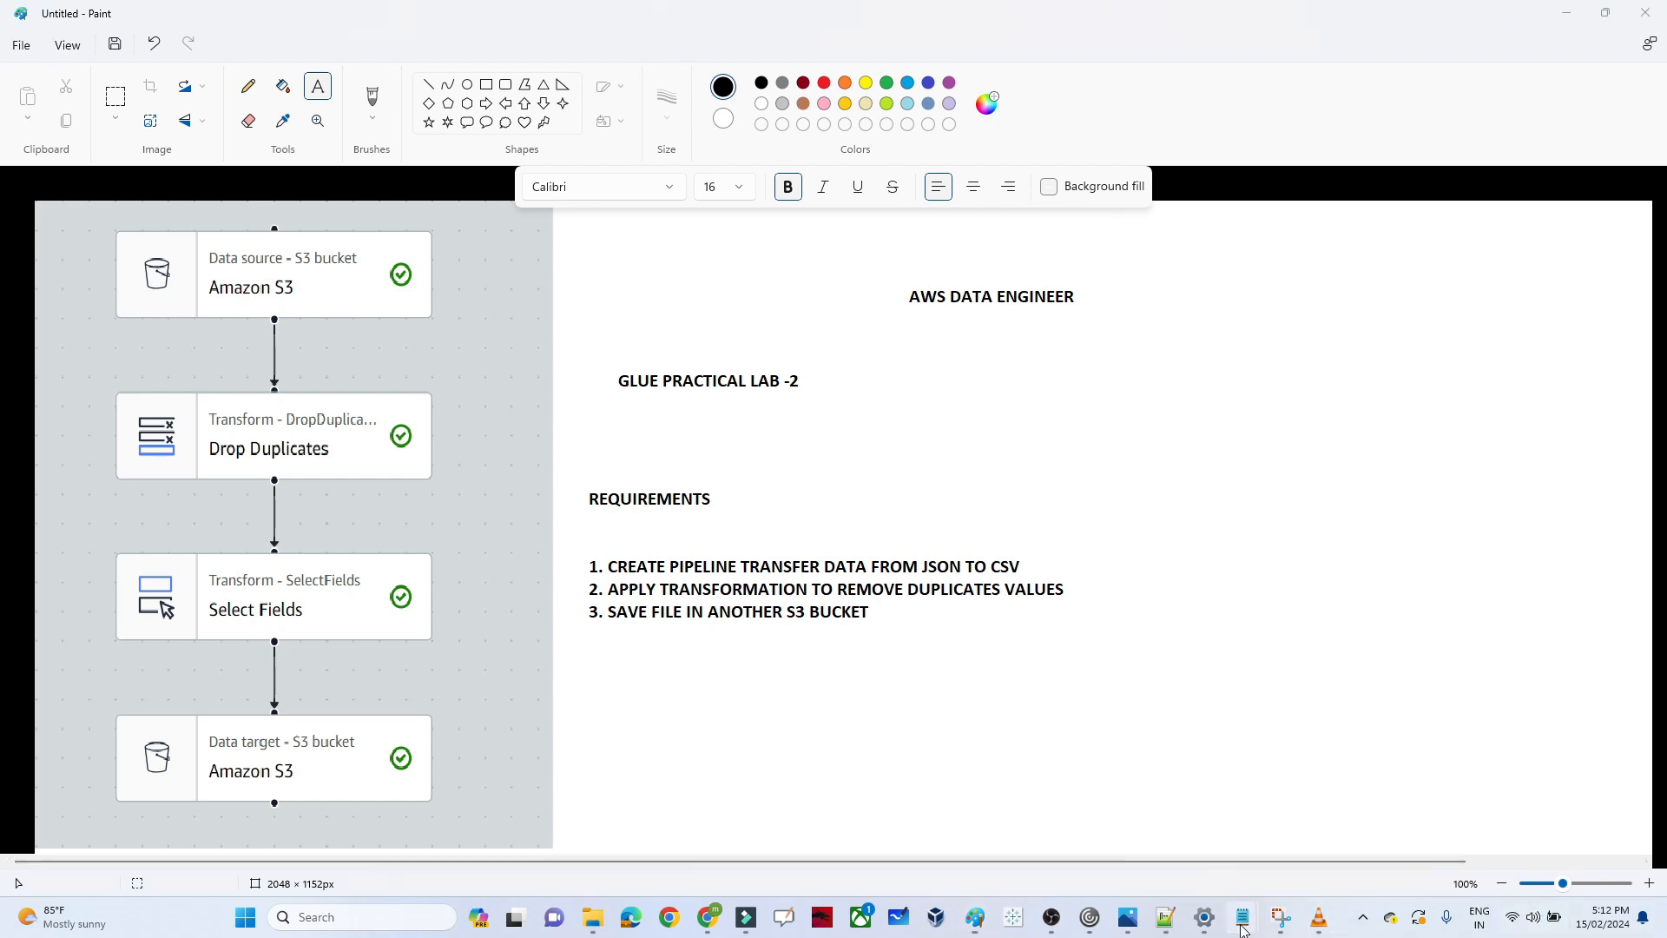
Examine the emp_id, name, salary, address, loc and email fields in the emp_json file in Notepad, and return to the Paint diagram
mouse_move(1244, 922)
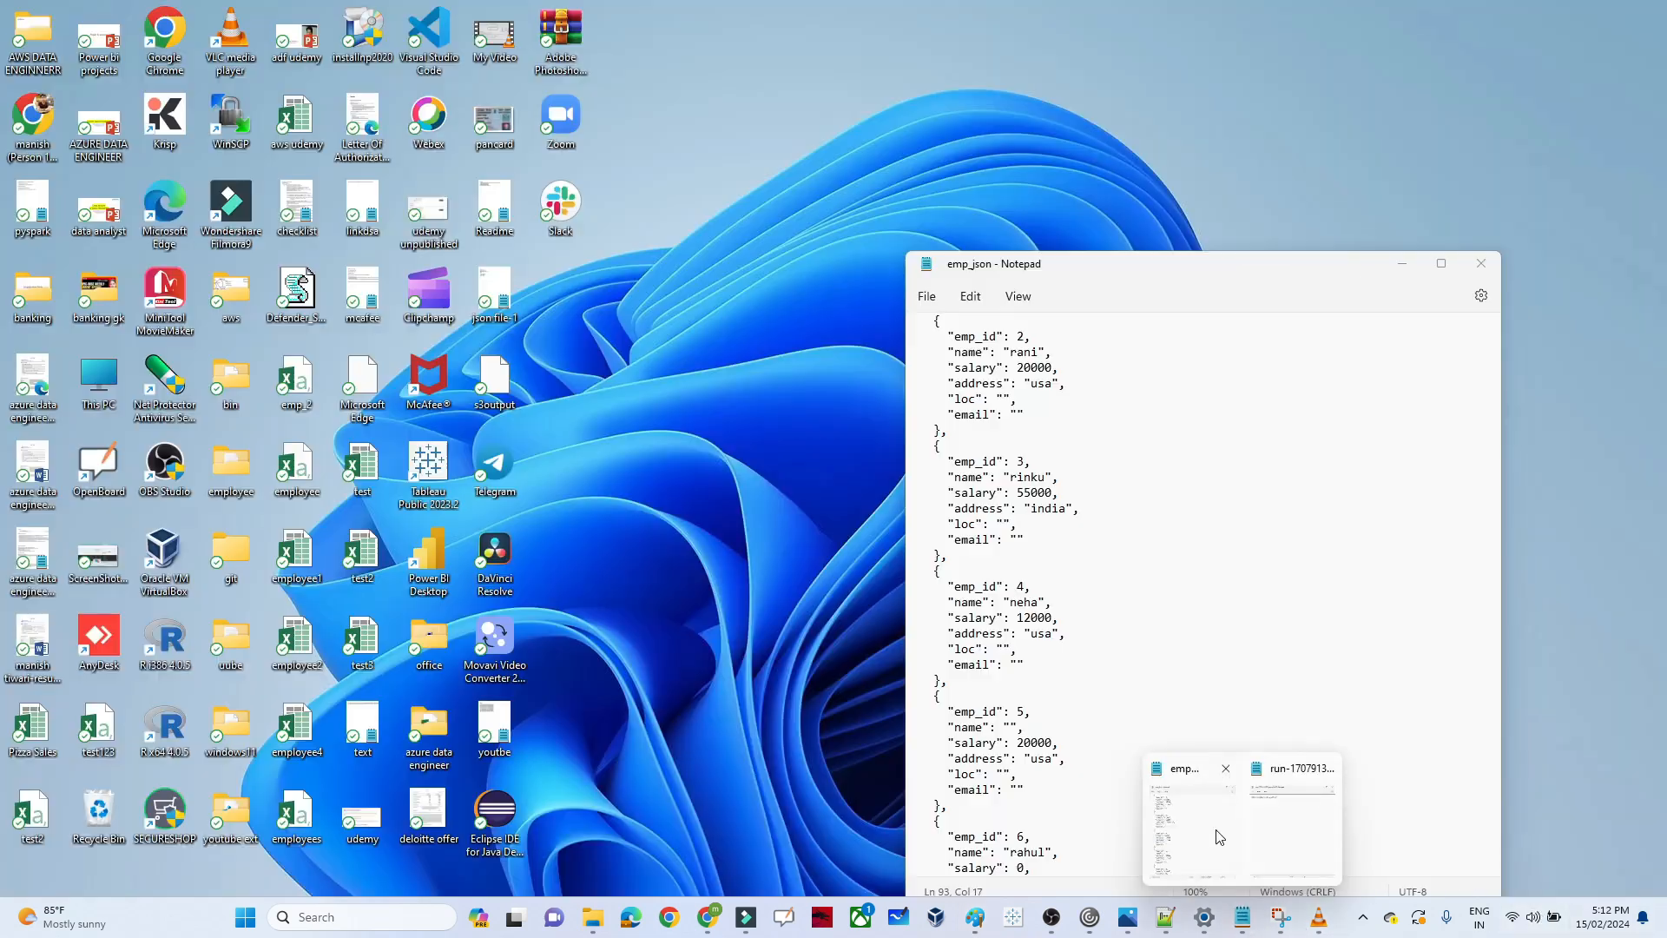
click(1218, 836)
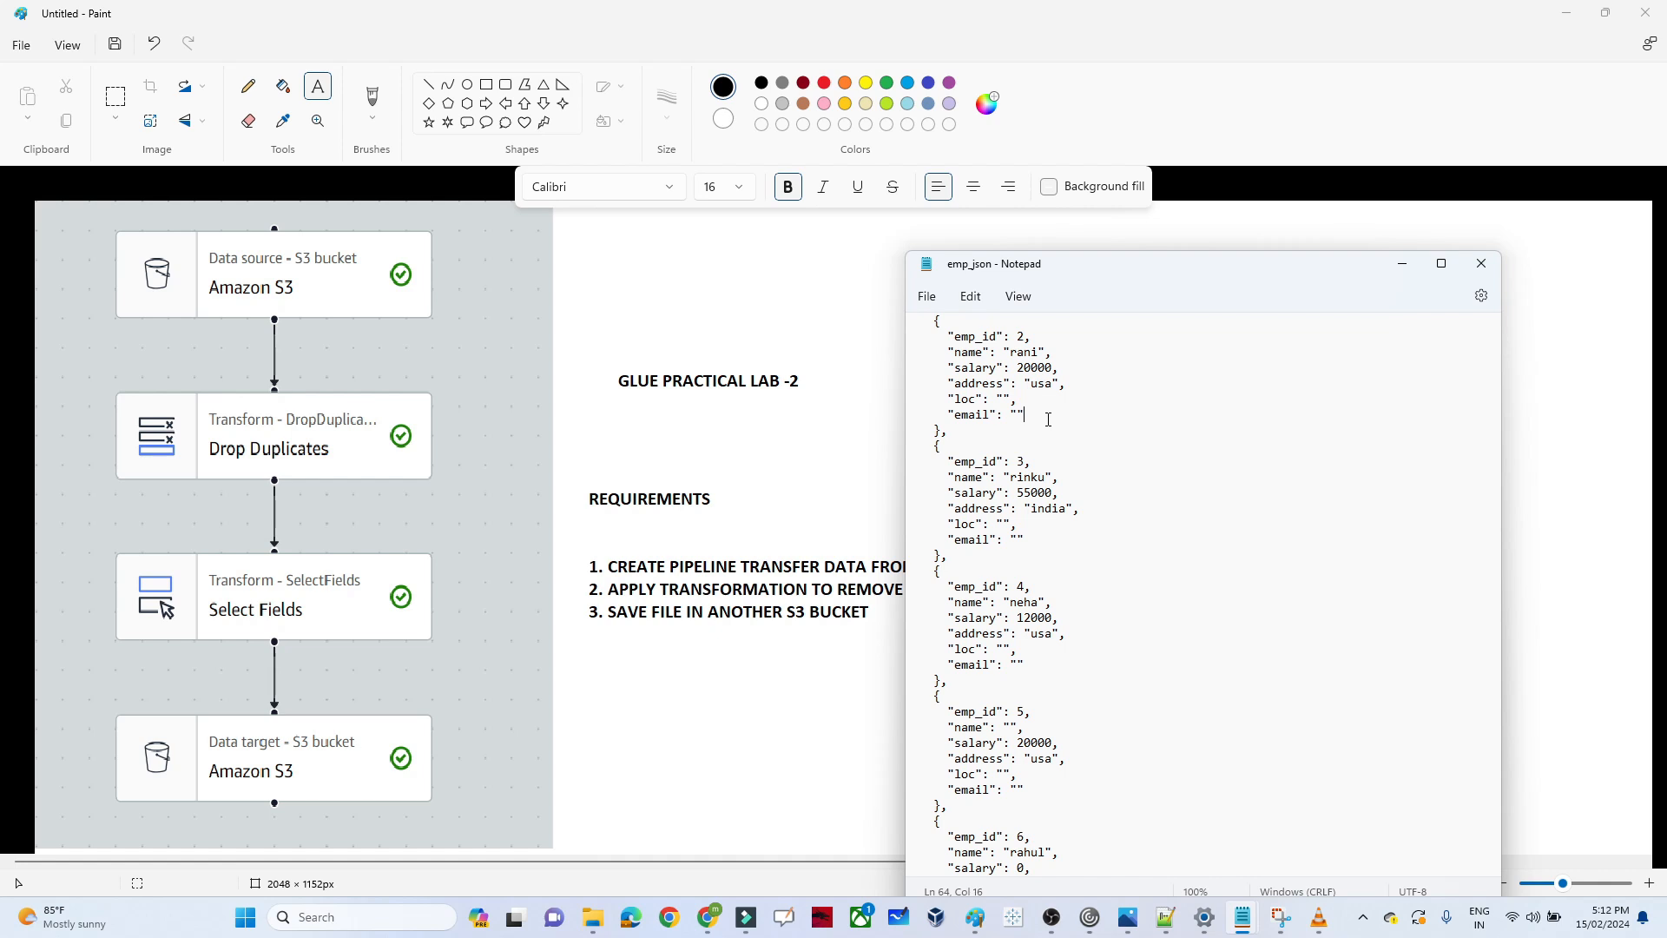
double_click(973, 401)
double_click(972, 415)
double_click(965, 525)
click(964, 415)
double_click(965, 416)
drag(950, 337, 984, 461)
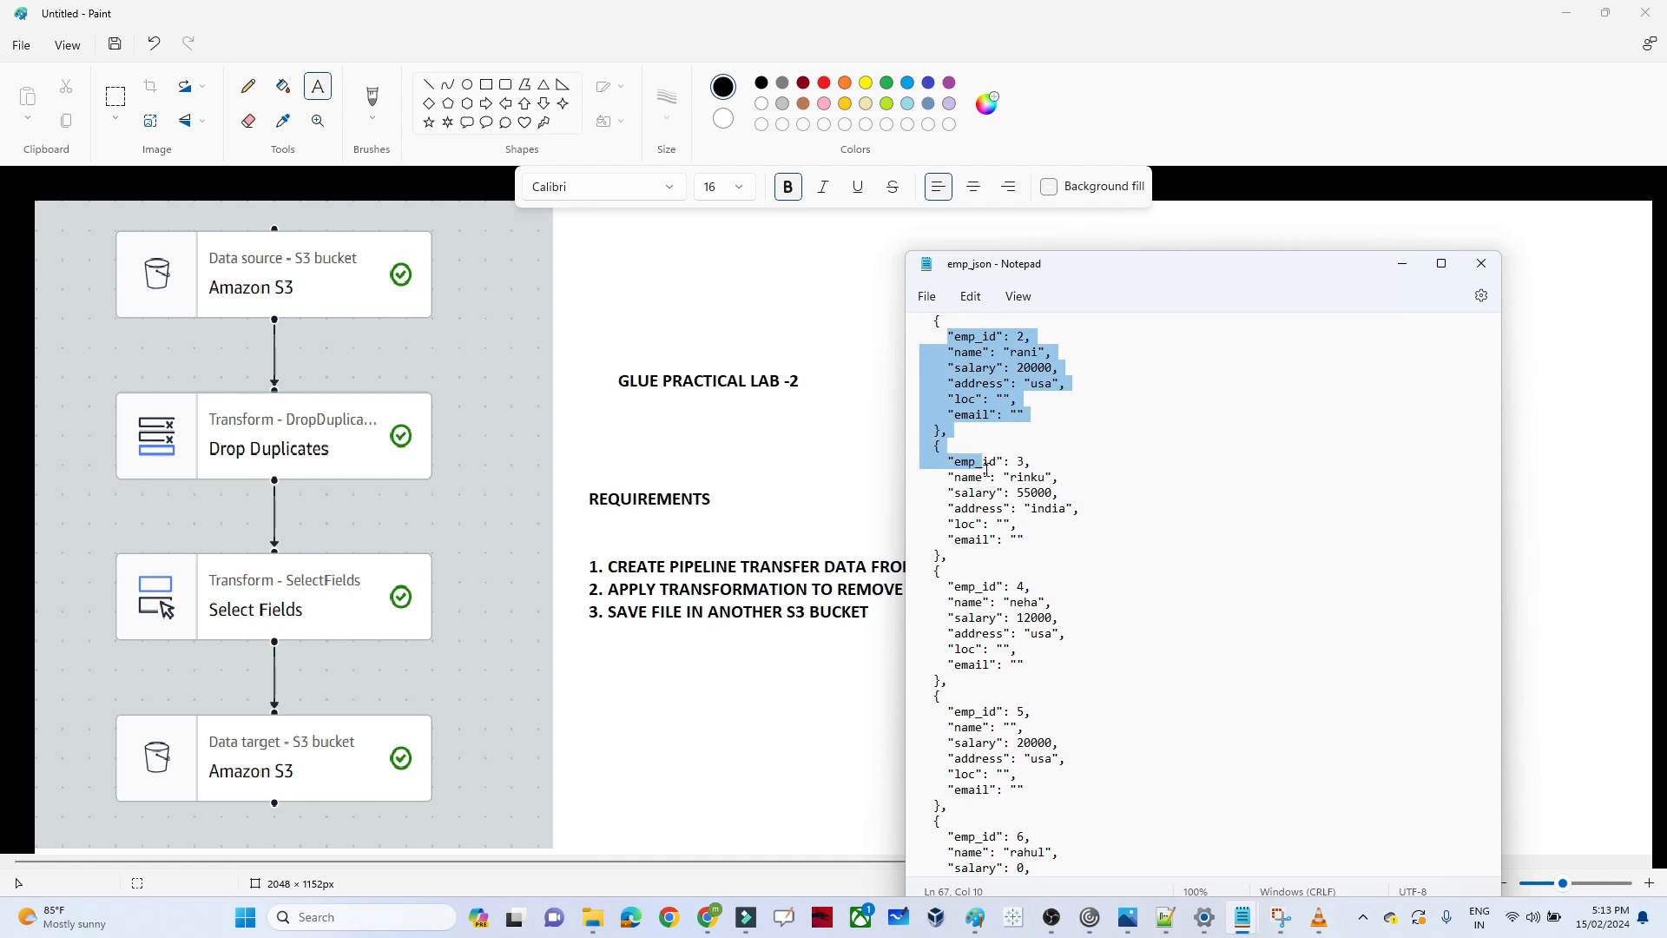
double_click(970, 401)
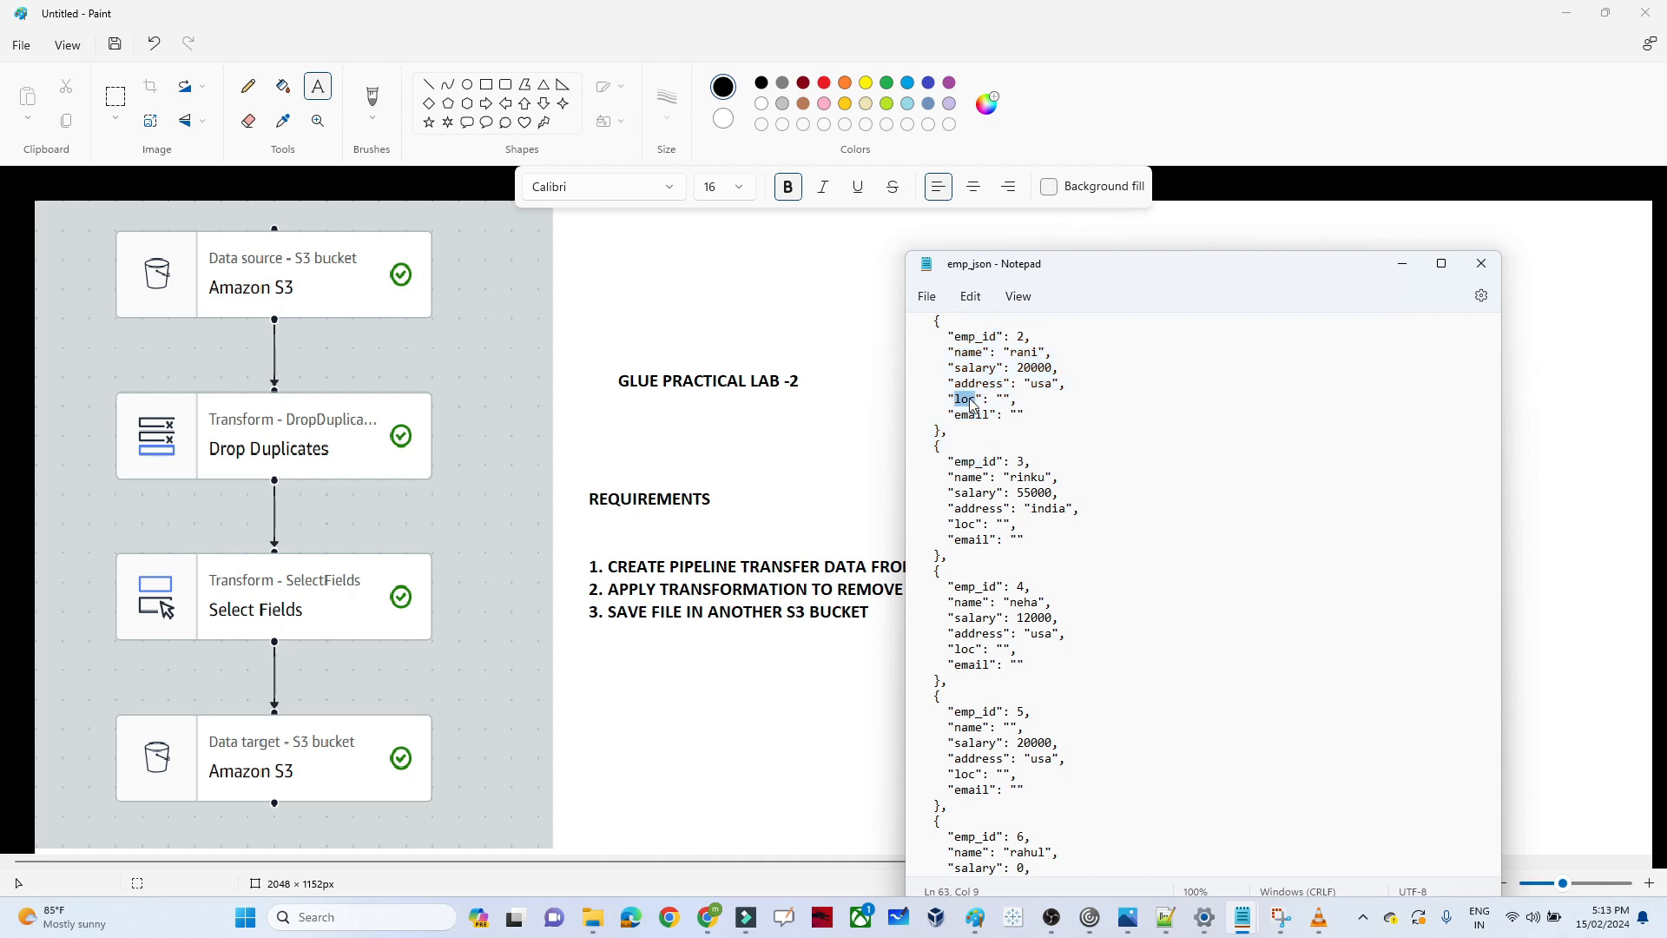
click(770, 384)
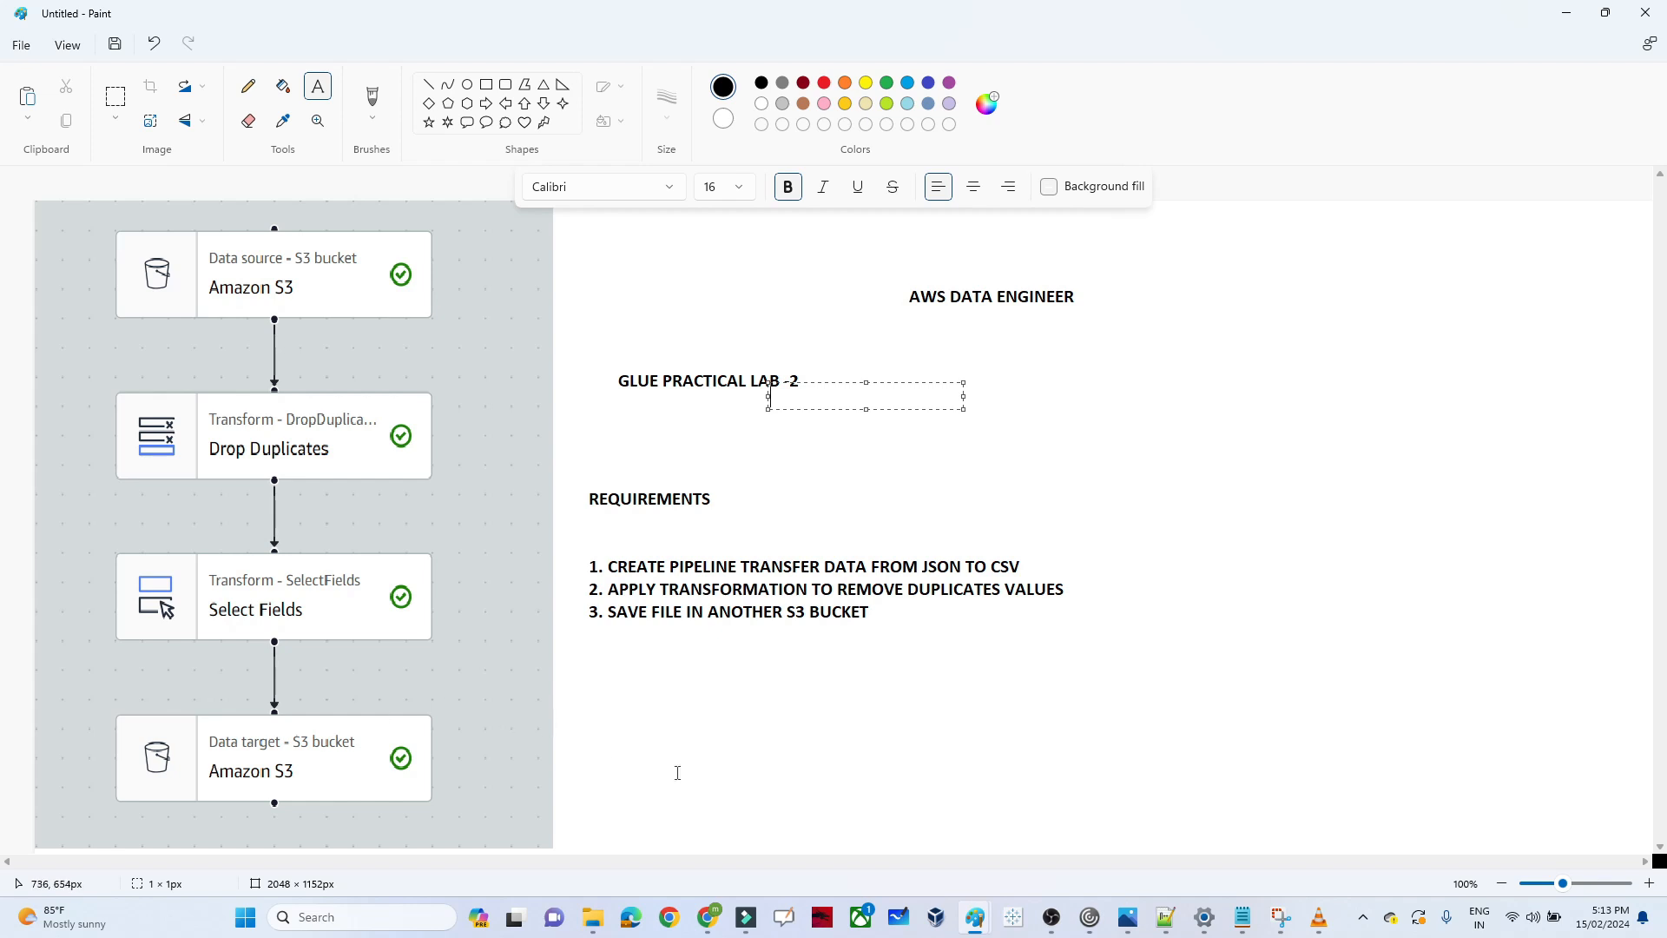
Switch to the AWS console in Chrome and open the S3 service
mouse_move(708, 917)
click(790, 841)
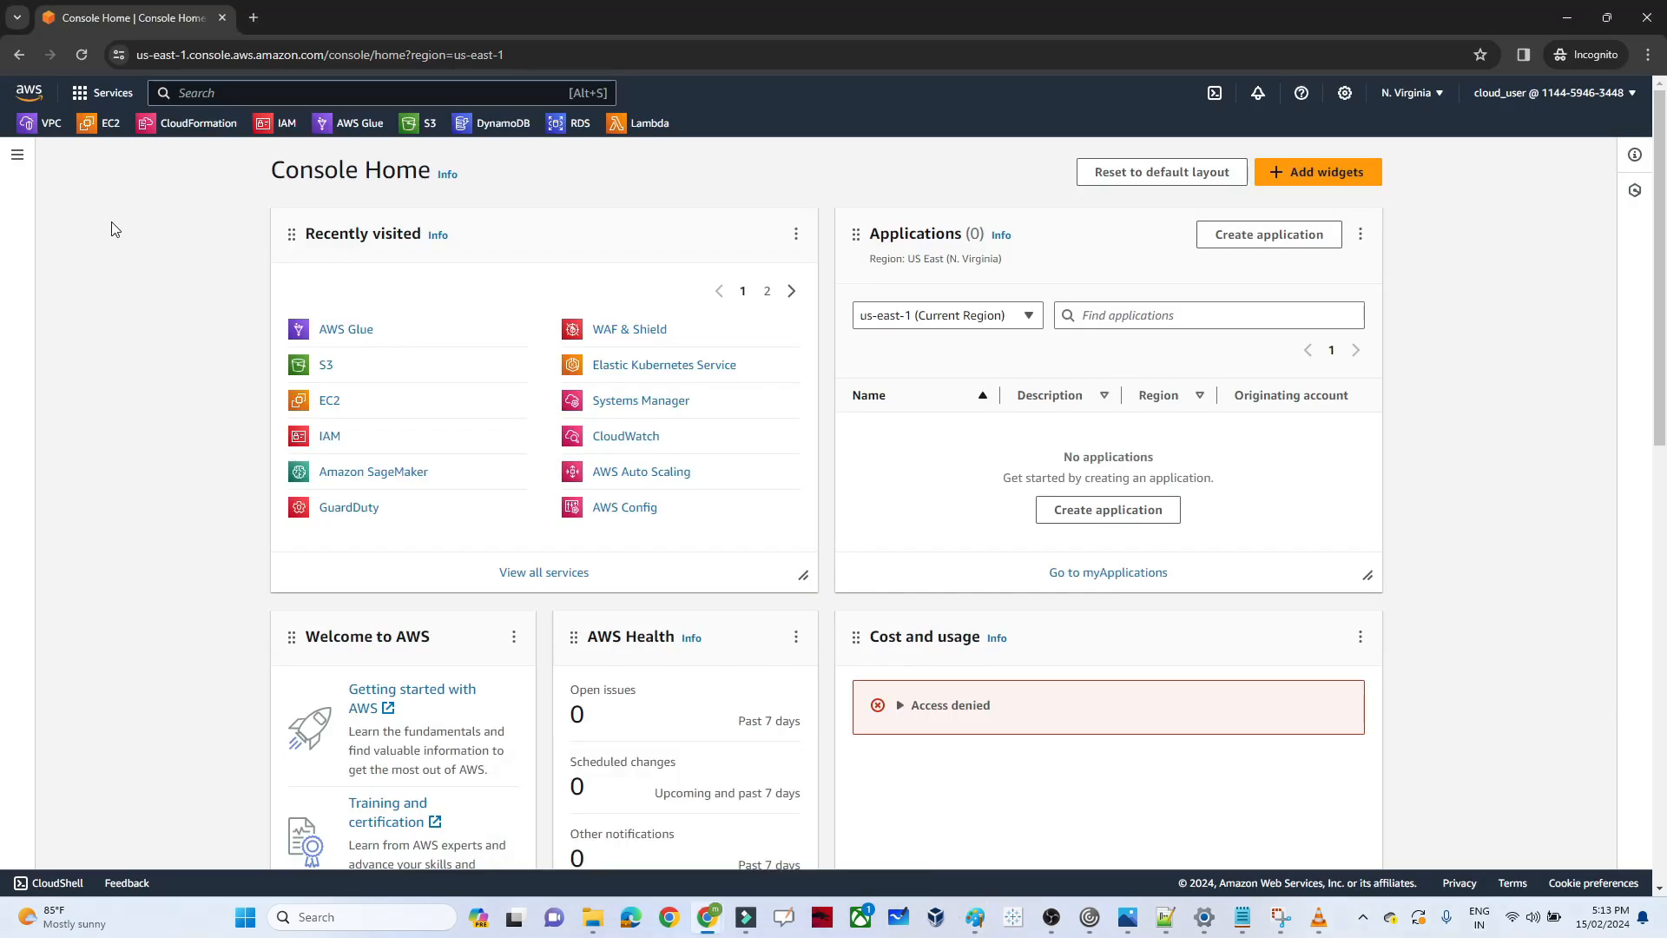
text(s3)
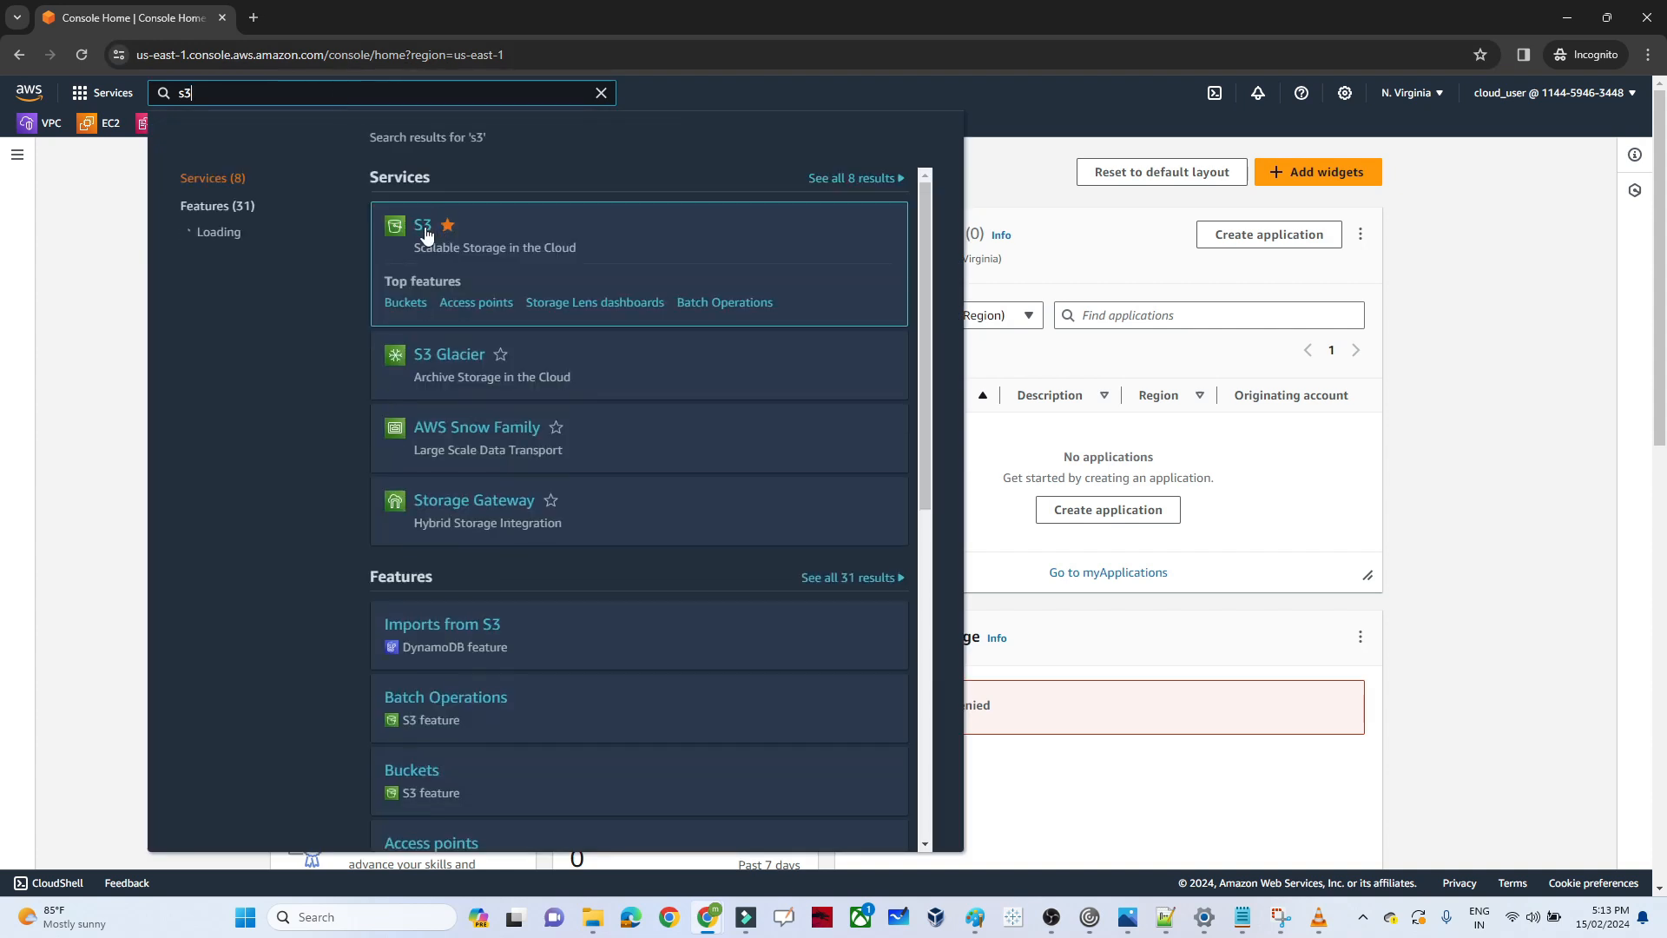
click(424, 227)
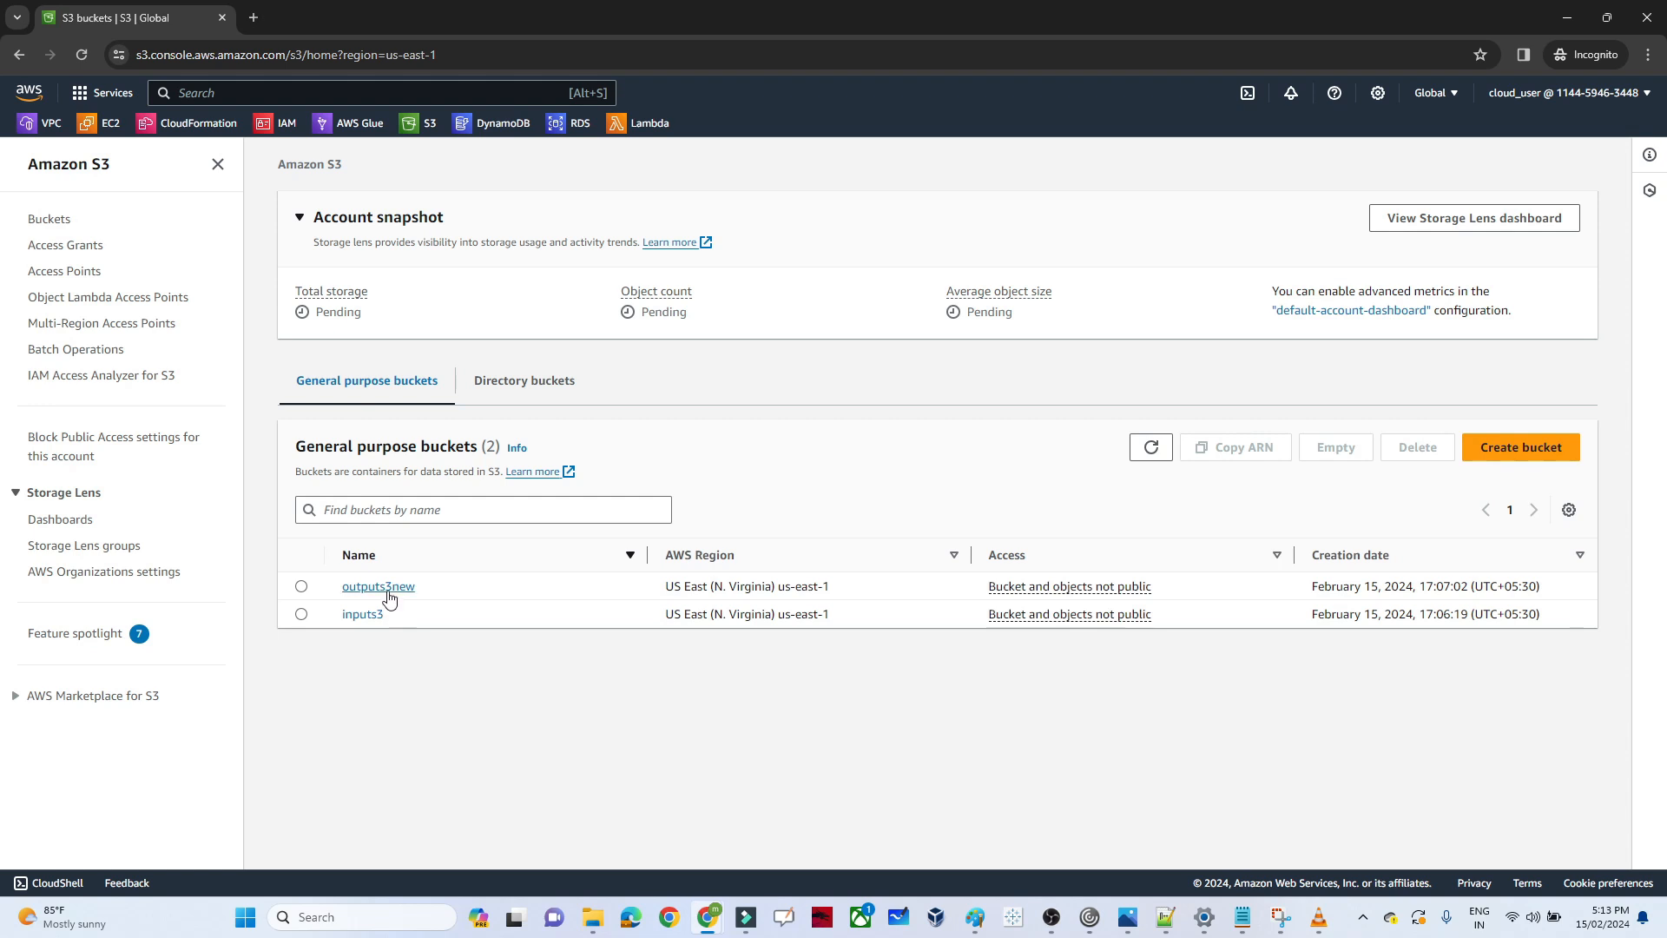
Check the contents of the inputs3 bucket and the outputs3new bucket
click(366, 614)
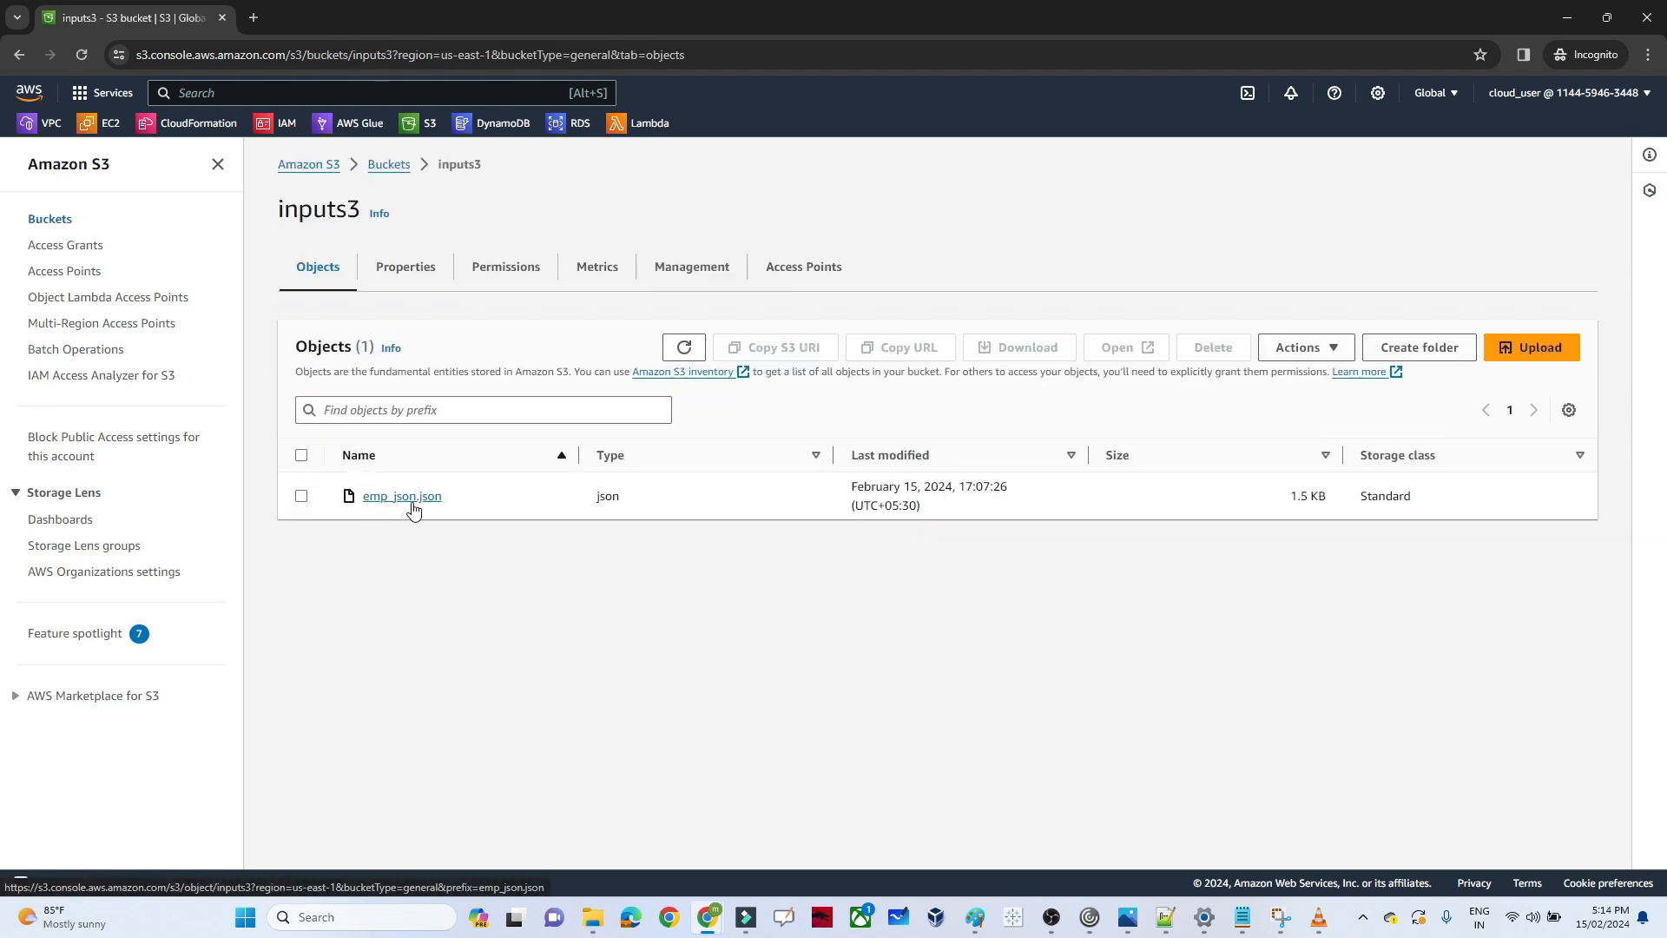
click(391, 165)
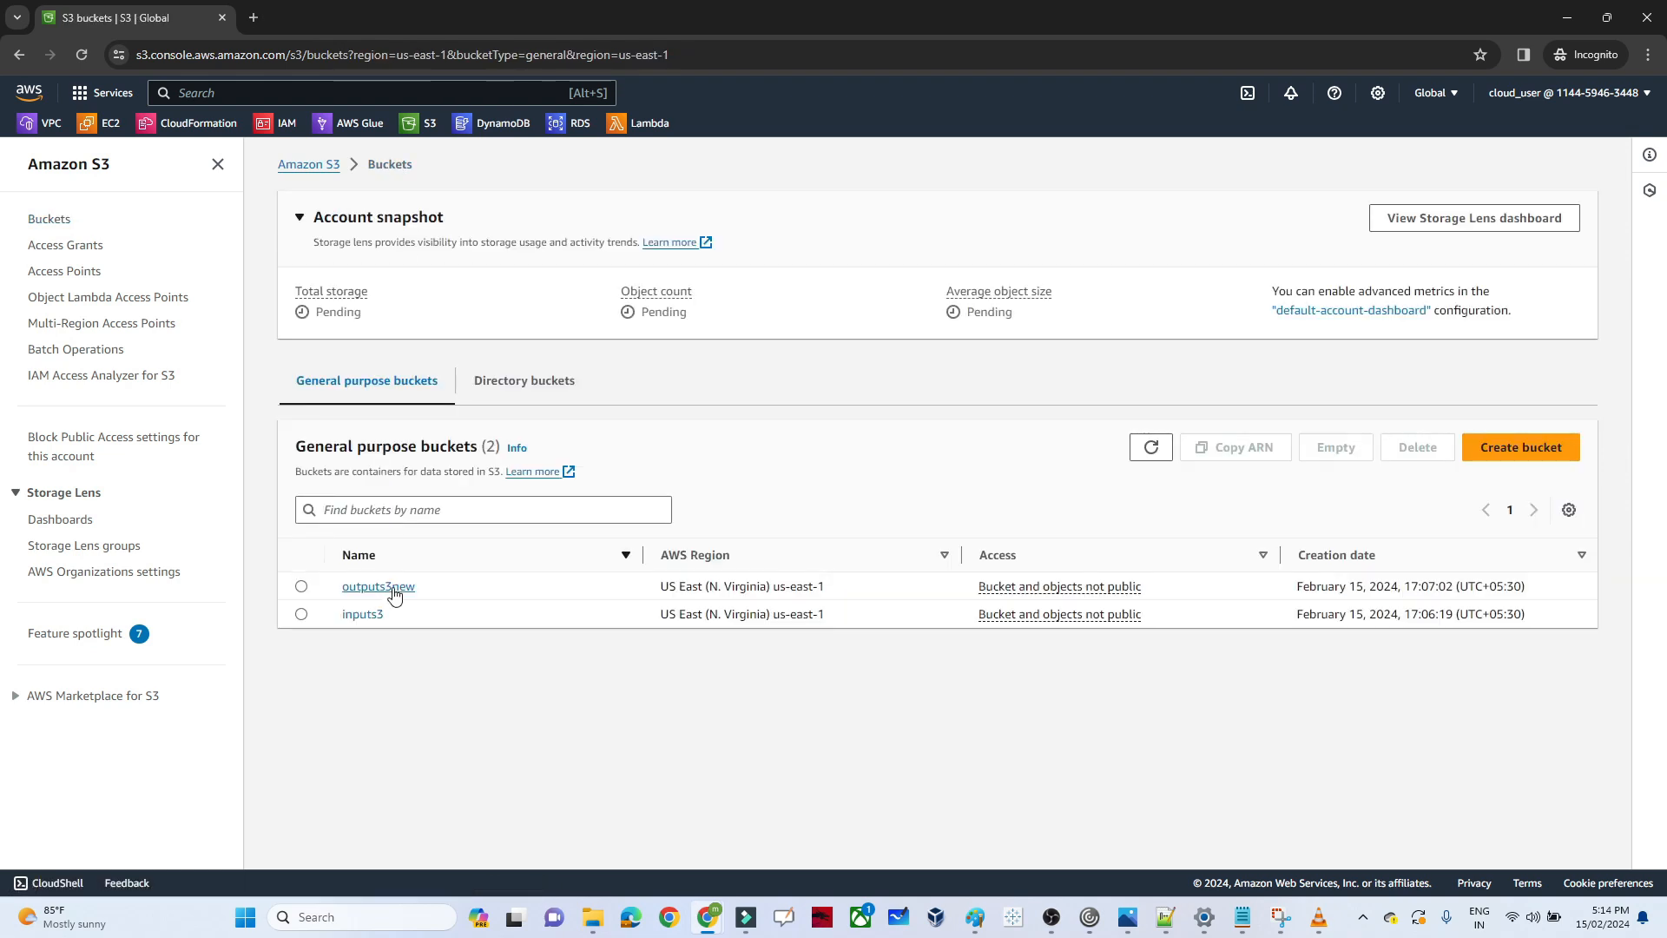
click(393, 588)
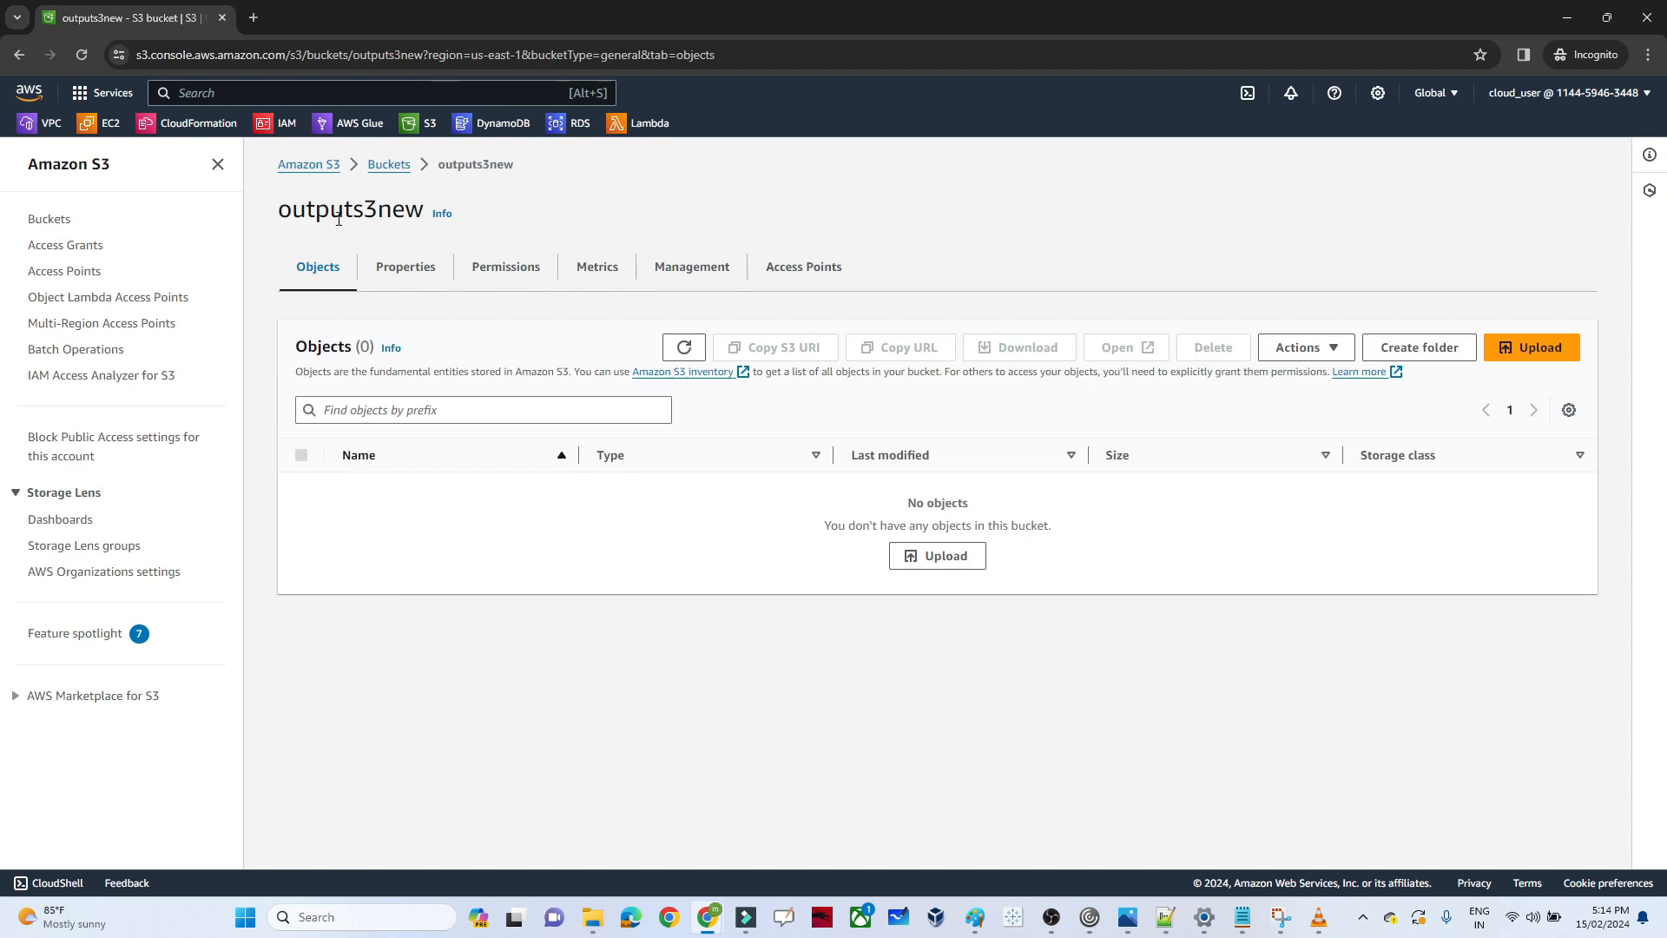
Find the AWS Glue service and open it in a separate browser tab
click(274, 93)
text(aws-PCA)
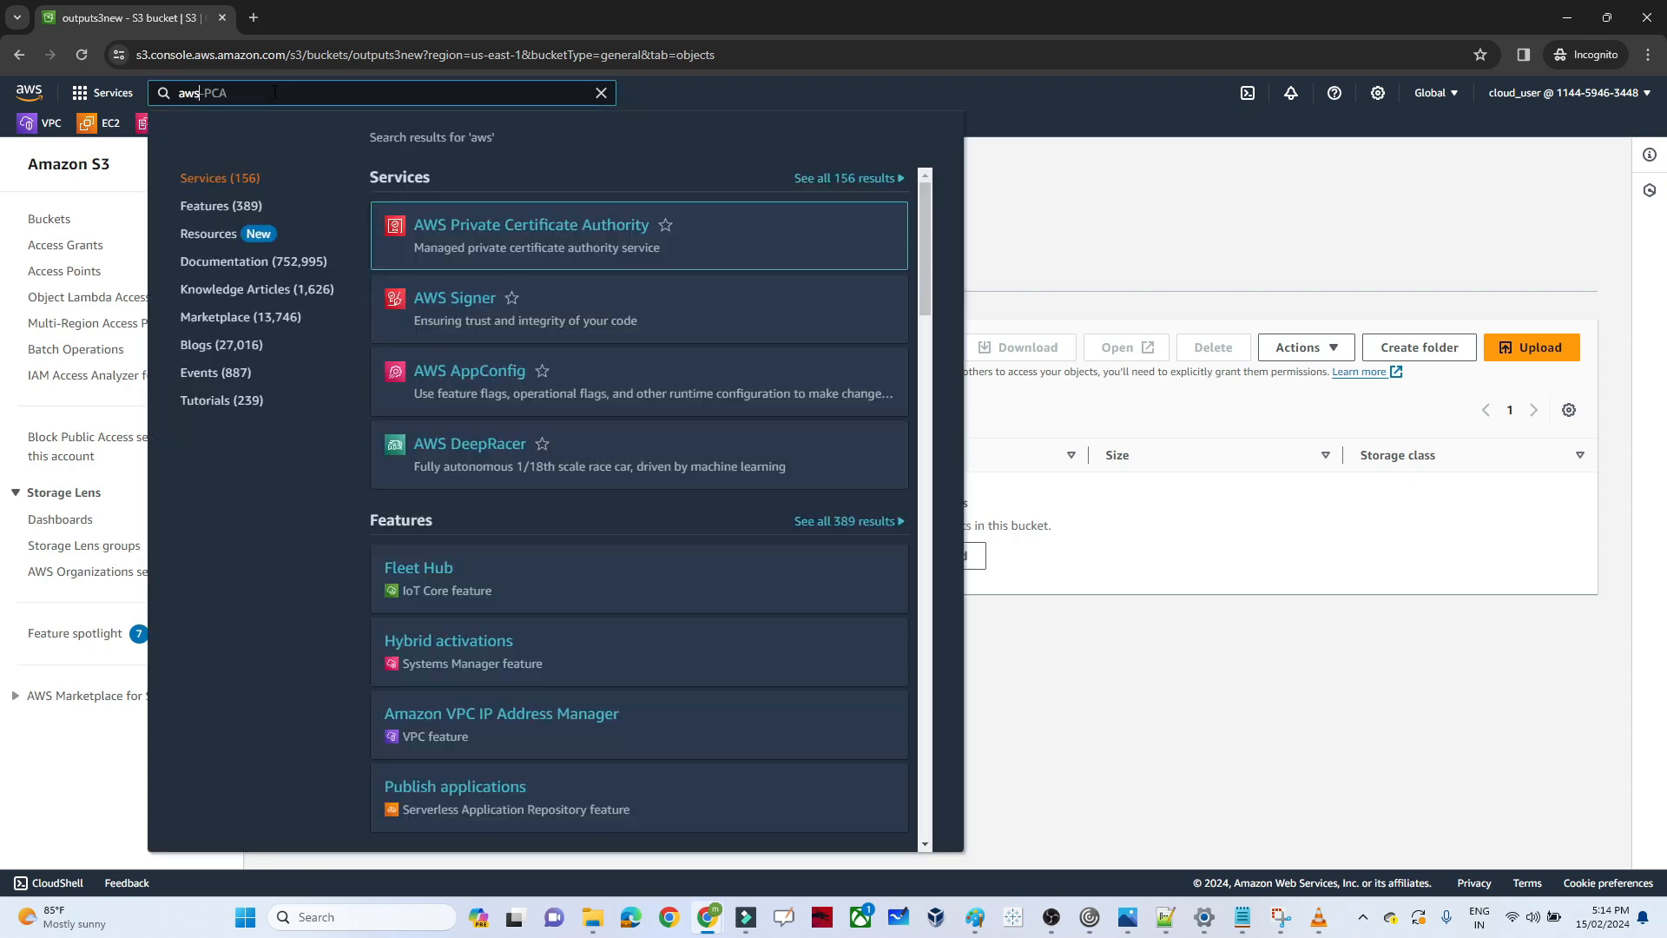
key(Escape)
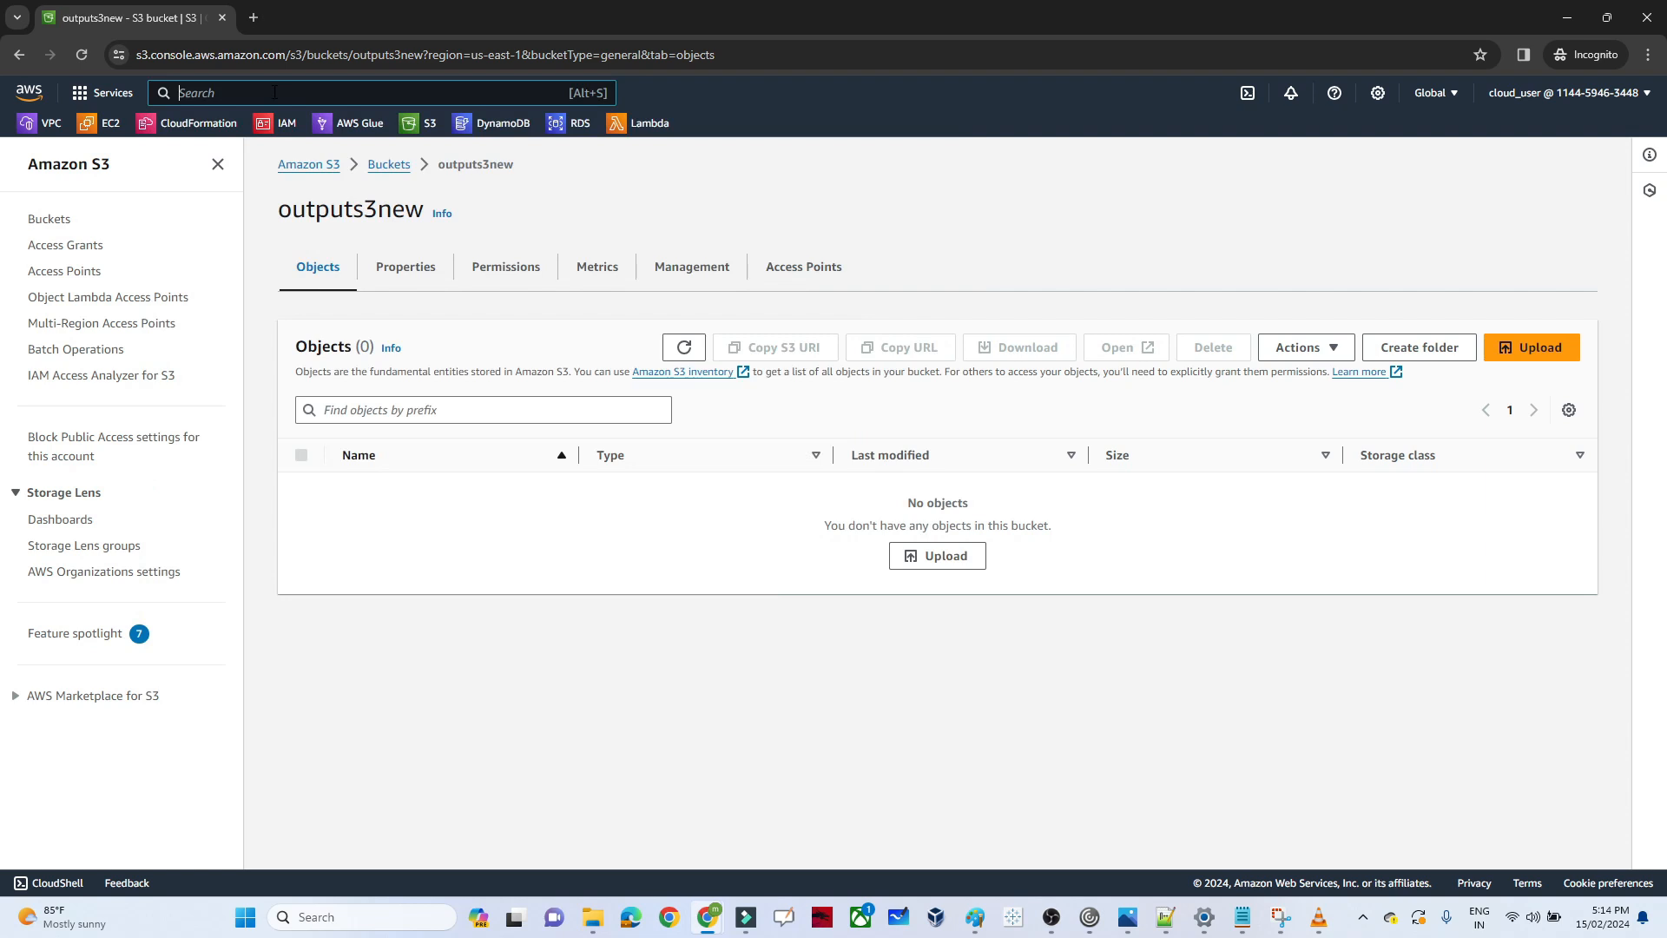
text(glue)
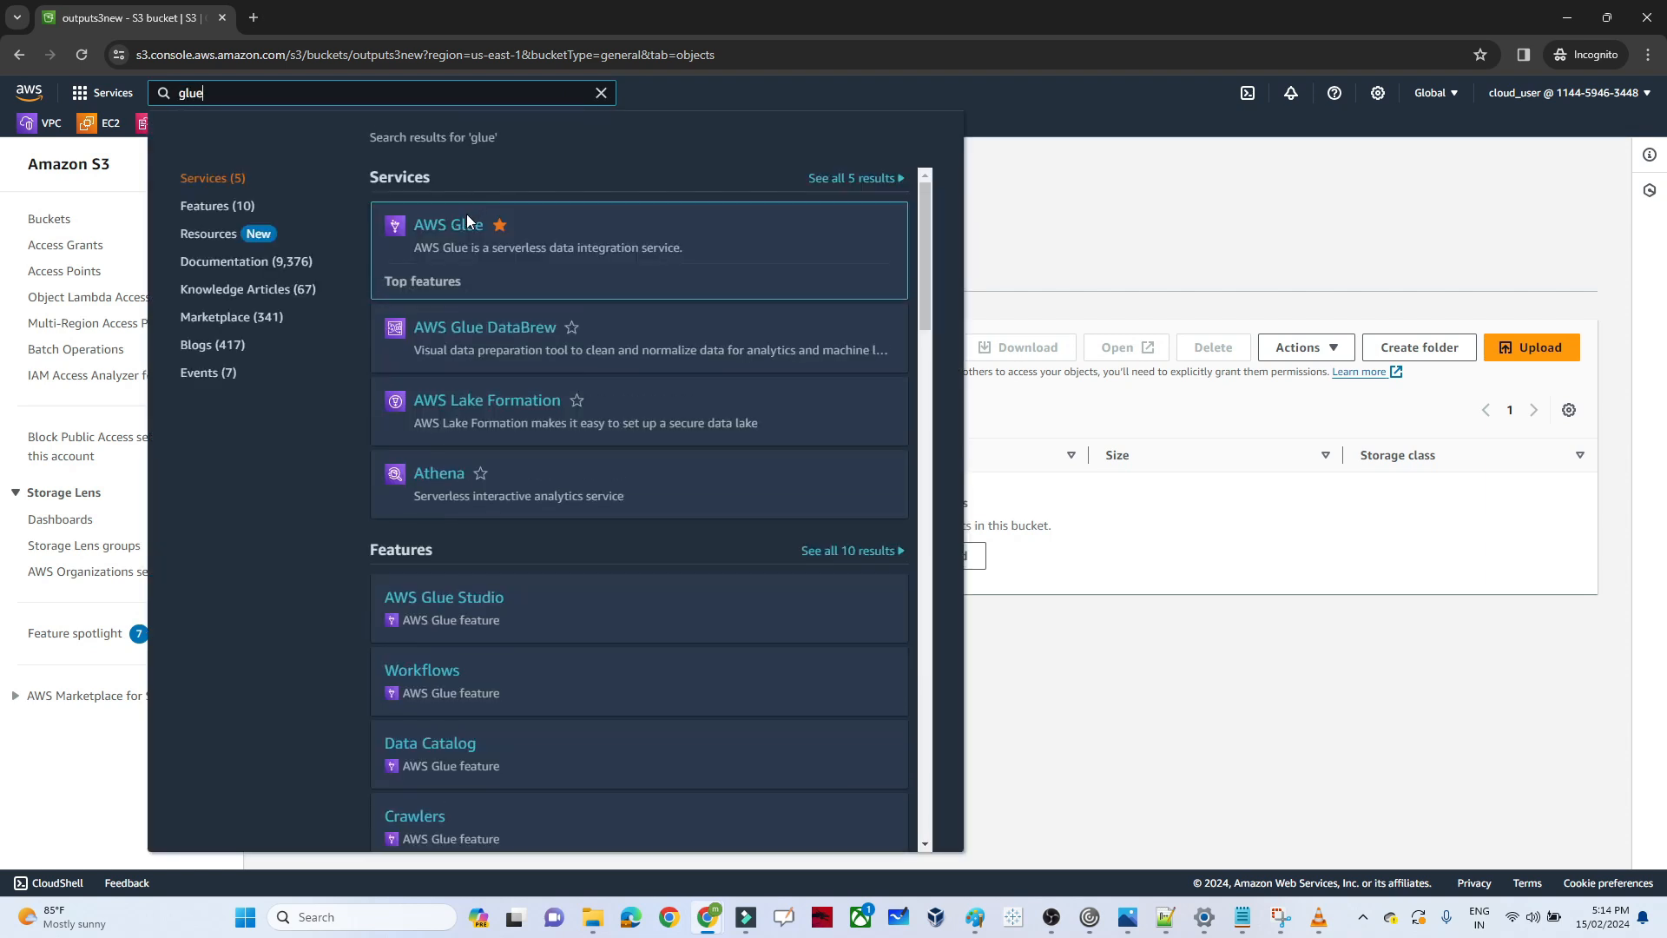
right_click(440, 223)
click(497, 244)
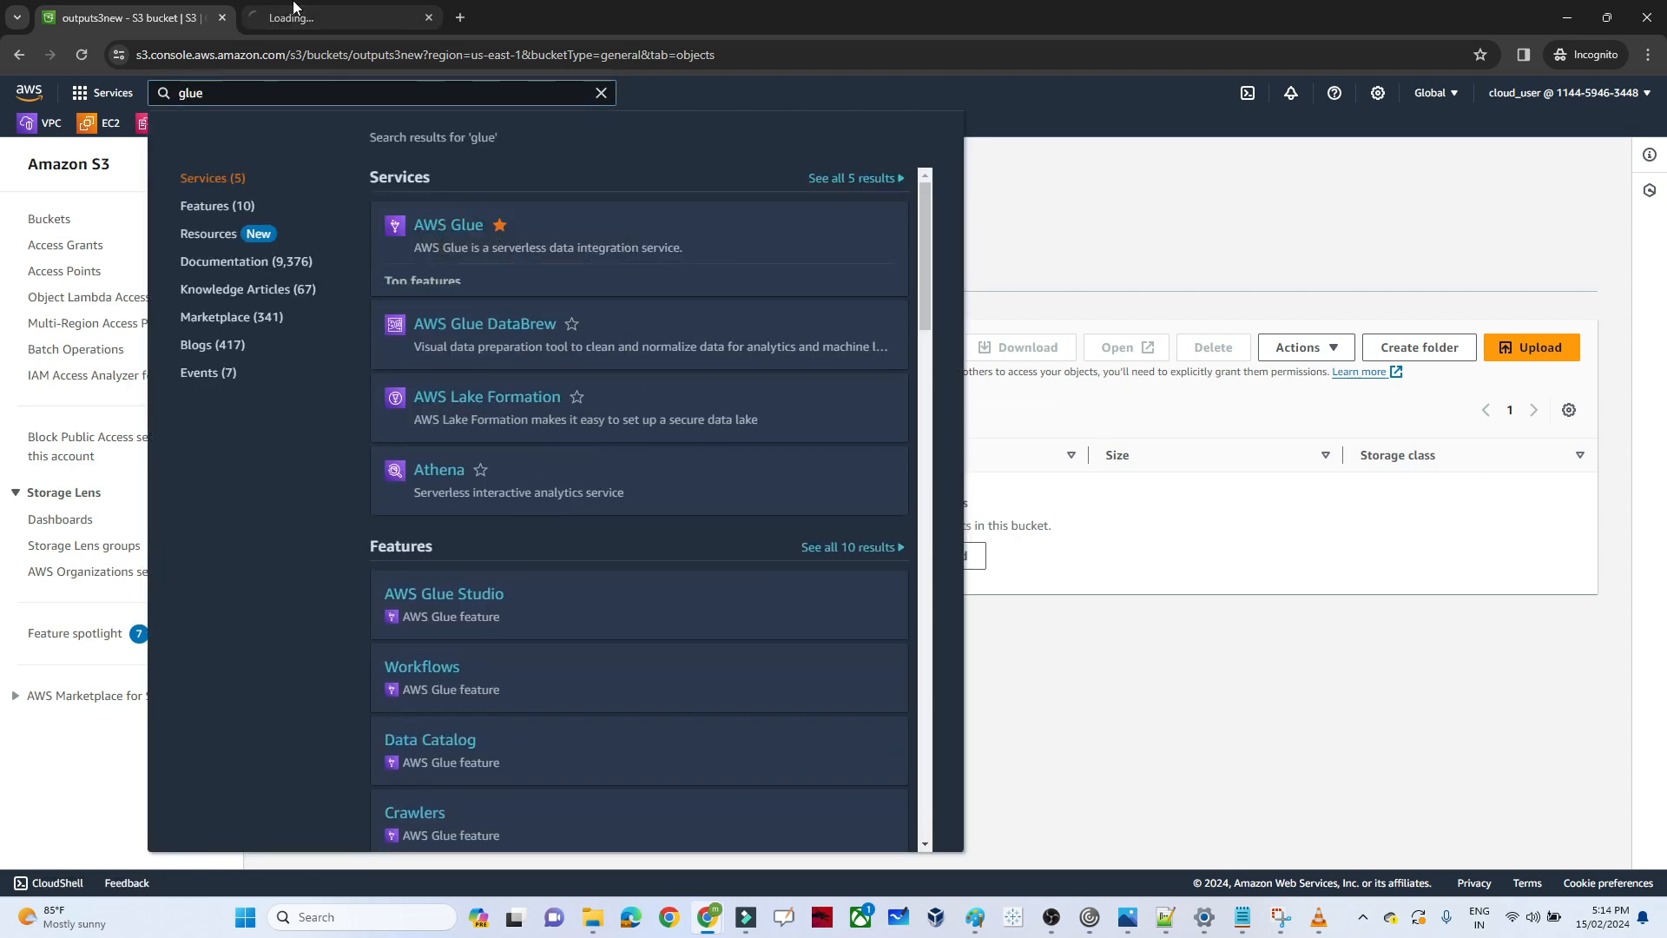
click(295, 7)
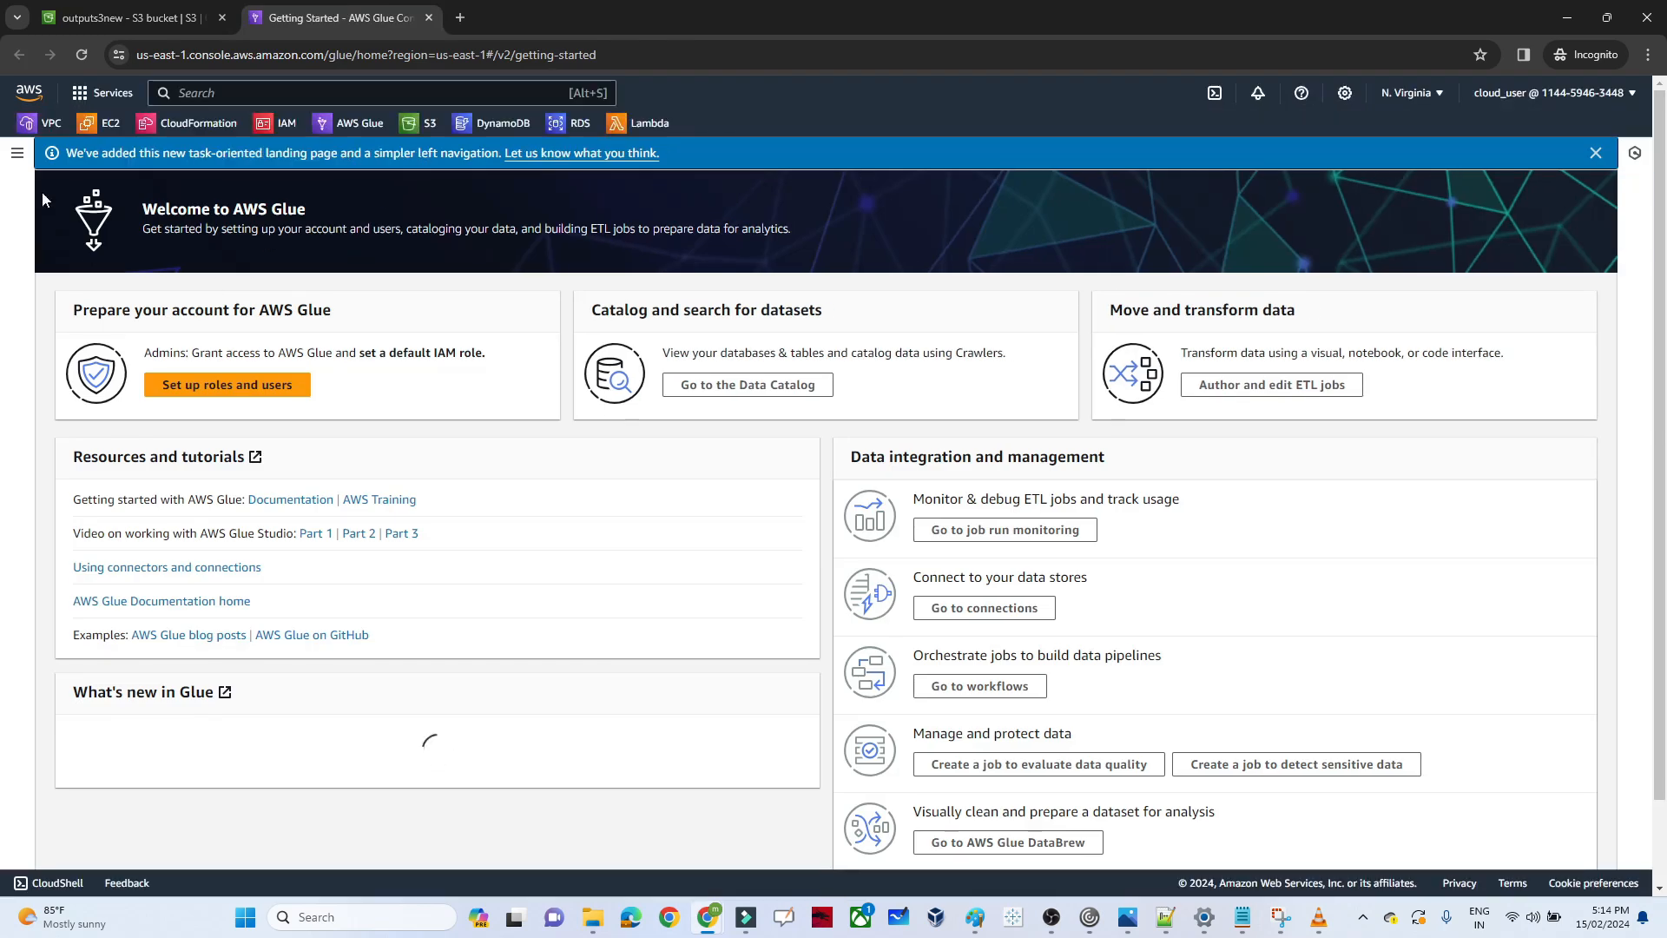
Create a visual ETL job in AWS Glue Studio and add an Amazon S3 source node to its canvas
click(16, 156)
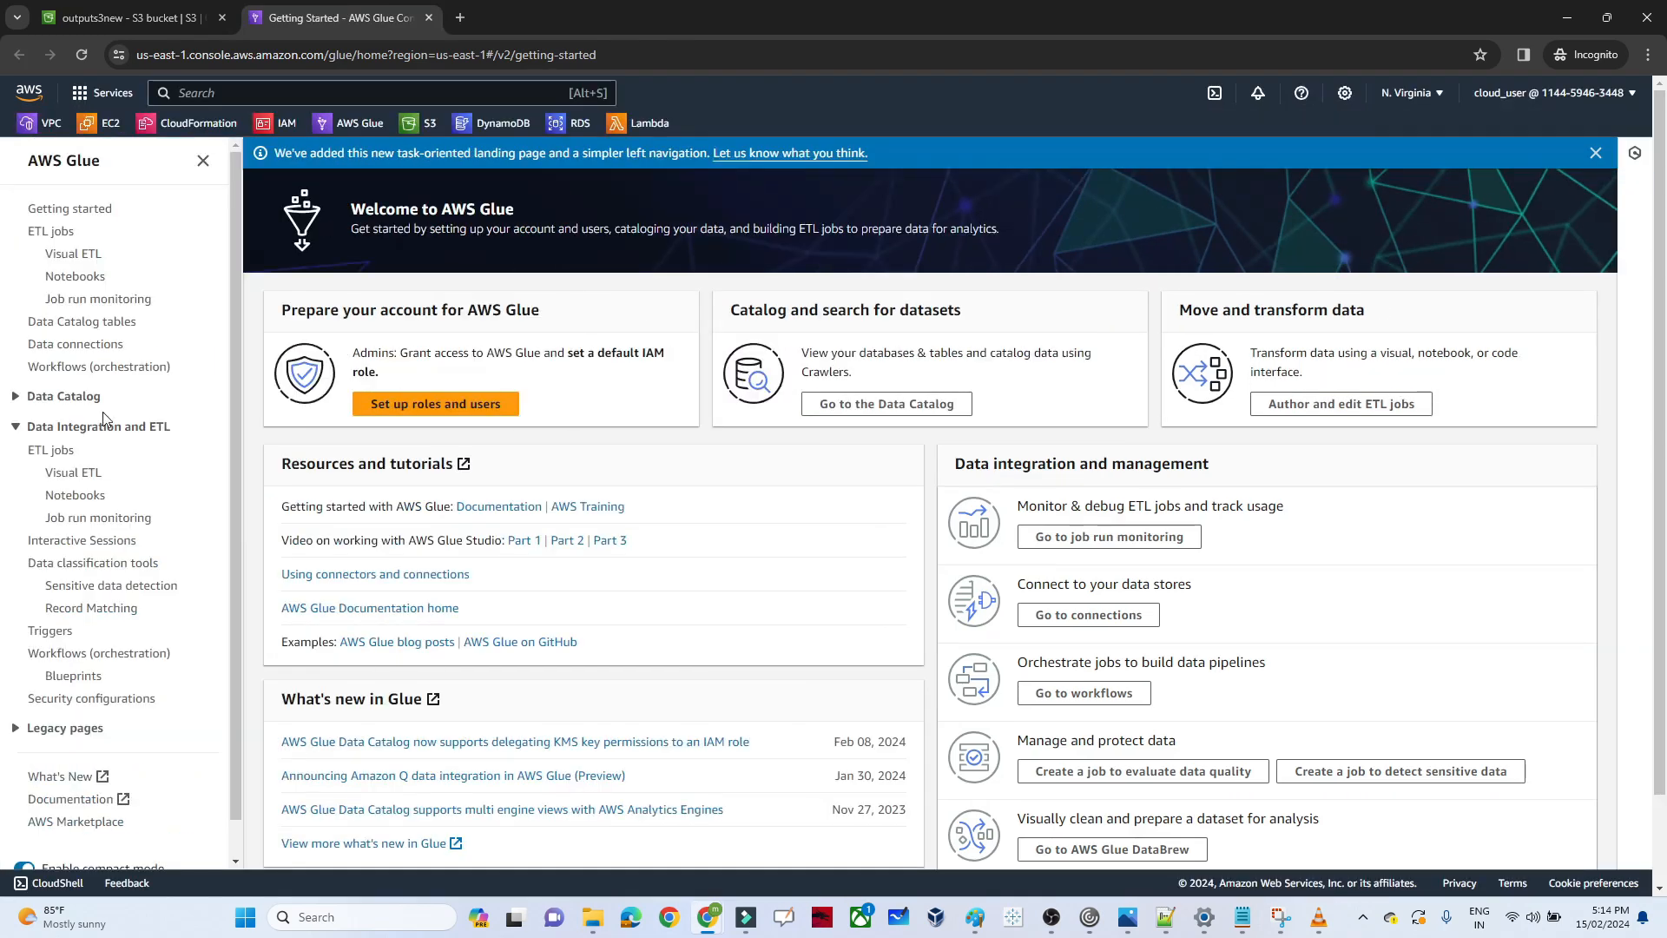
click(58, 457)
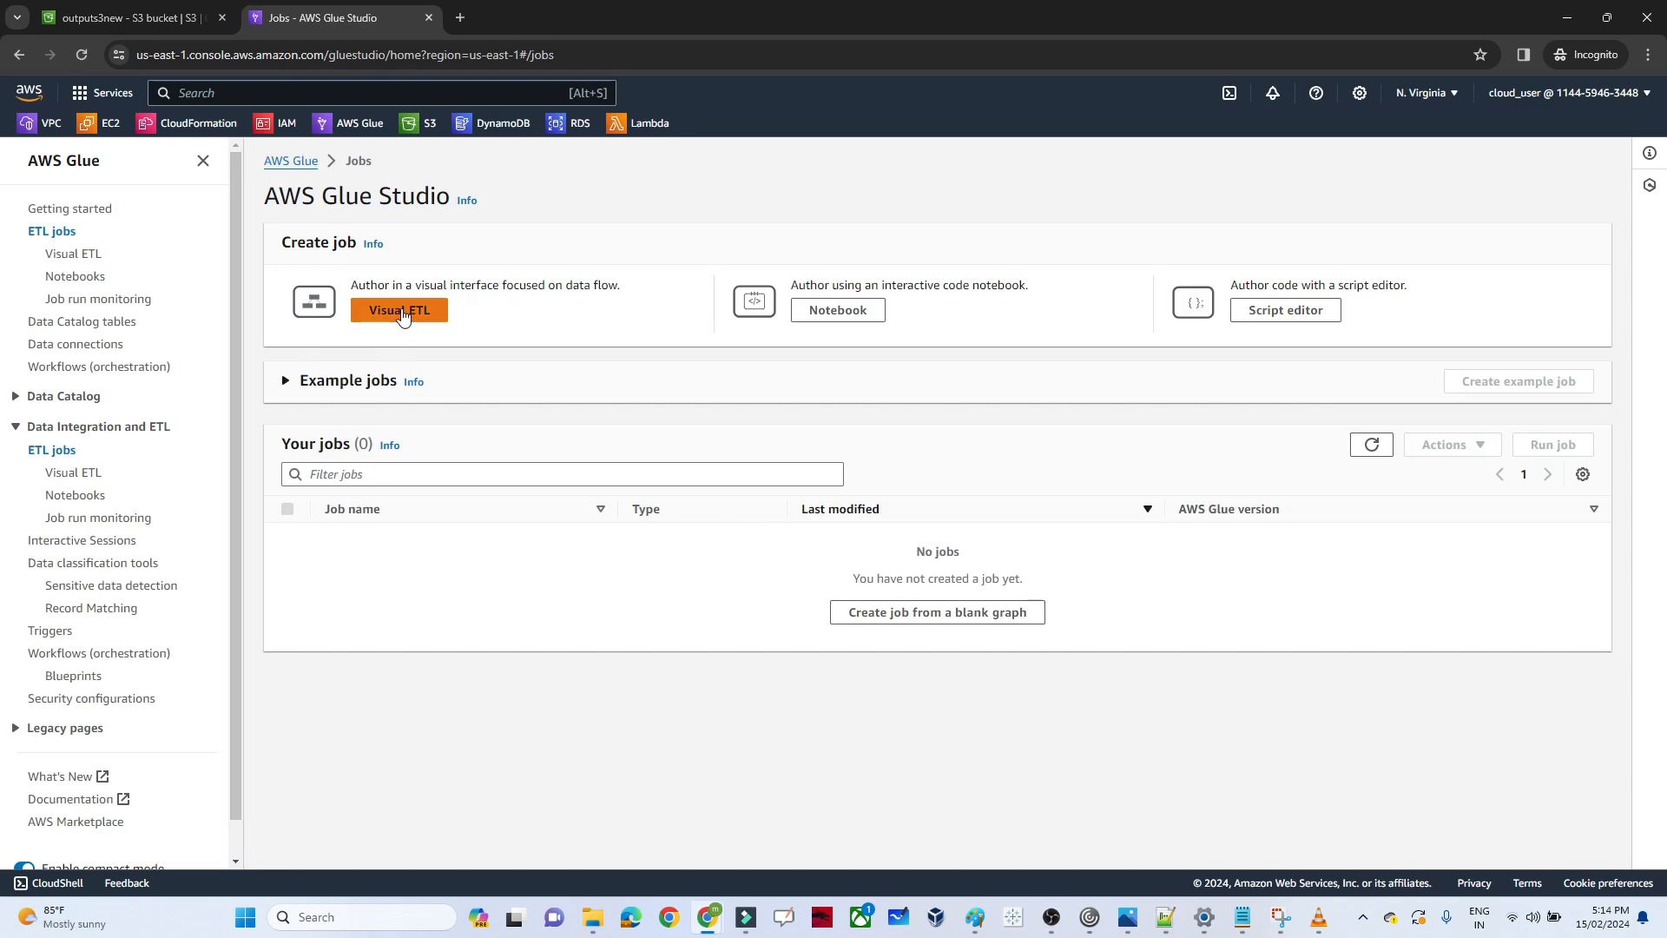
click(402, 315)
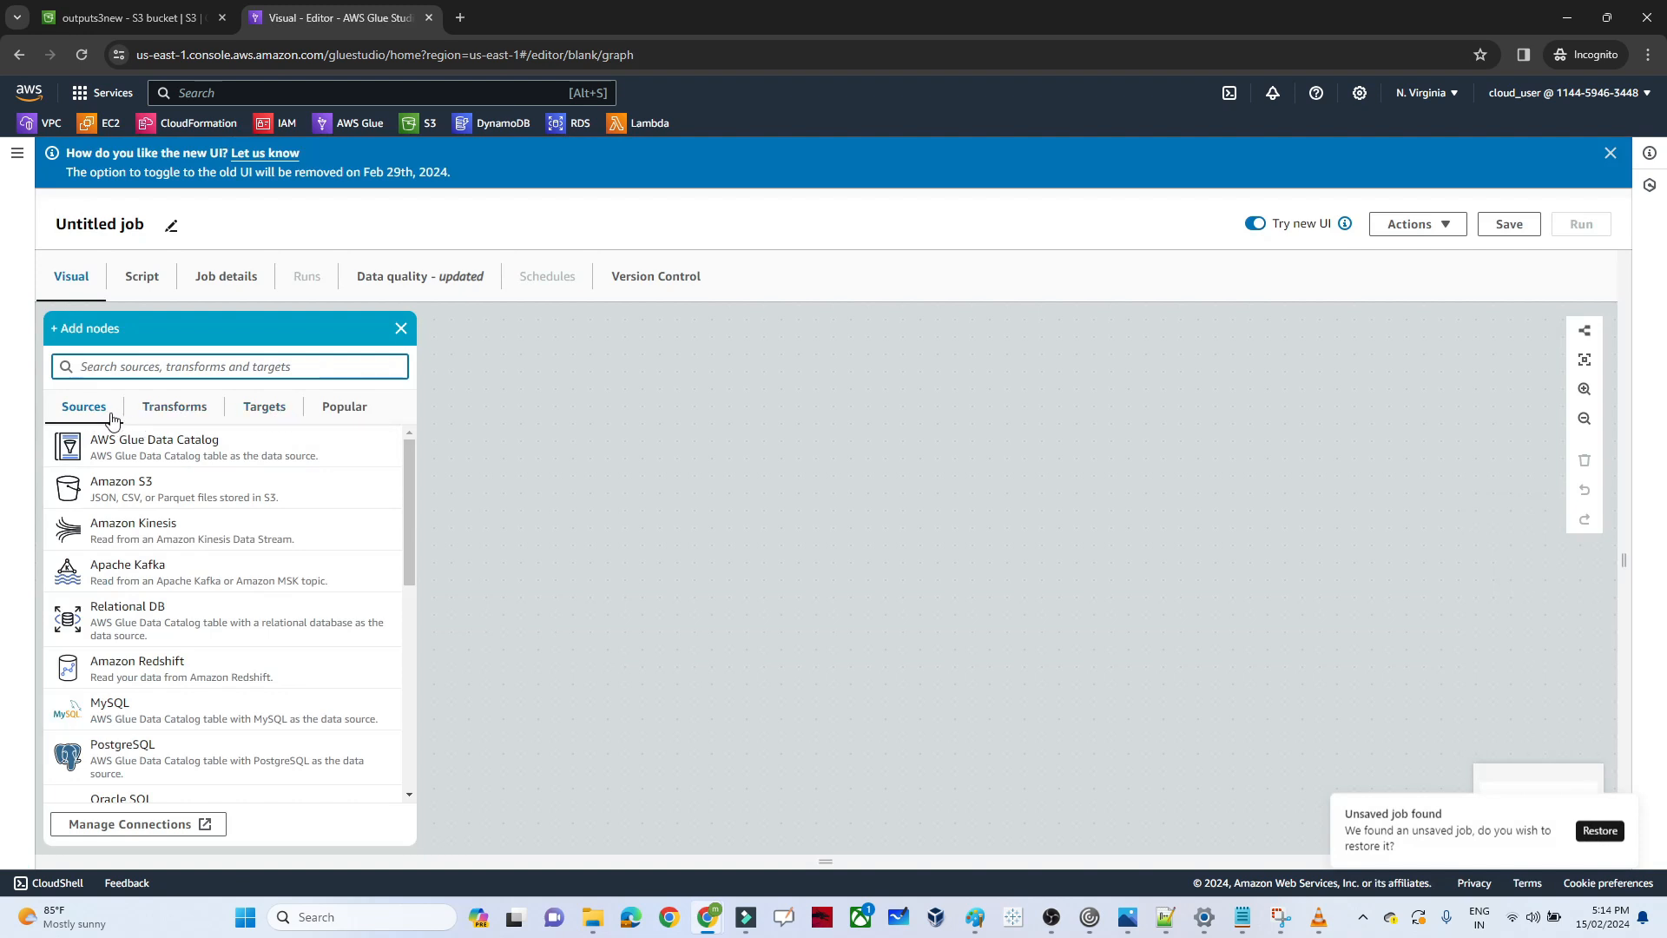
click(151, 489)
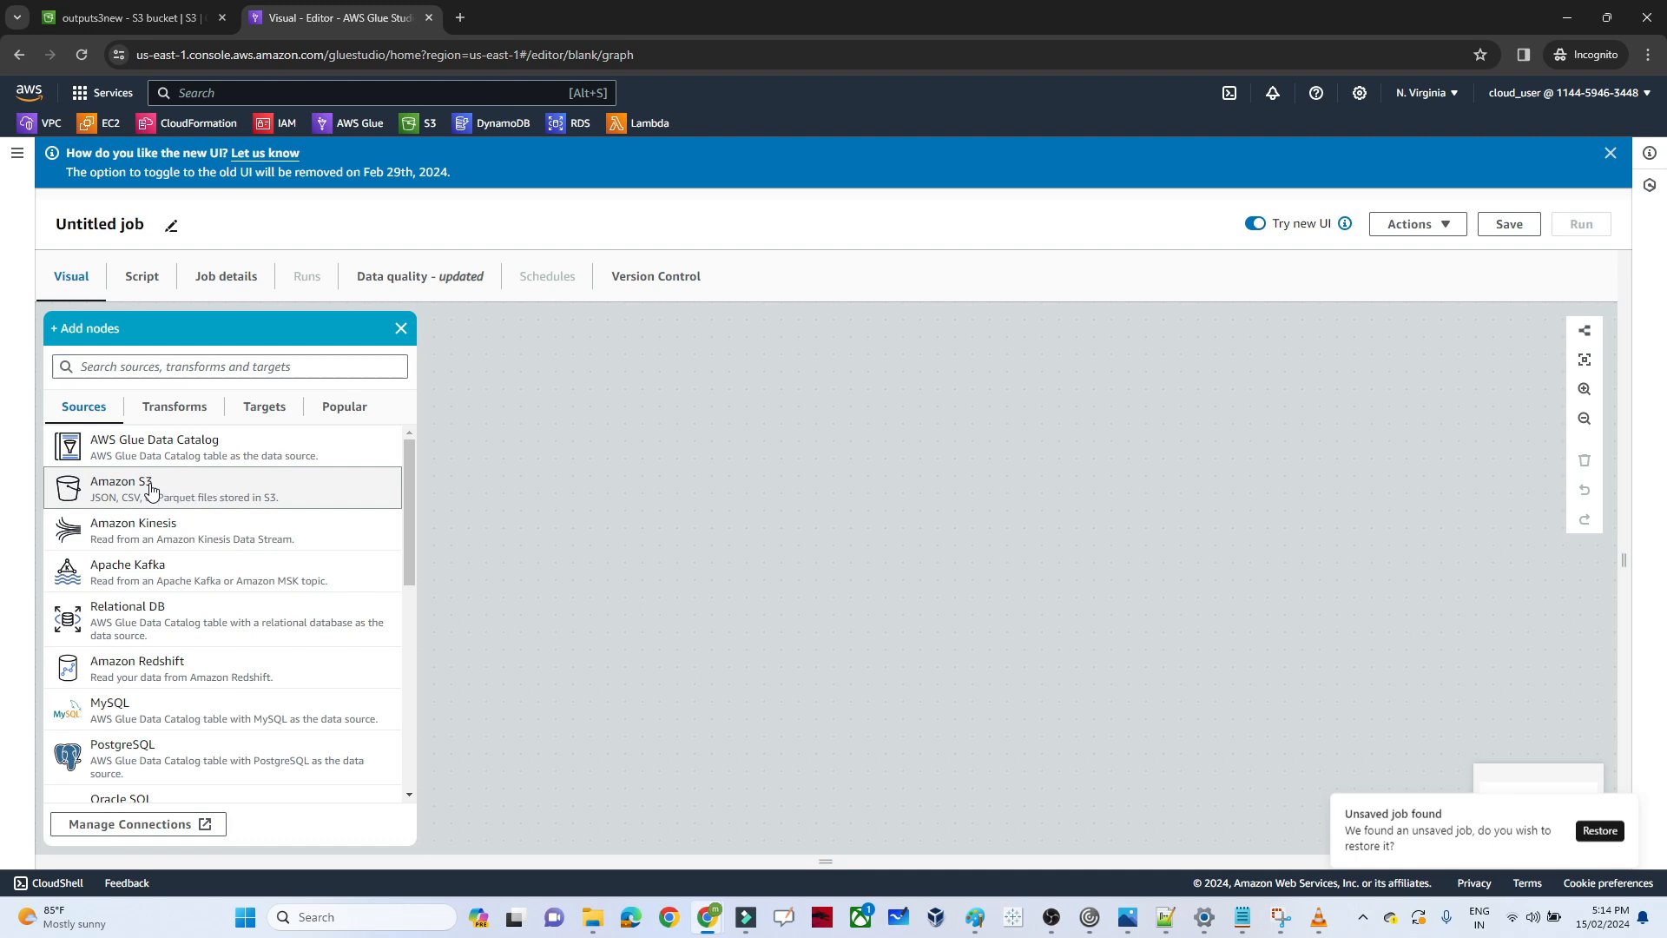
click(921, 578)
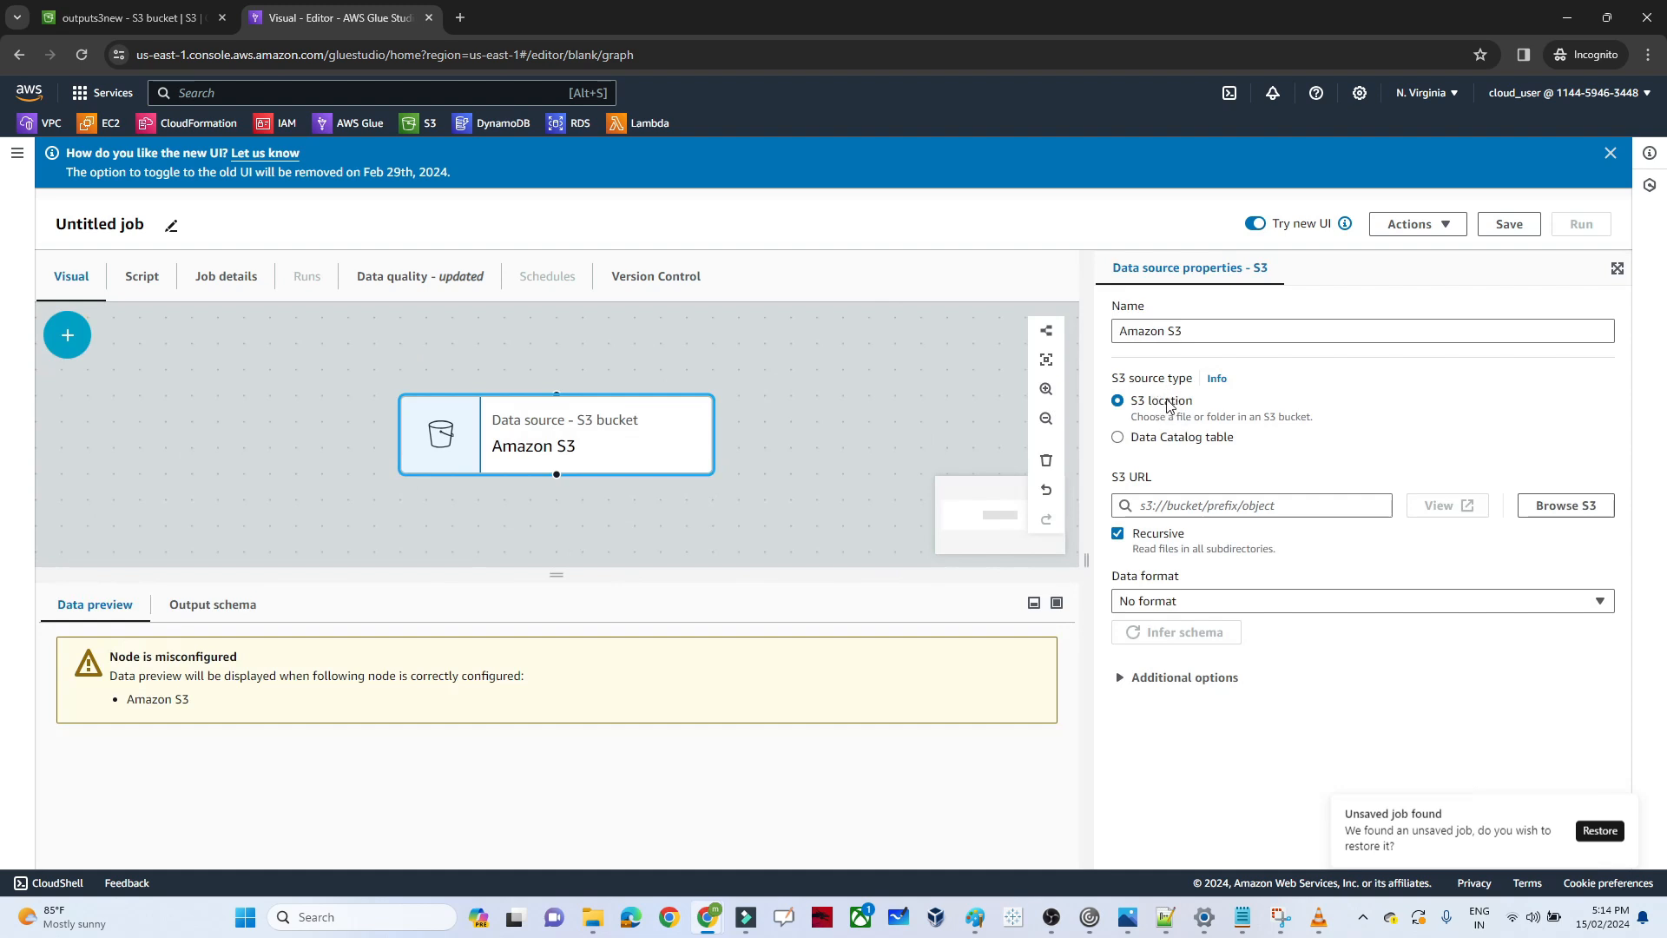
Point the Amazon S3 source node to emp_json.json in the inputs3 bucket and set its data format to JSON
click(1576, 506)
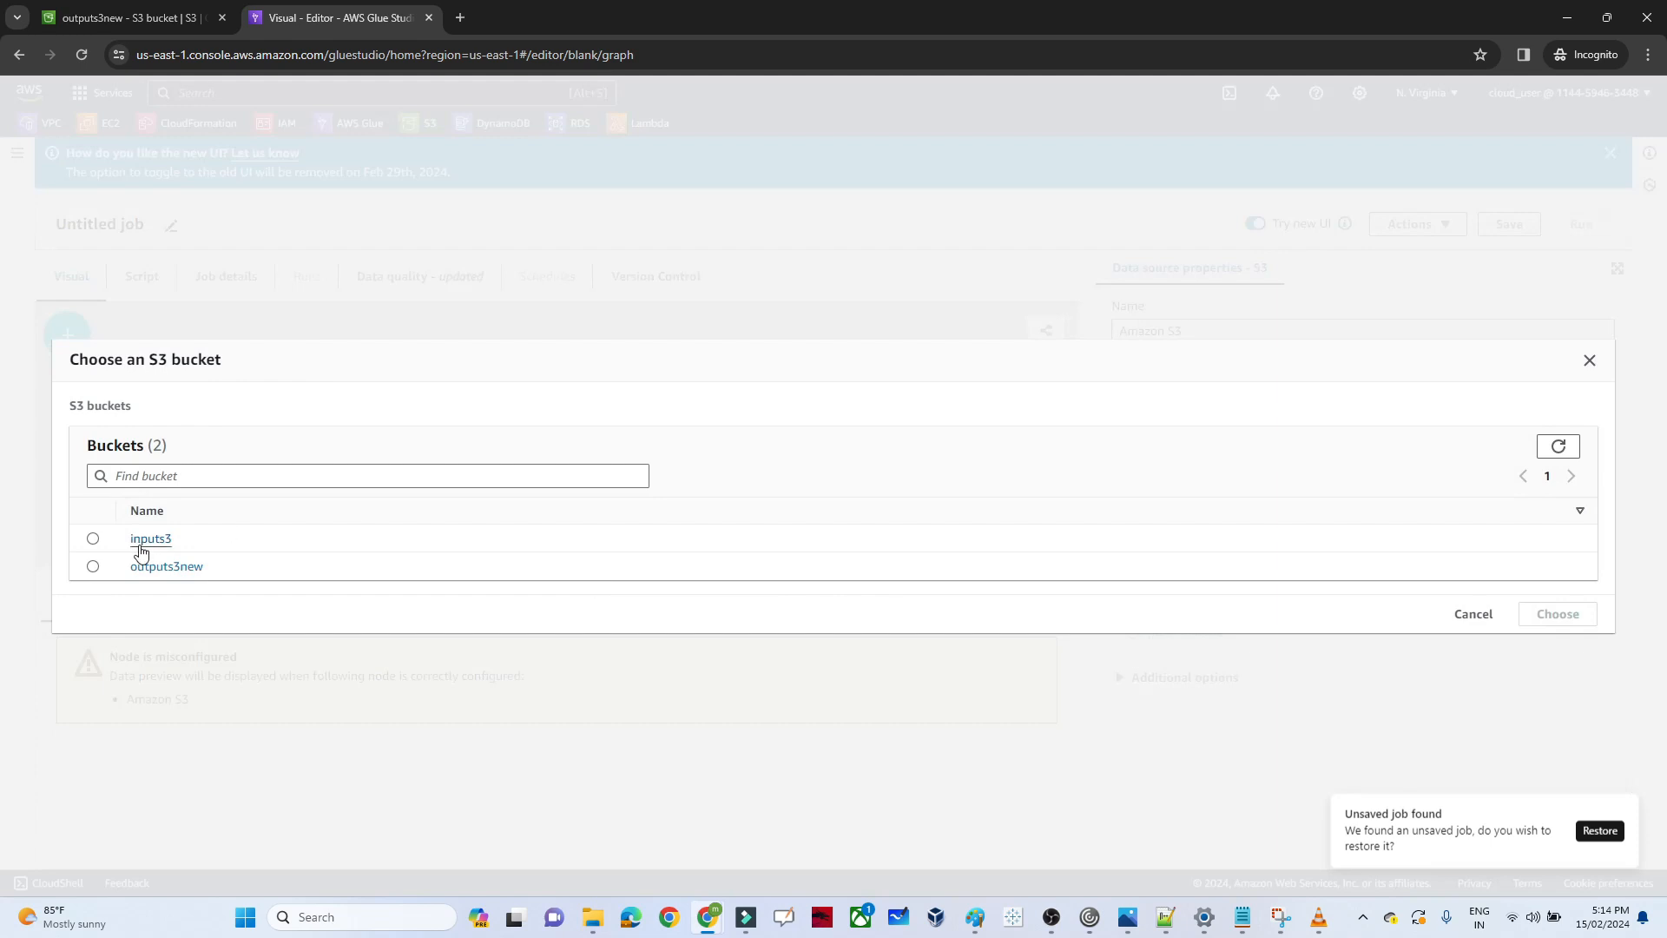
click(151, 539)
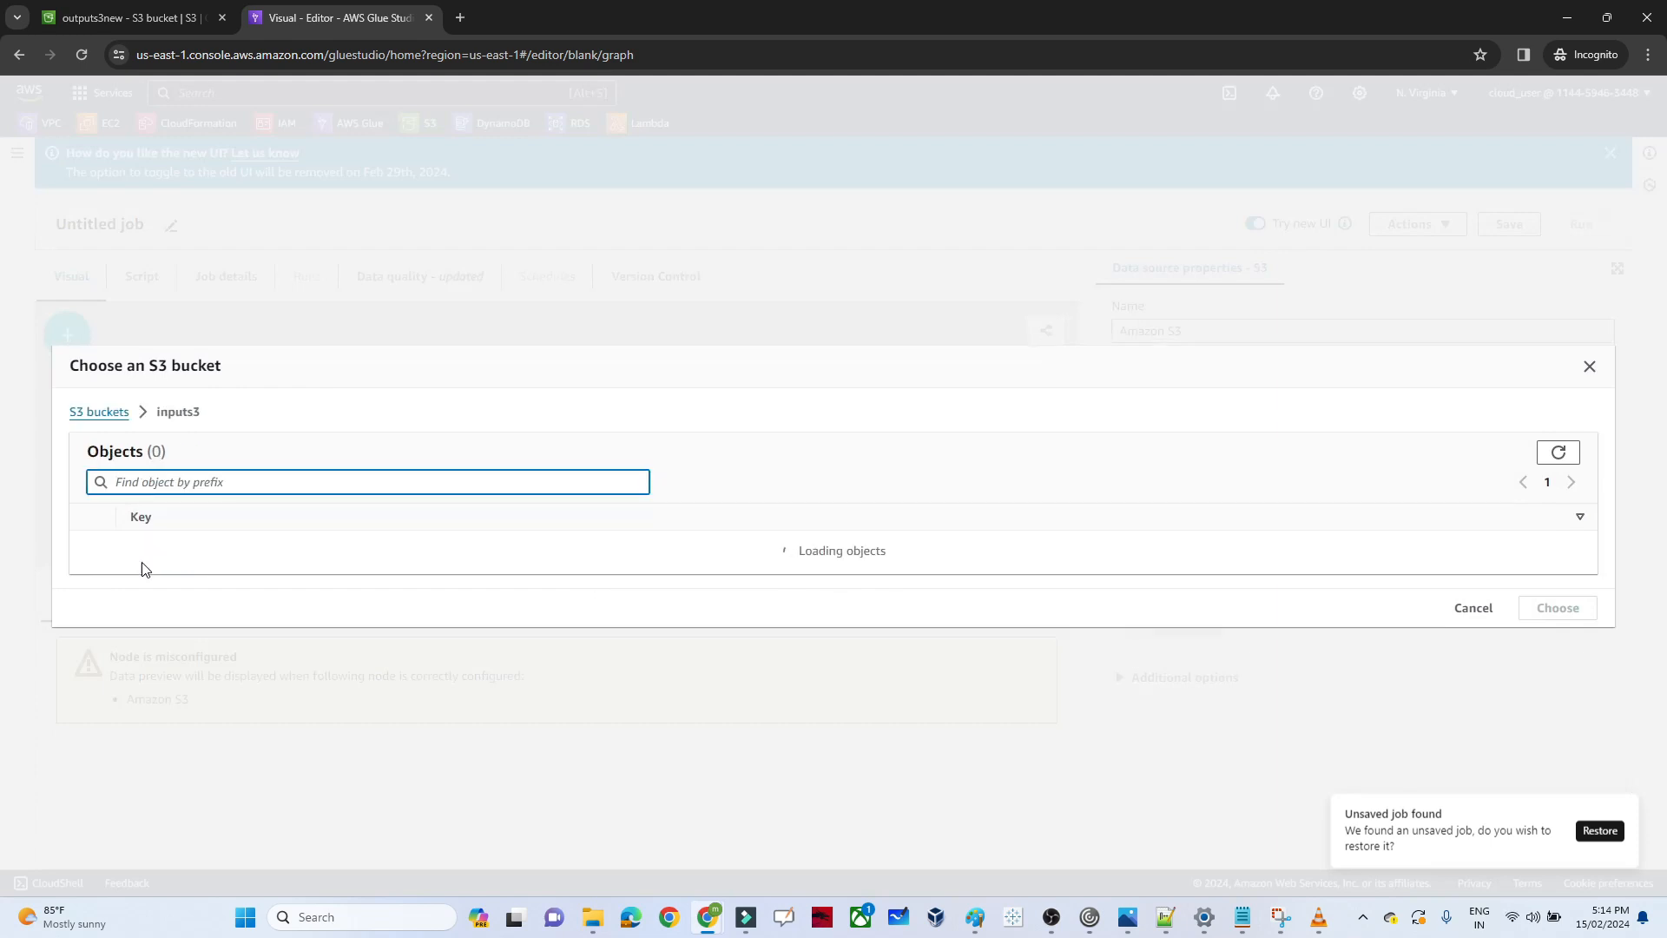
click(92, 554)
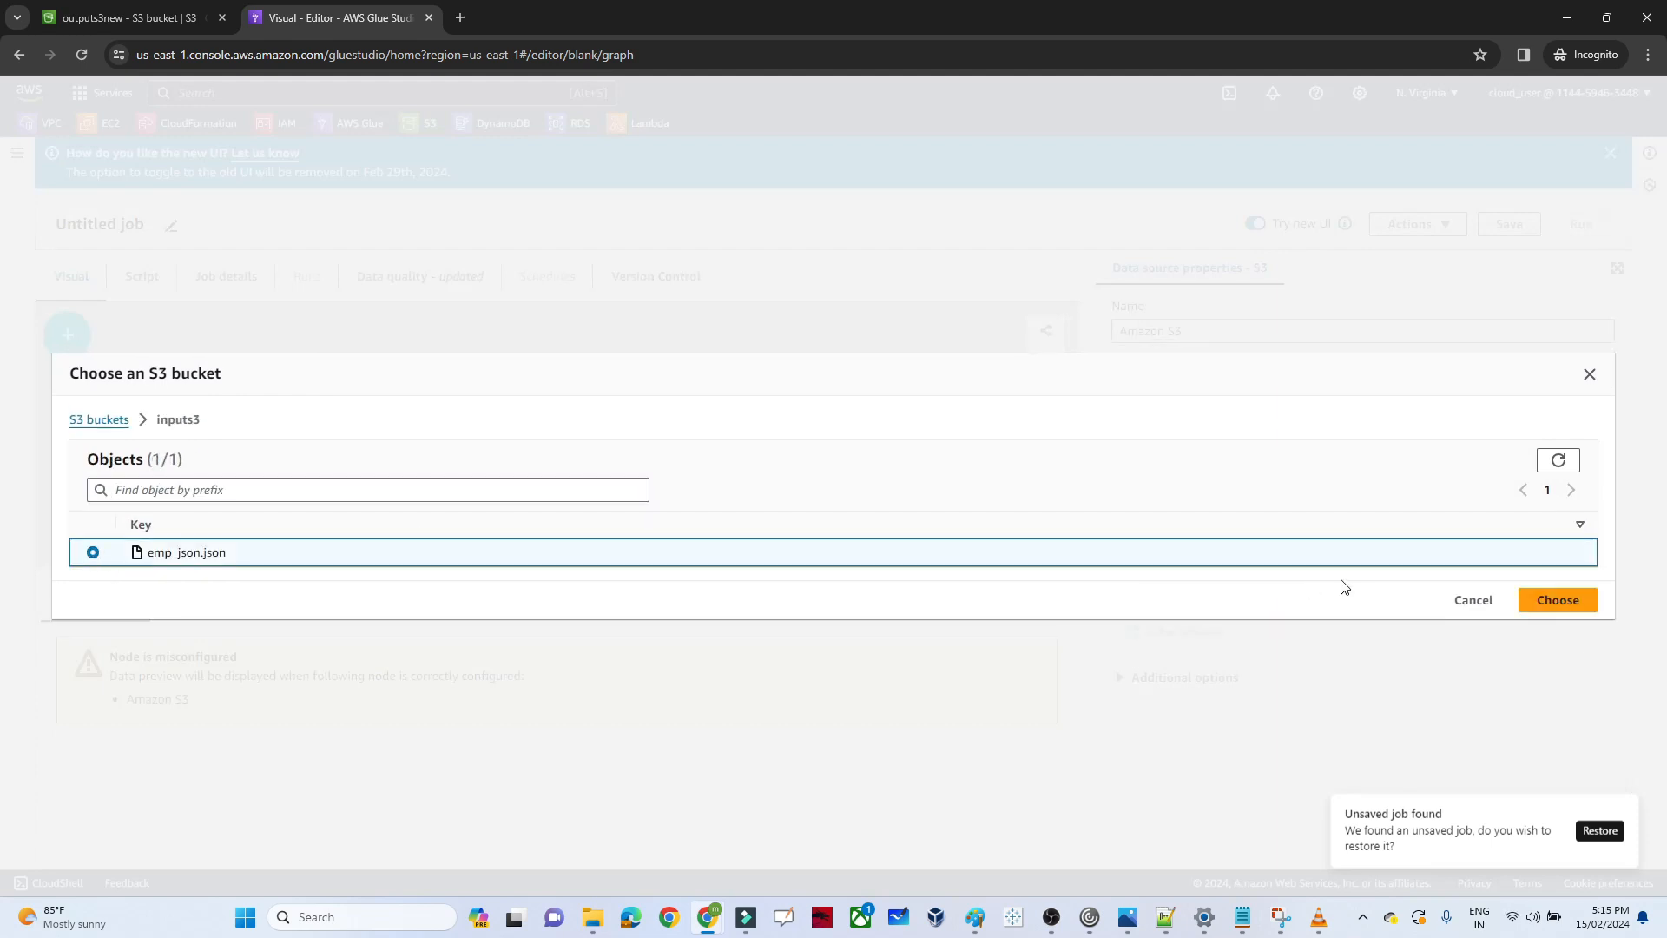
click(1552, 601)
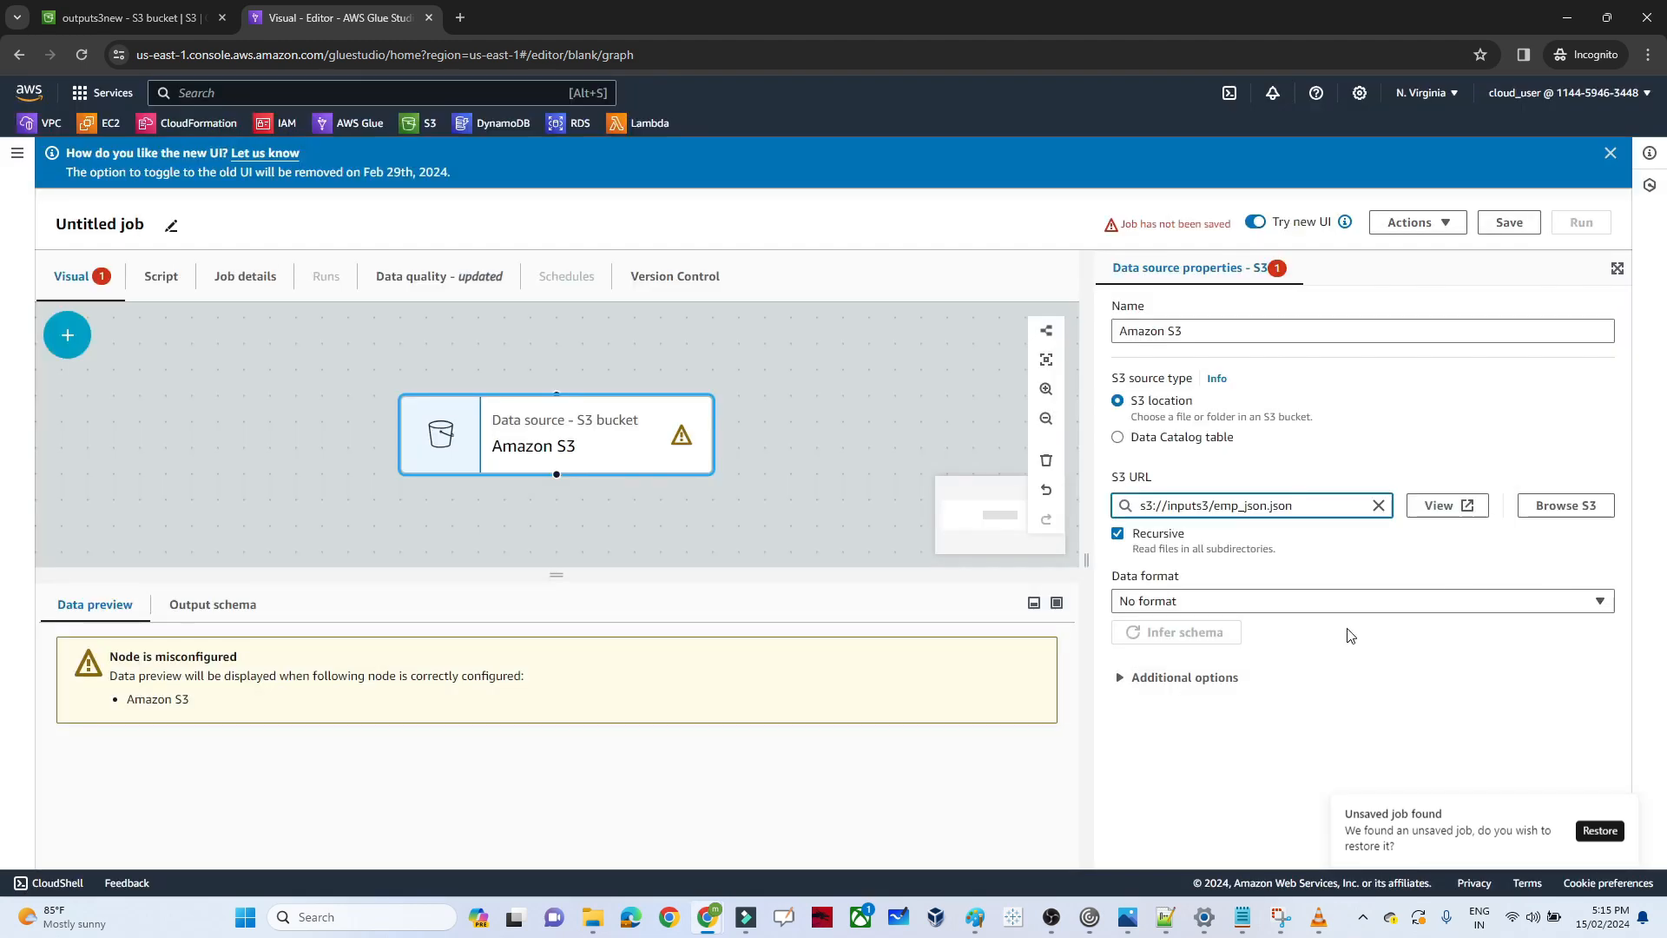
click(1292, 608)
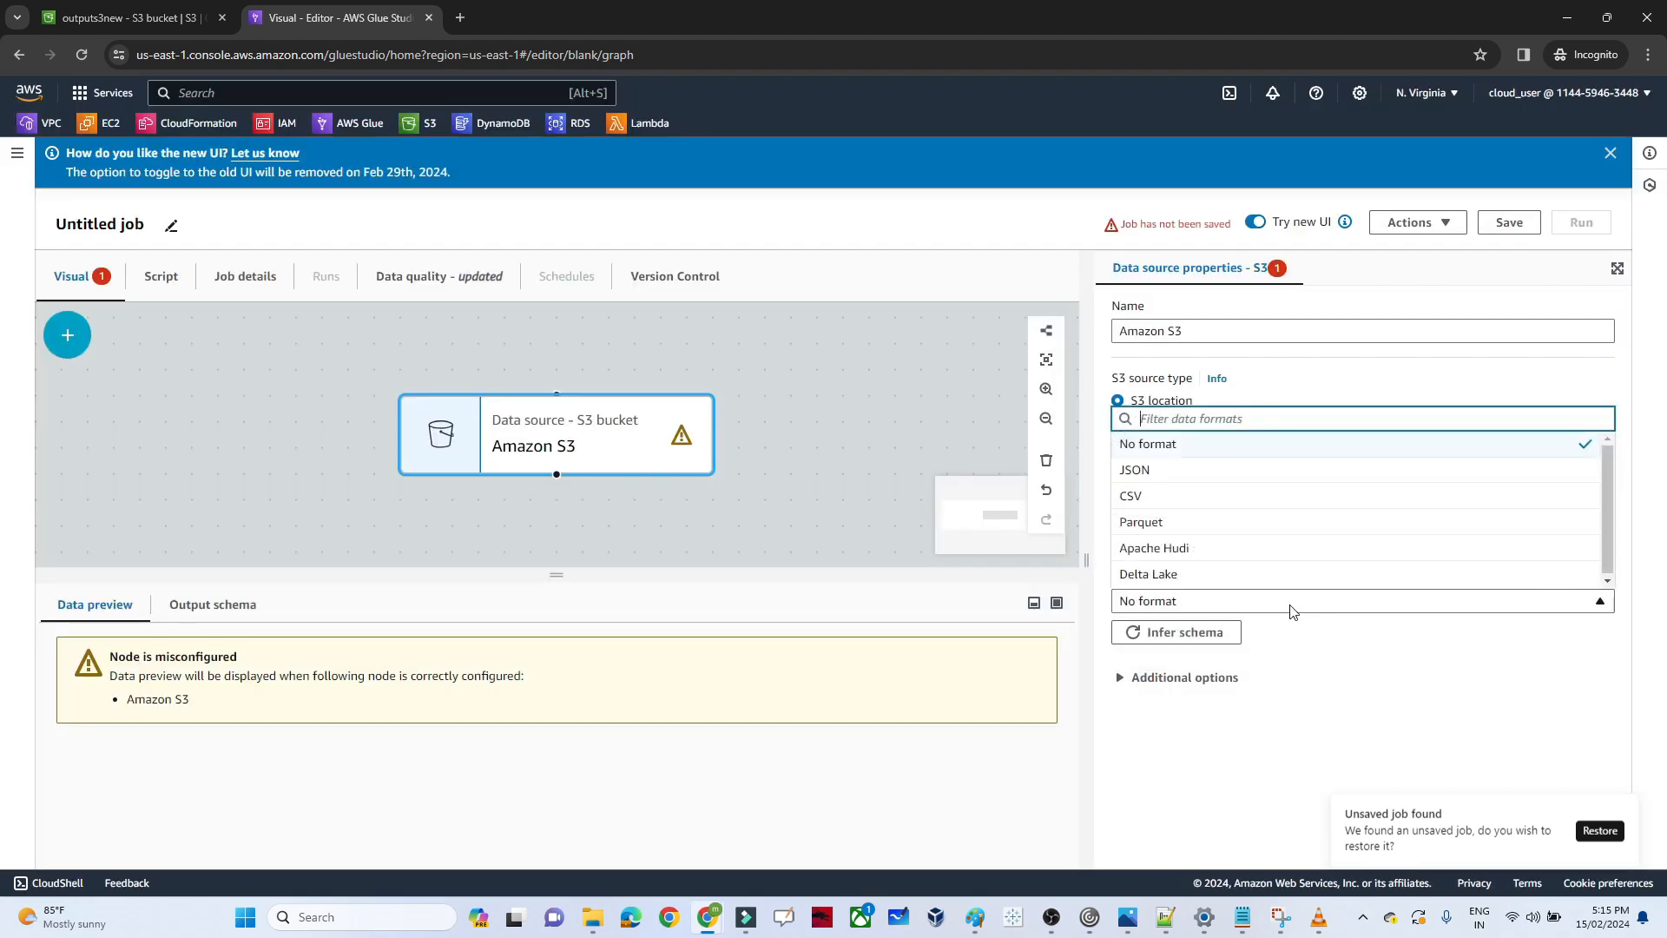
click(1159, 473)
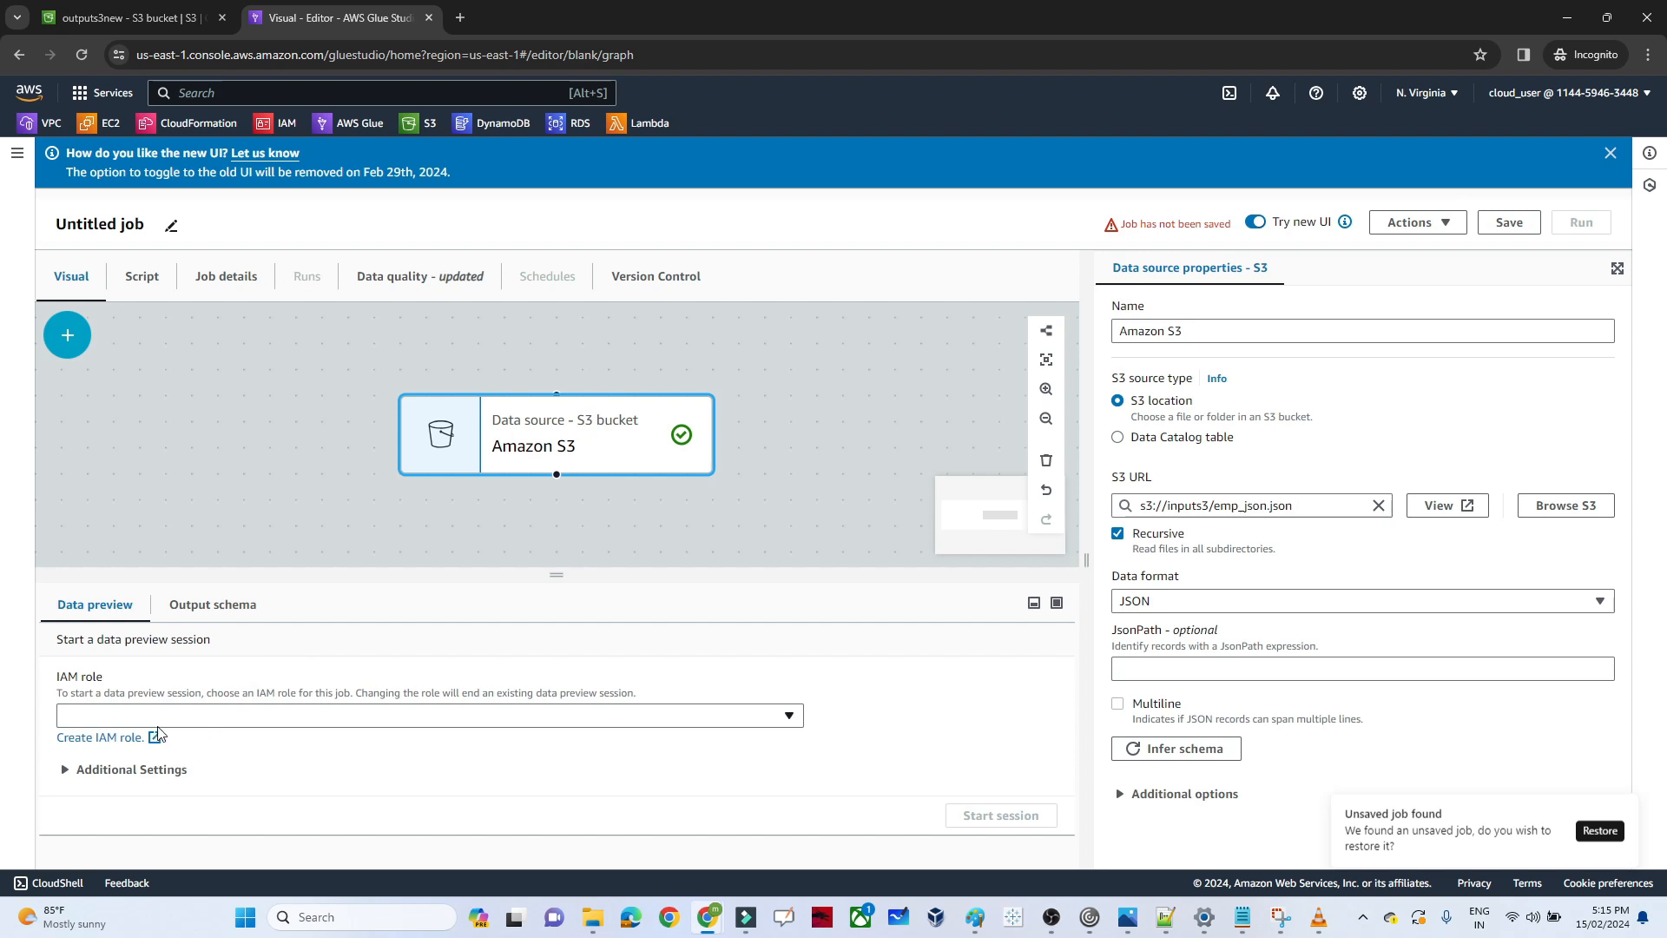
Begin creating an IAM role for the data preview session, with Glue as the trusted AWS service use case
click(116, 740)
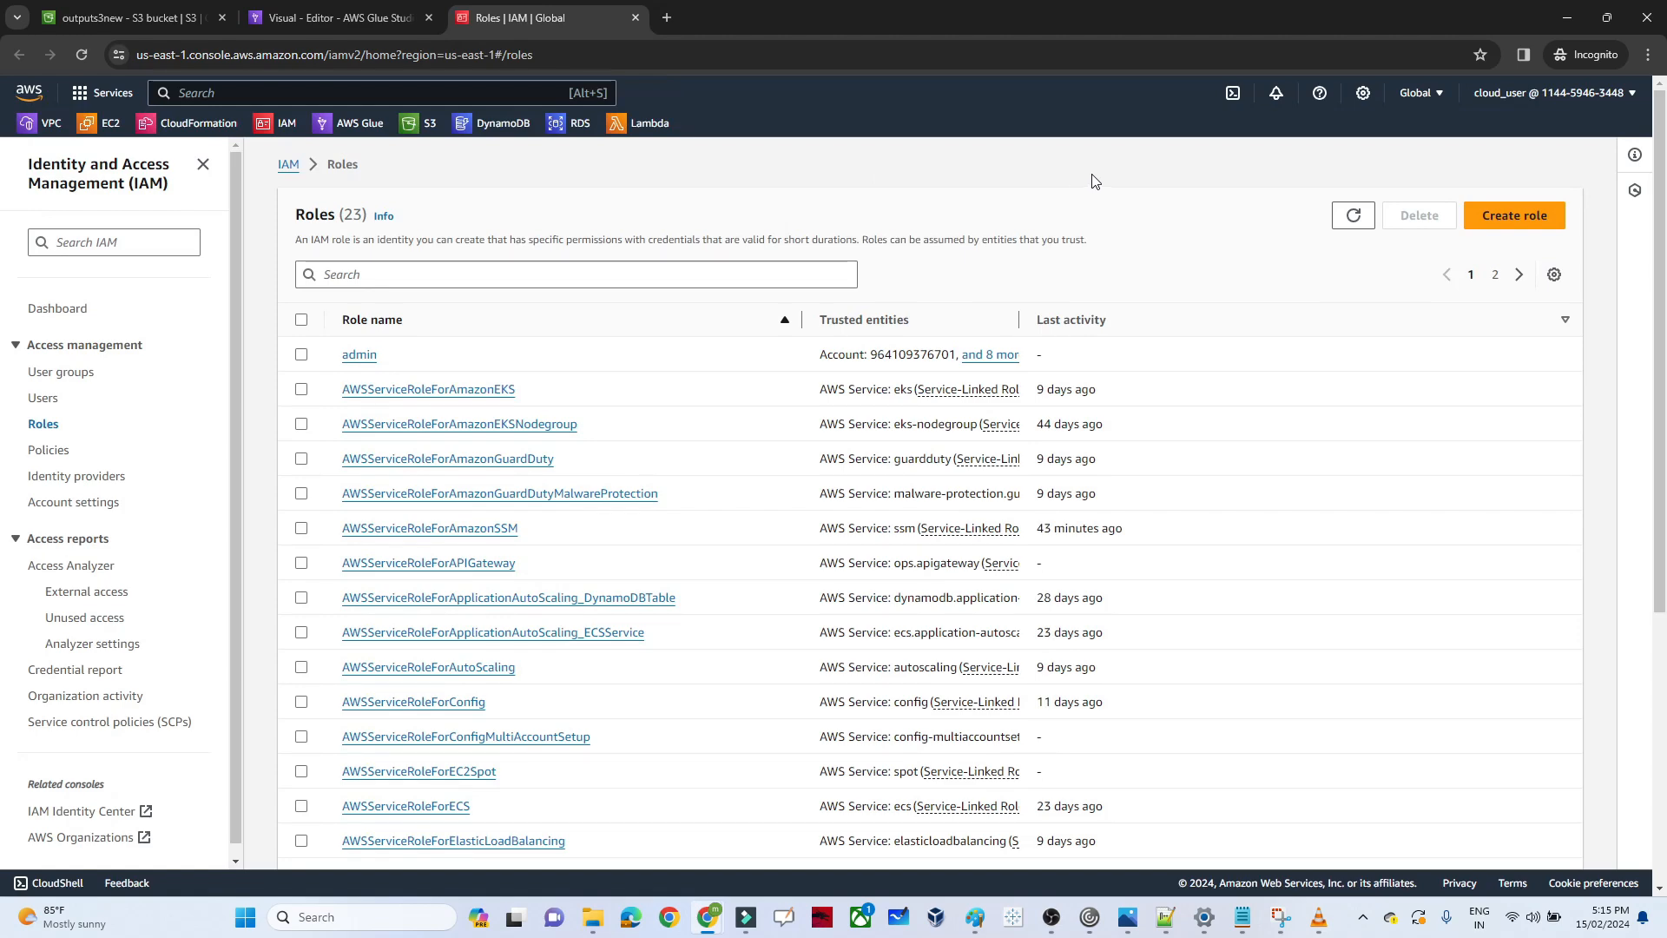
click(1522, 224)
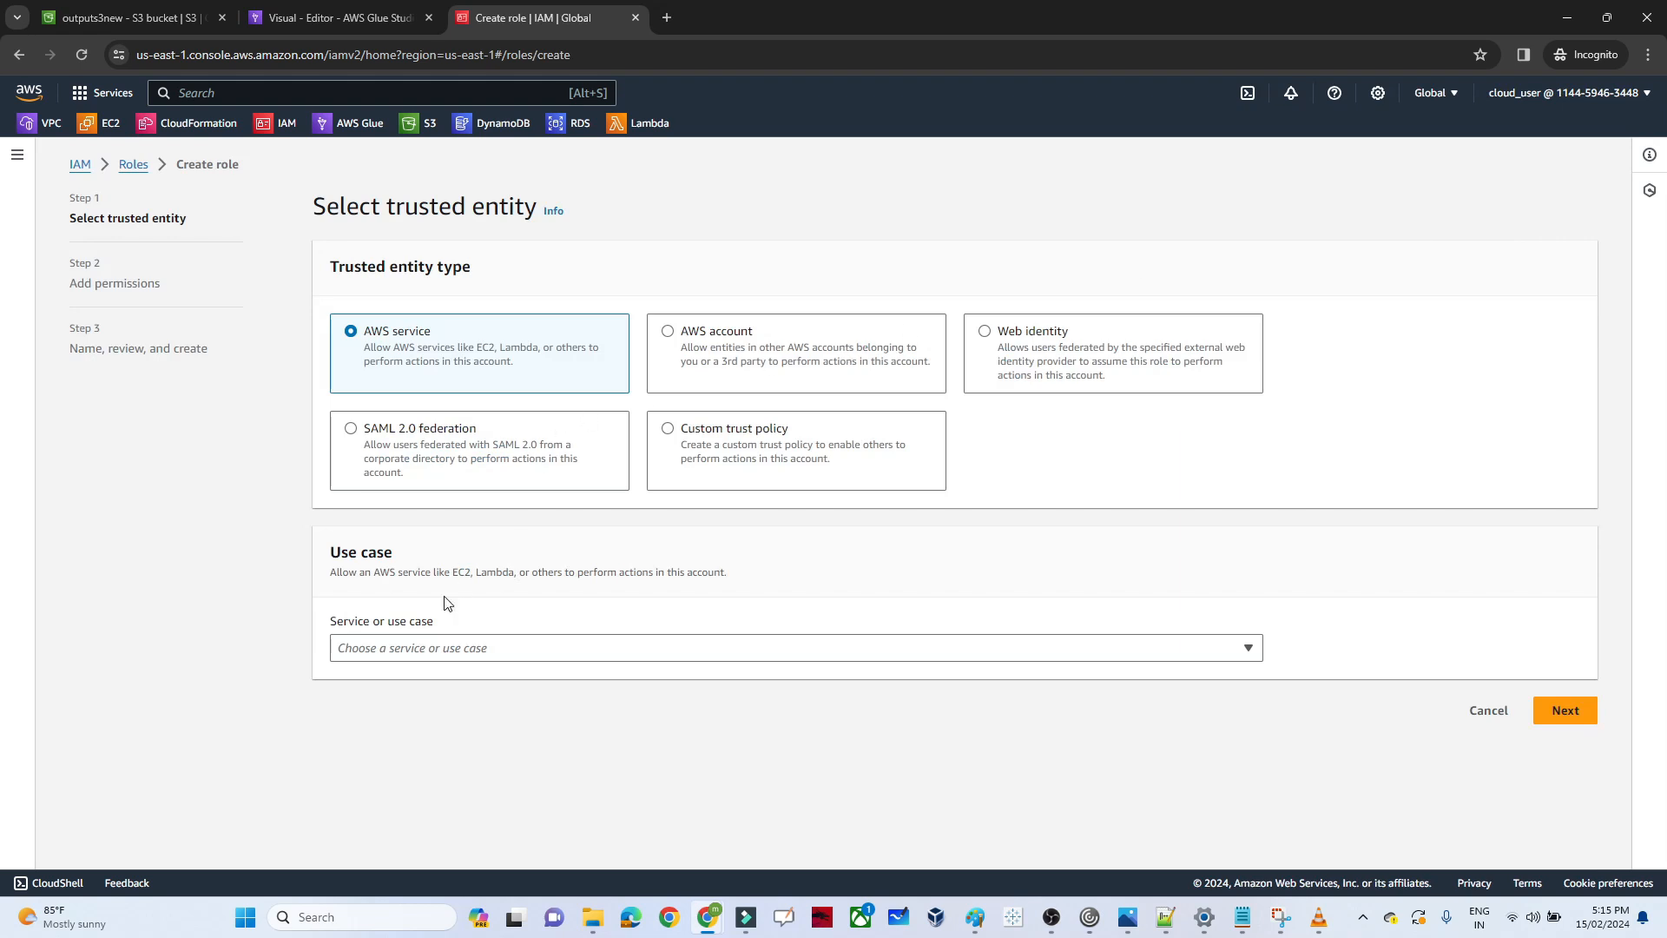
click(423, 653)
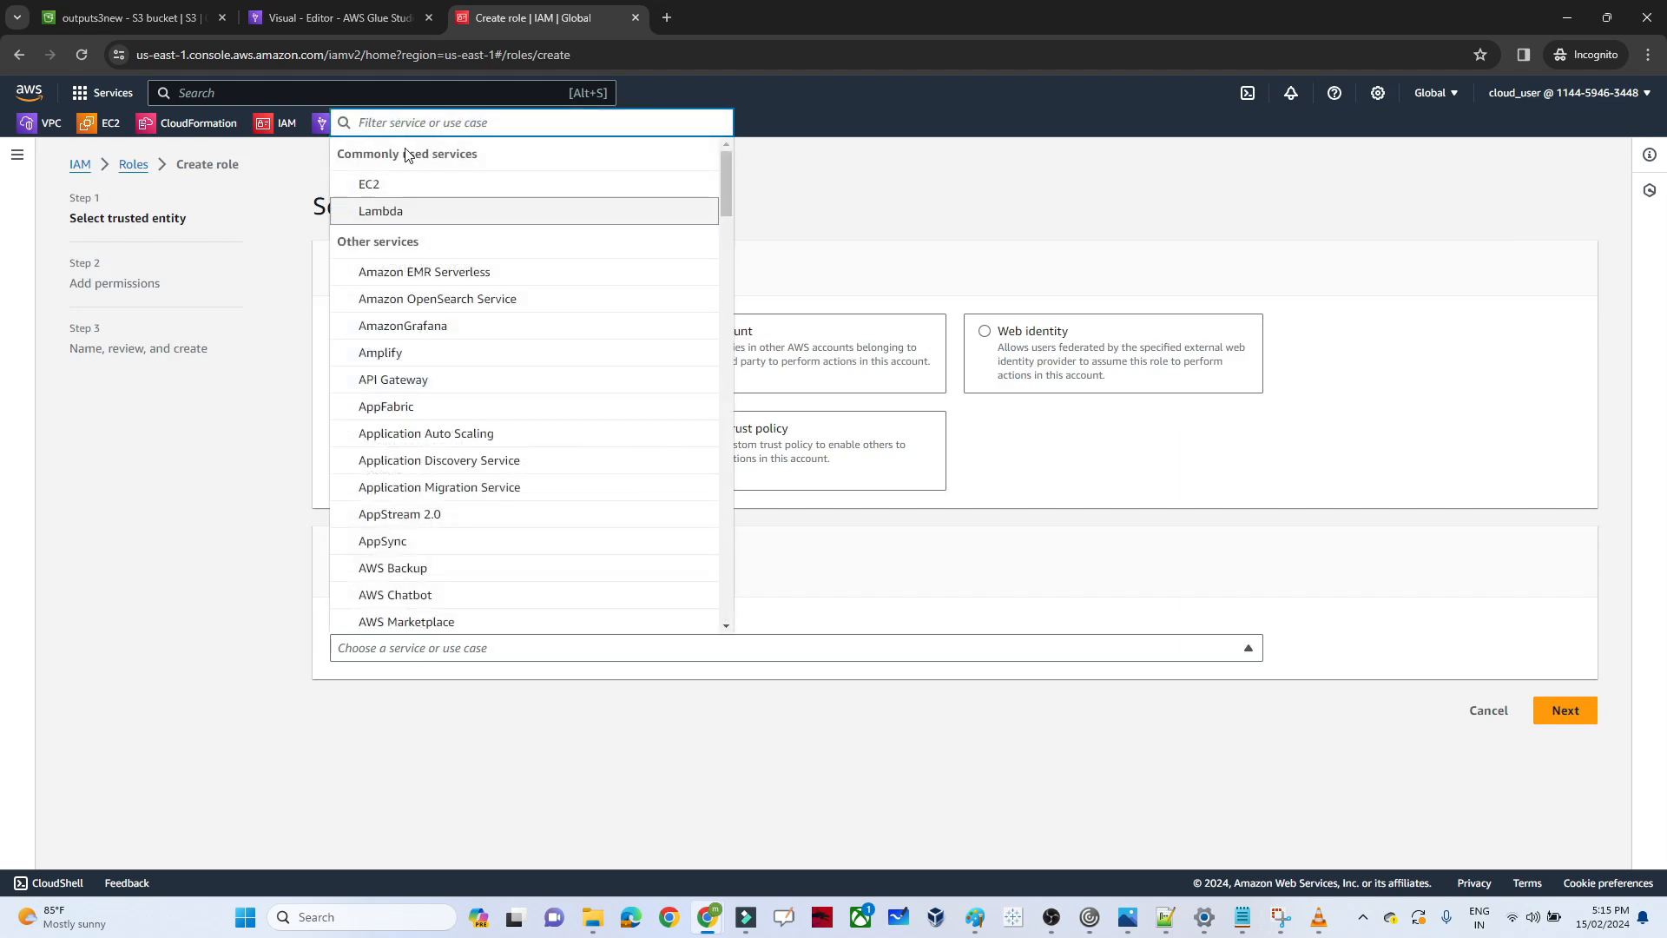
click(663, 688)
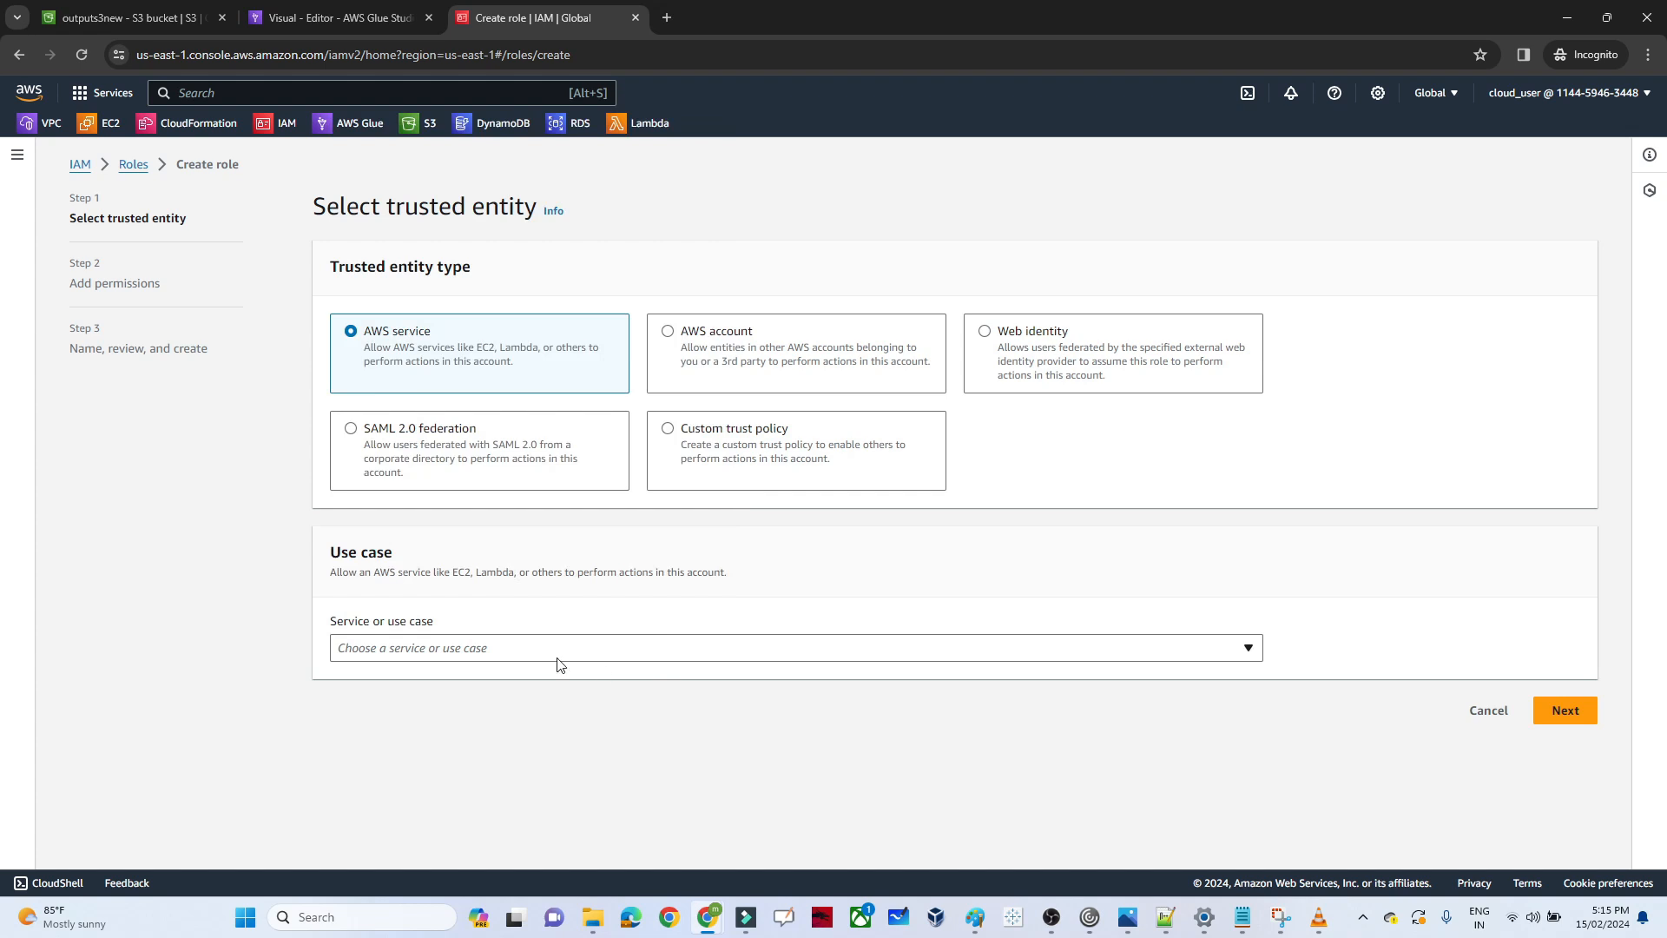
click(481, 648)
text(glue)
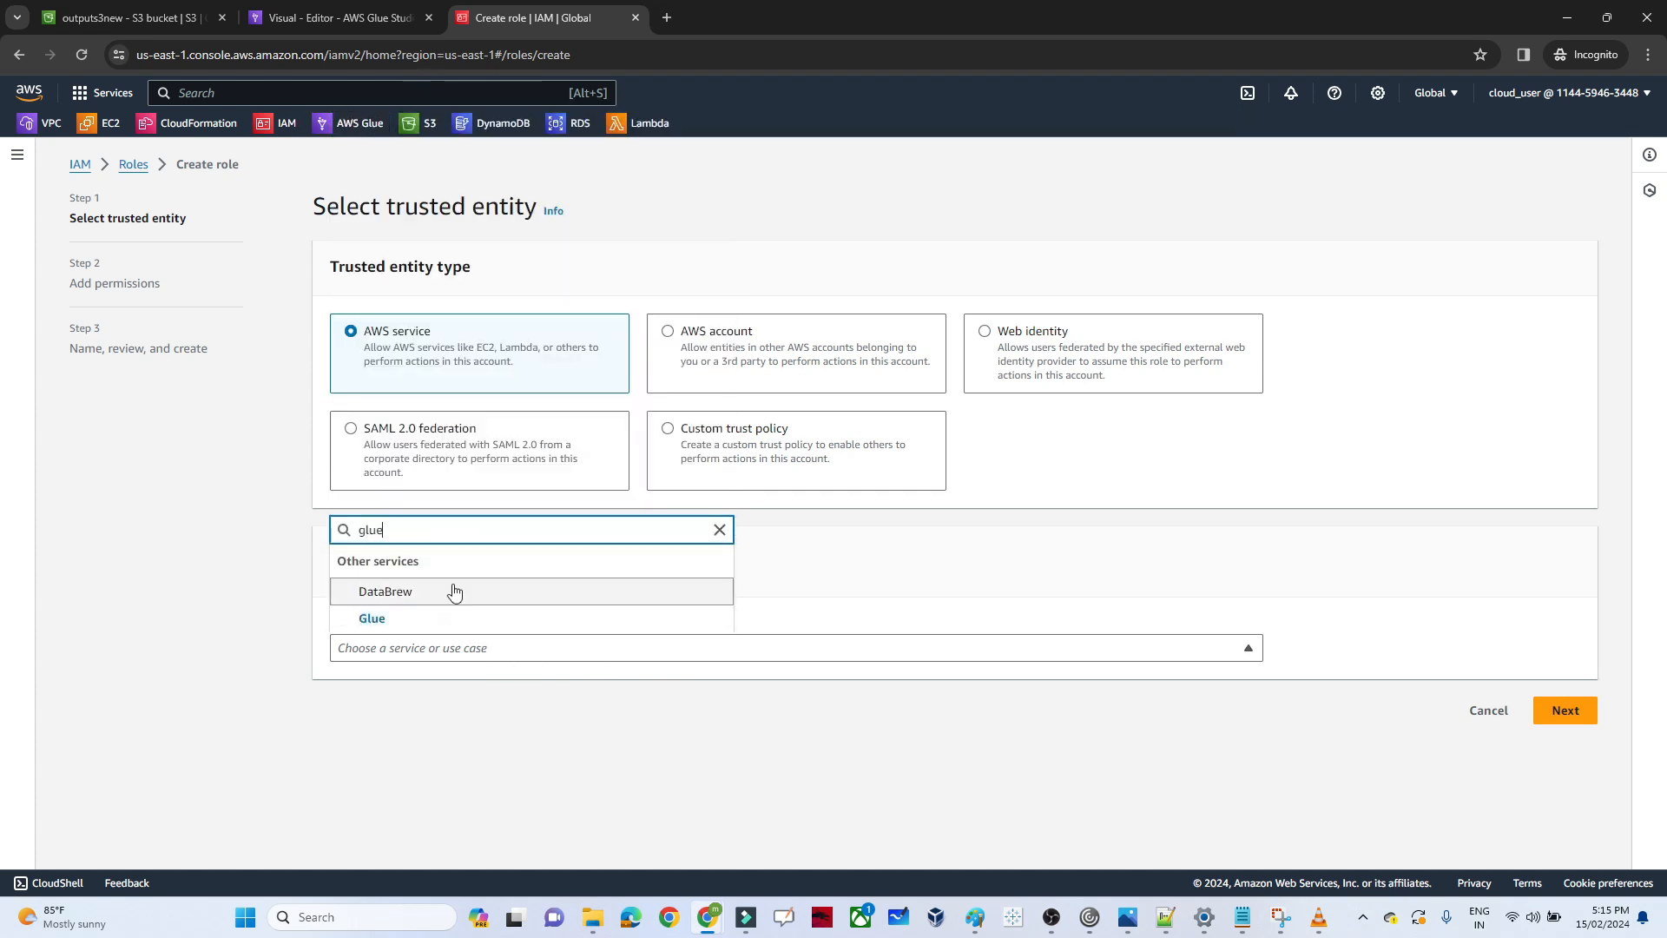
click(413, 619)
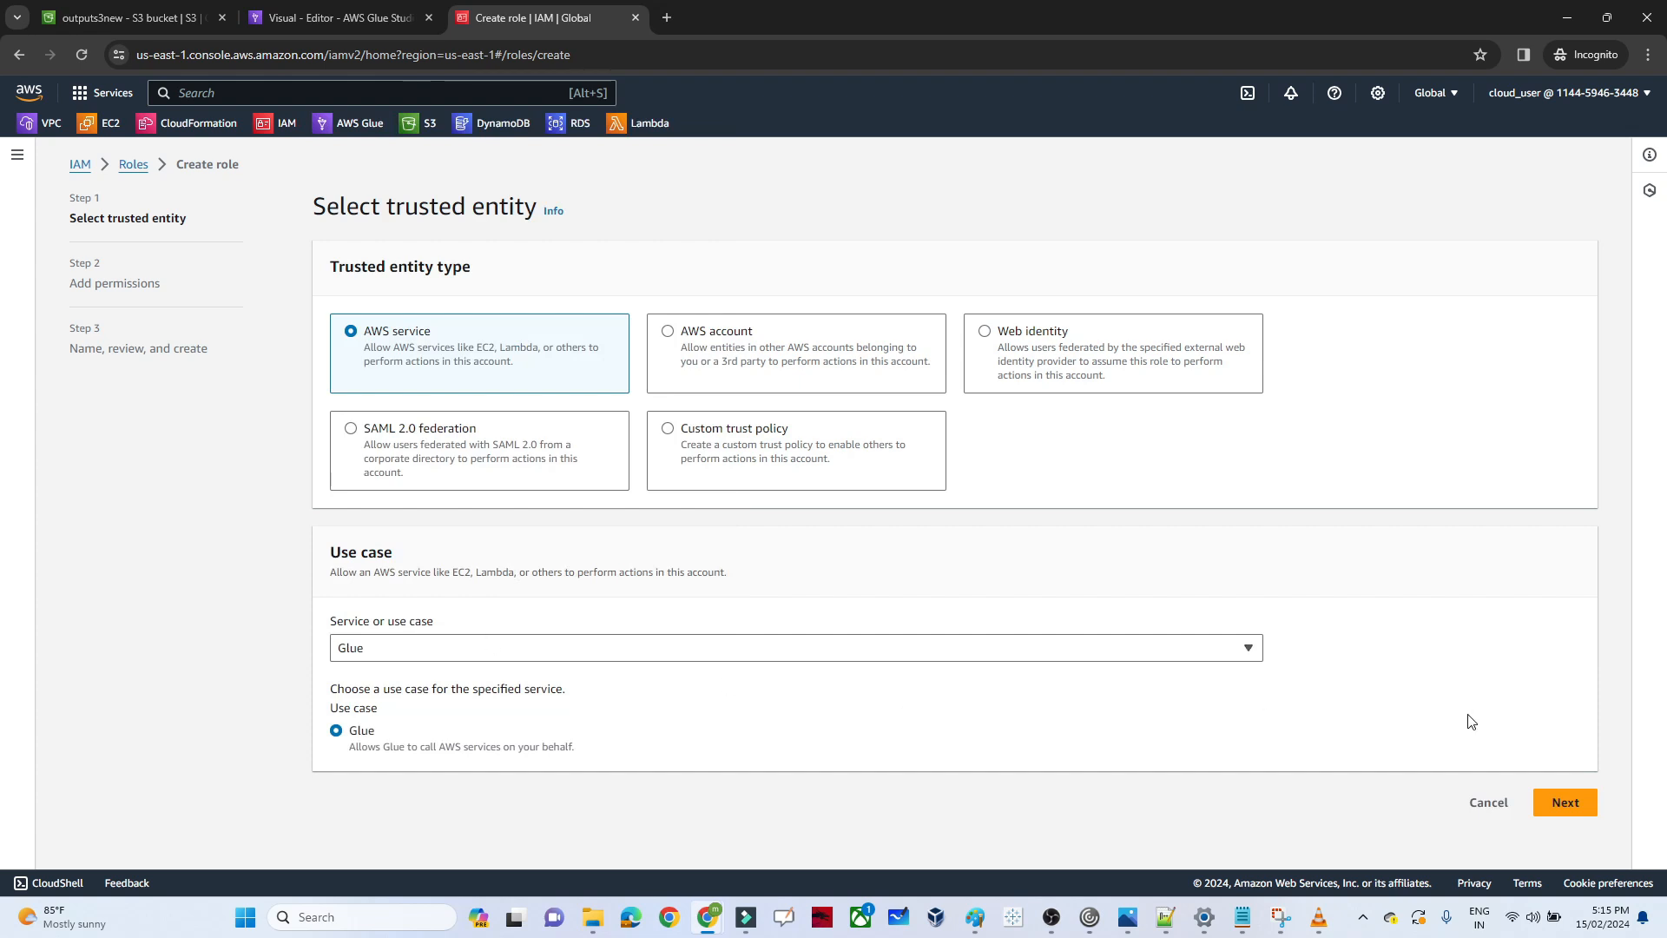
click(1564, 805)
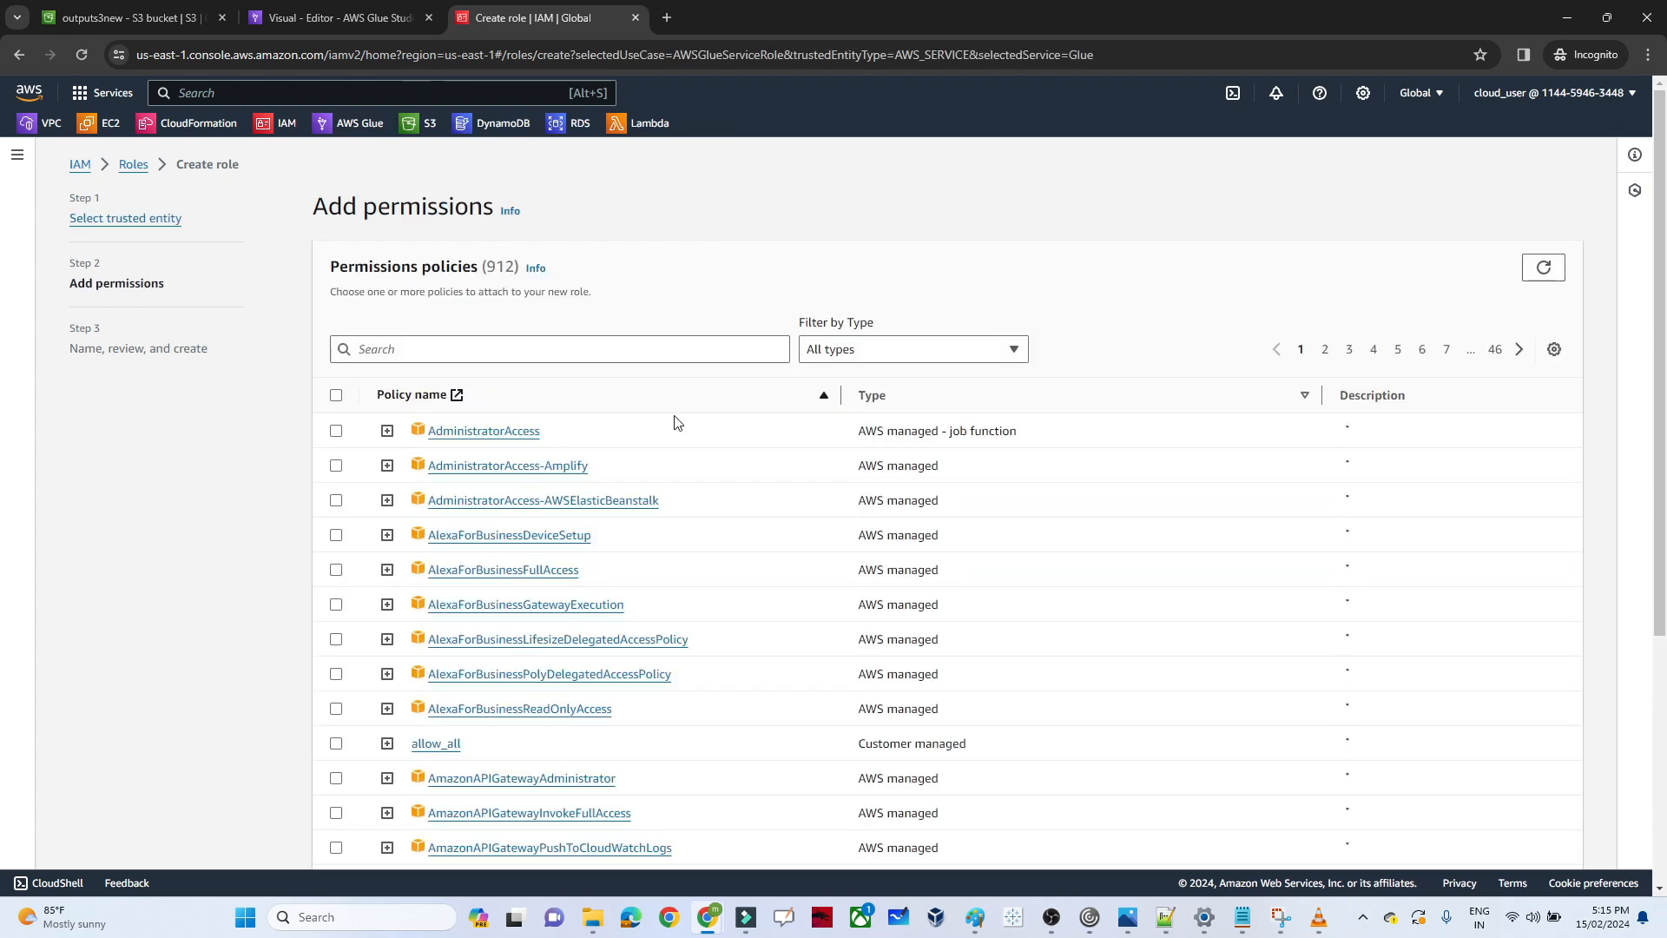
Search the permissions policies for glue and select AWSGlueServiceRole for the new role
click(541, 355)
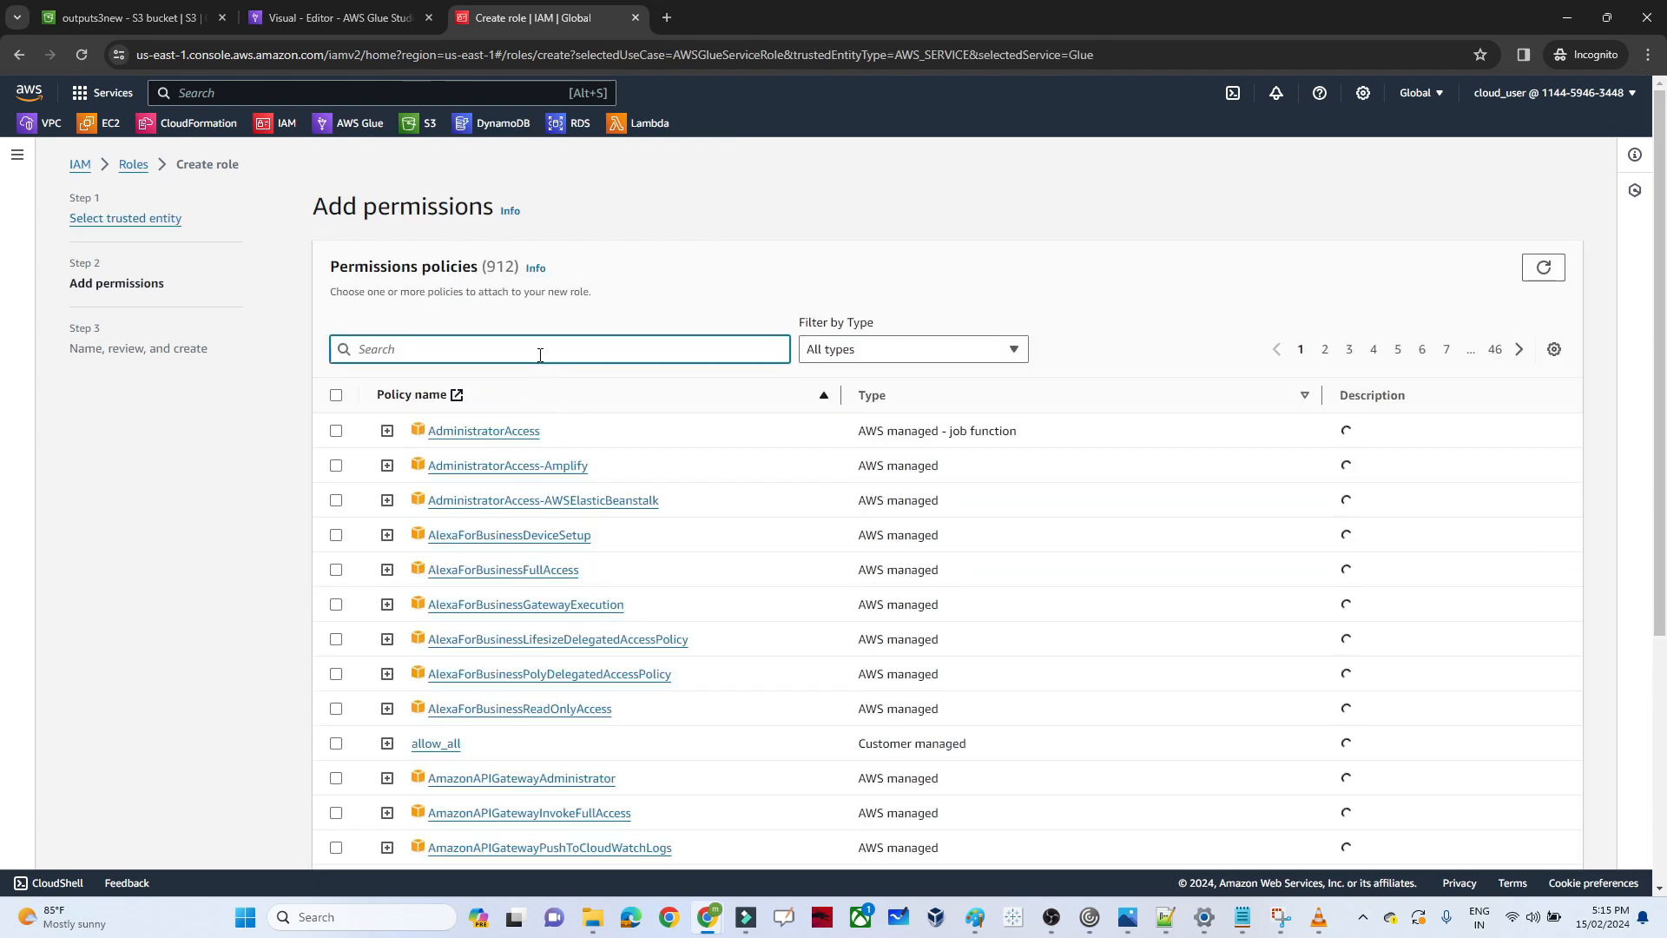
text(glue)
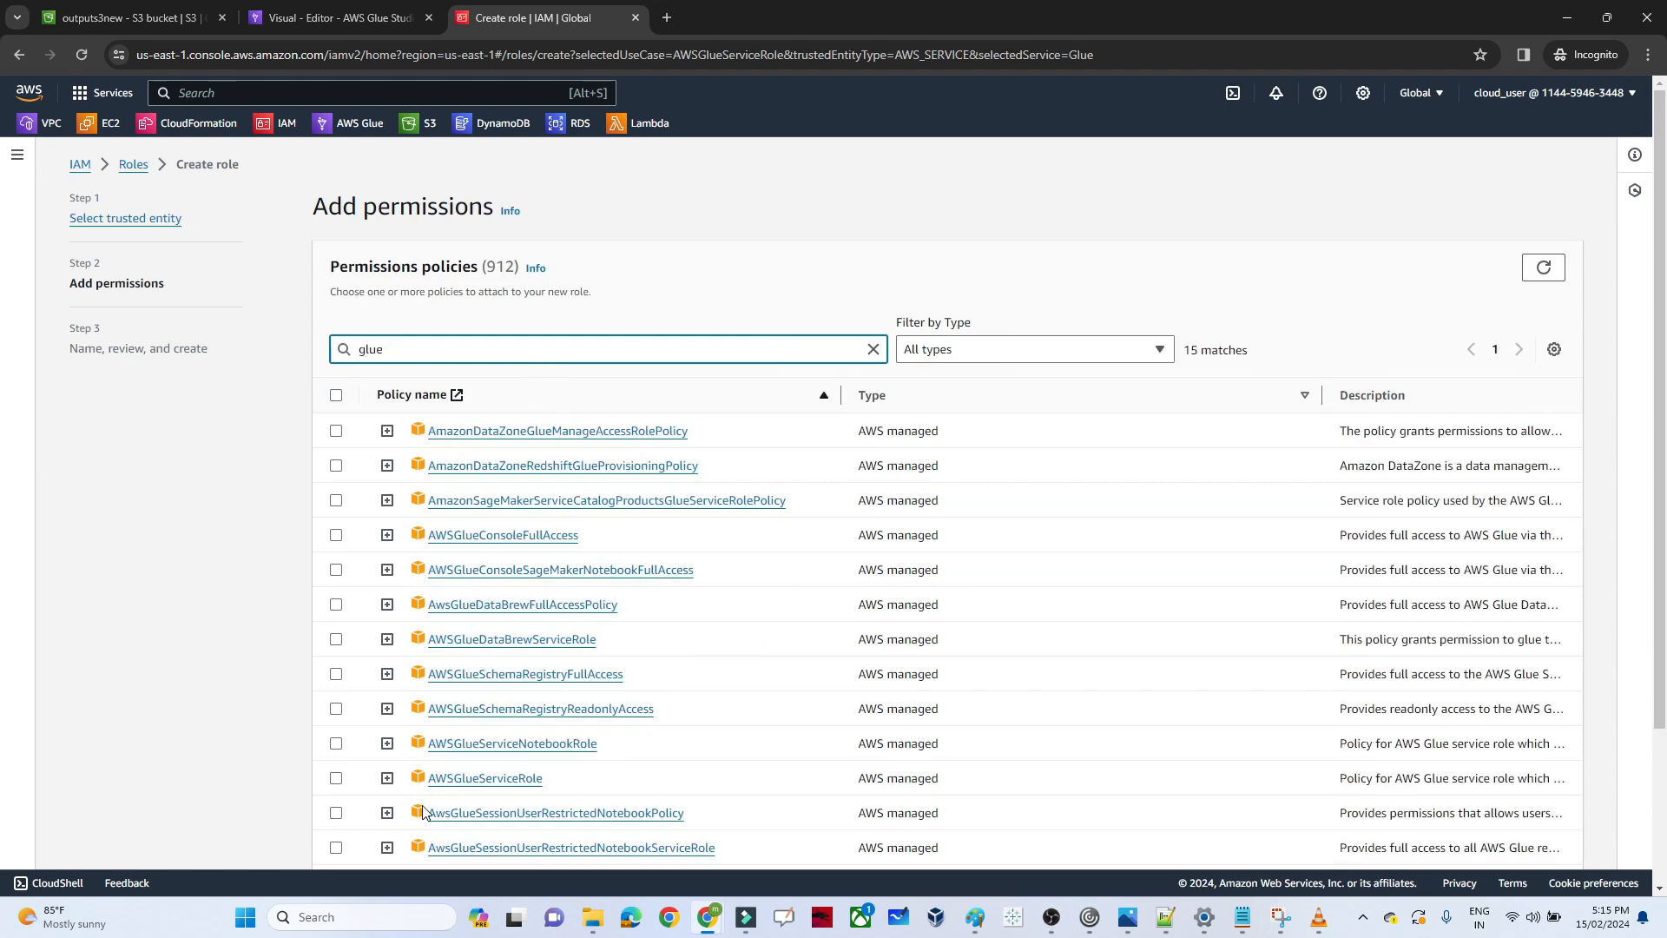
click(336, 778)
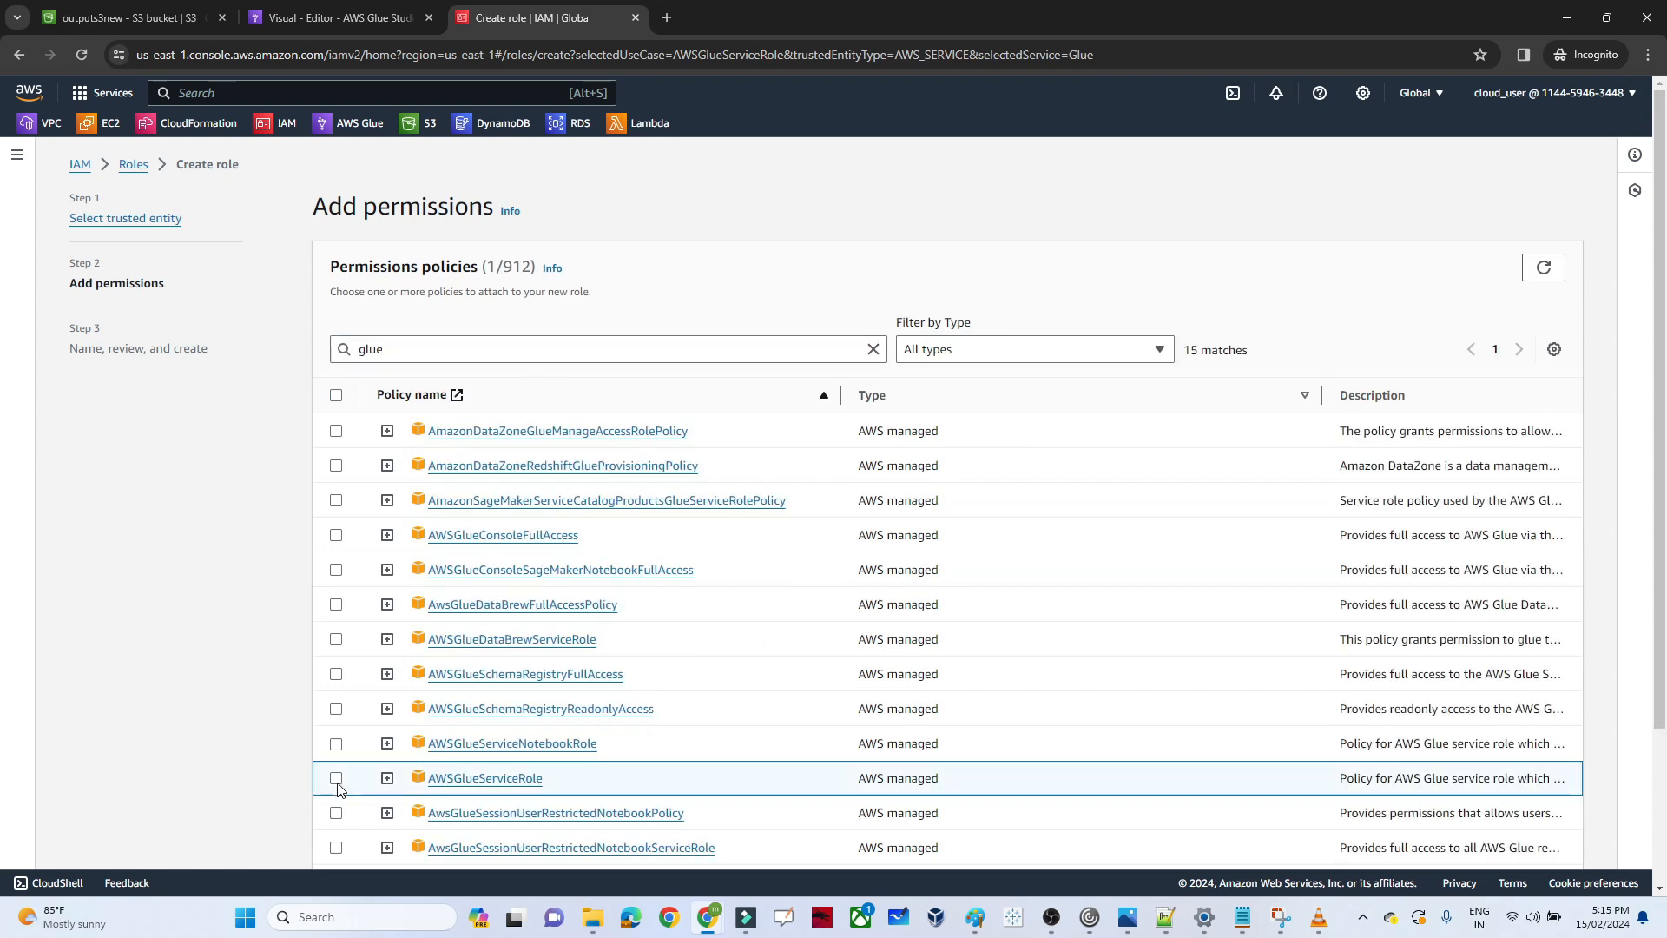
click(337, 779)
click(337, 779)
Search the policies for s3, add AmazonS3FullAccess to the role's permissions, and proceed to naming the role
click(424, 349)
key(BackSpace)
key(BackSpace)
key(BackSpace)
key(BackSpace)
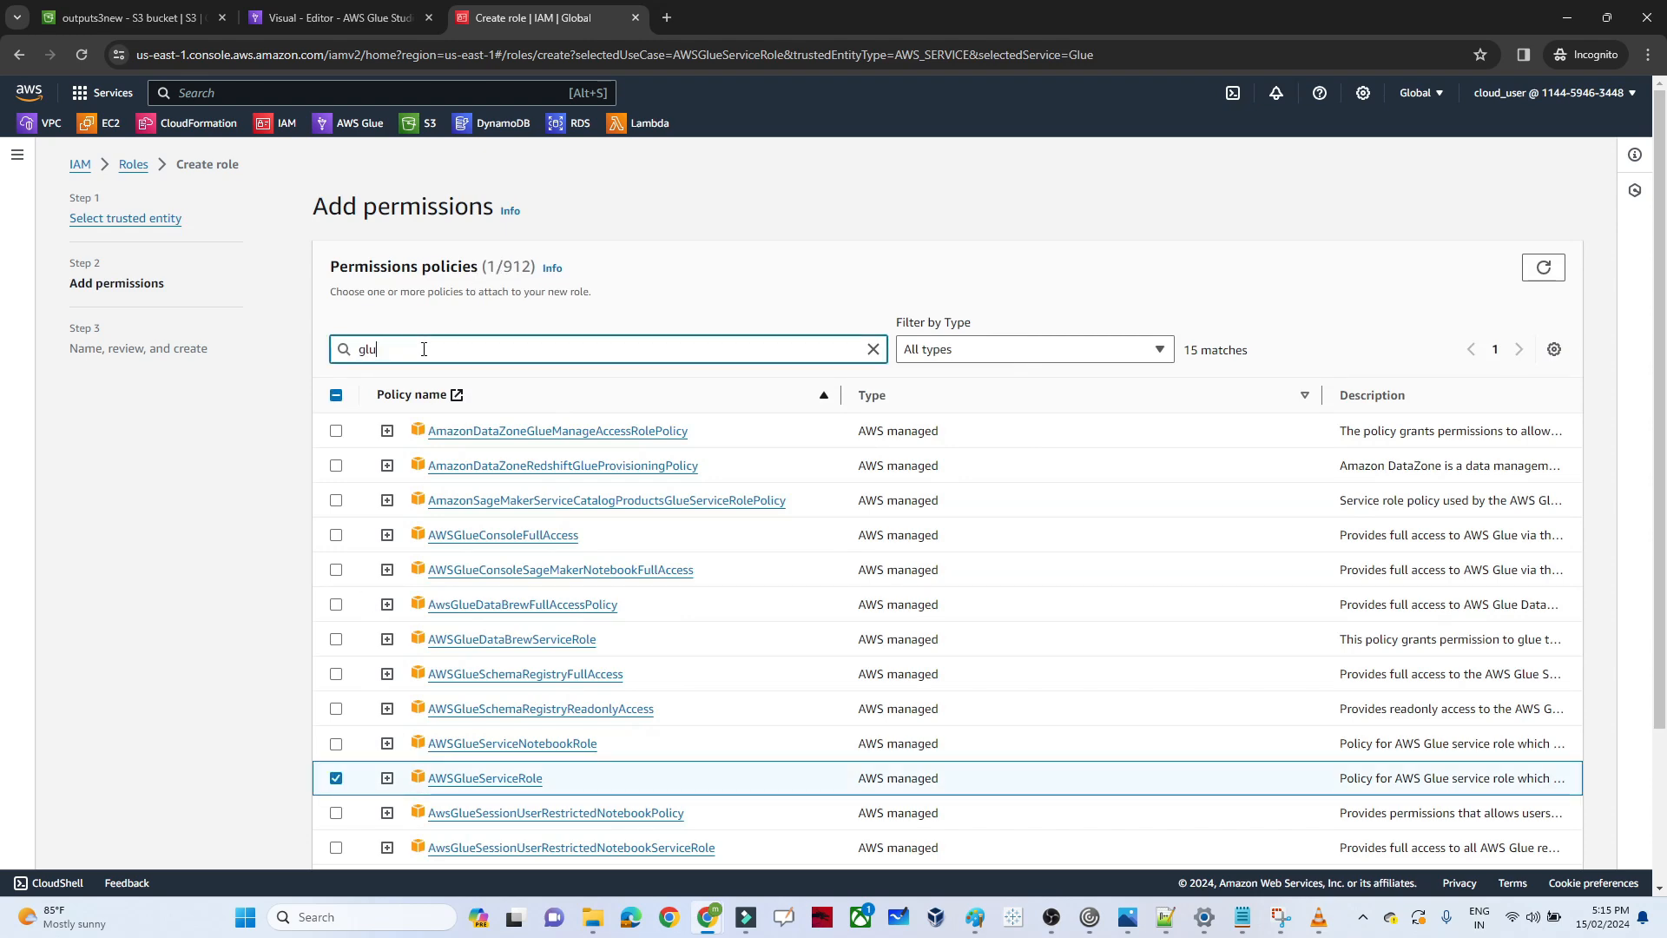
text(s3)
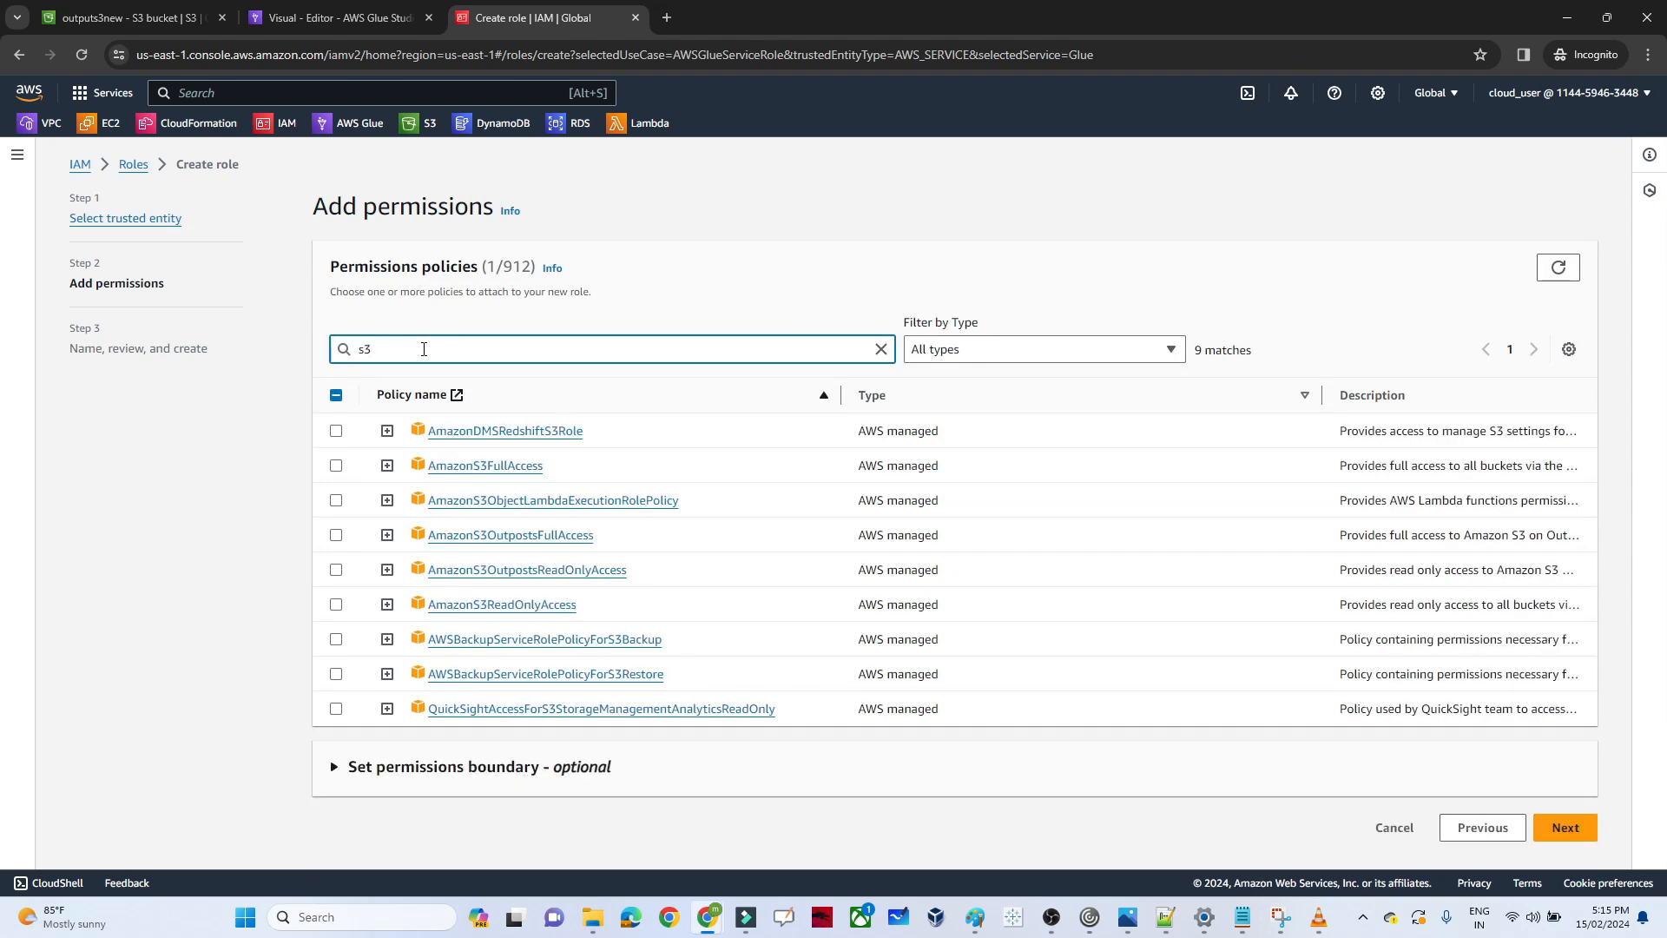
click(337, 467)
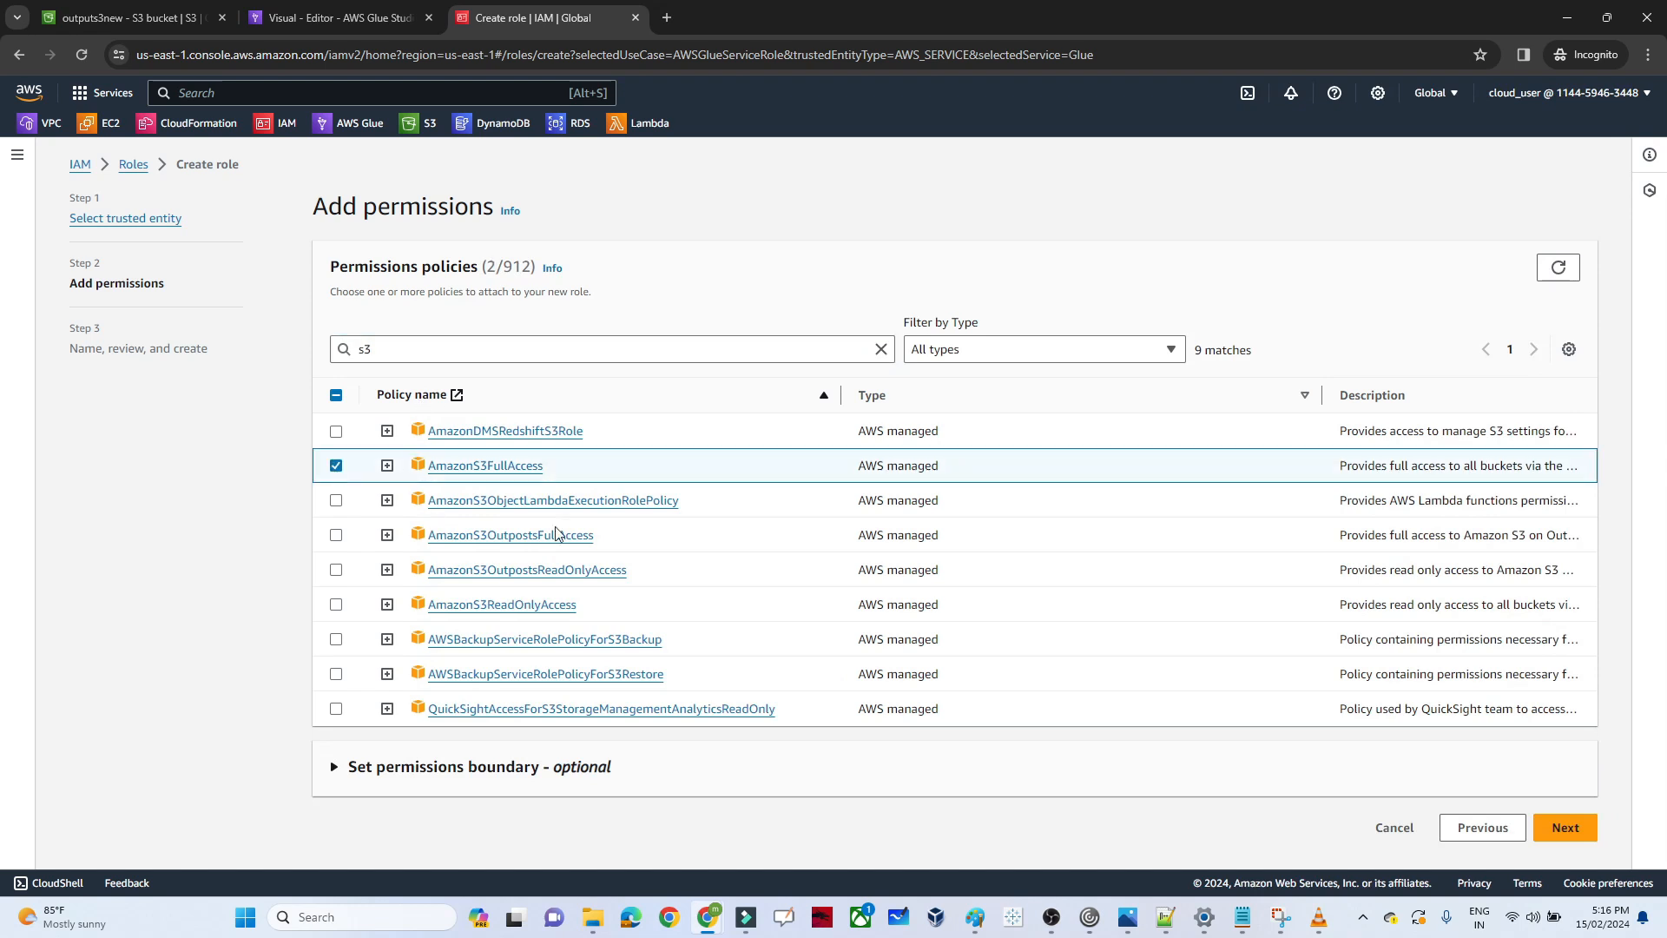
click(1583, 832)
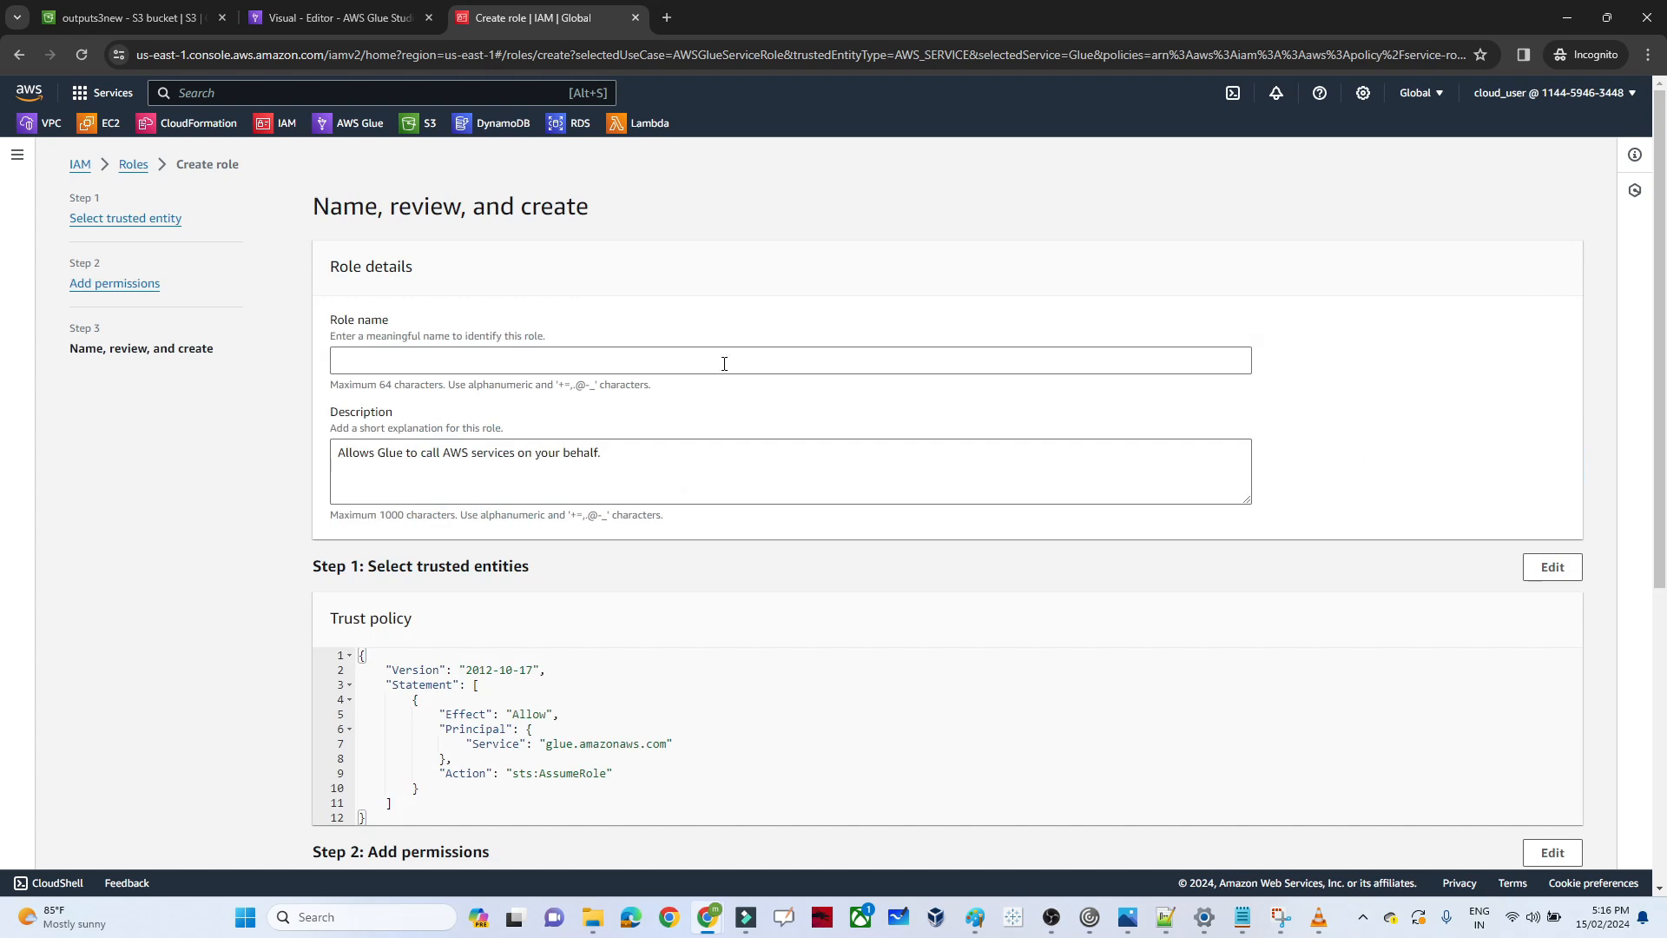
Name the role gluepracticallab and create it
click(503, 357)
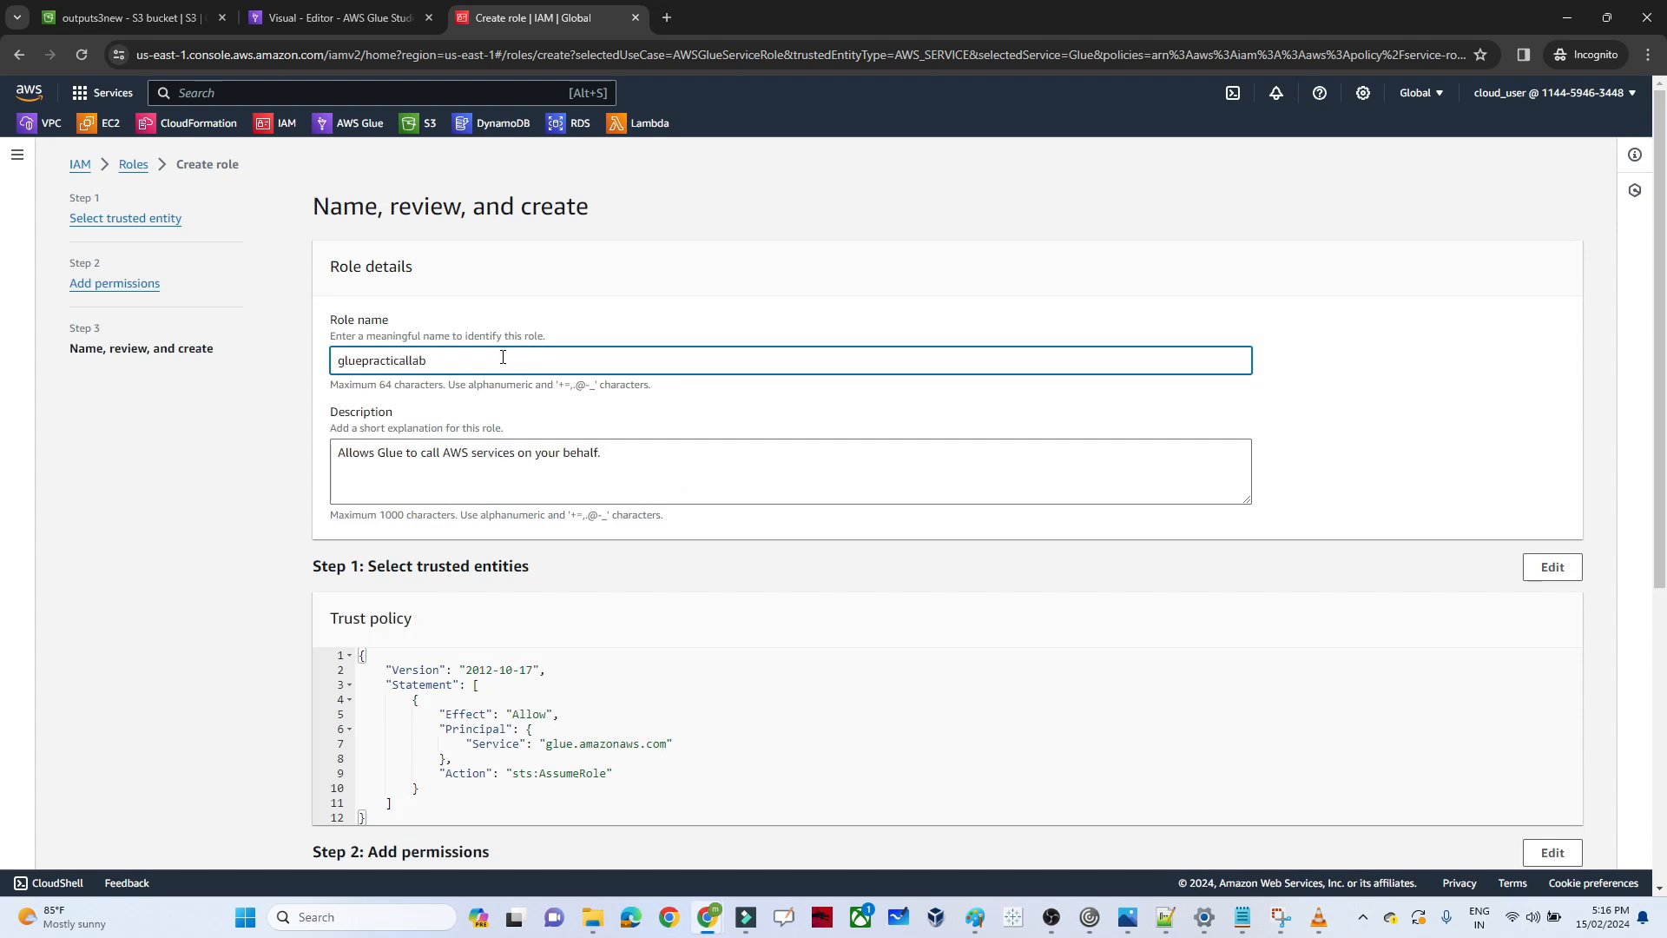
scroll(1664, 492, down, 5)
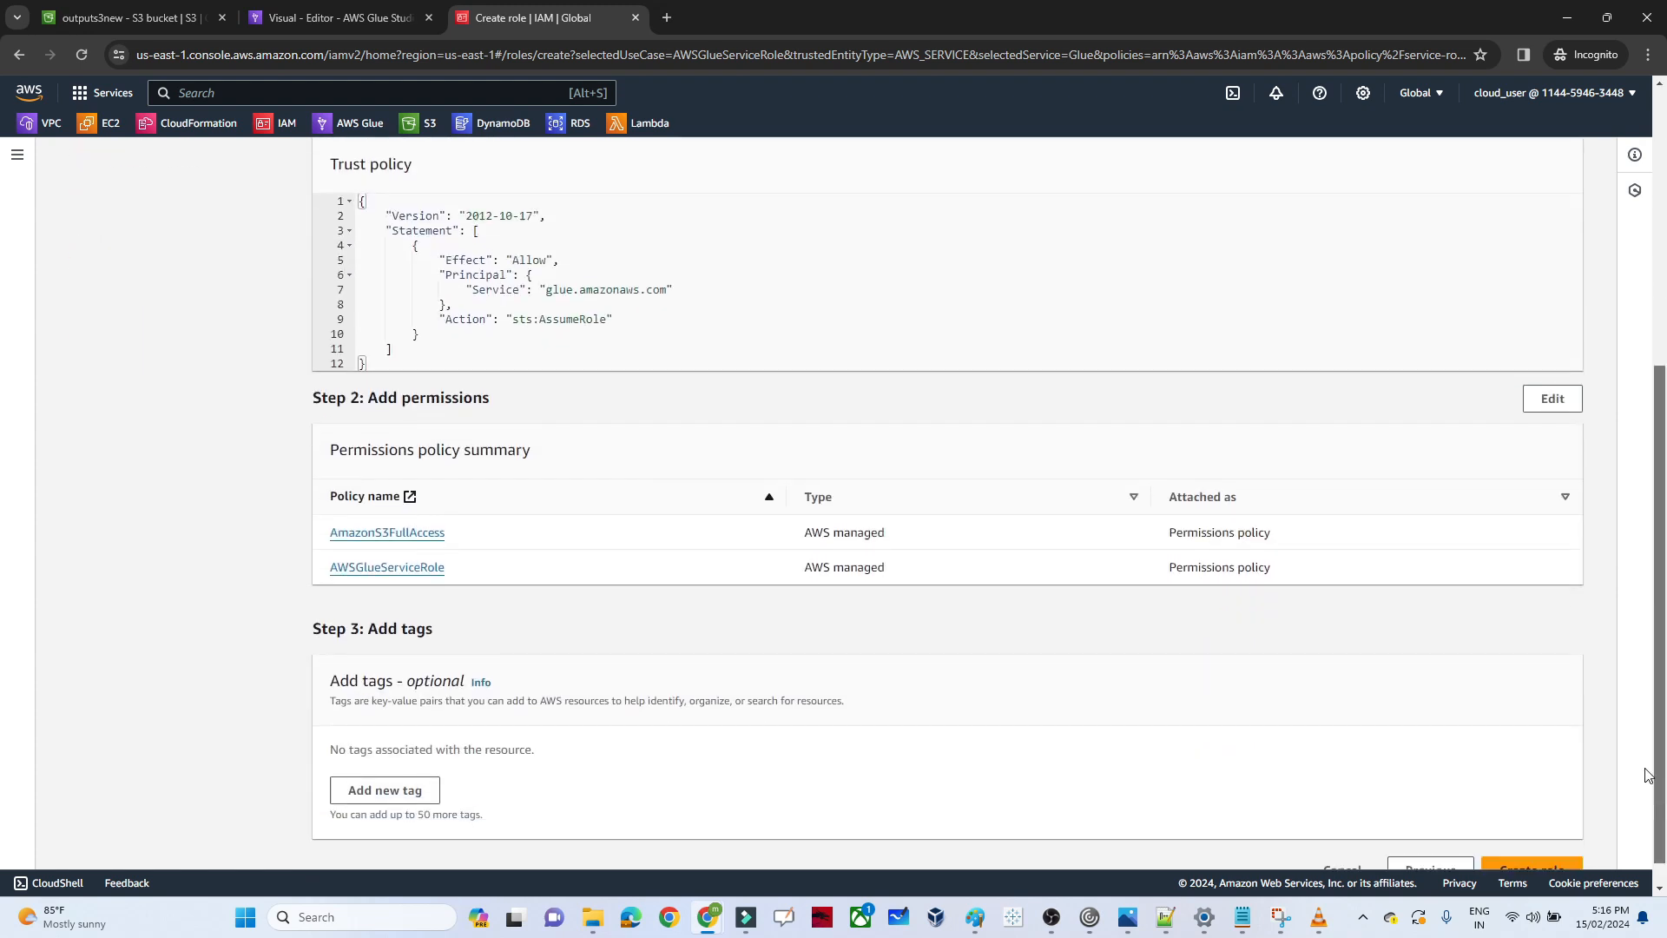
click(1556, 841)
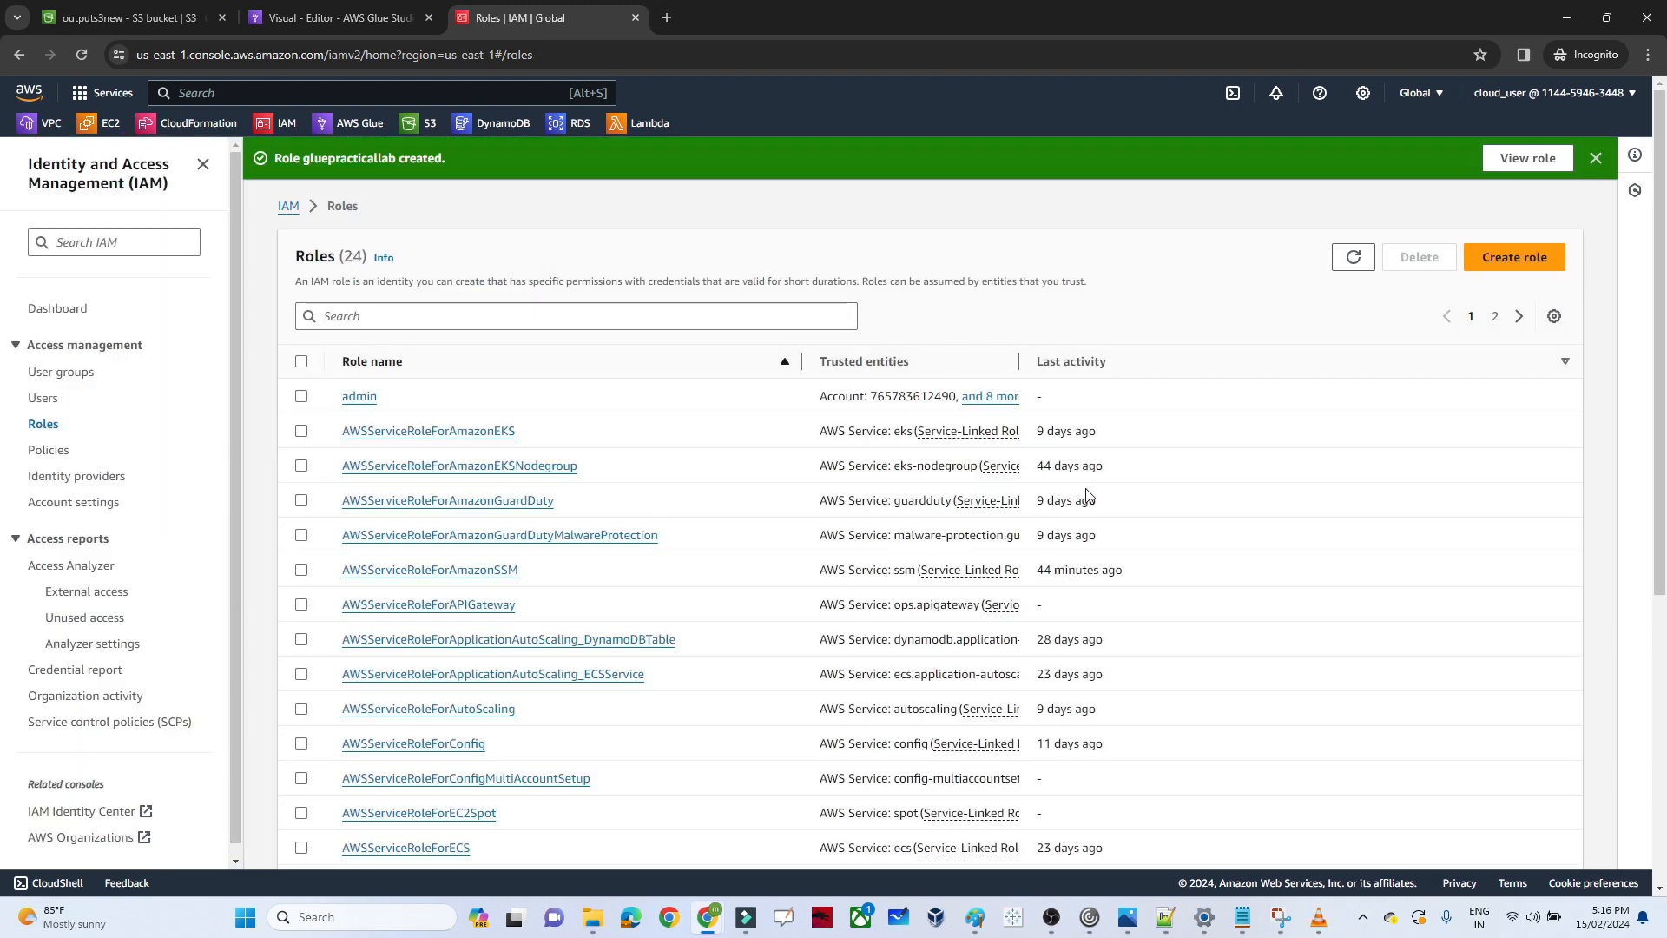
Return to the Glue job, set its IAM role to gluepracticallab after refreshing the available roles, and go back to the visual canvas
click(151, 13)
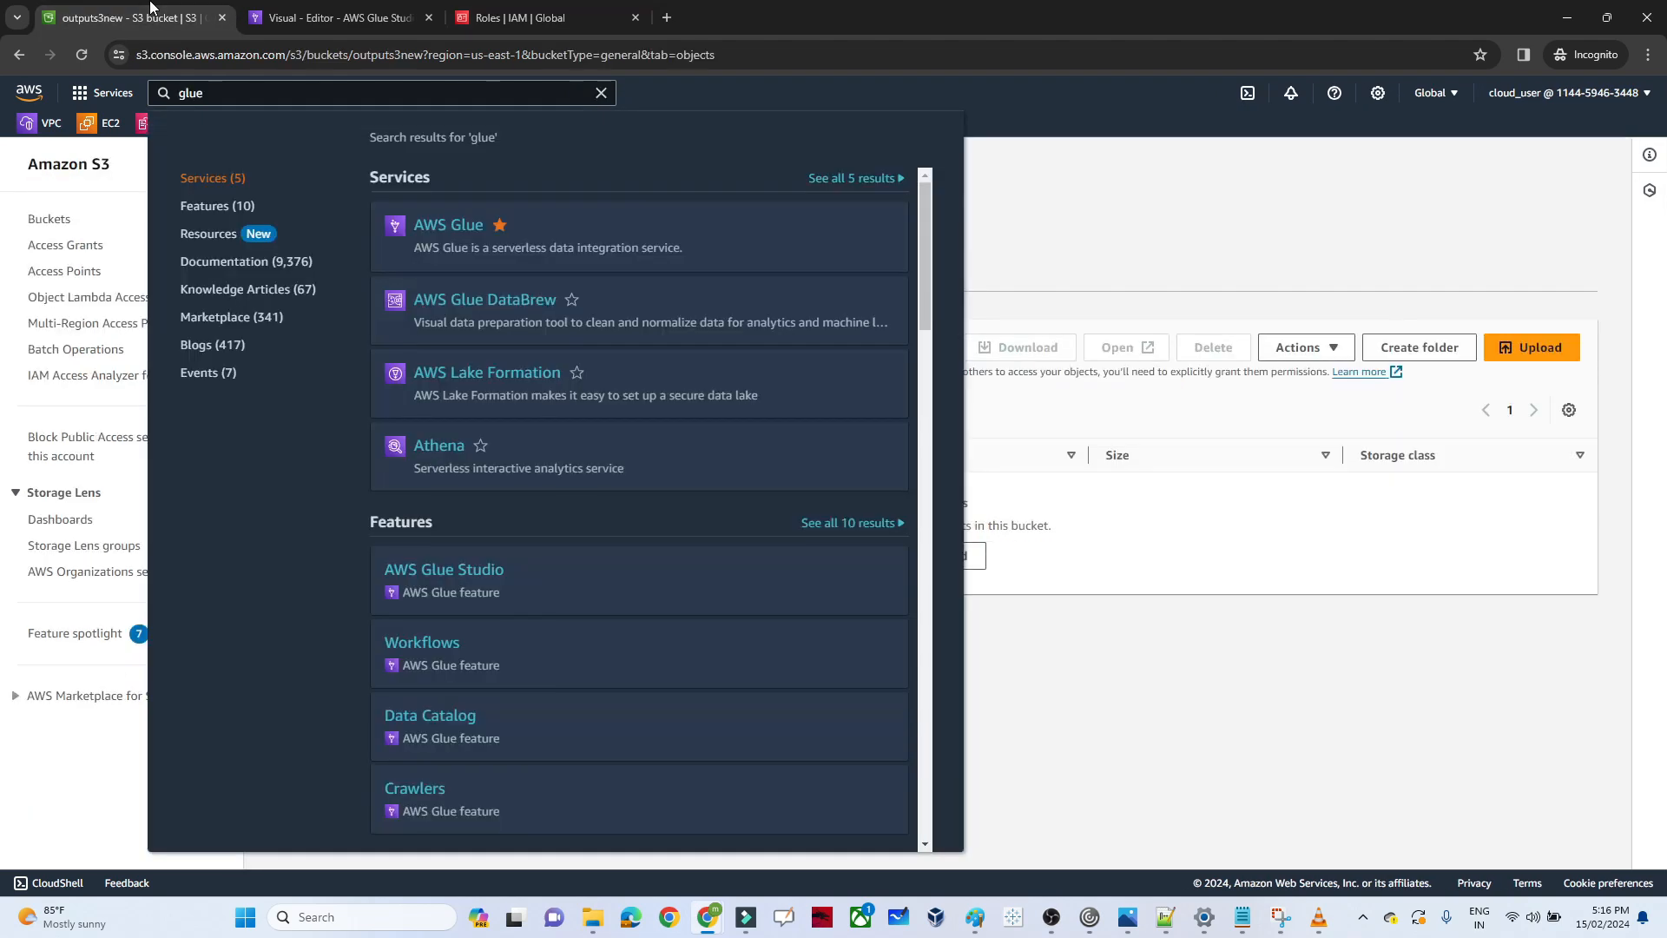
click(373, 16)
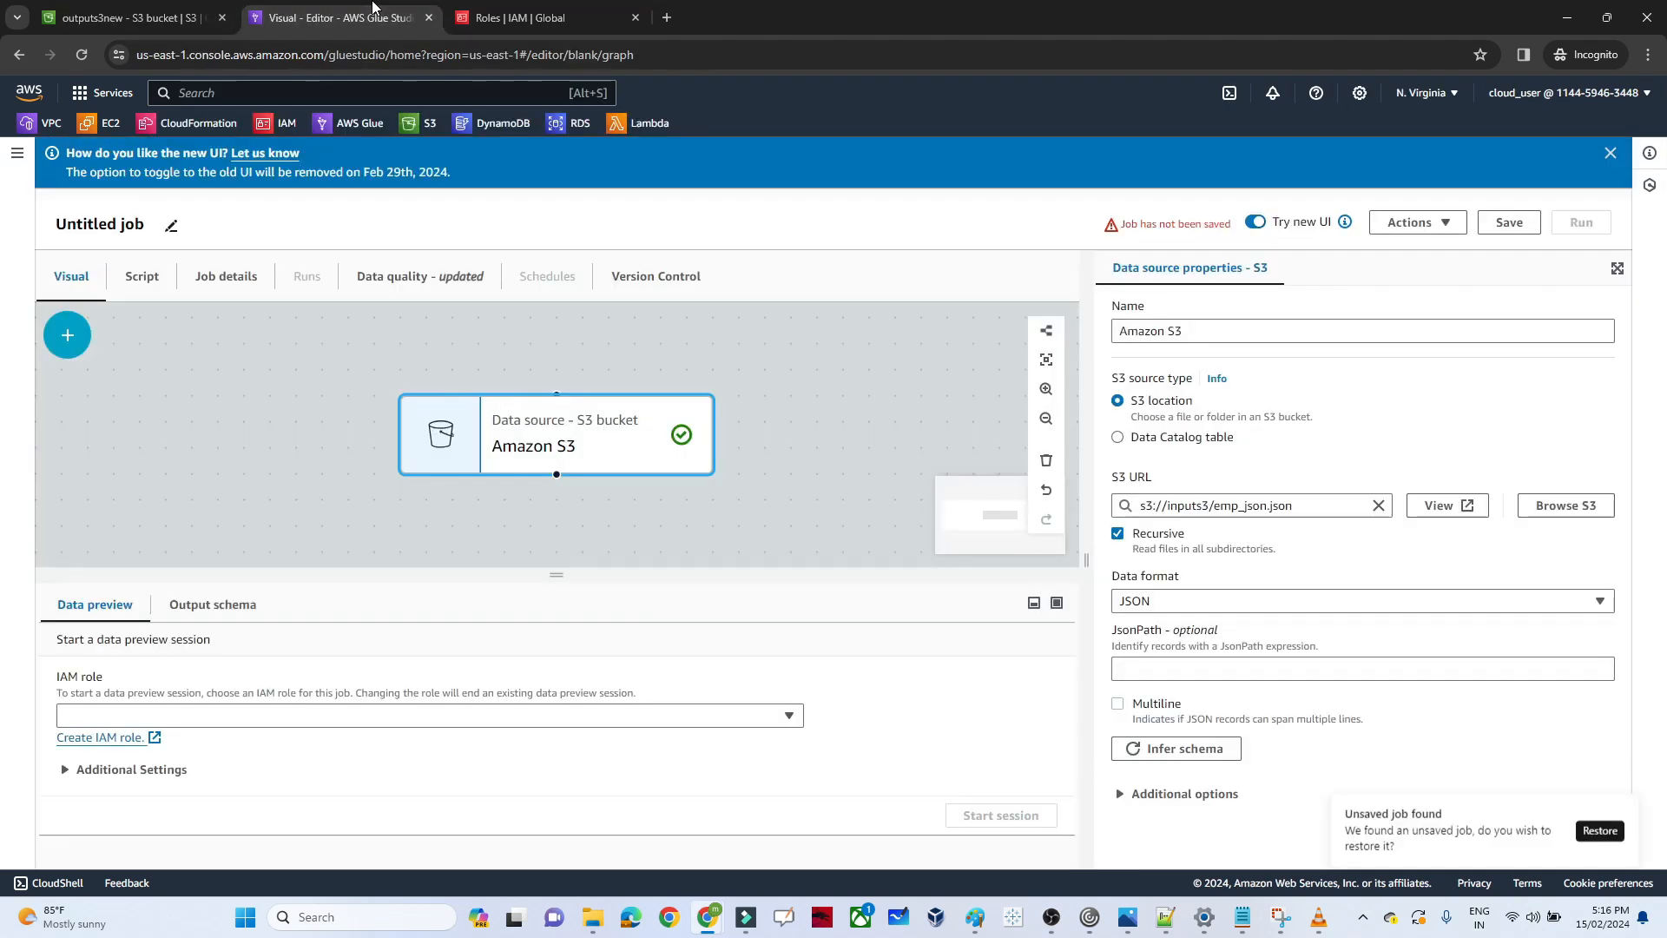
click(280, 719)
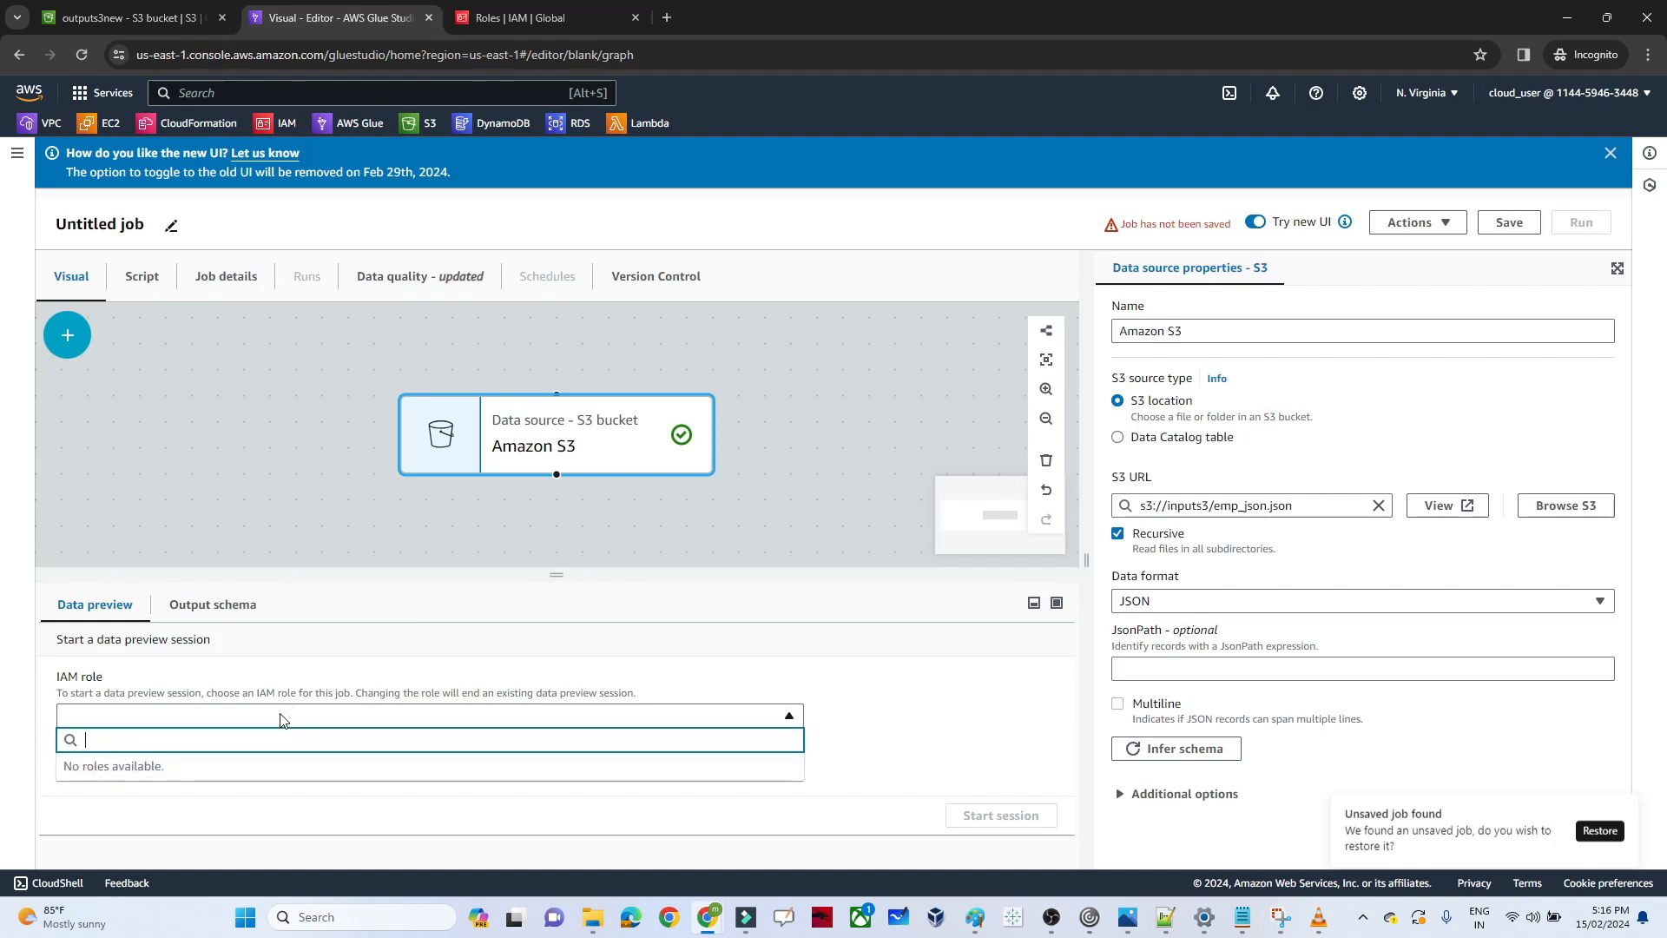
click(279, 719)
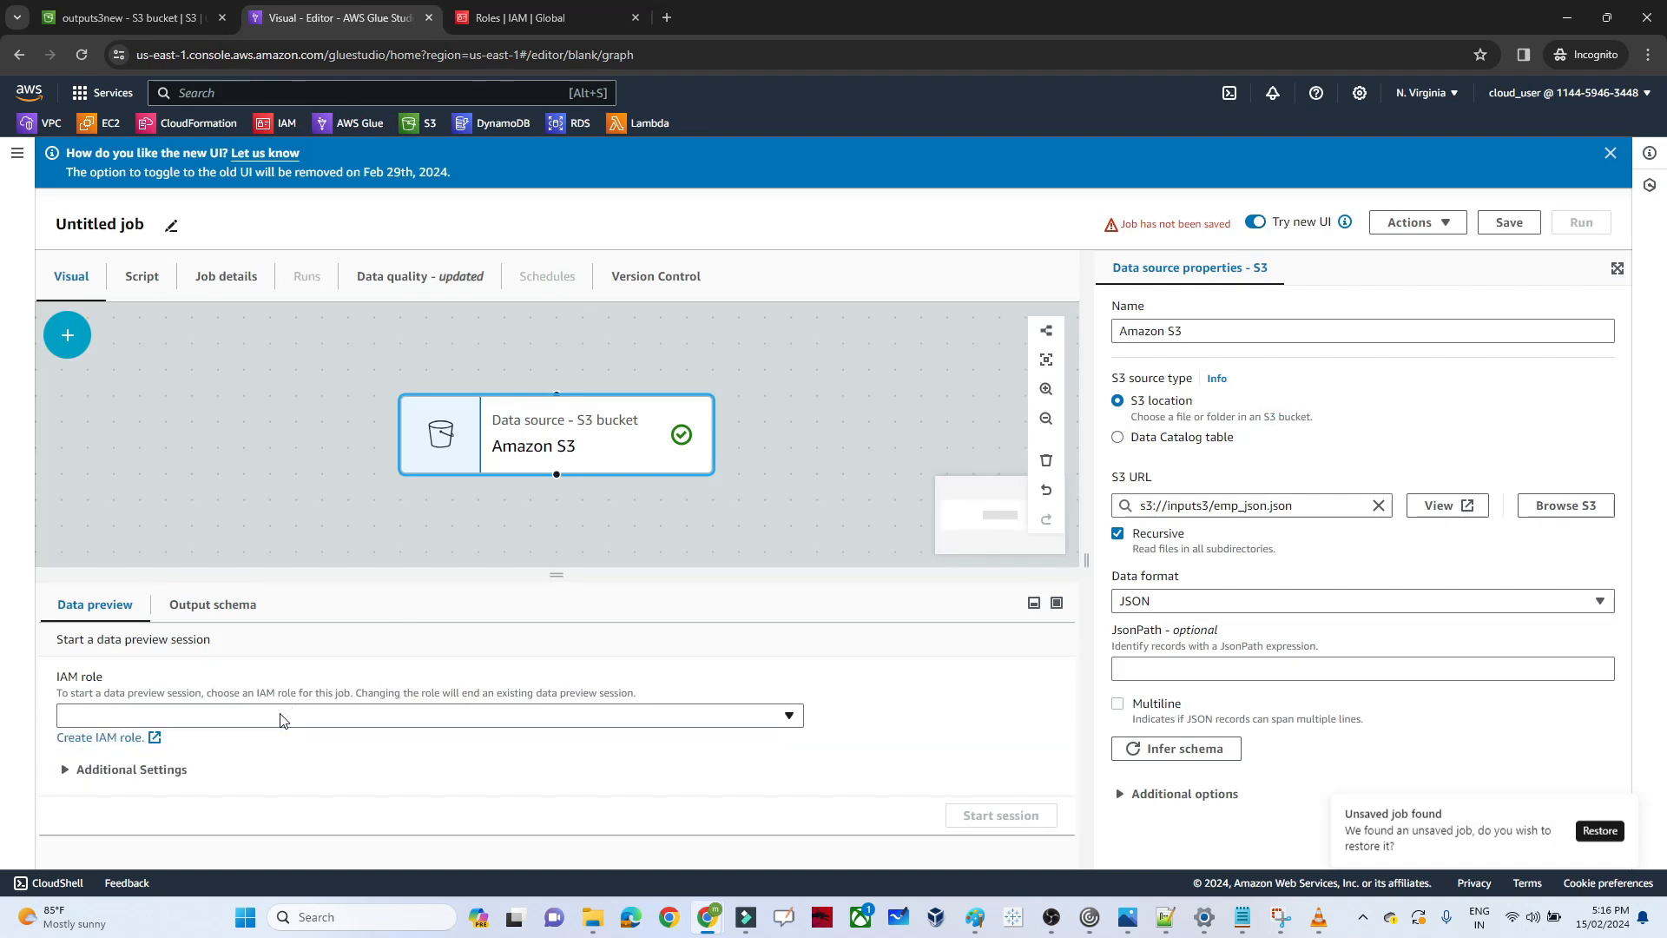
click(225, 287)
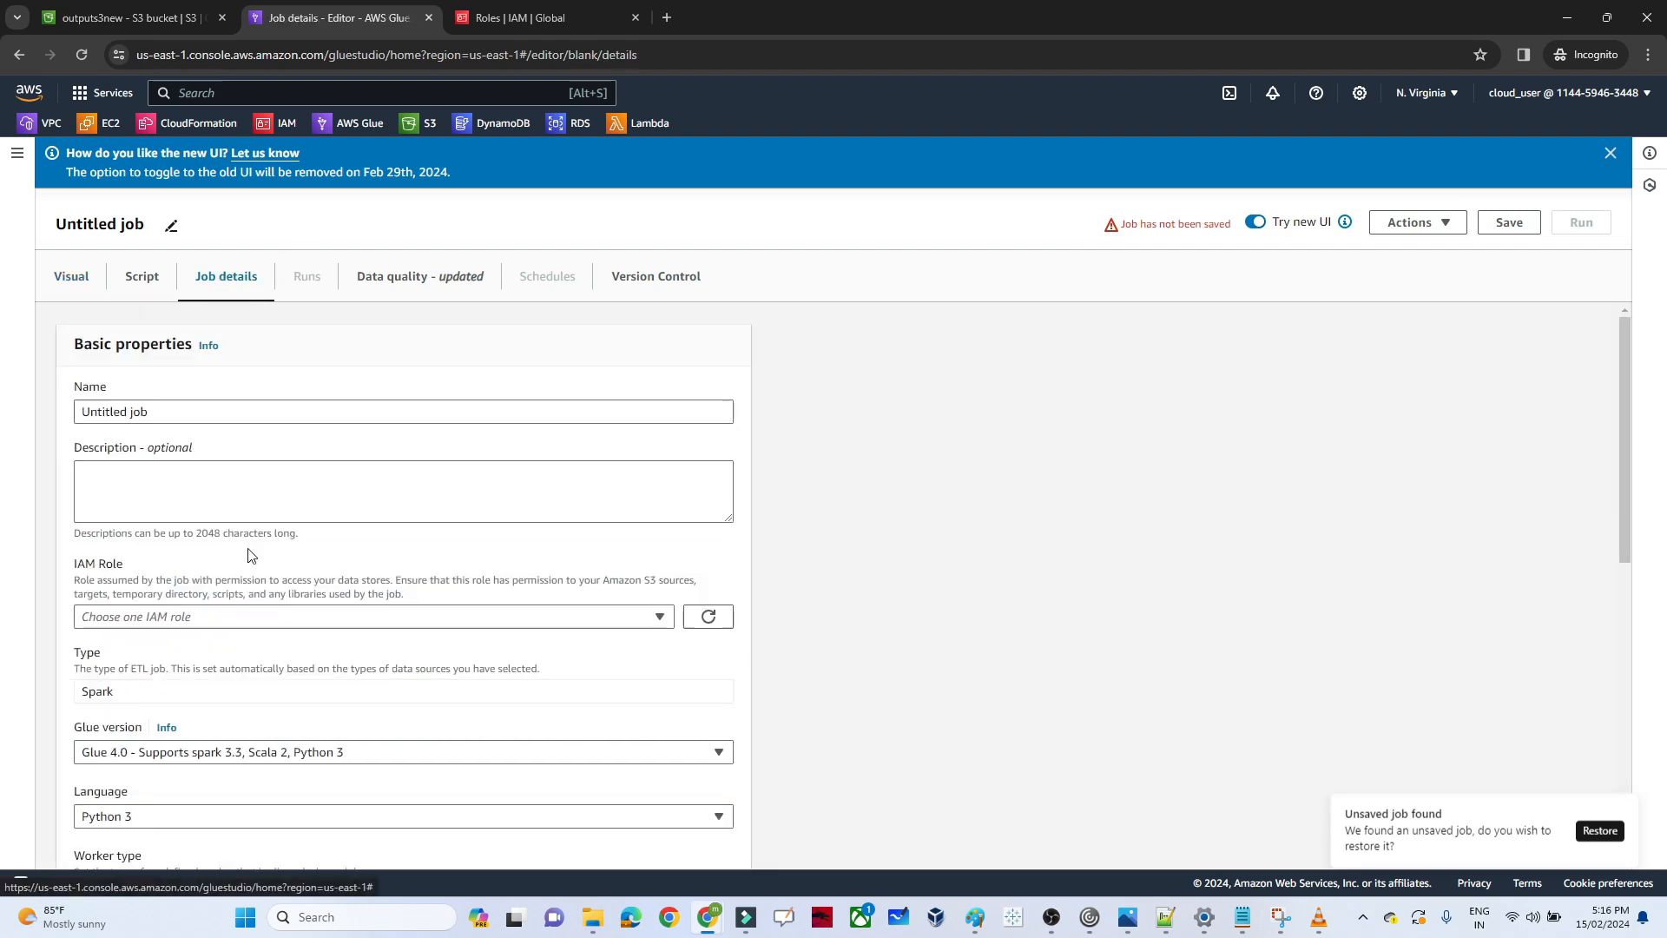
click(171, 619)
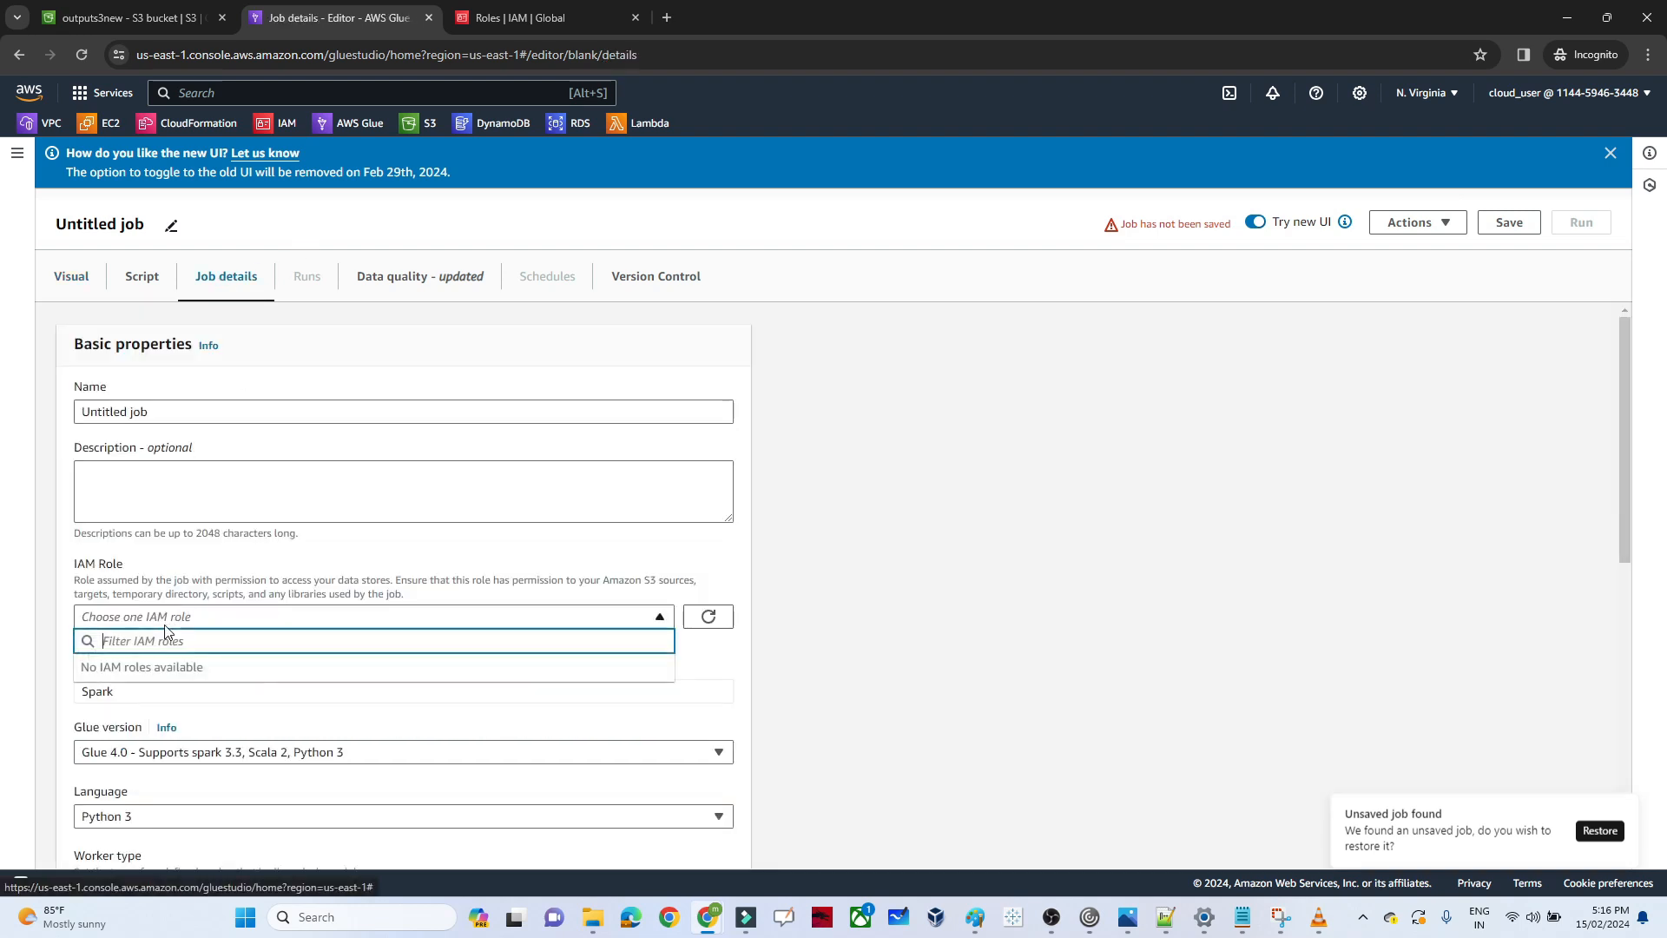
click(727, 615)
click(476, 621)
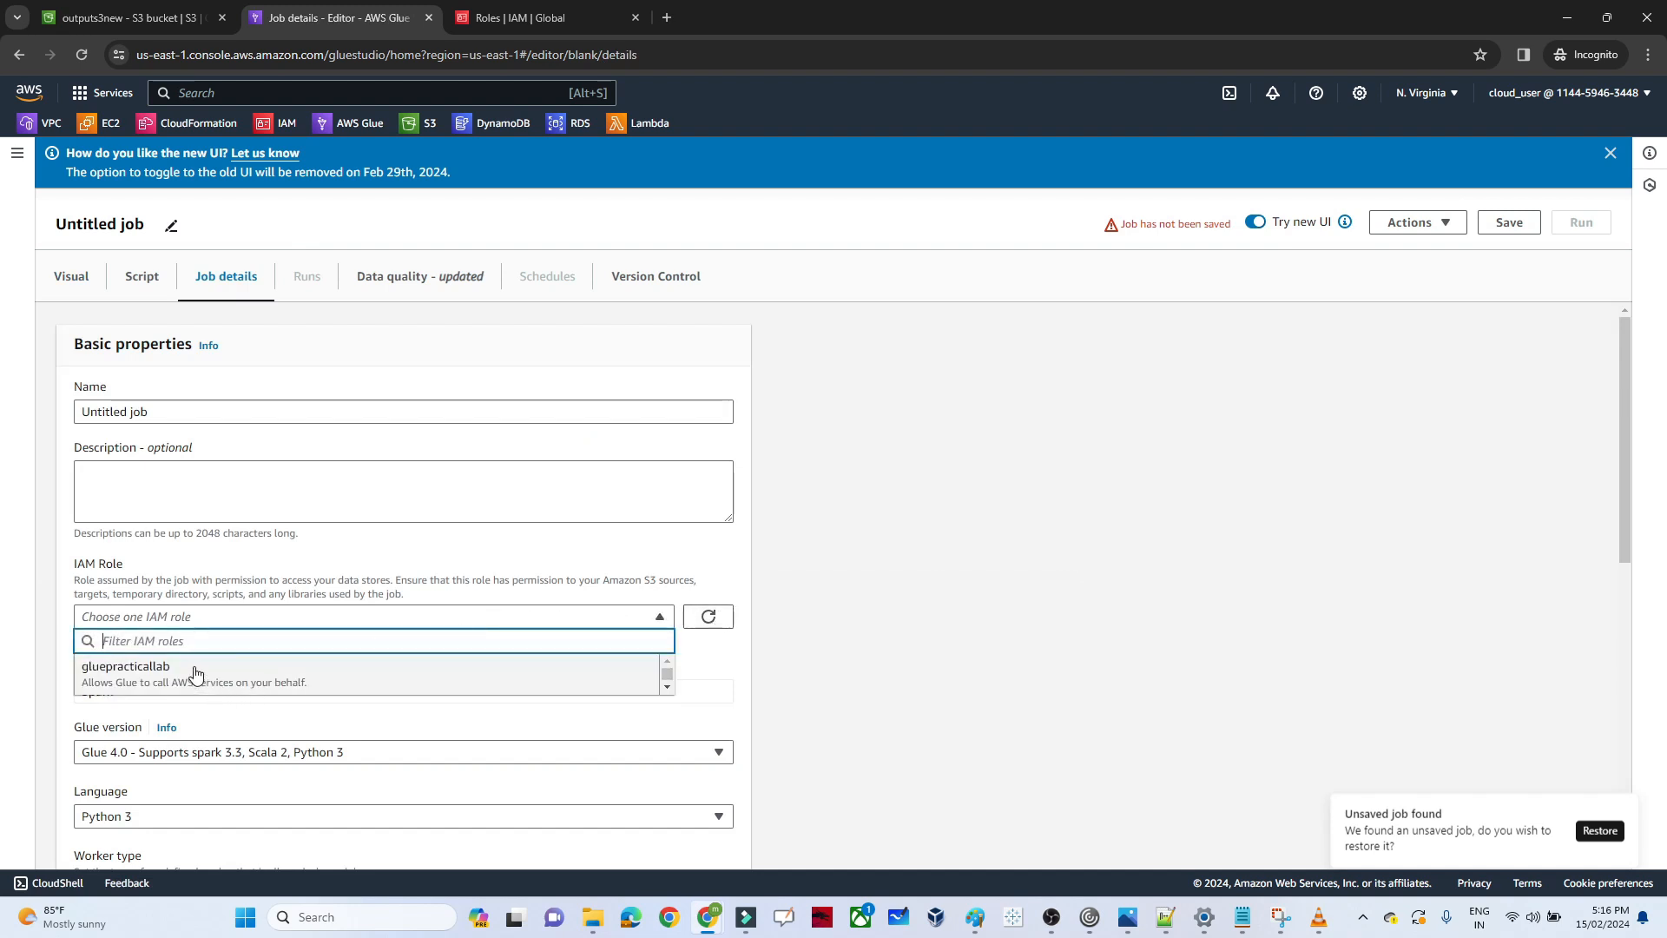
click(196, 673)
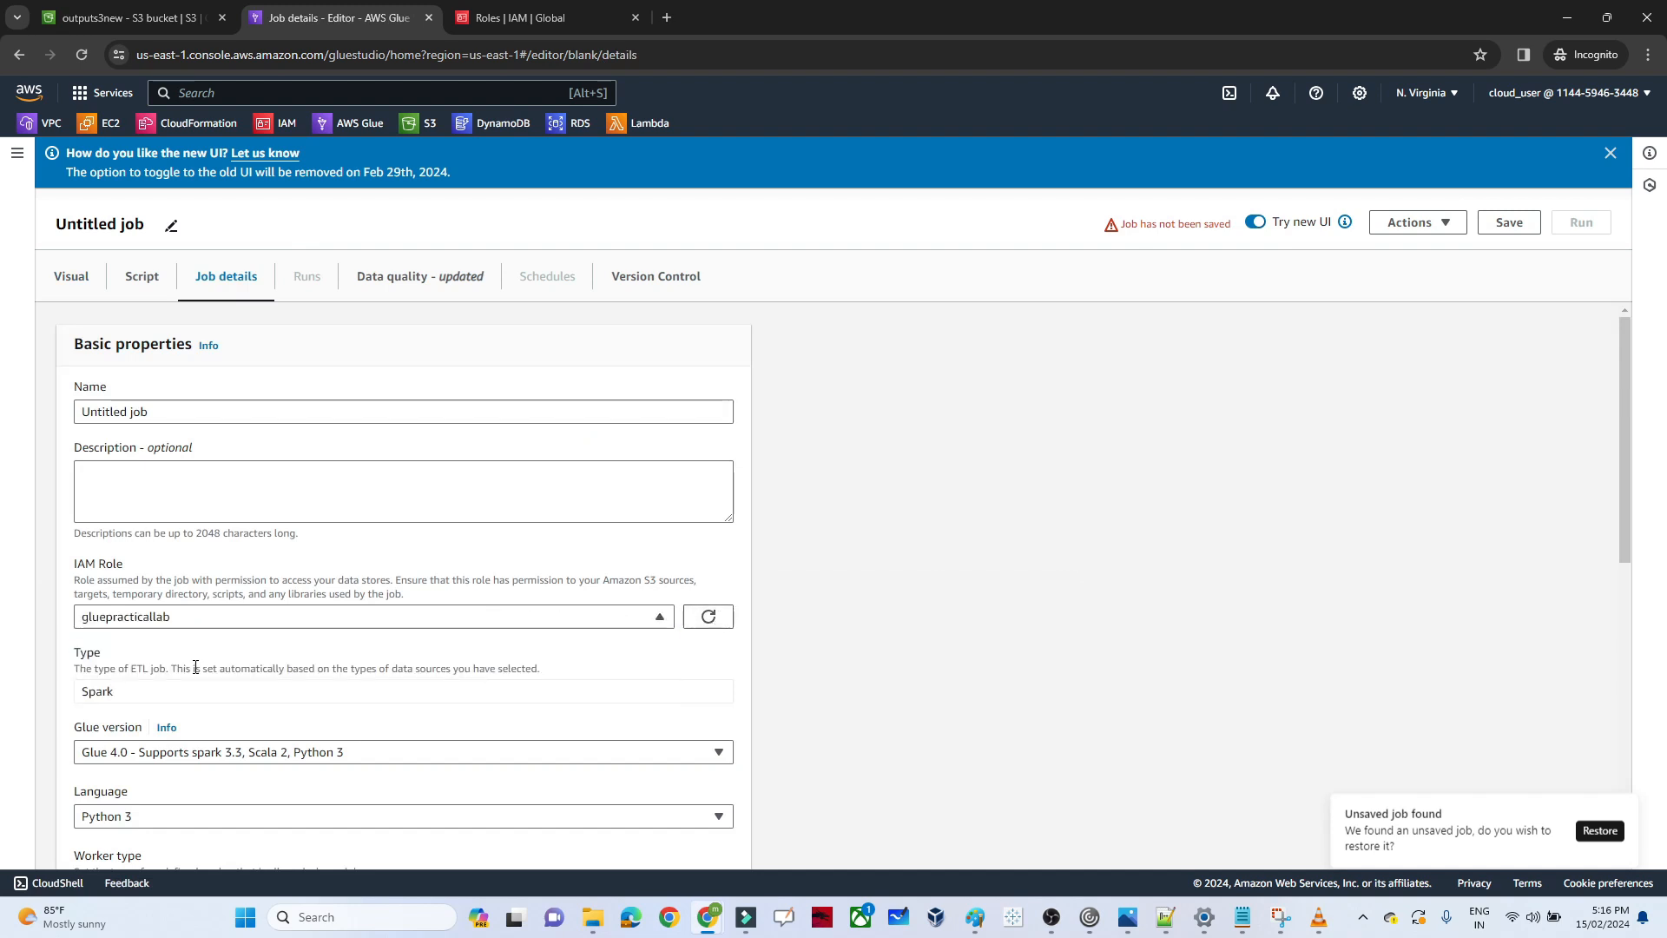
click(67, 277)
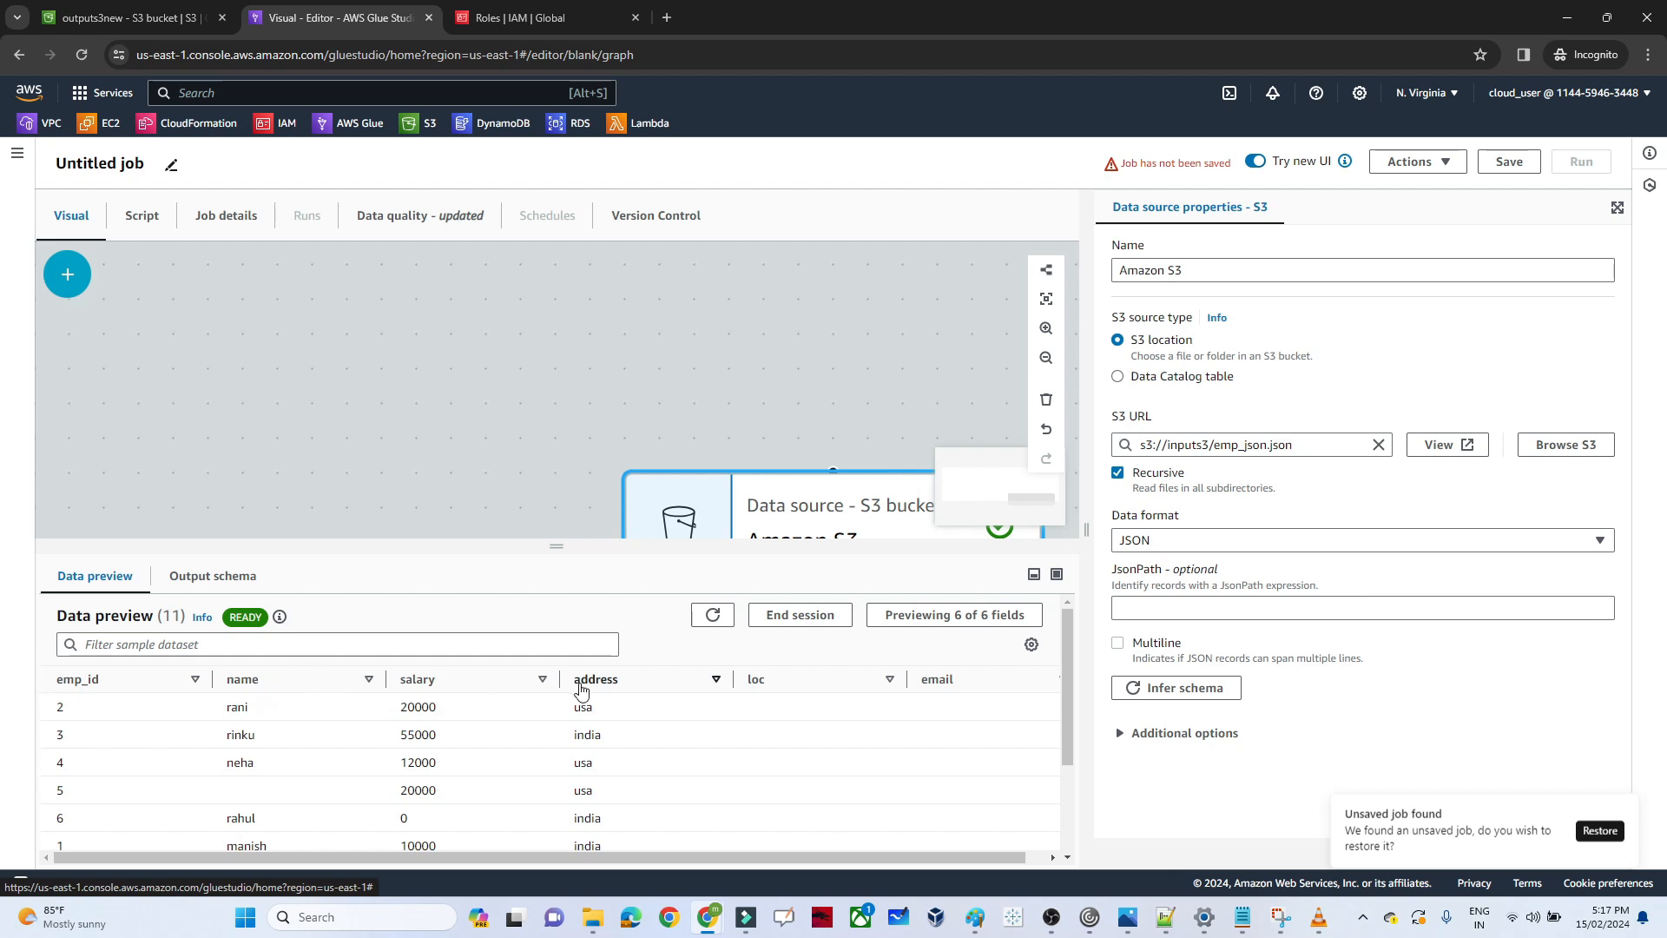
Compare the fields and records in the Amazon S3 node's data preview with the emp_json file in Notepad
click(1243, 917)
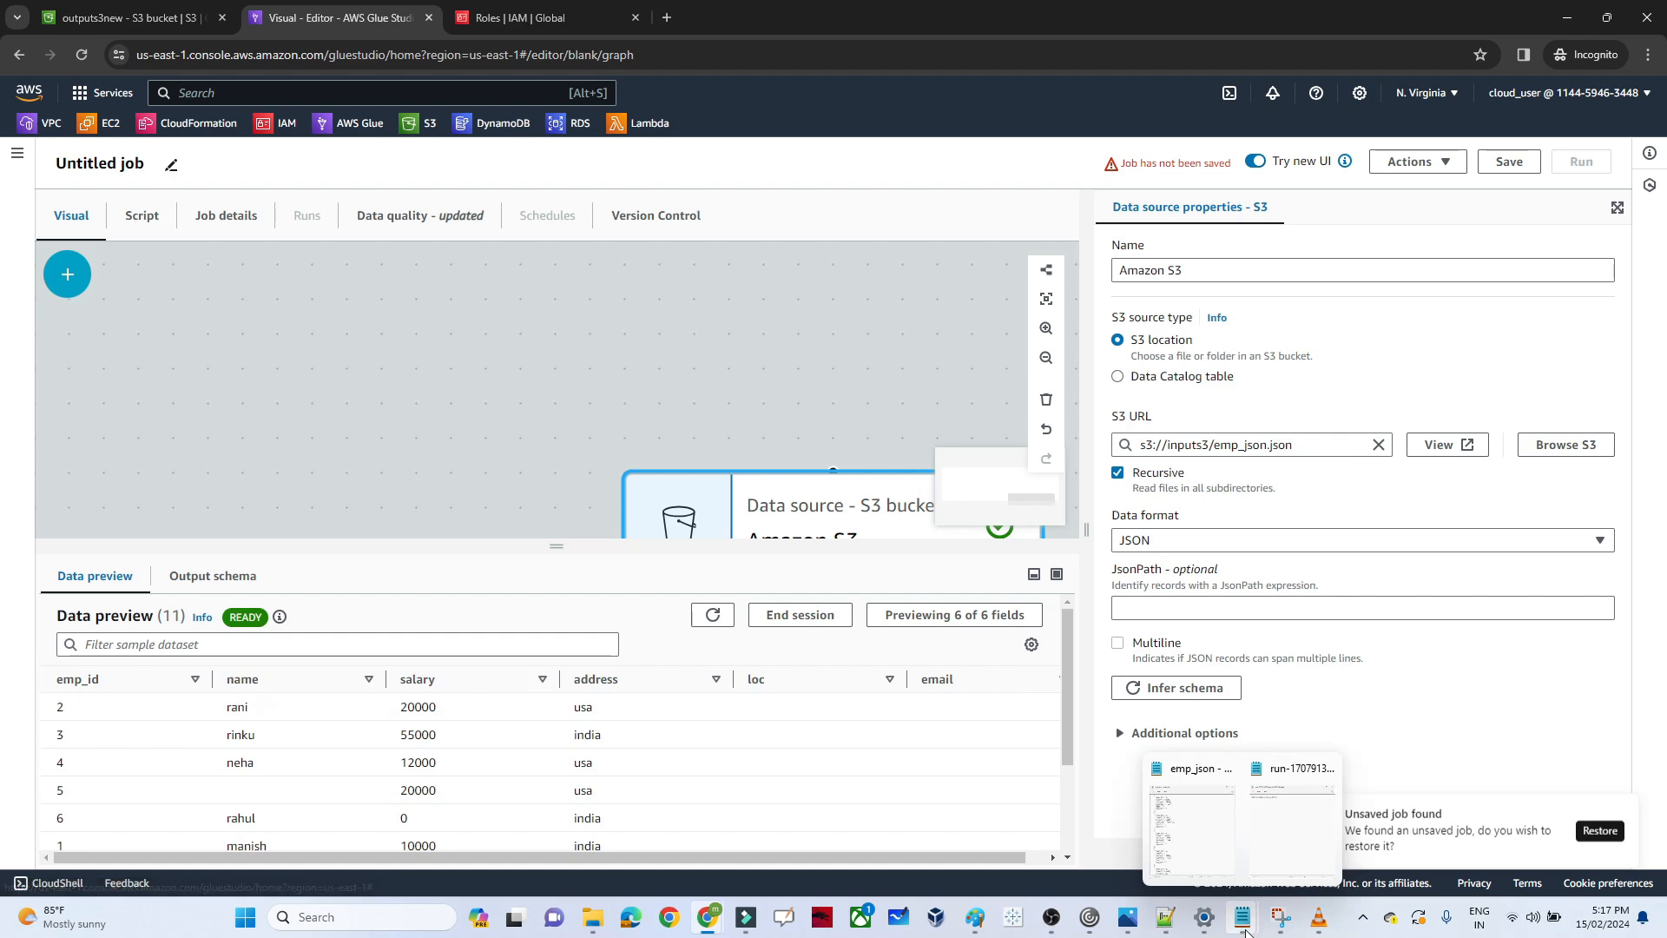
click(1195, 827)
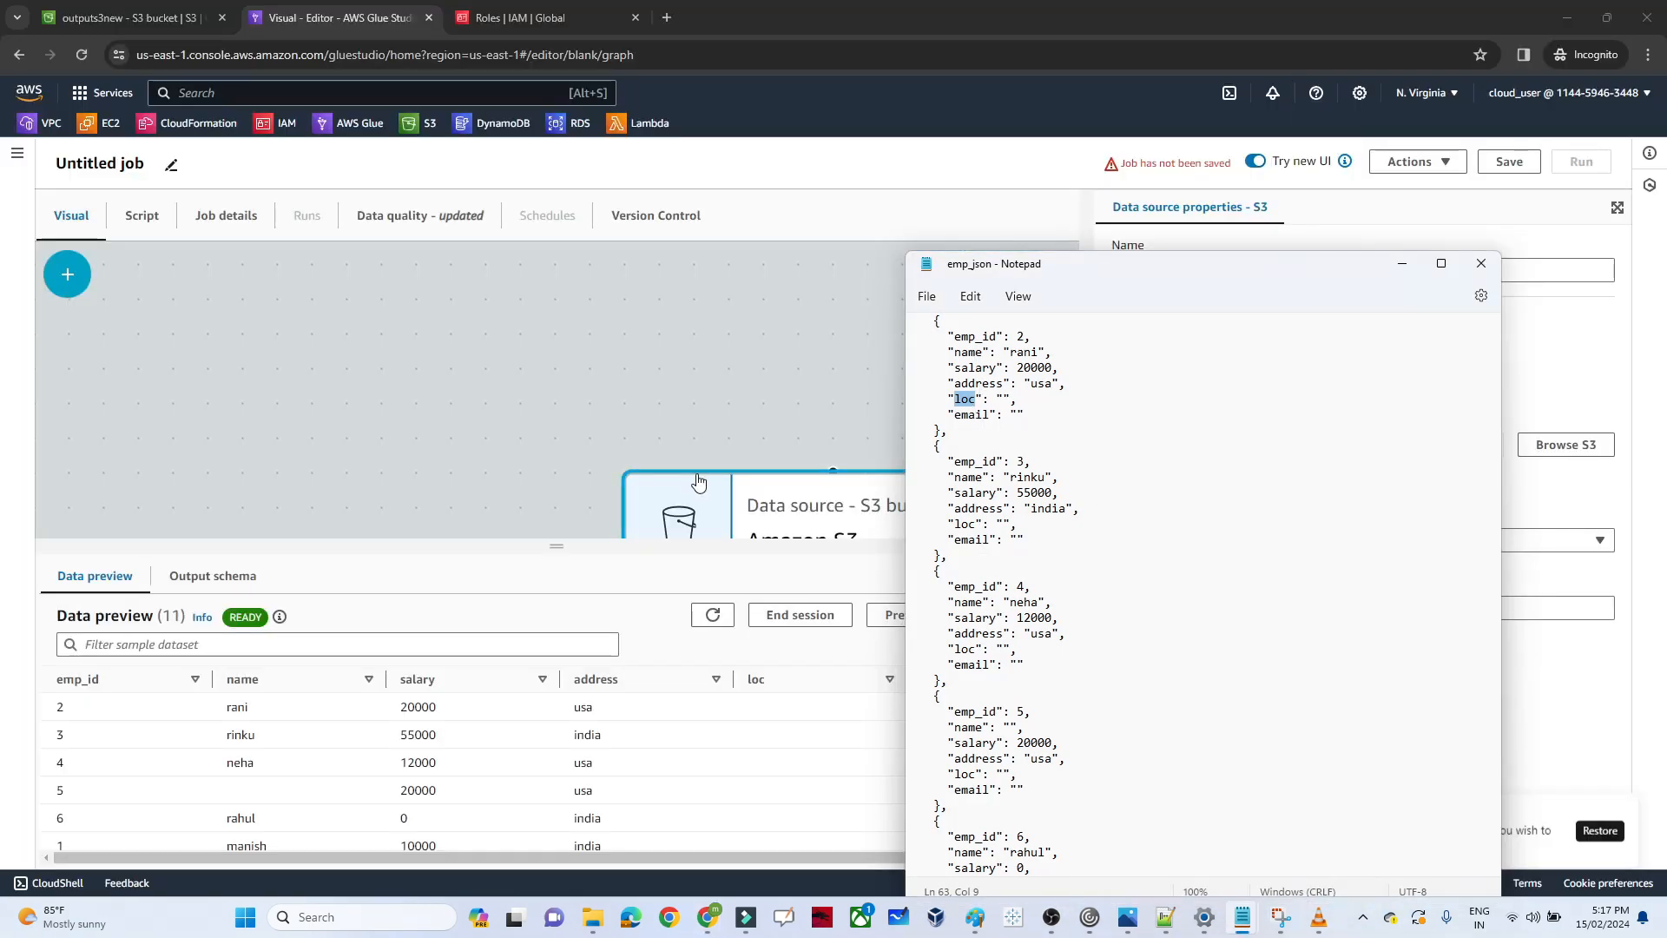
click(587, 594)
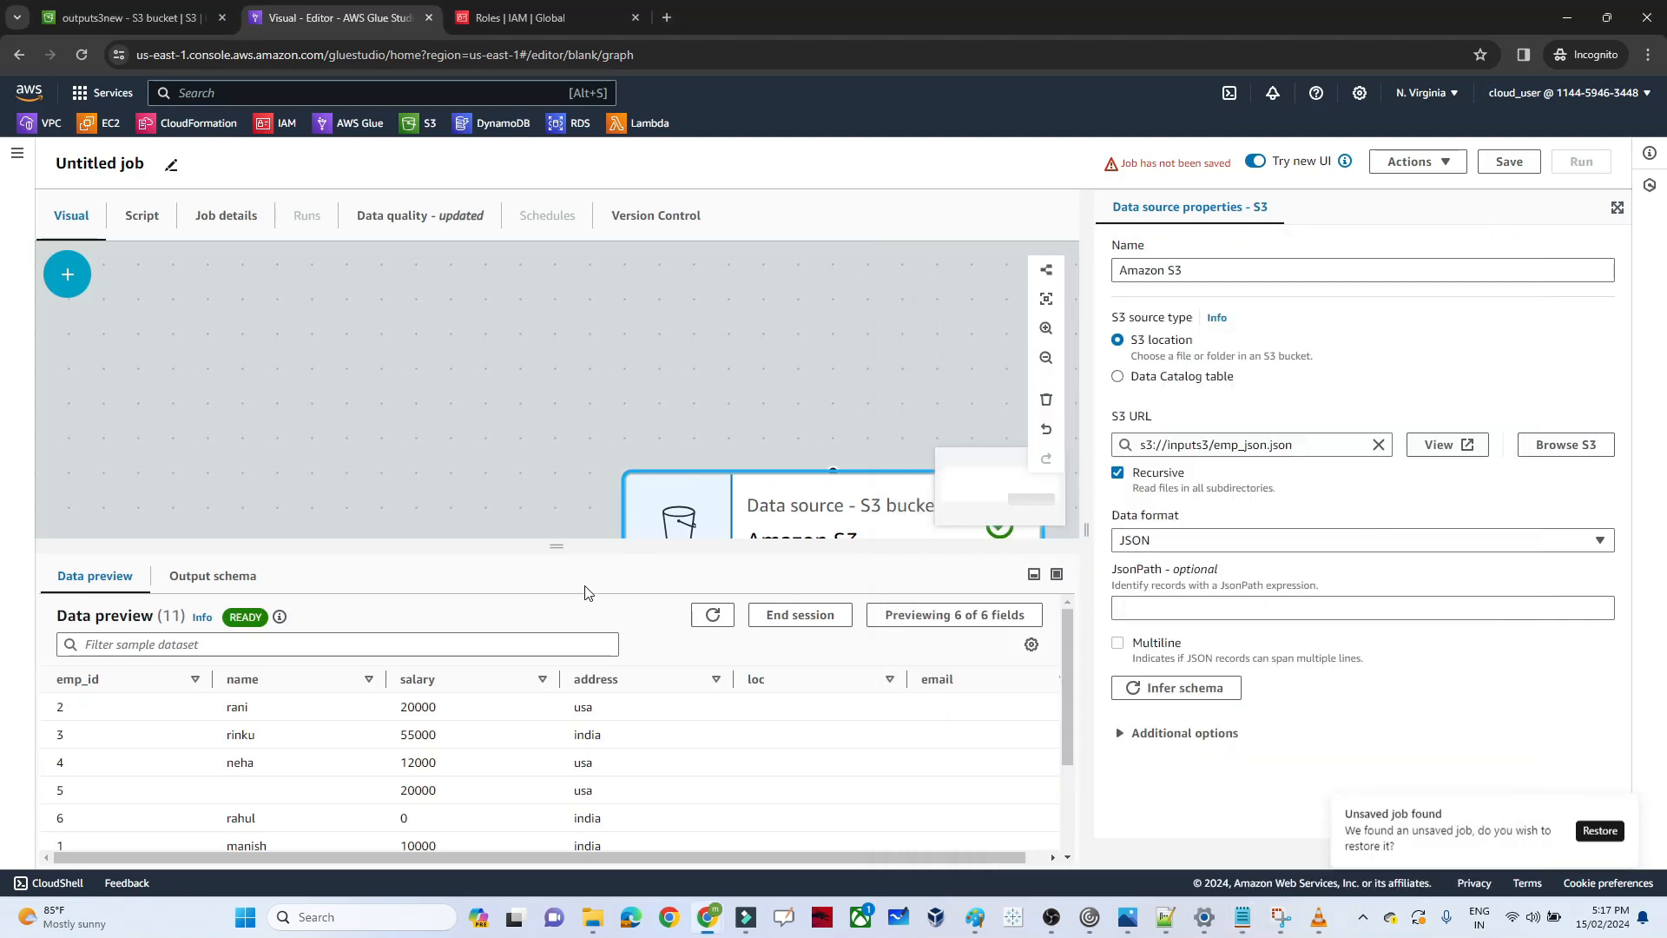
drag(1065, 661, 1027, 658)
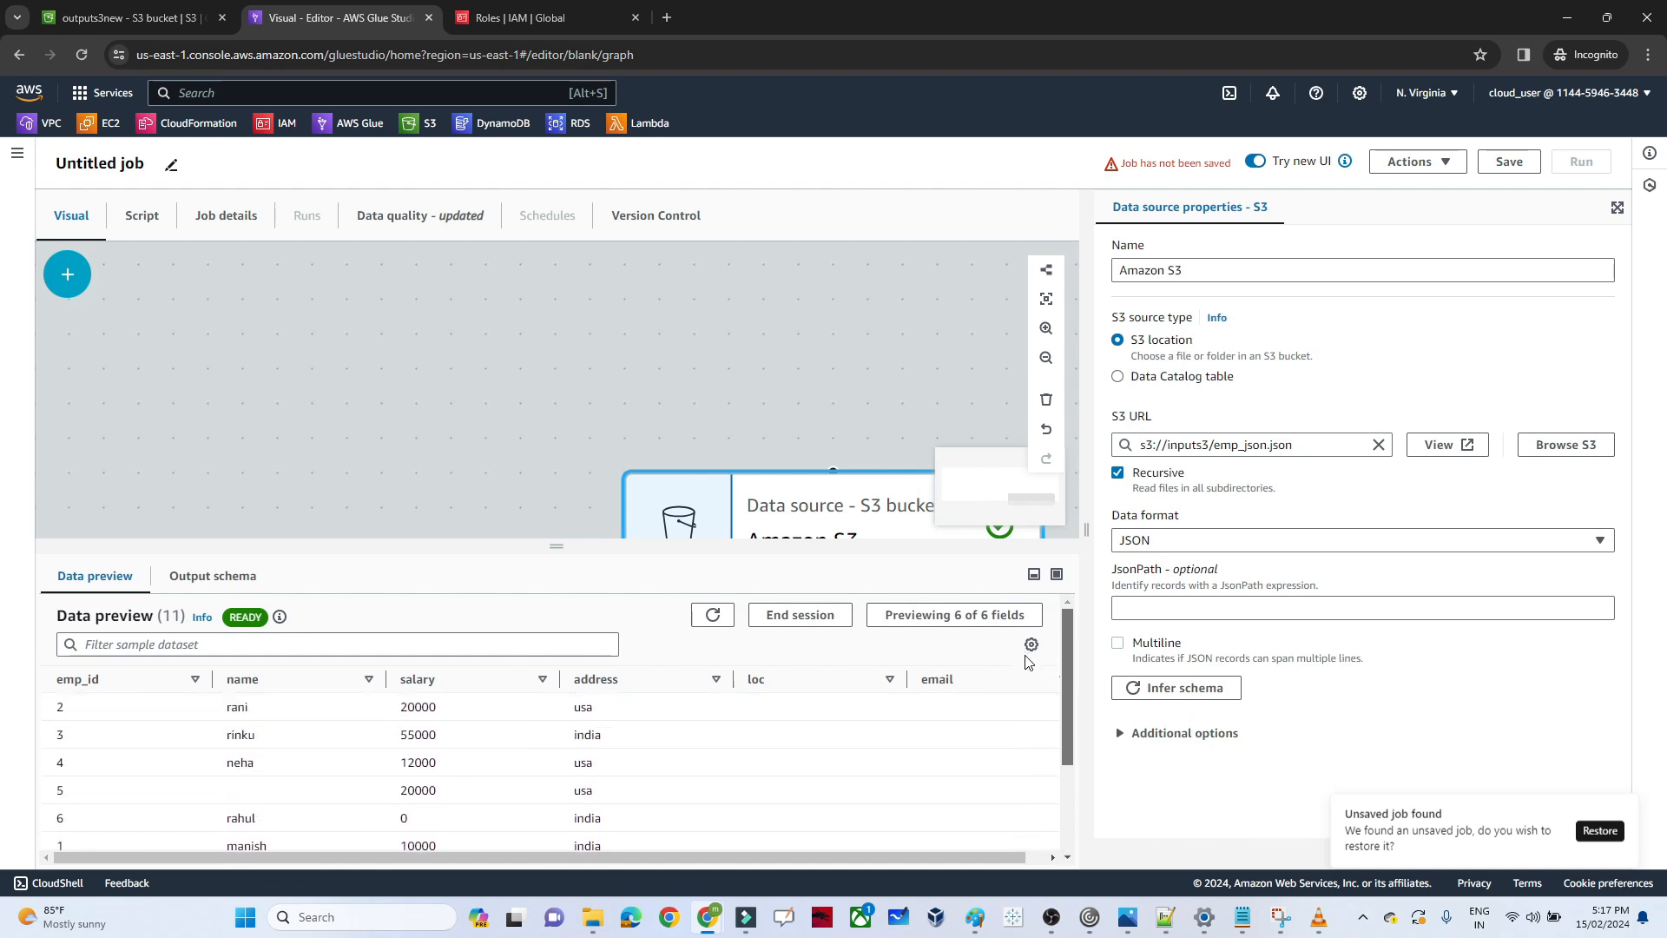
scroll(1031, 700, down, 3)
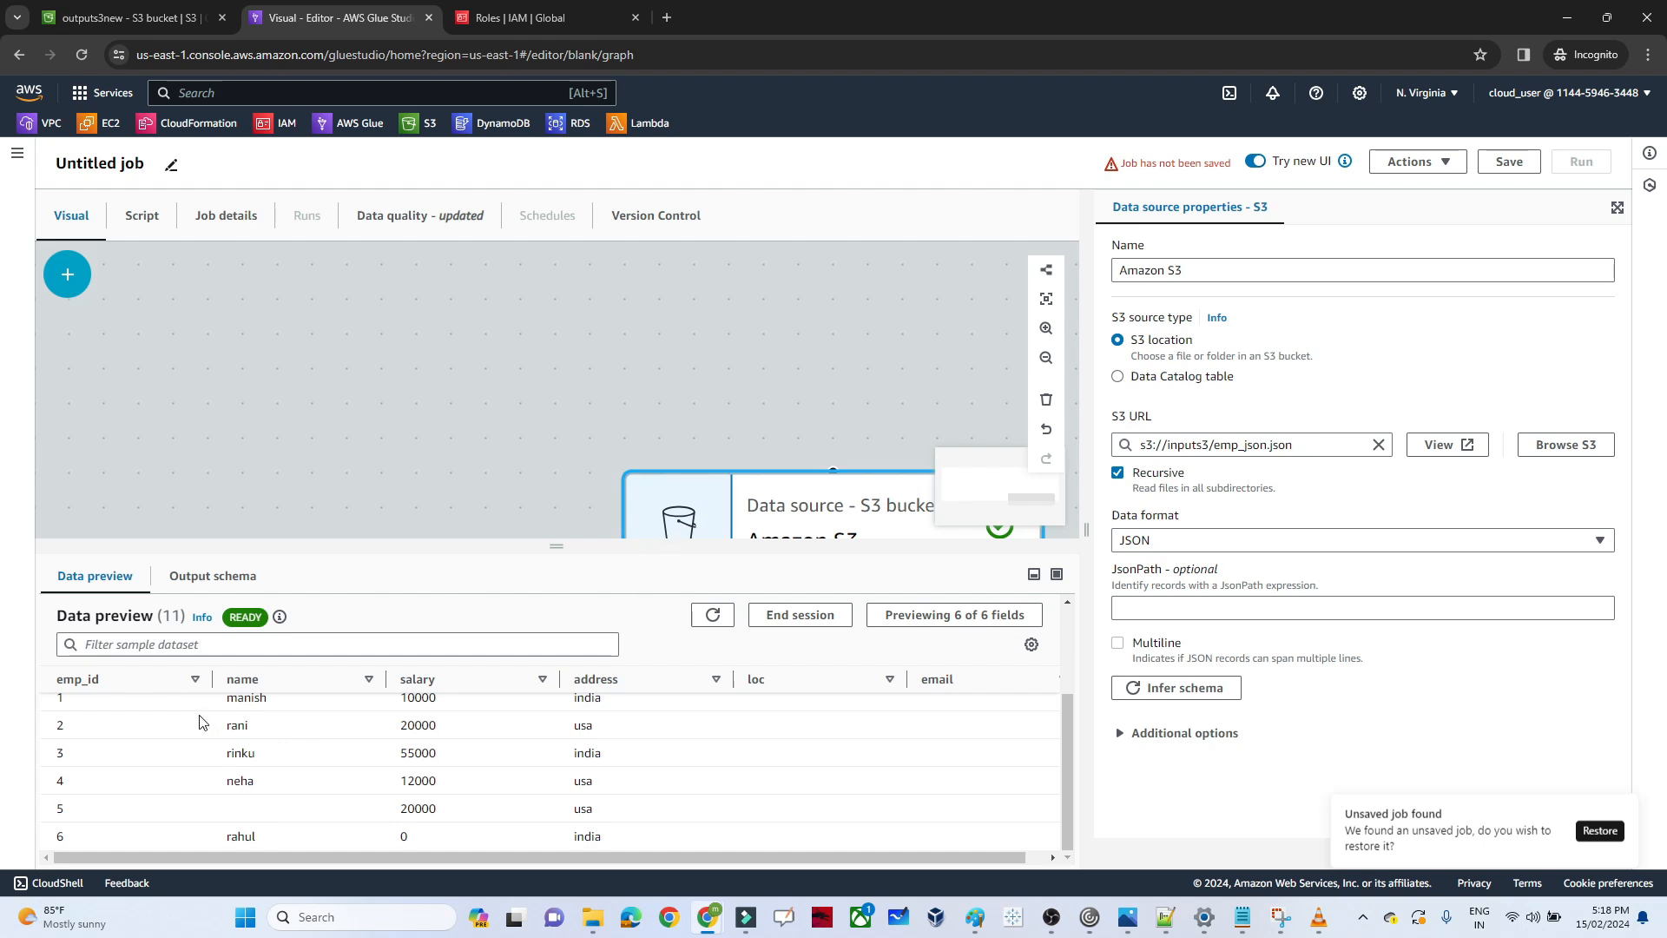
scroll(1069, 733, down, 1)
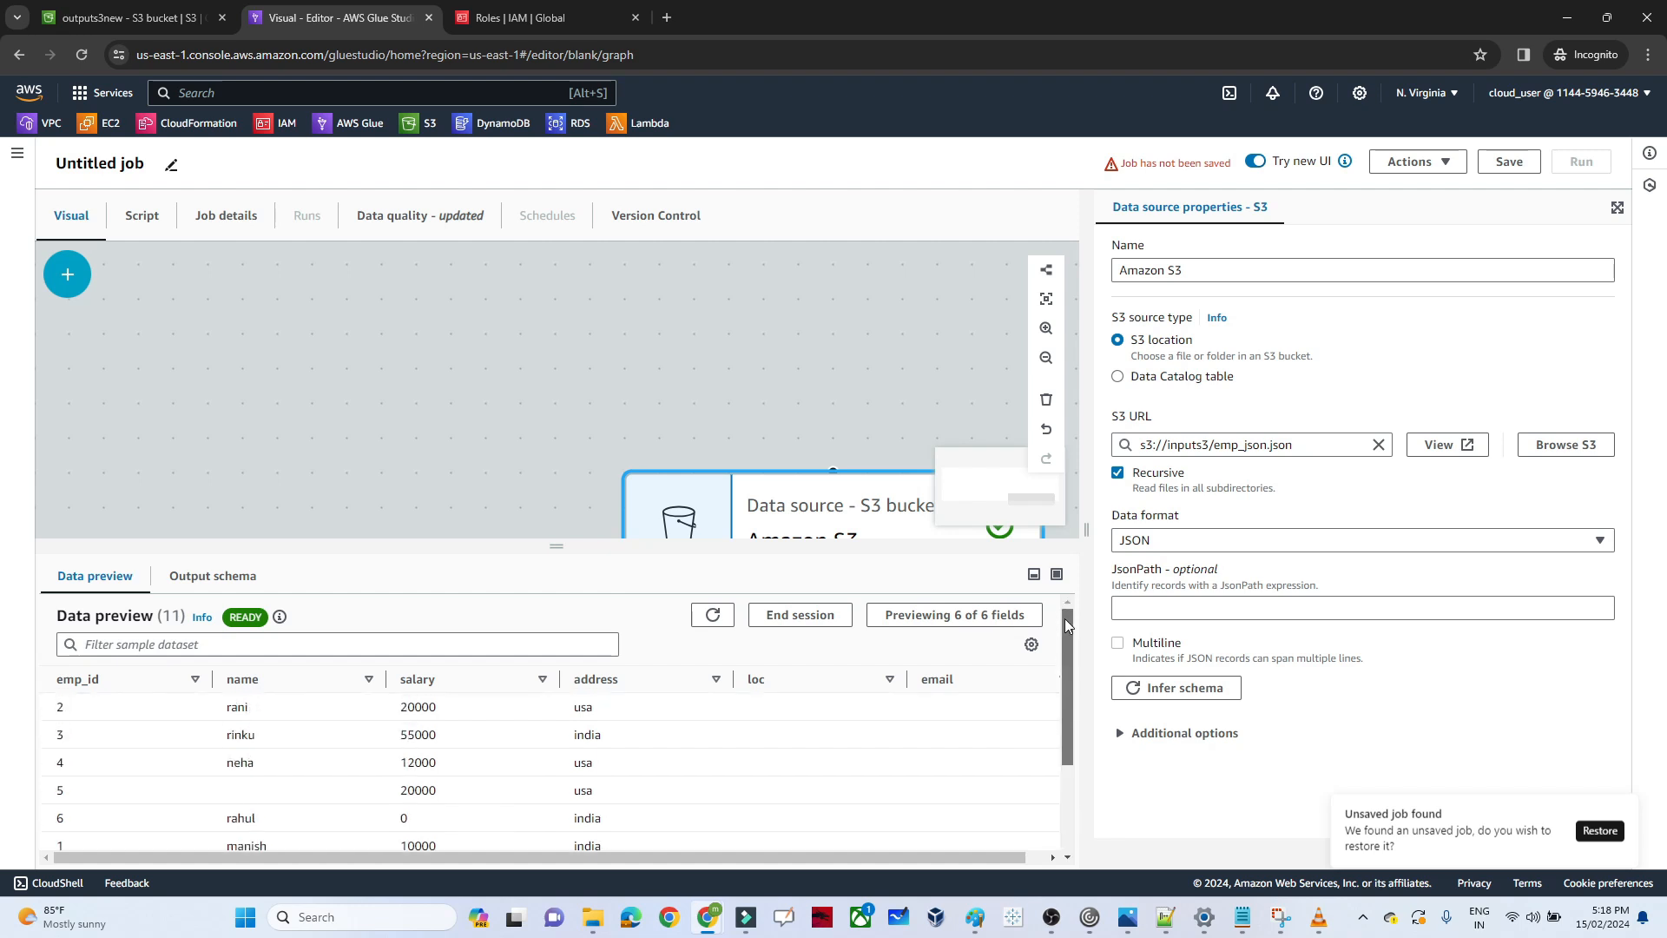
Add a Drop Duplicates transform after the Amazon S3 source node and review its data preview
click(743, 488)
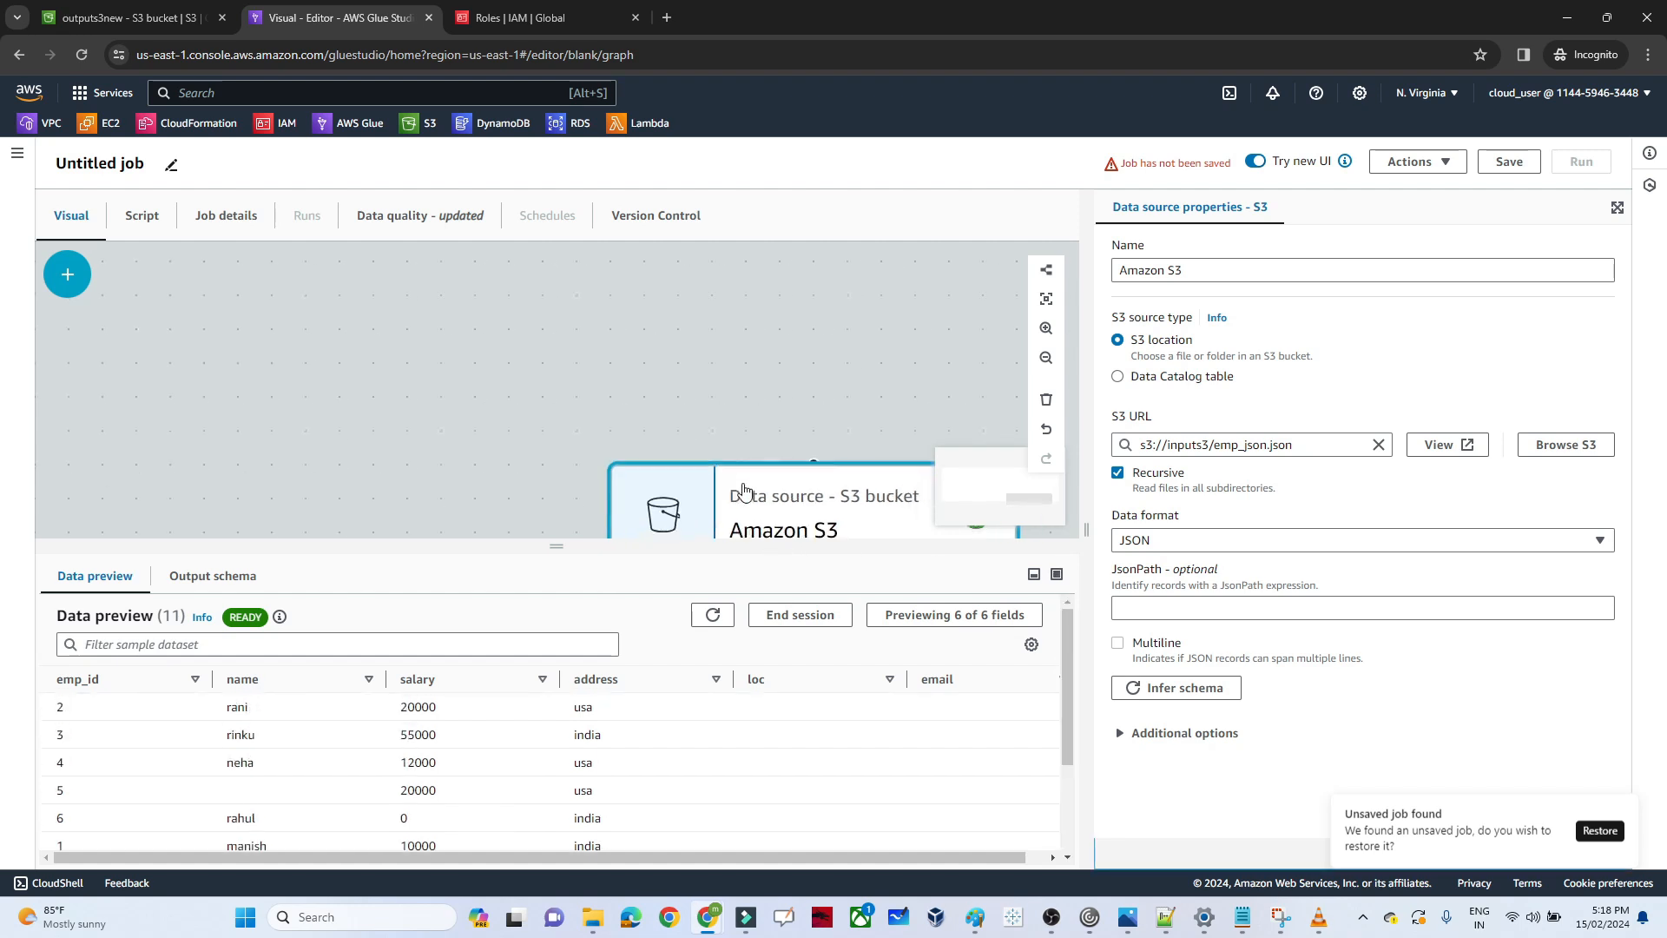
click(67, 273)
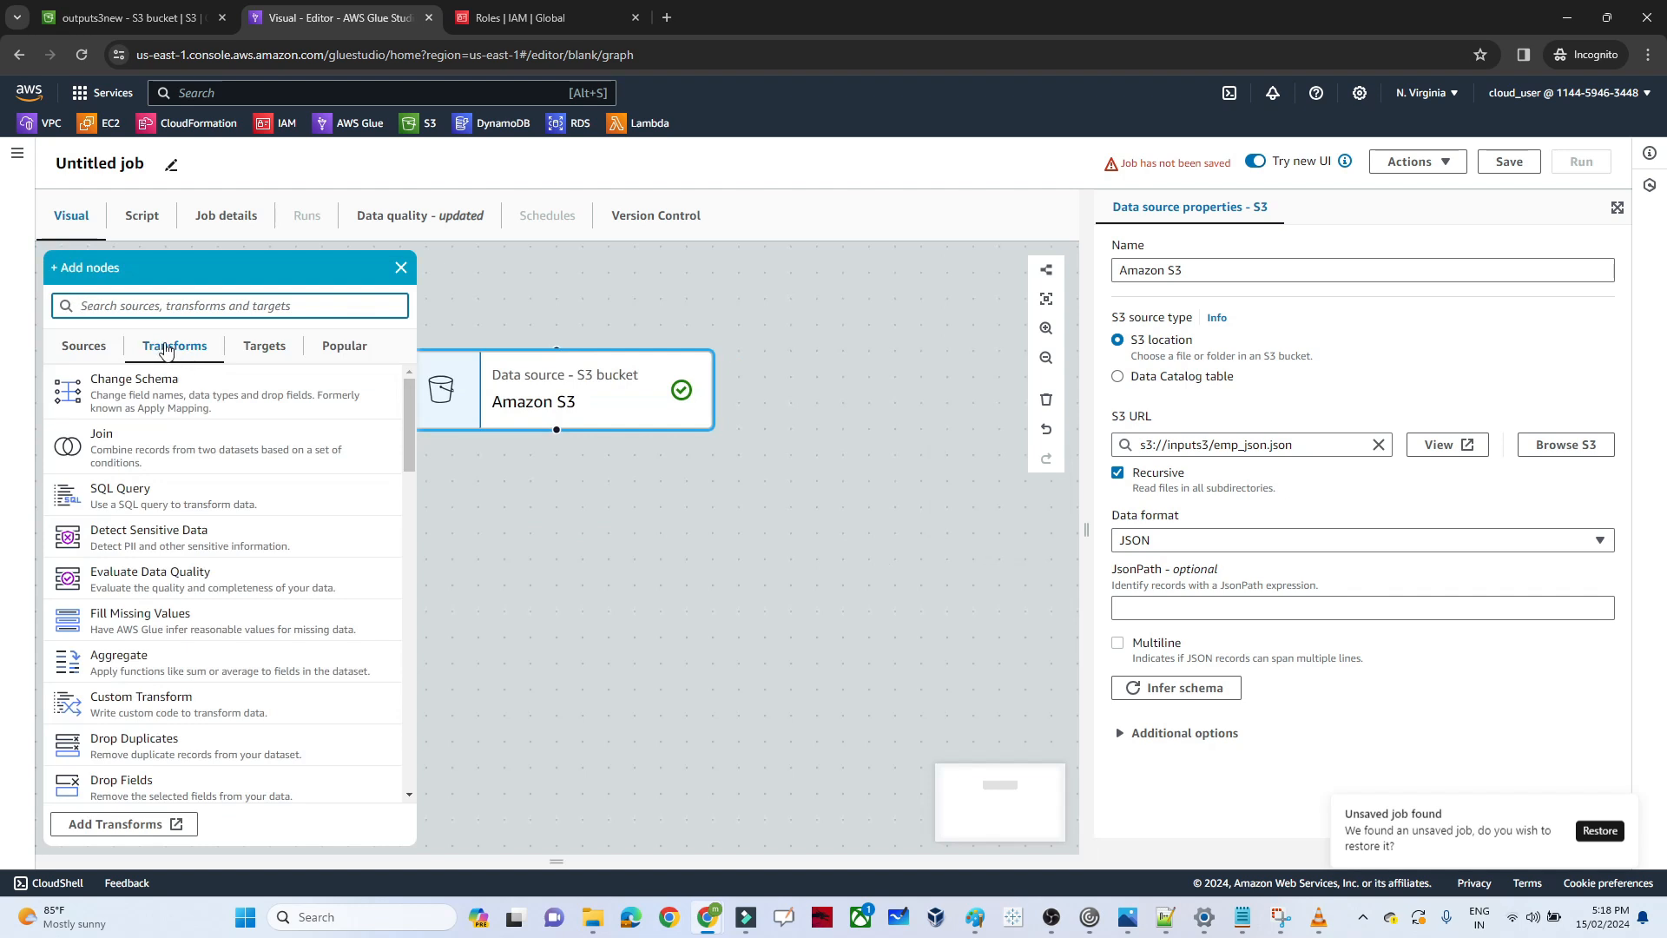
mouse_move(410, 420)
mouse_down()
mouse_move(409, 435)
mouse_move(404, 420)
mouse_up()
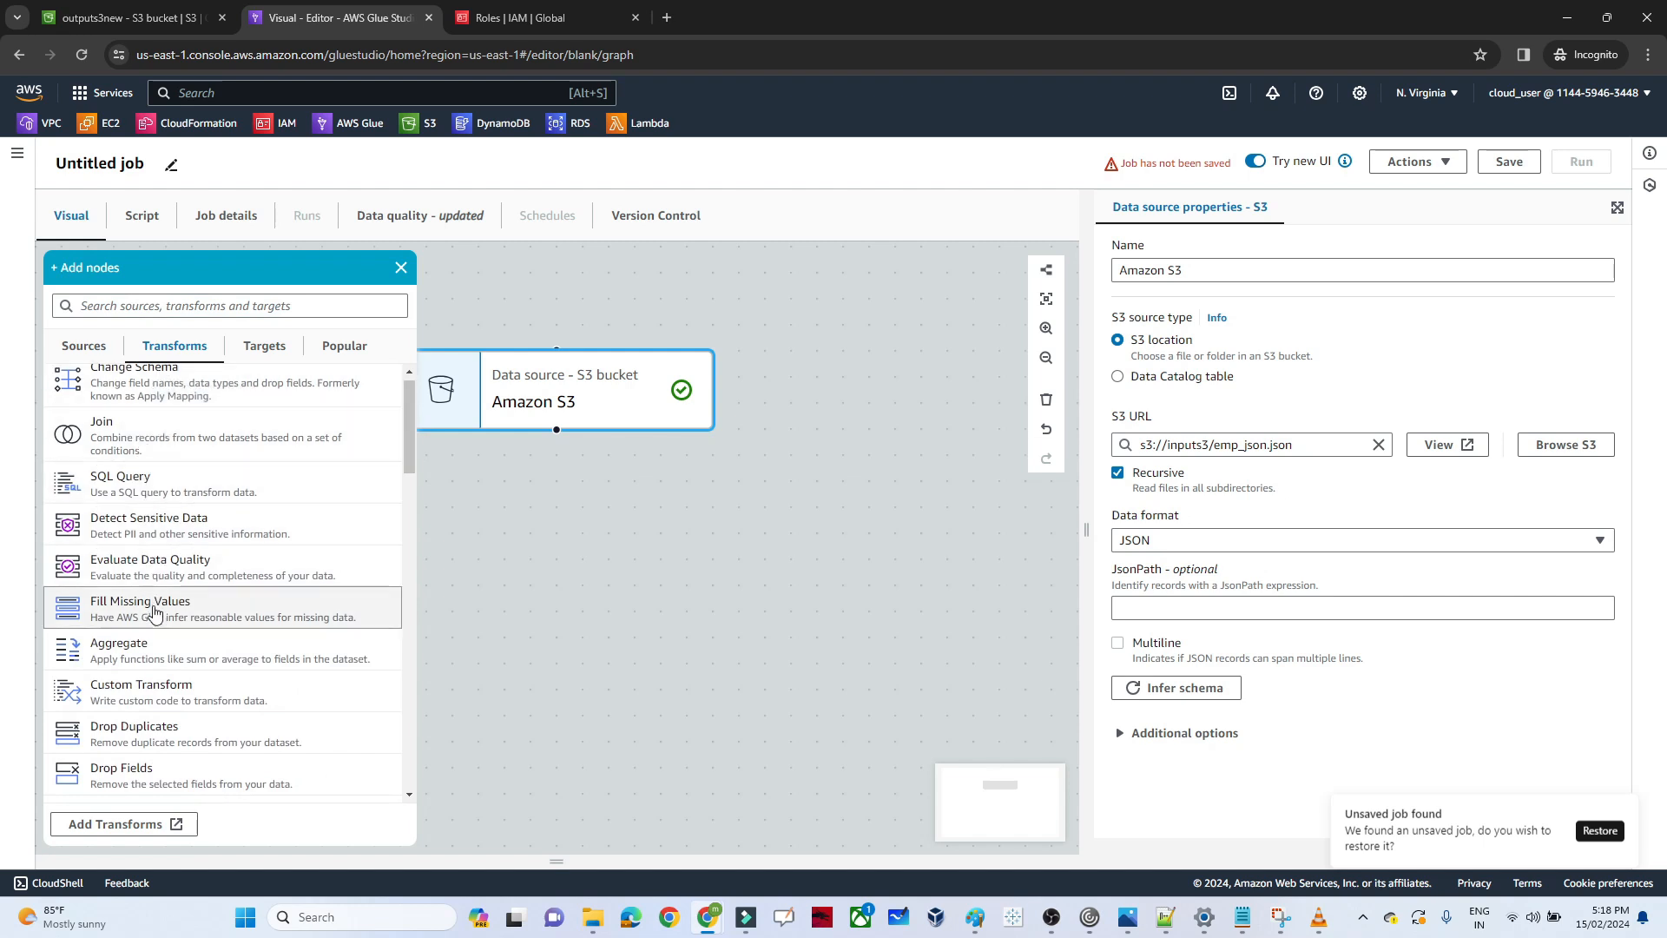
click(169, 737)
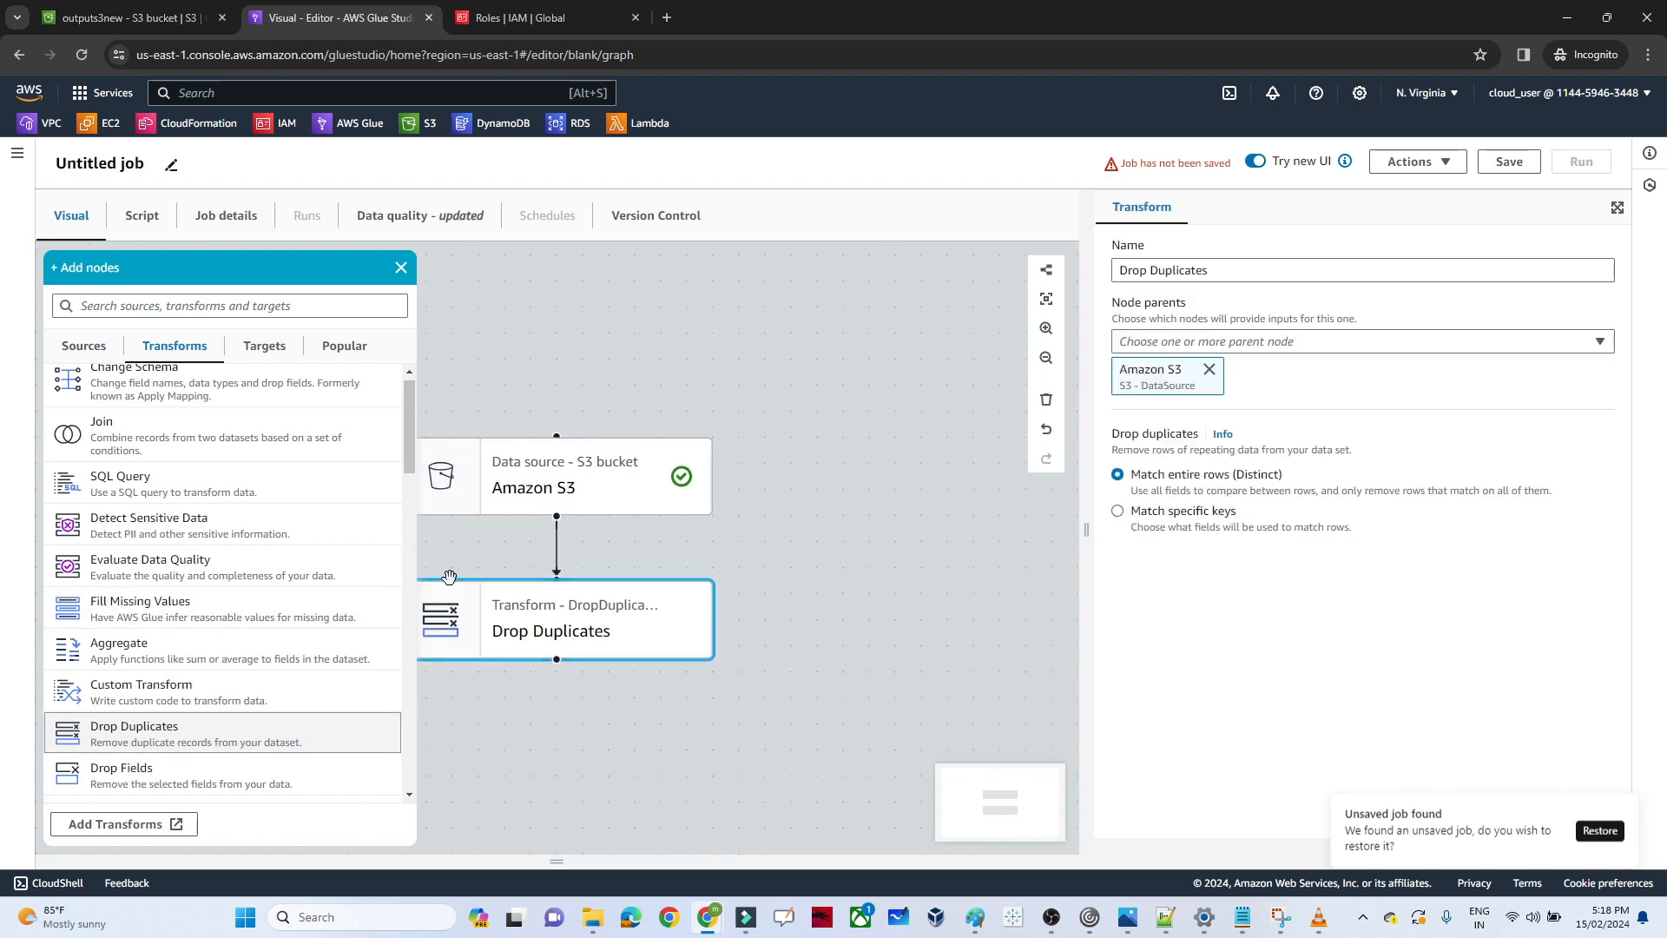
click(651, 621)
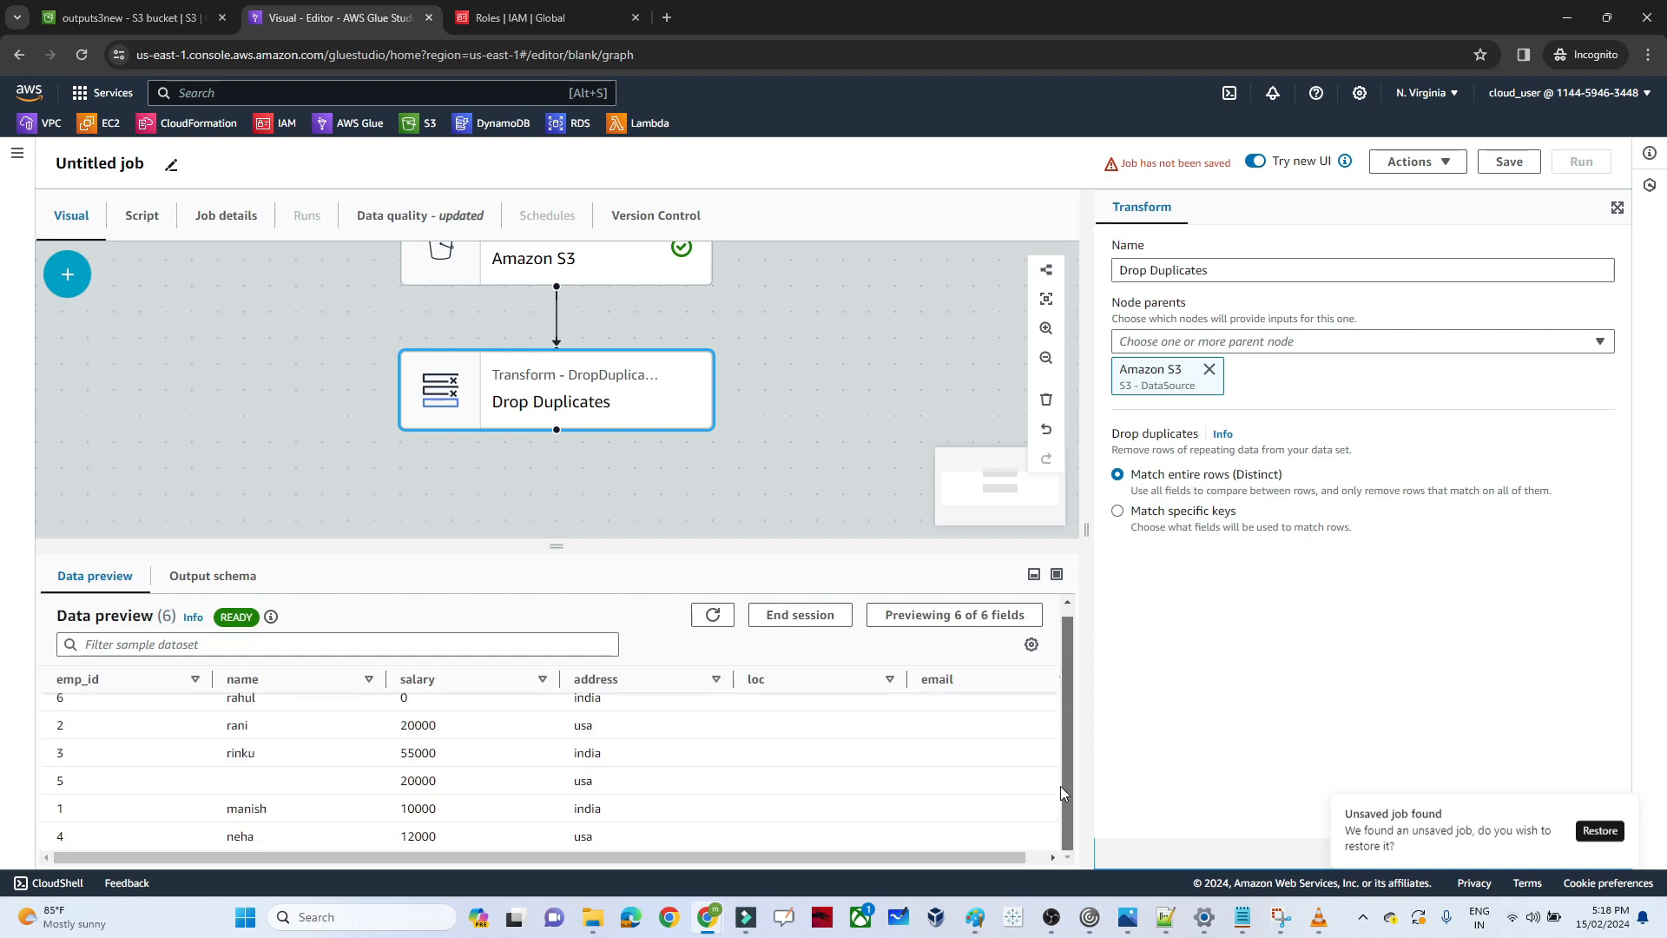
drag(1060, 671, 1060, 768)
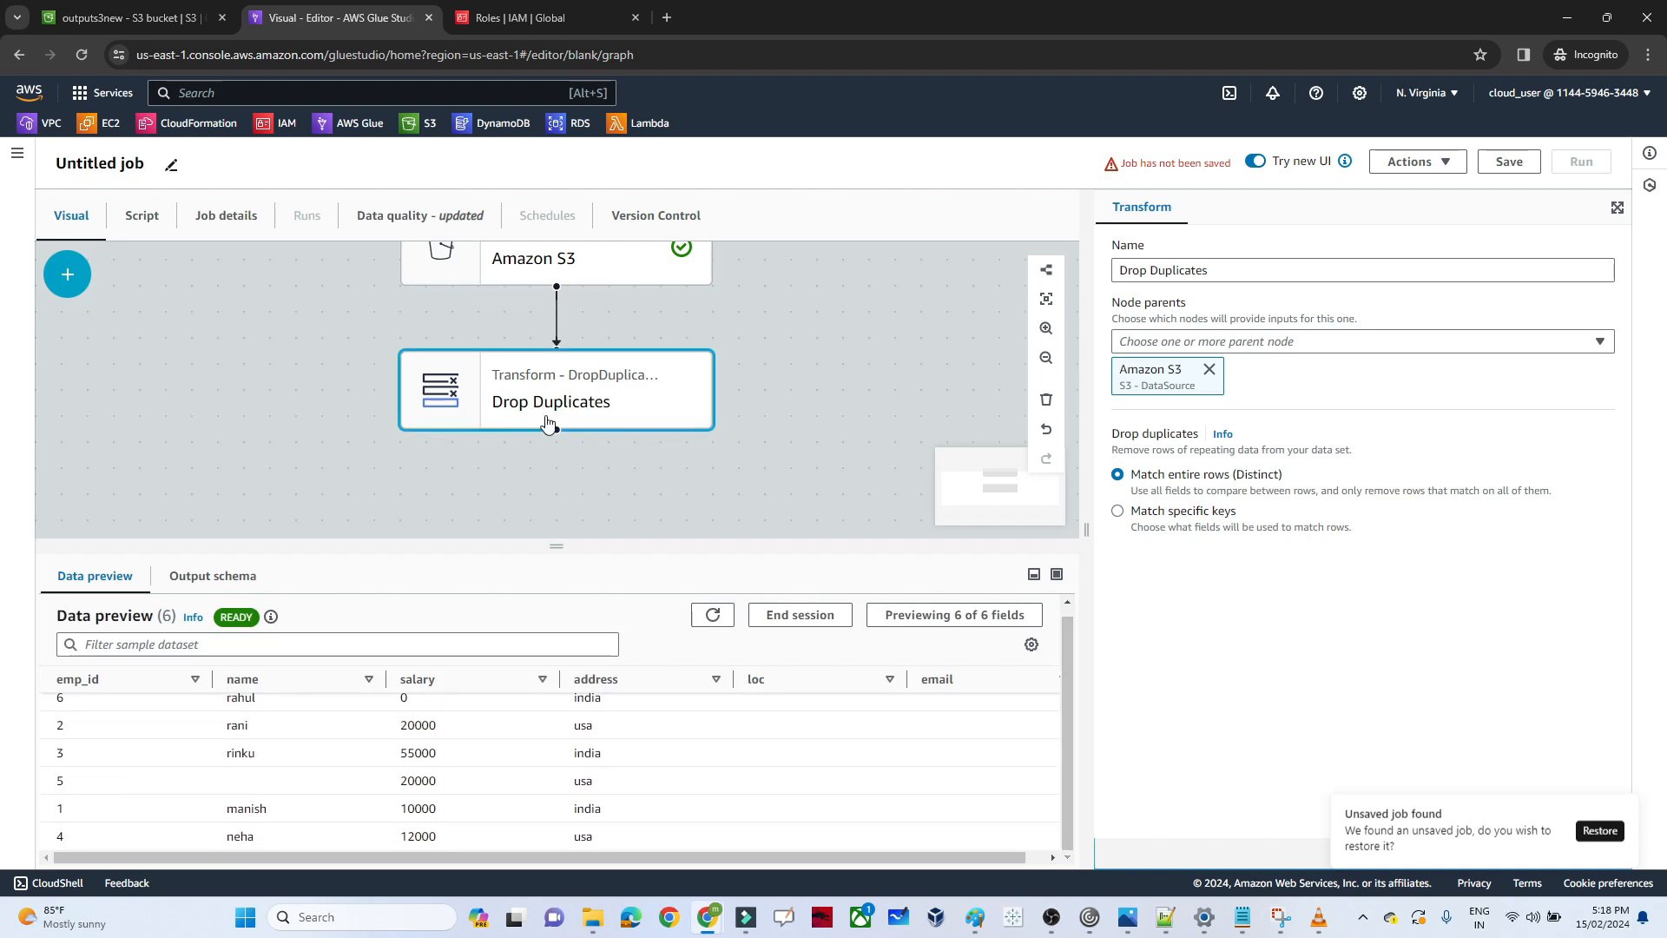
click(653, 410)
click(67, 274)
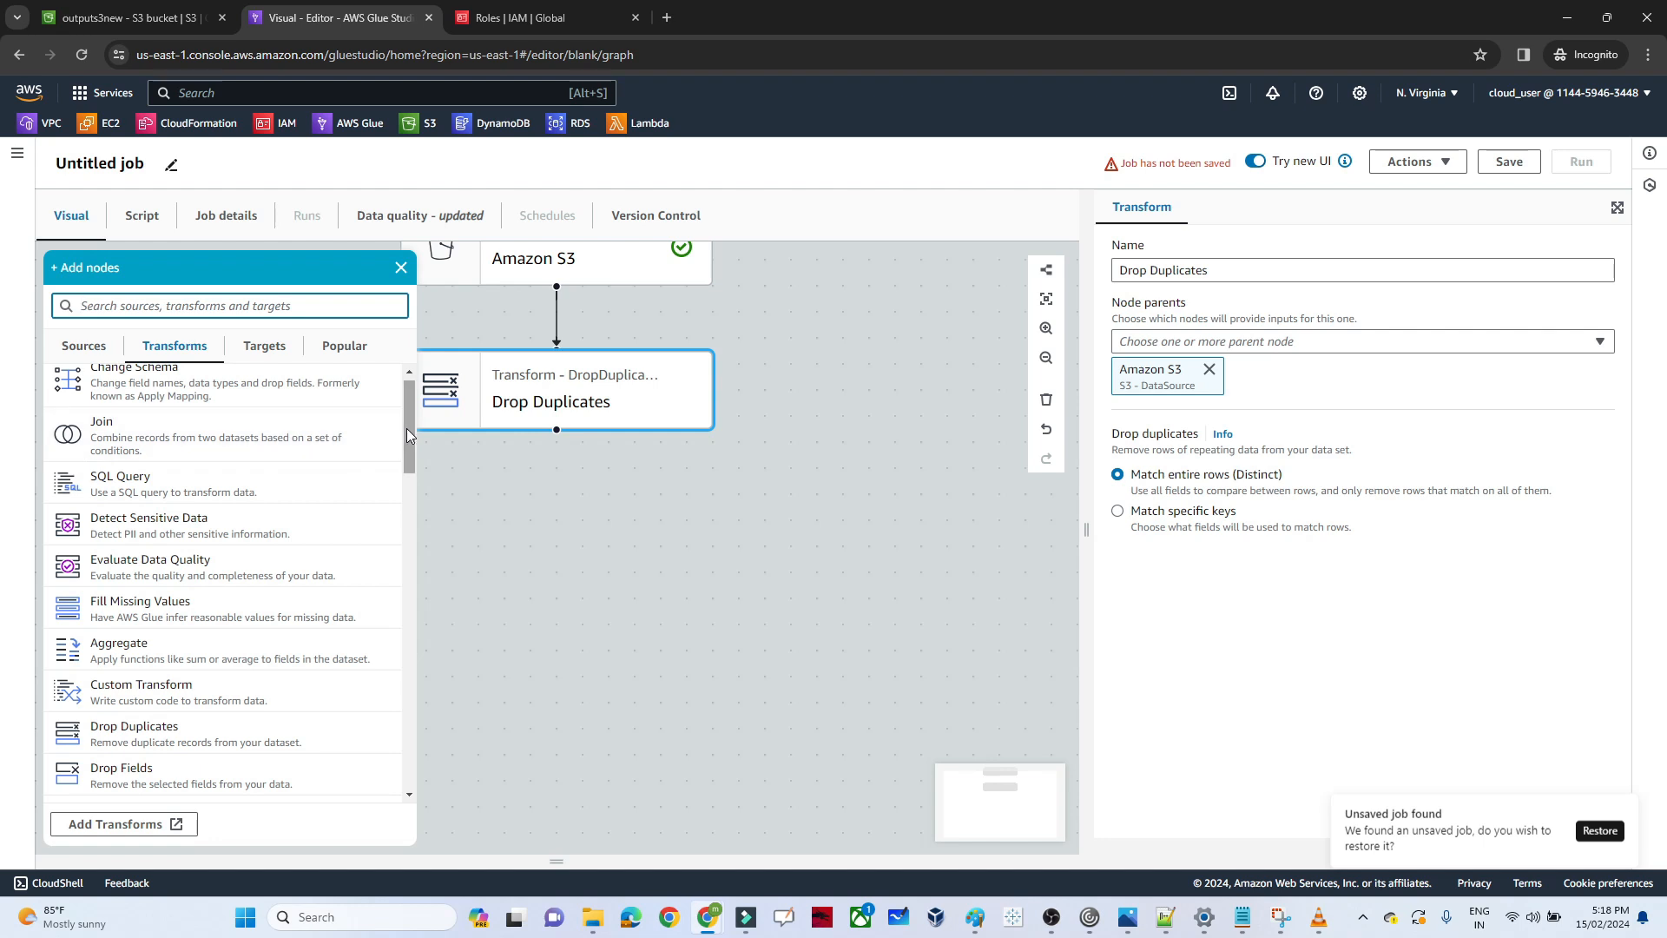
click(654, 395)
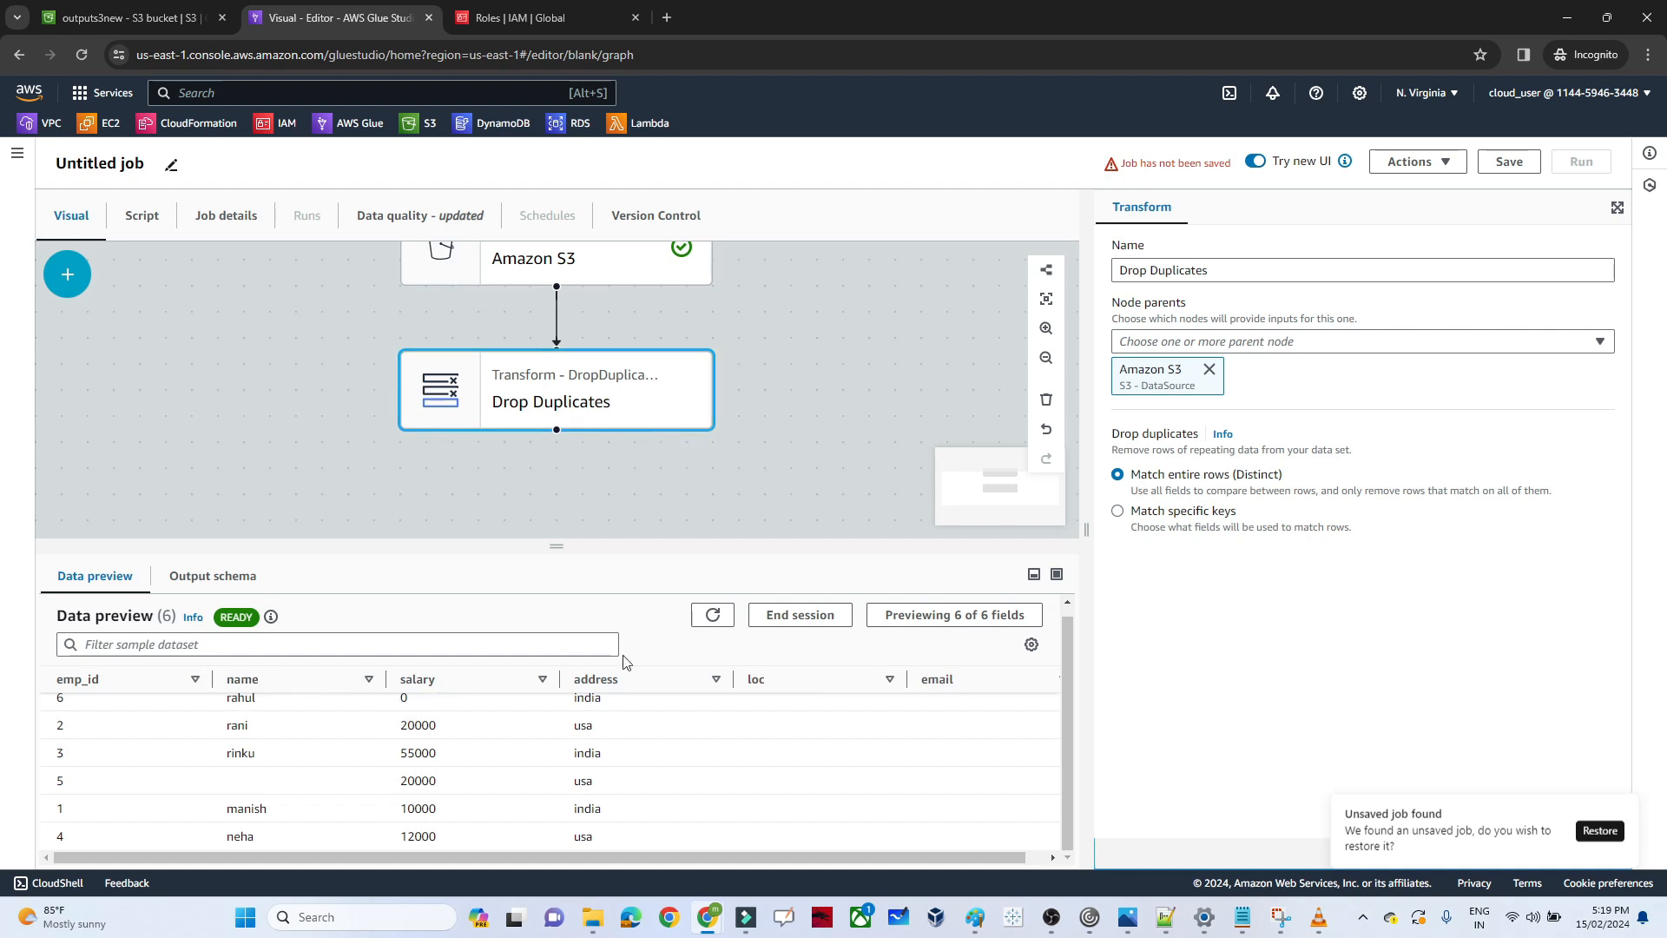
Add a Select Fields transform after the Drop Duplicates node
click(651, 396)
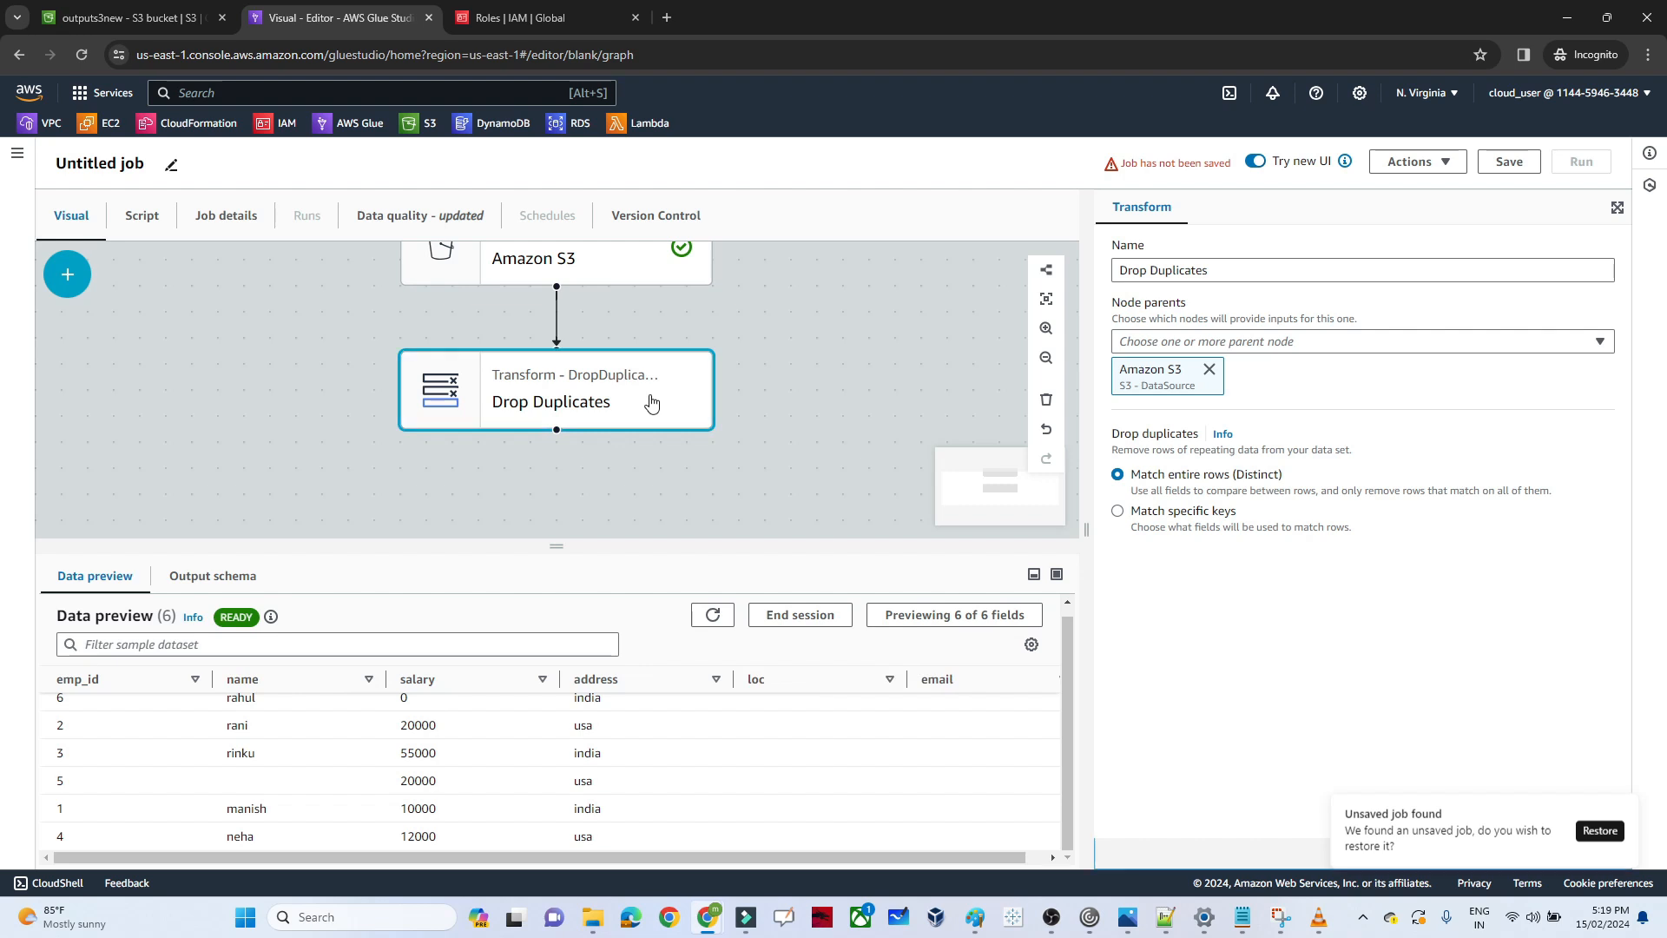
click(67, 275)
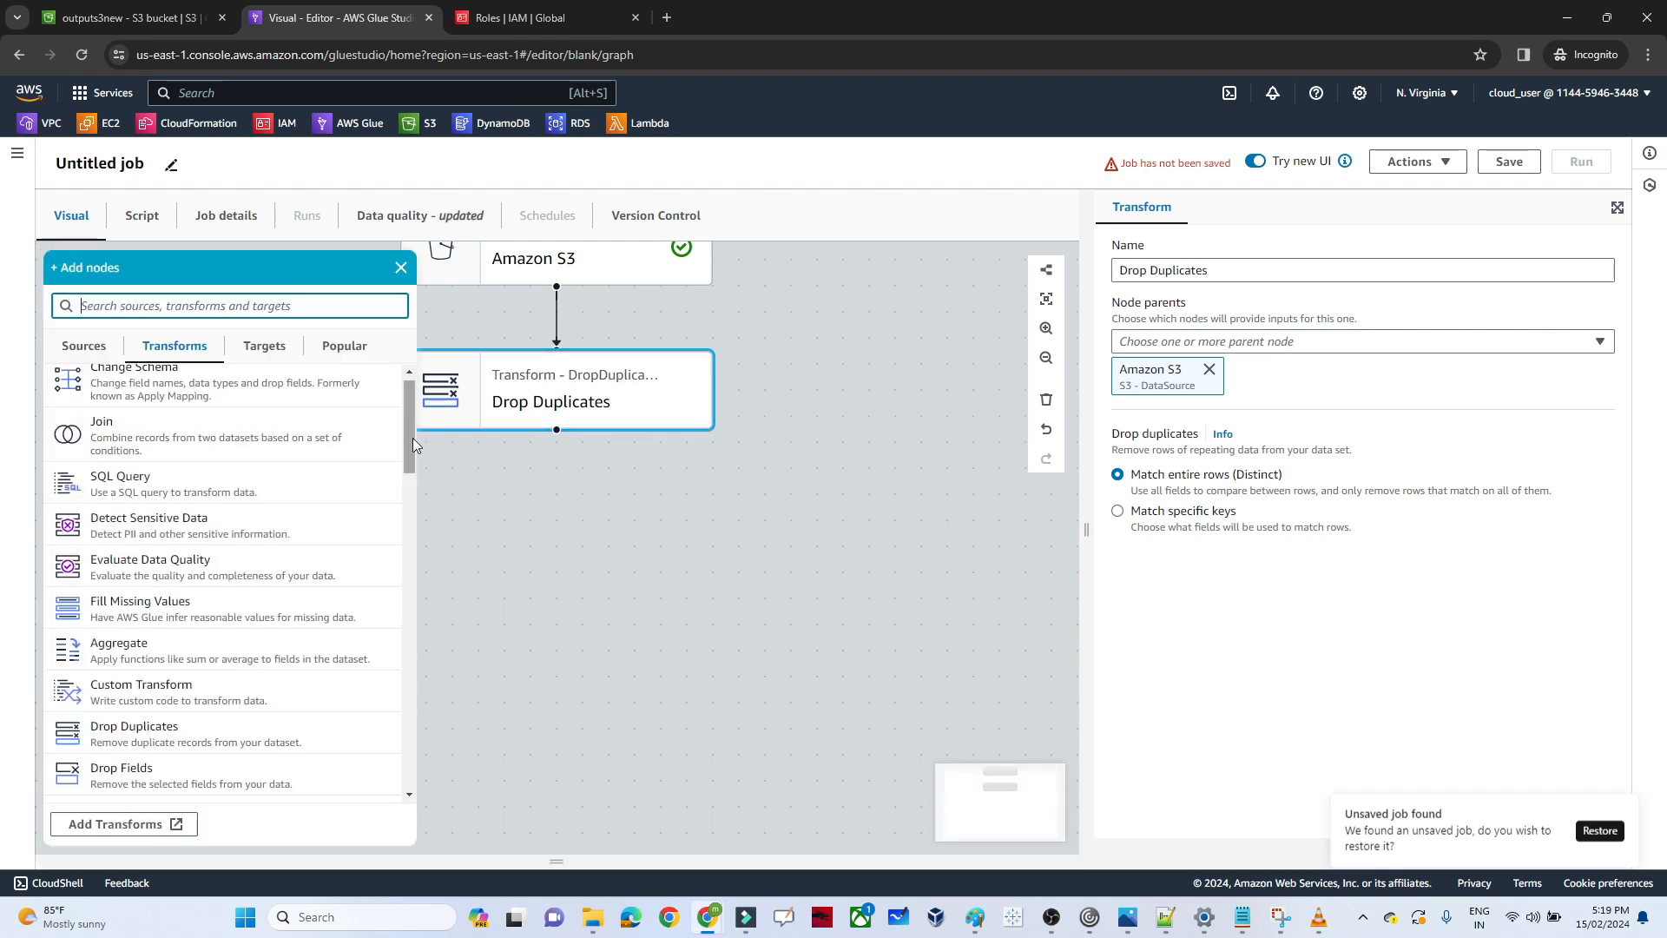
drag(414, 438, 419, 528)
click(171, 567)
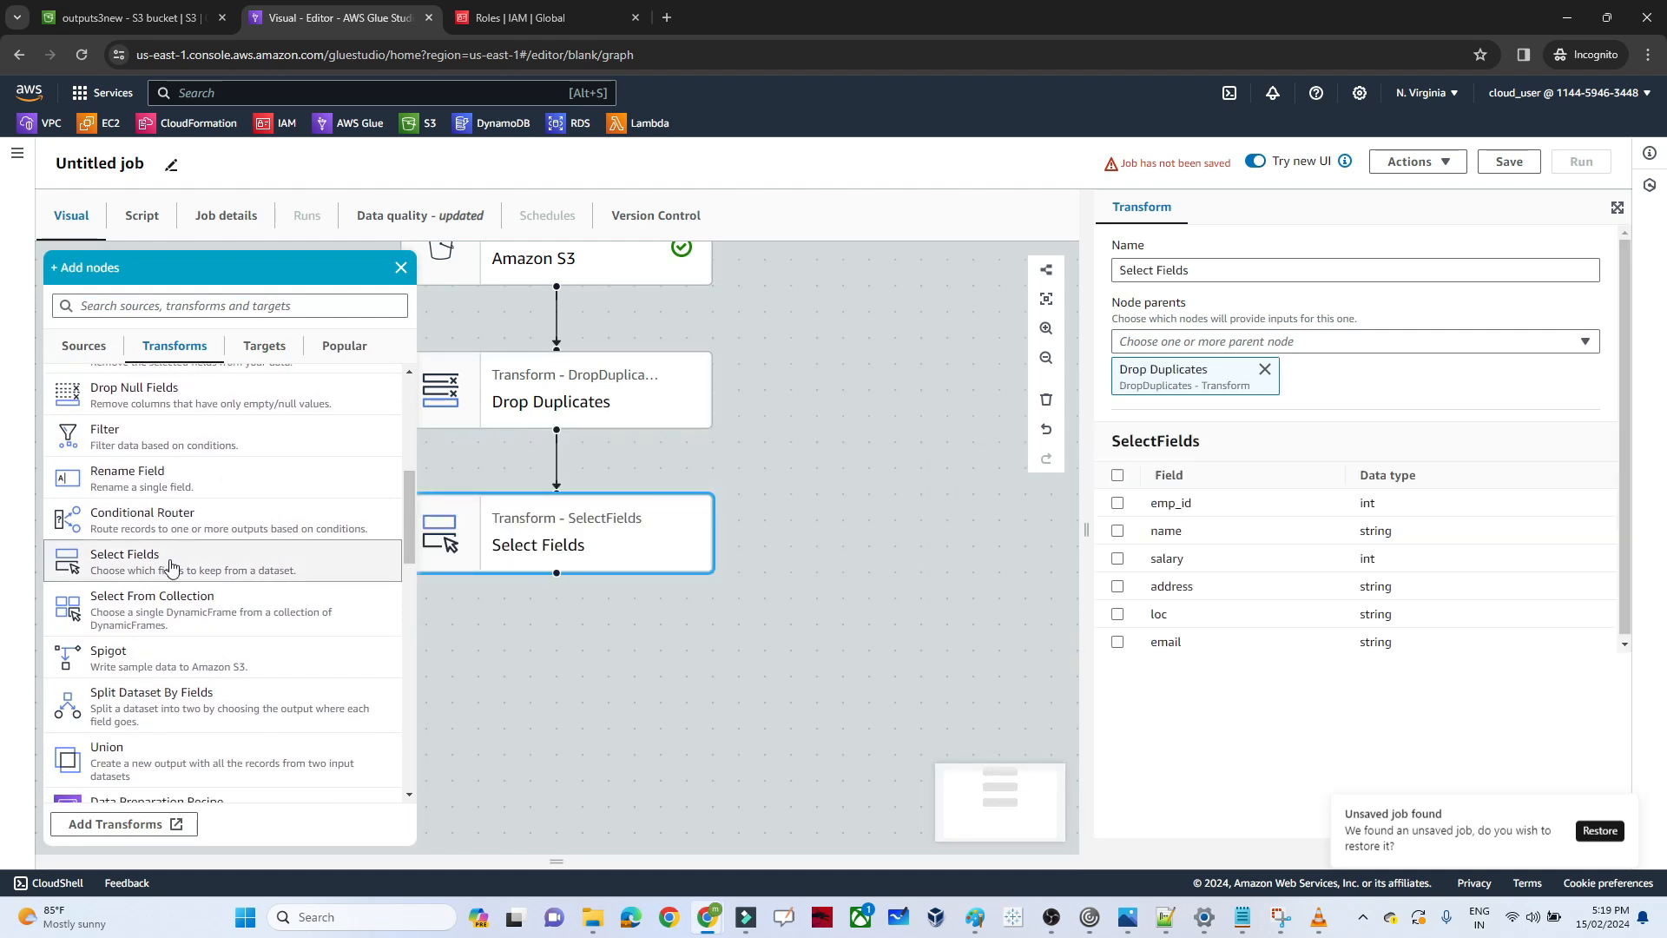
click(655, 703)
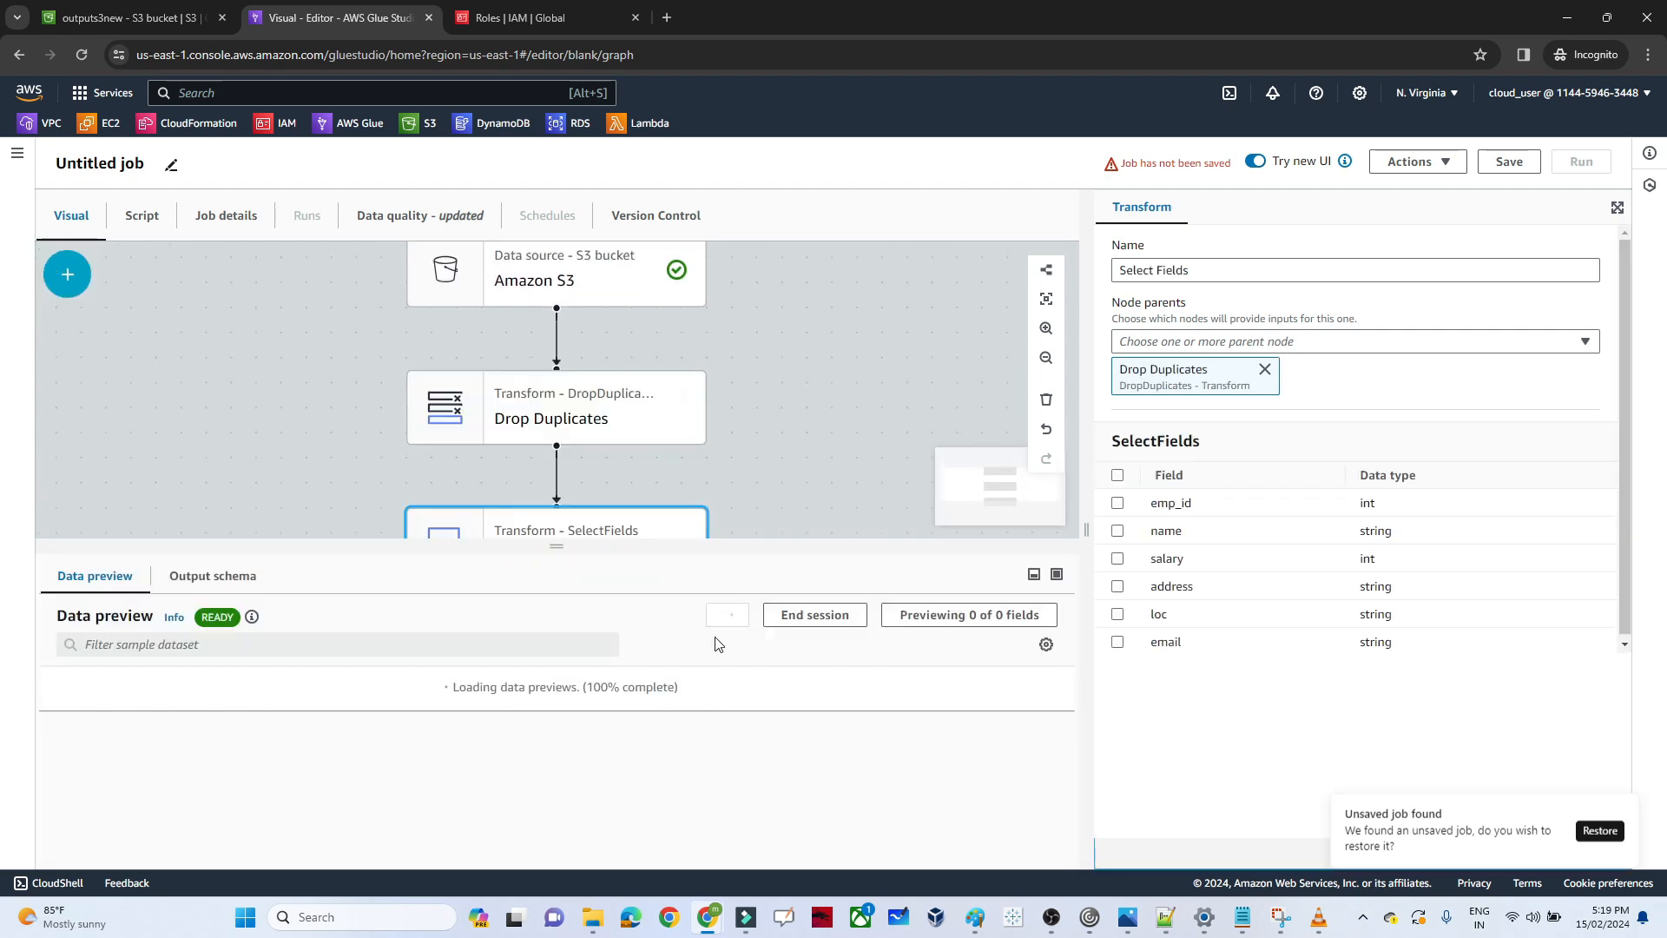
Keep only the emp_id, name, salary and address fields in the Select Fields transform
click(1117, 504)
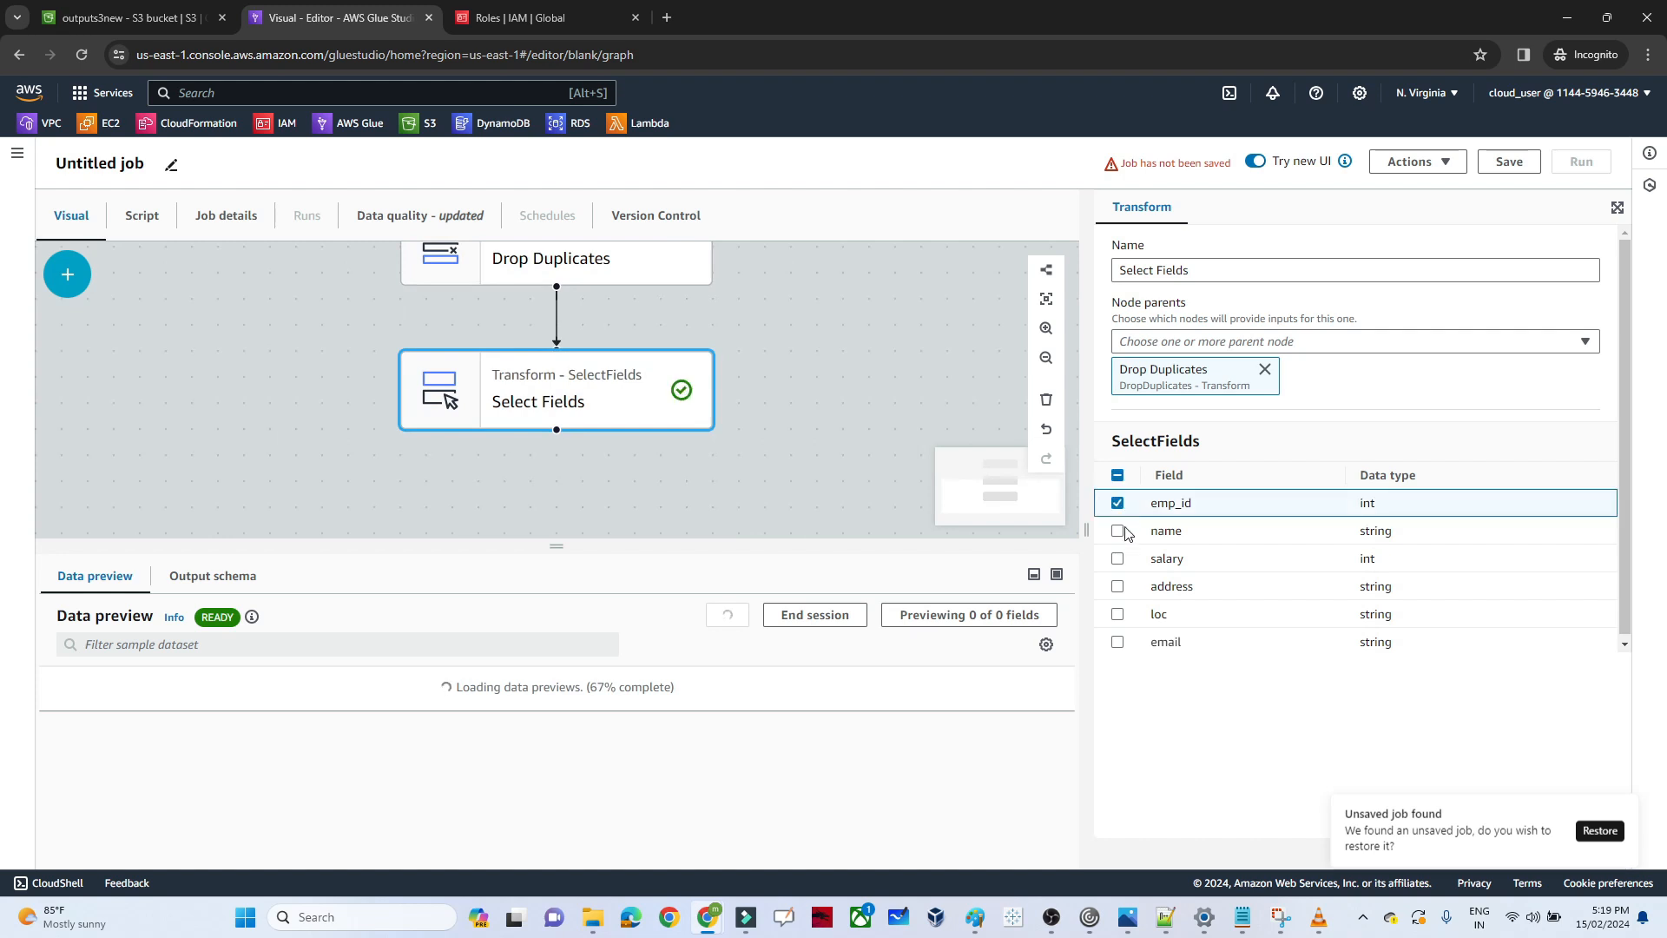
click(1119, 531)
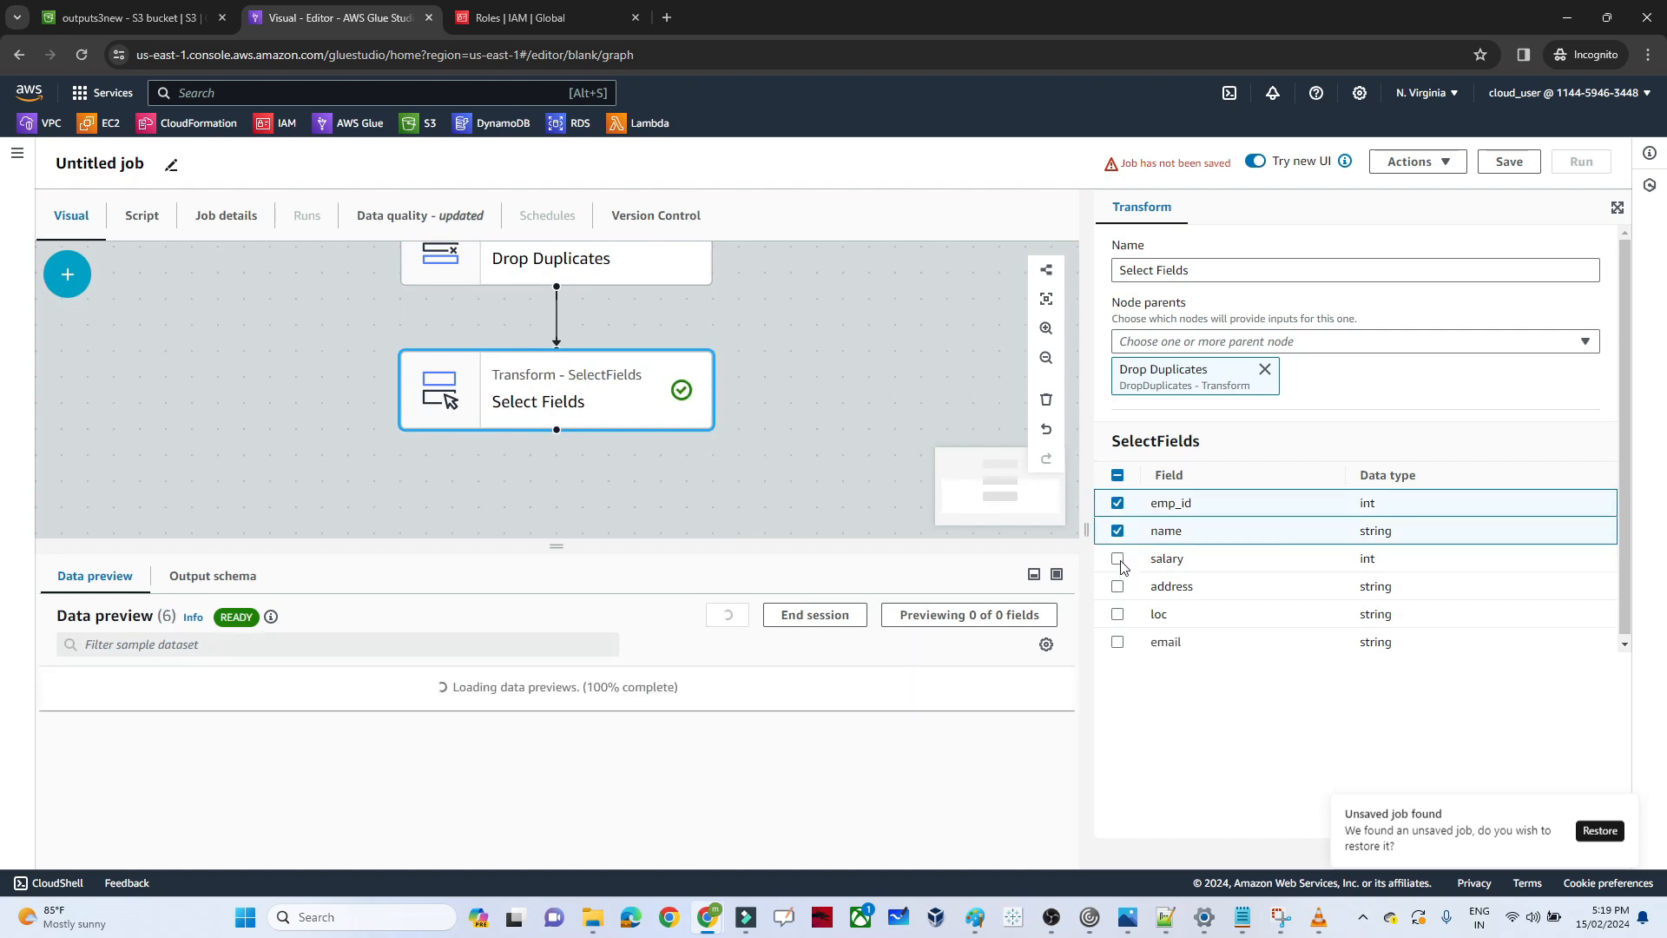
click(1118, 560)
click(1118, 587)
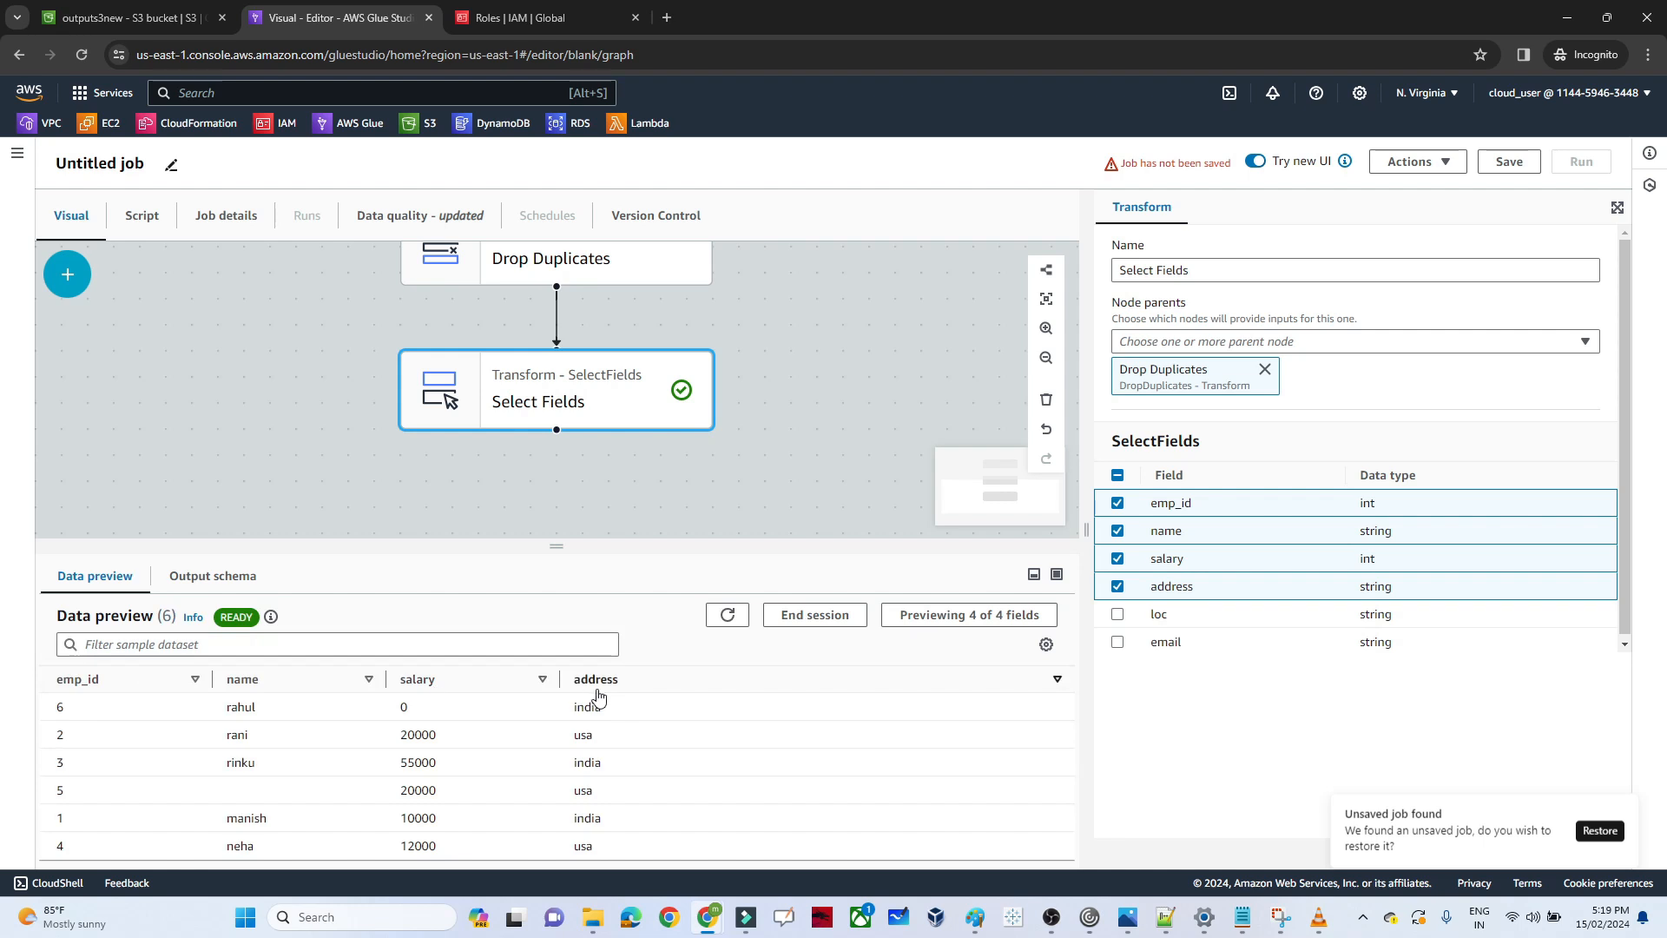
Add an Amazon S3 target node after the Select Fields transform
click(455, 498)
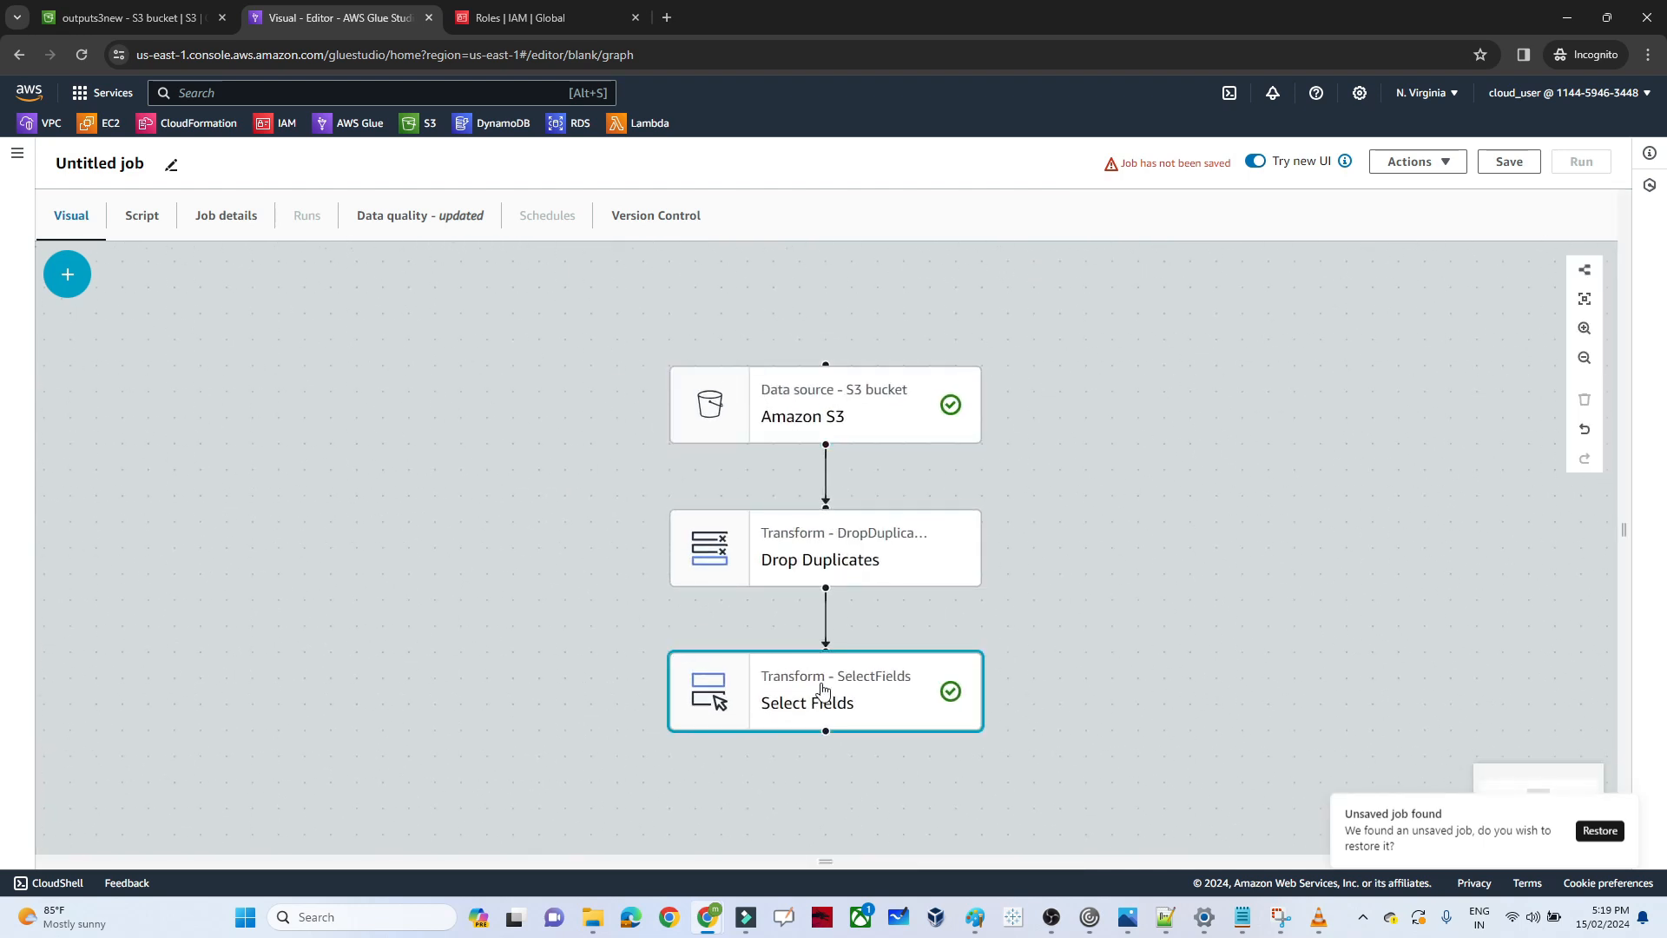
click(767, 676)
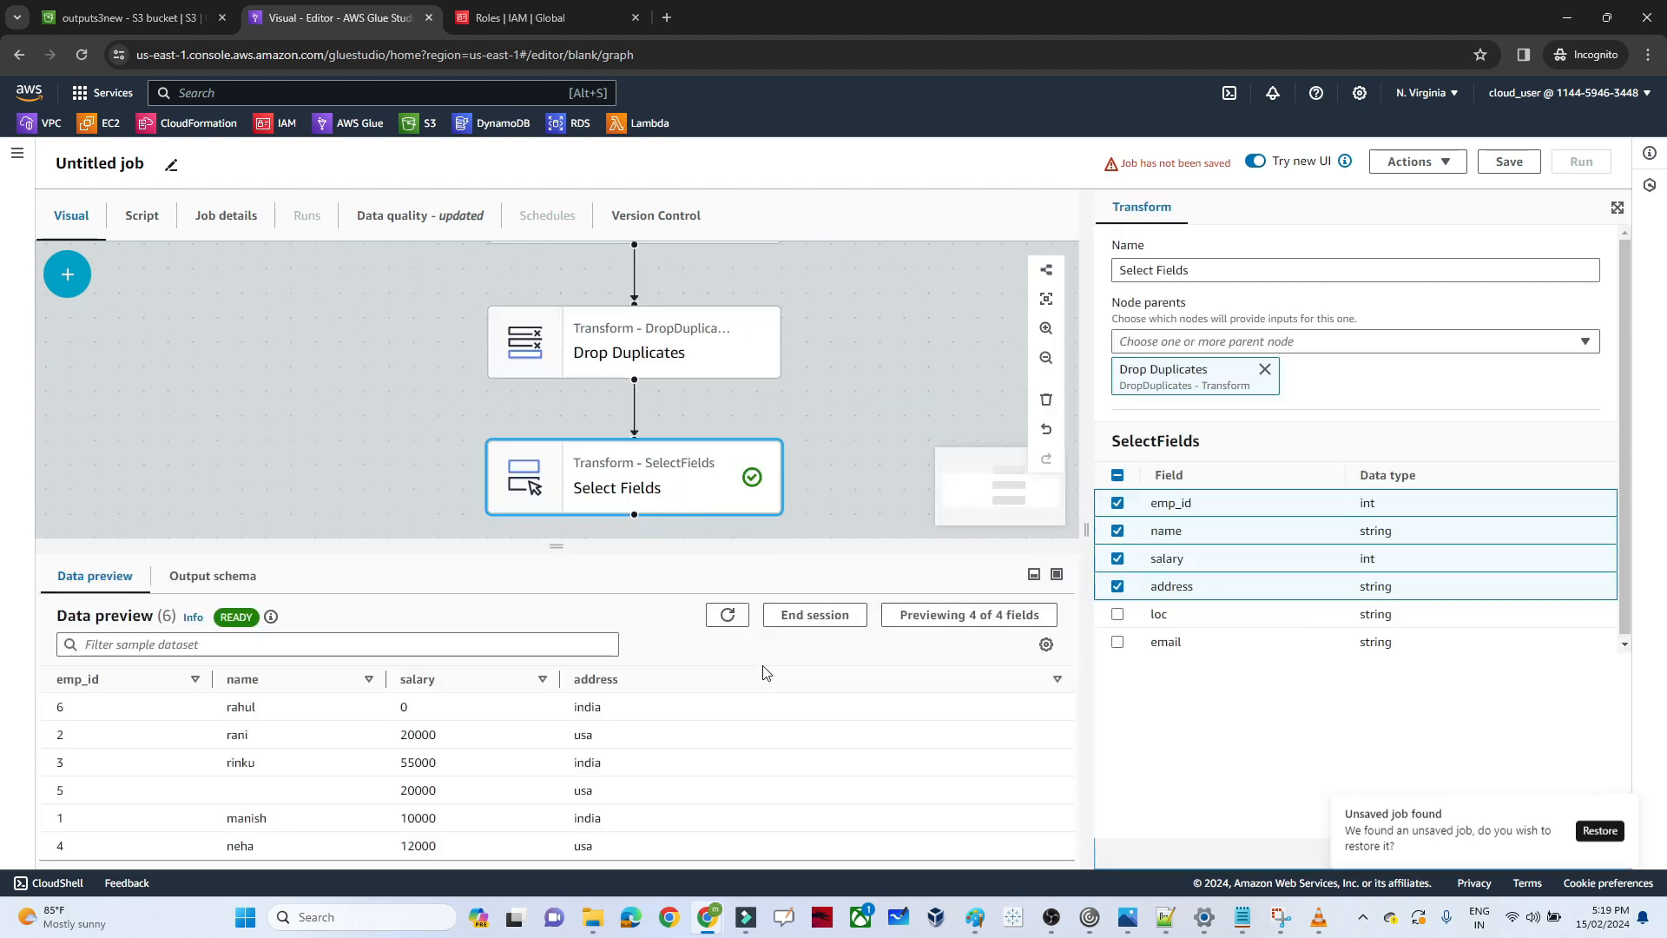
click(67, 273)
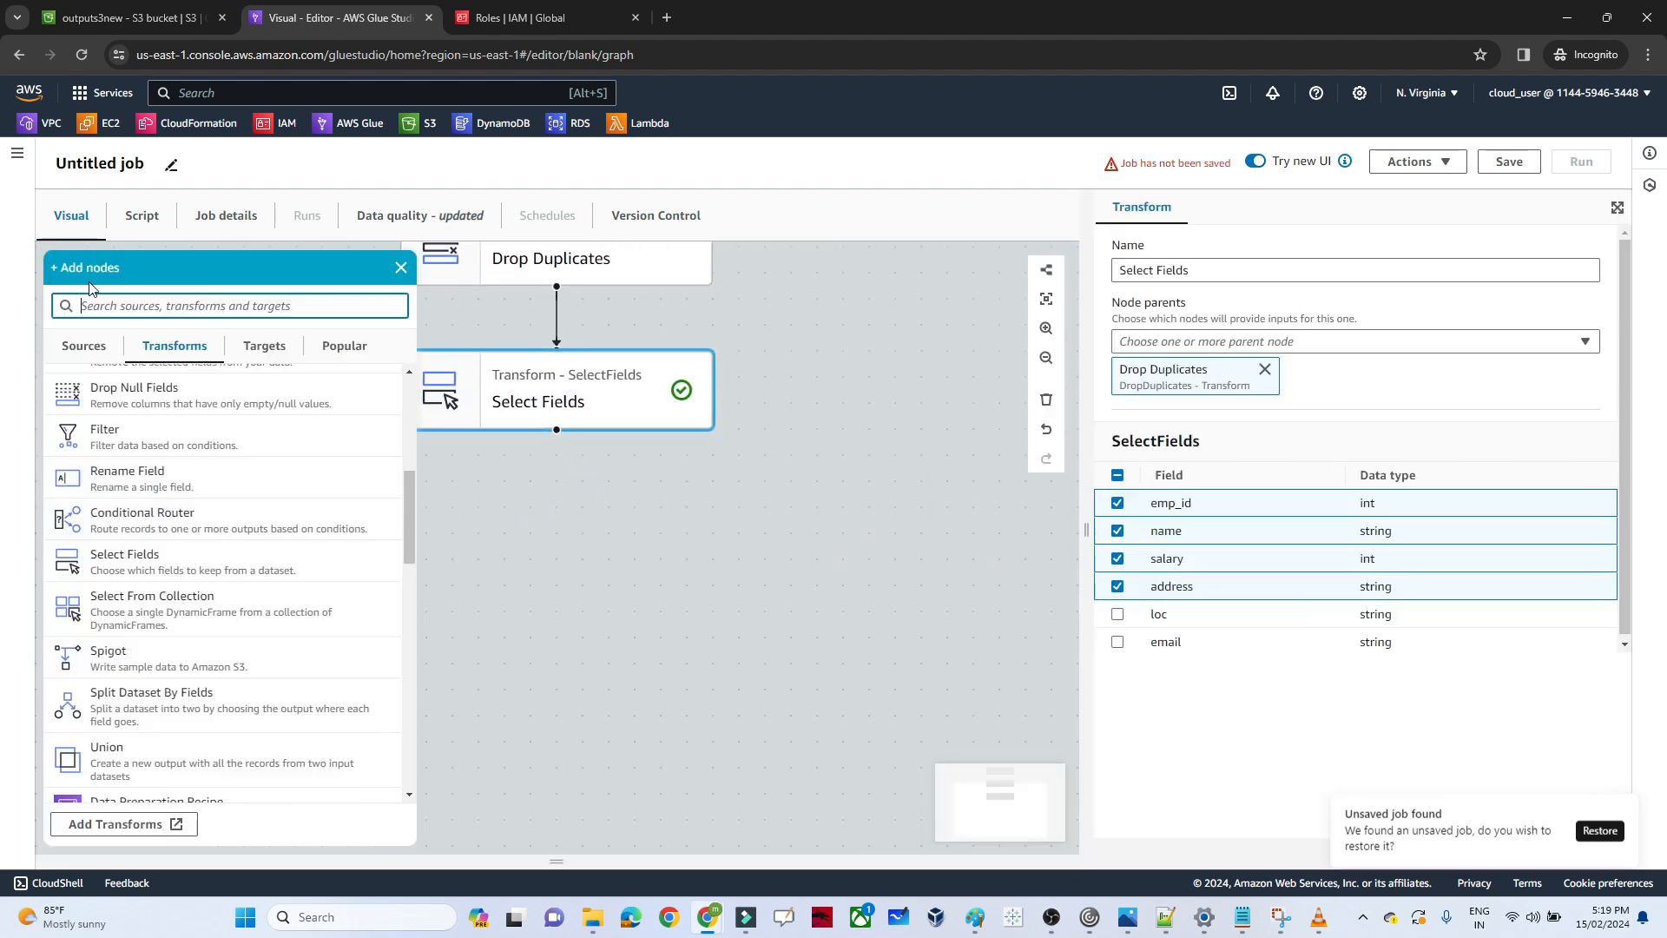
click(275, 348)
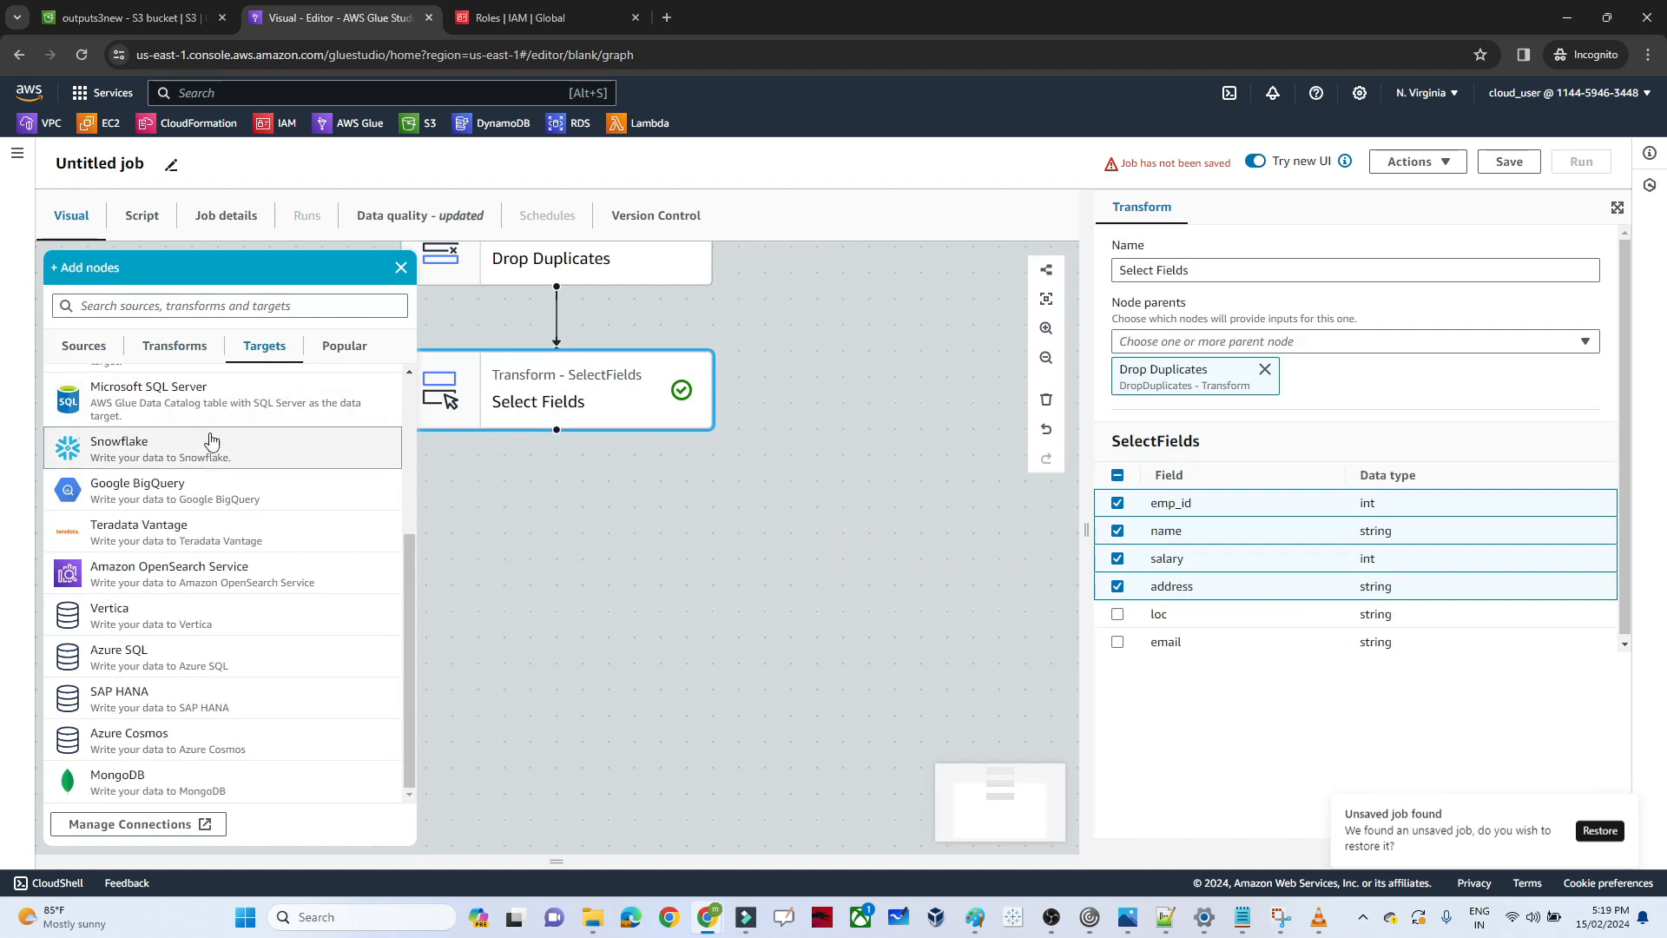
drag(413, 601, 403, 392)
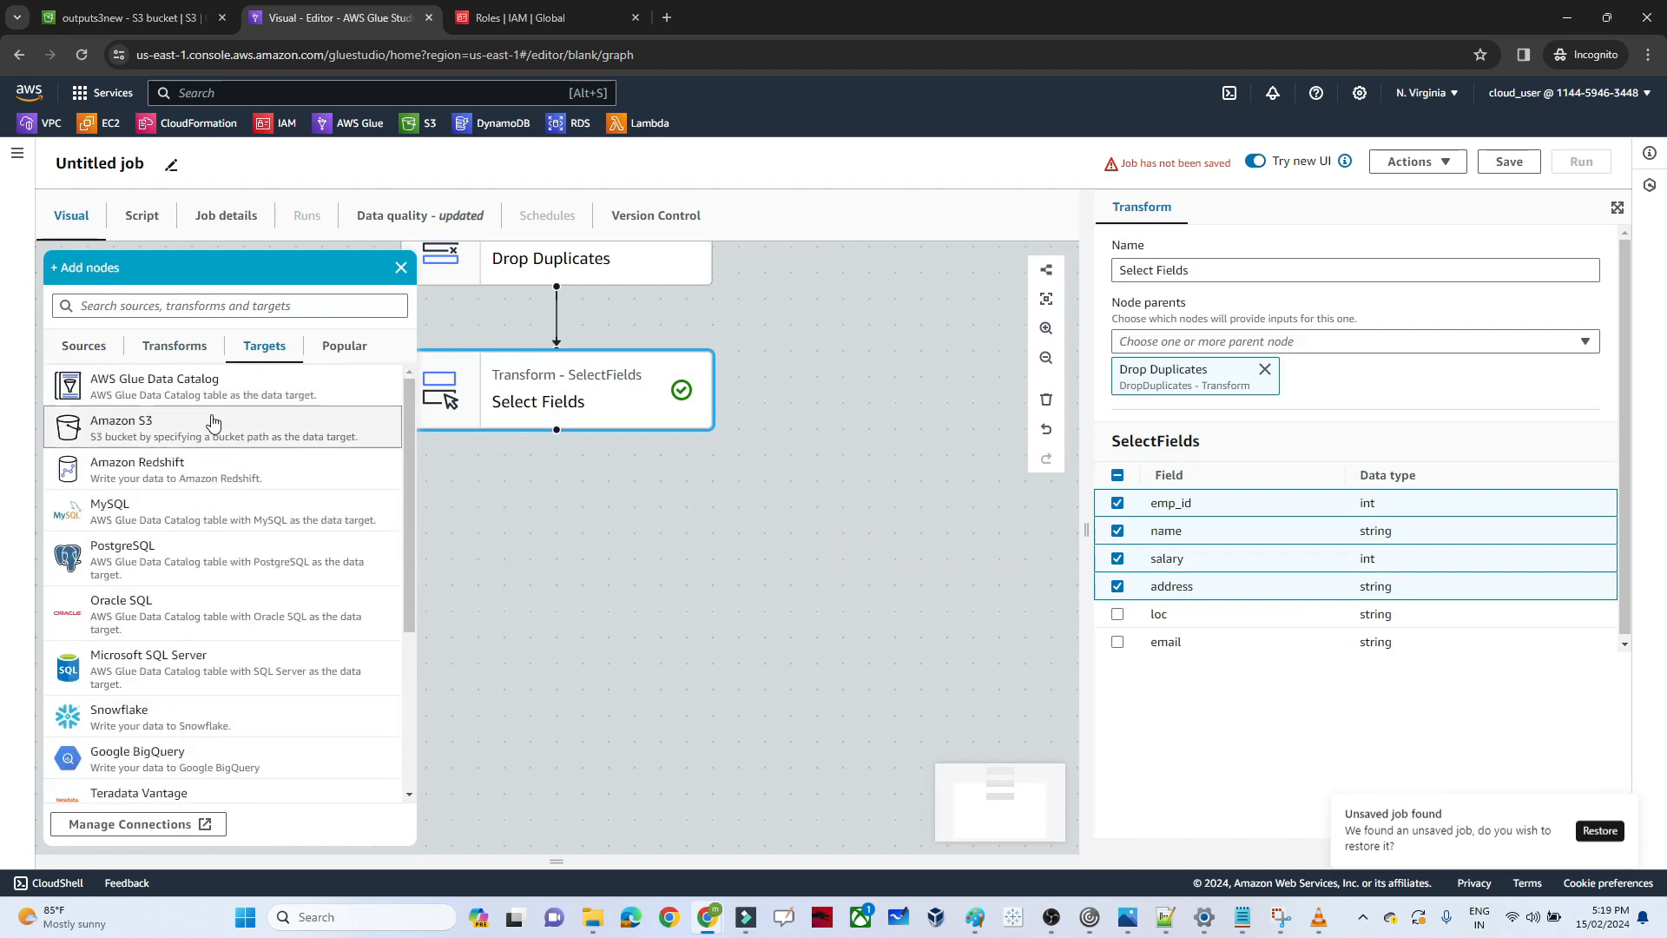
click(166, 425)
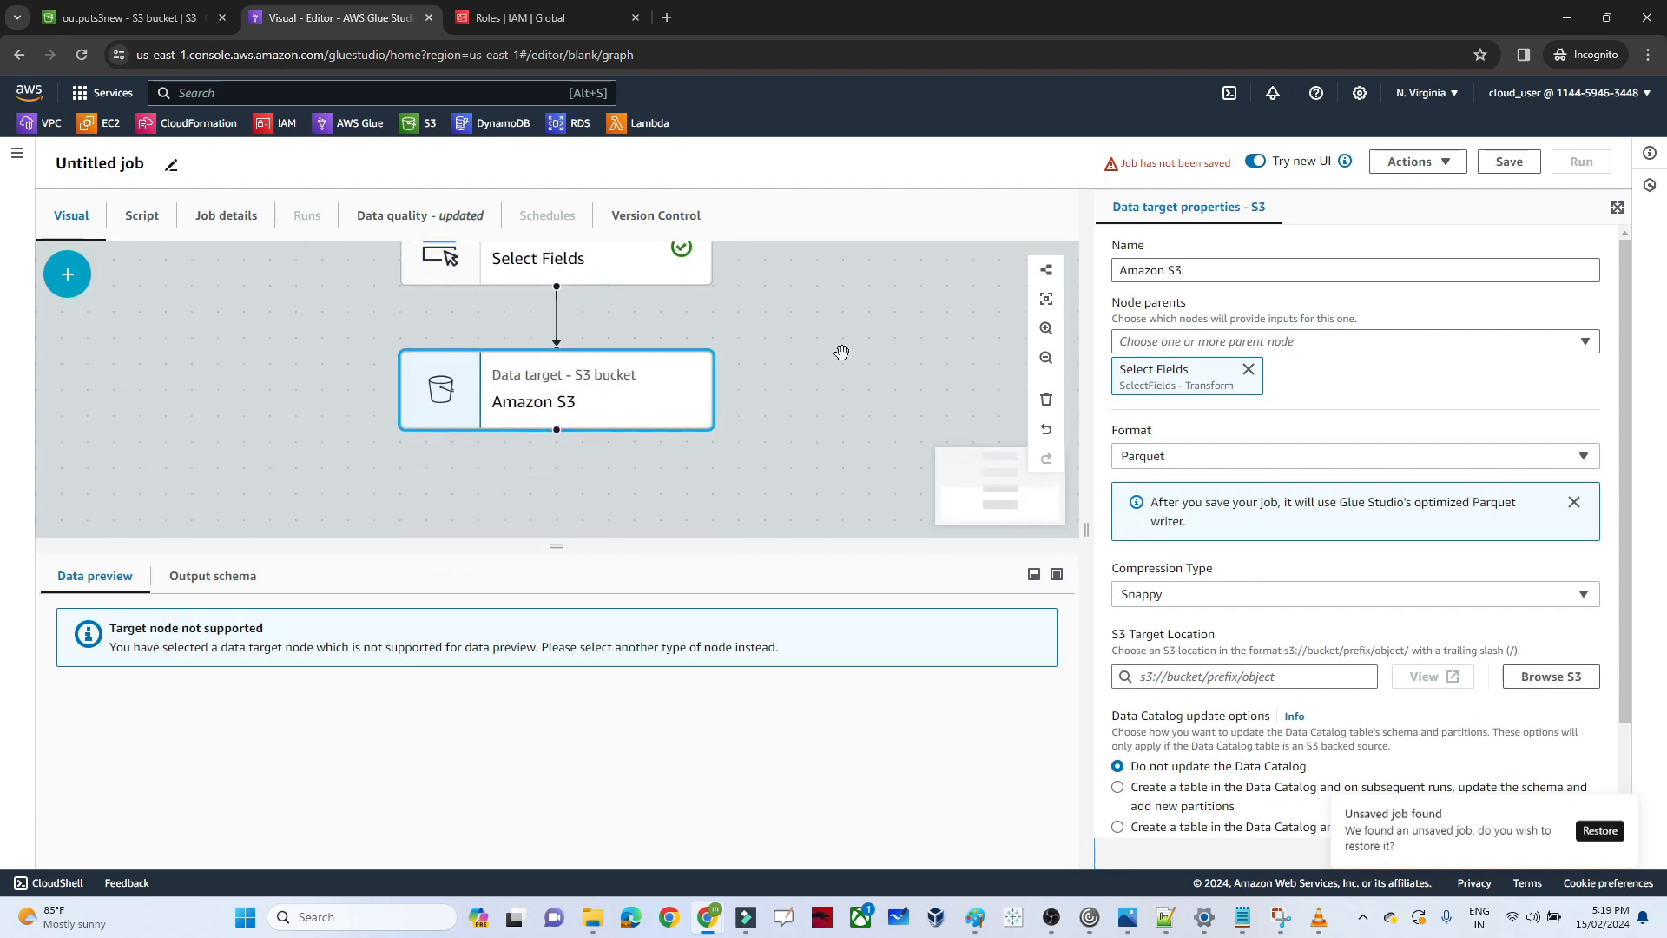
Set the Amazon S3 target's format to CSV and its compression type to None
click(1179, 458)
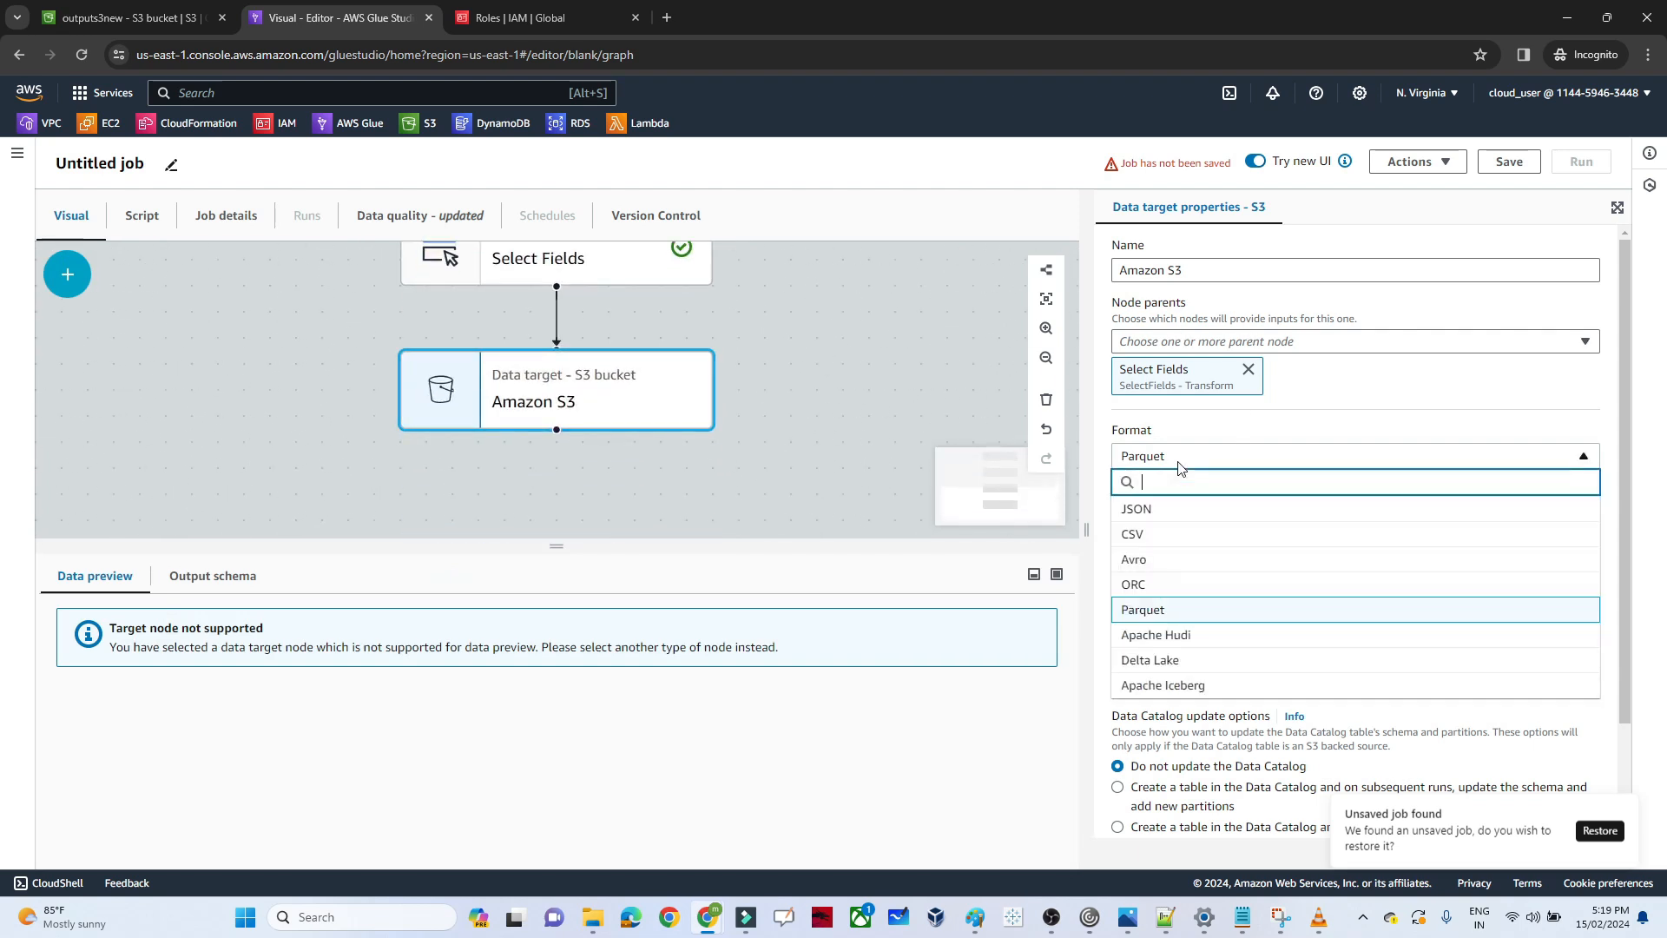
click(1140, 535)
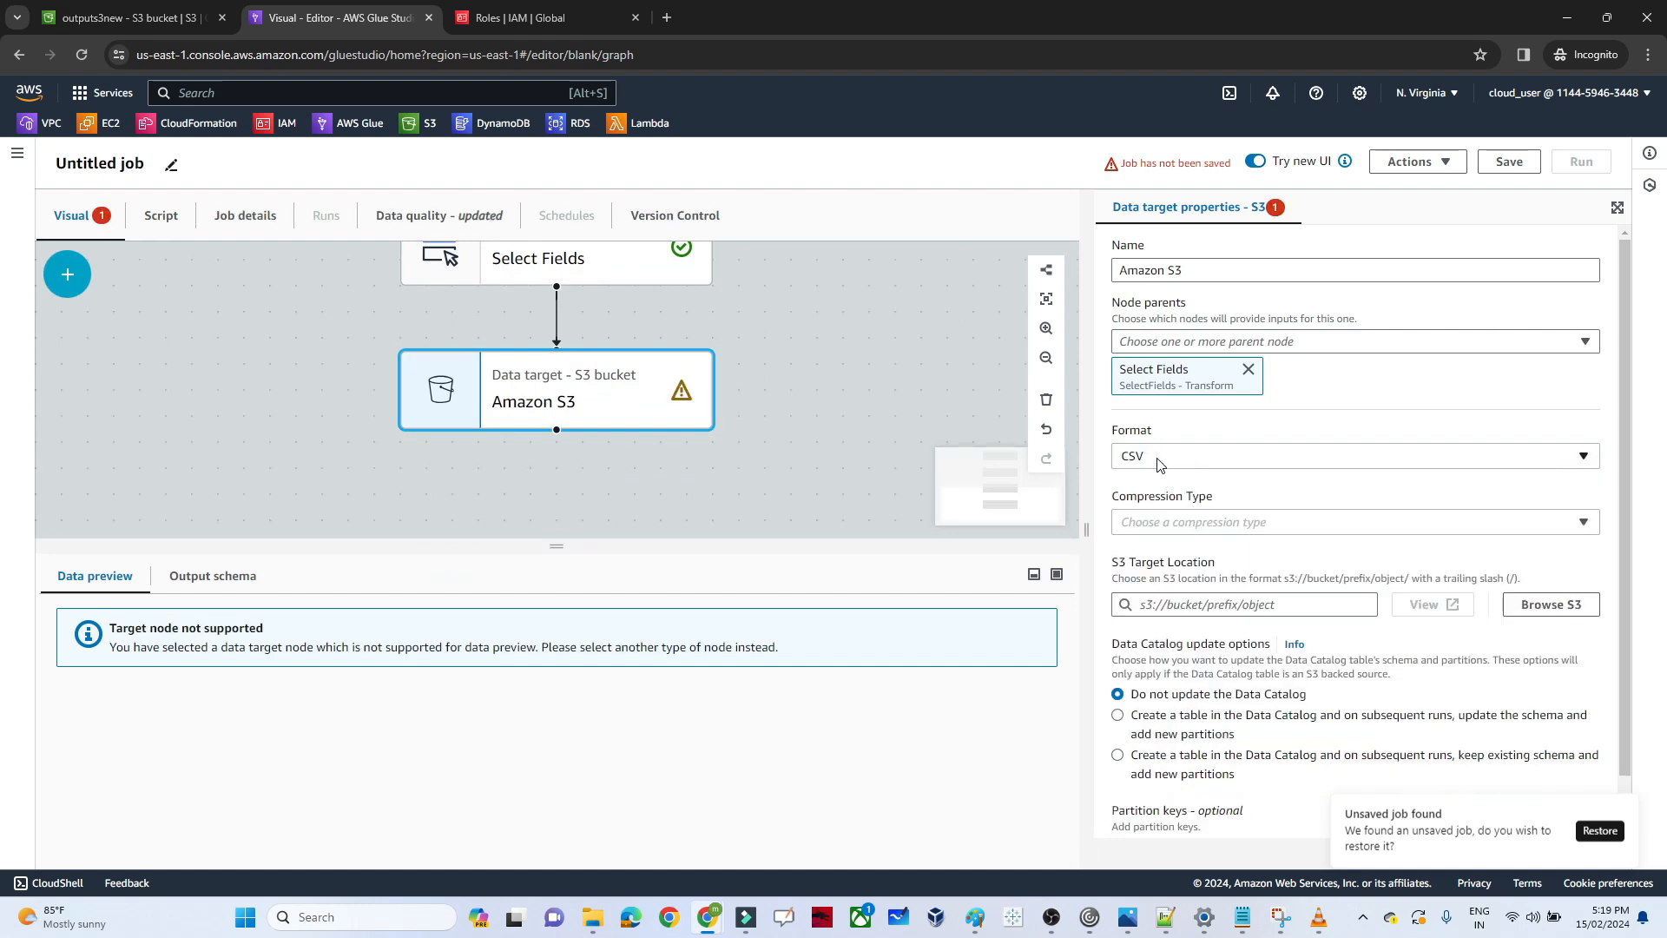
click(1160, 523)
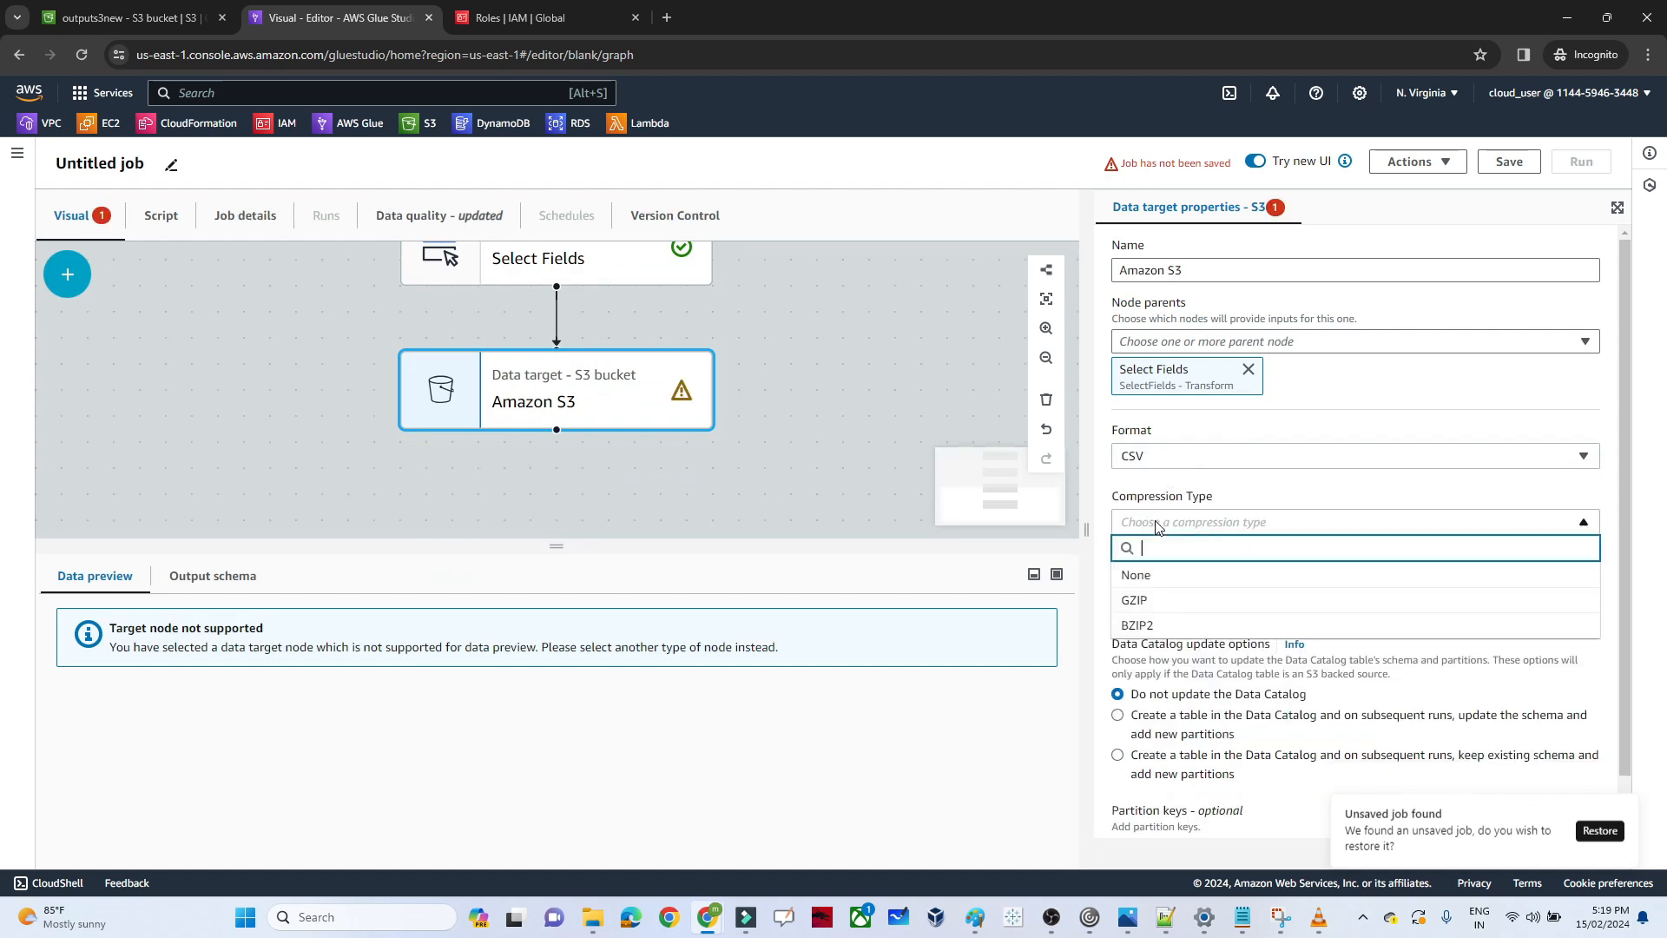
click(1140, 577)
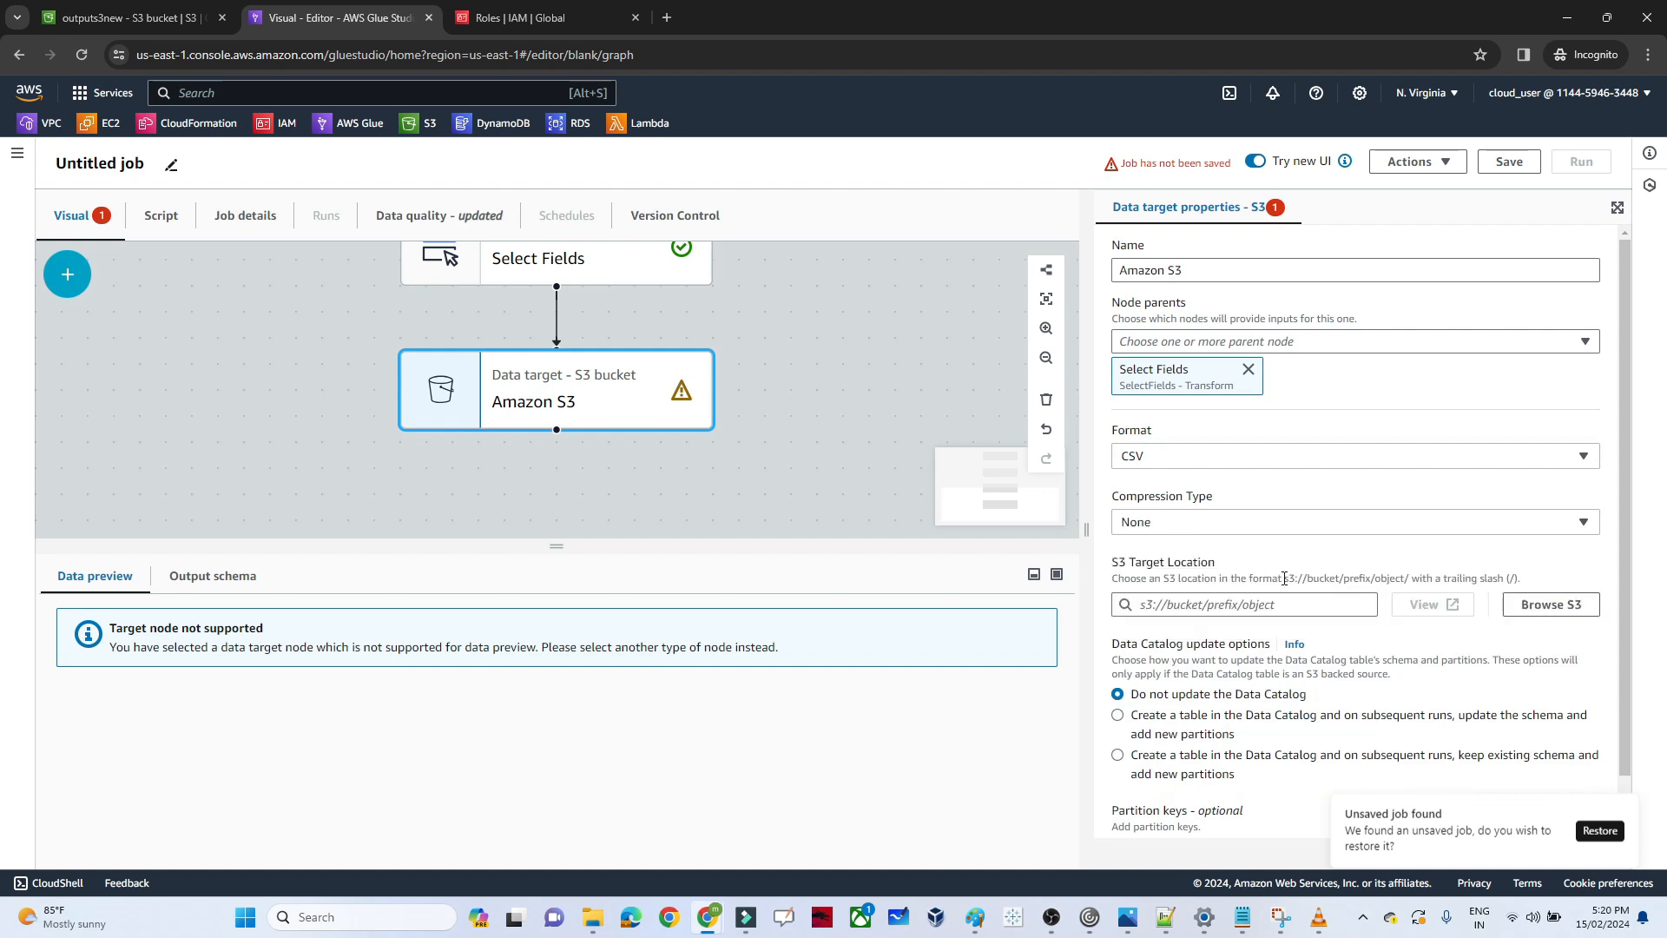
Set the S3 target location to the outputs3new bucket and return to the full pipeline view
click(1542, 605)
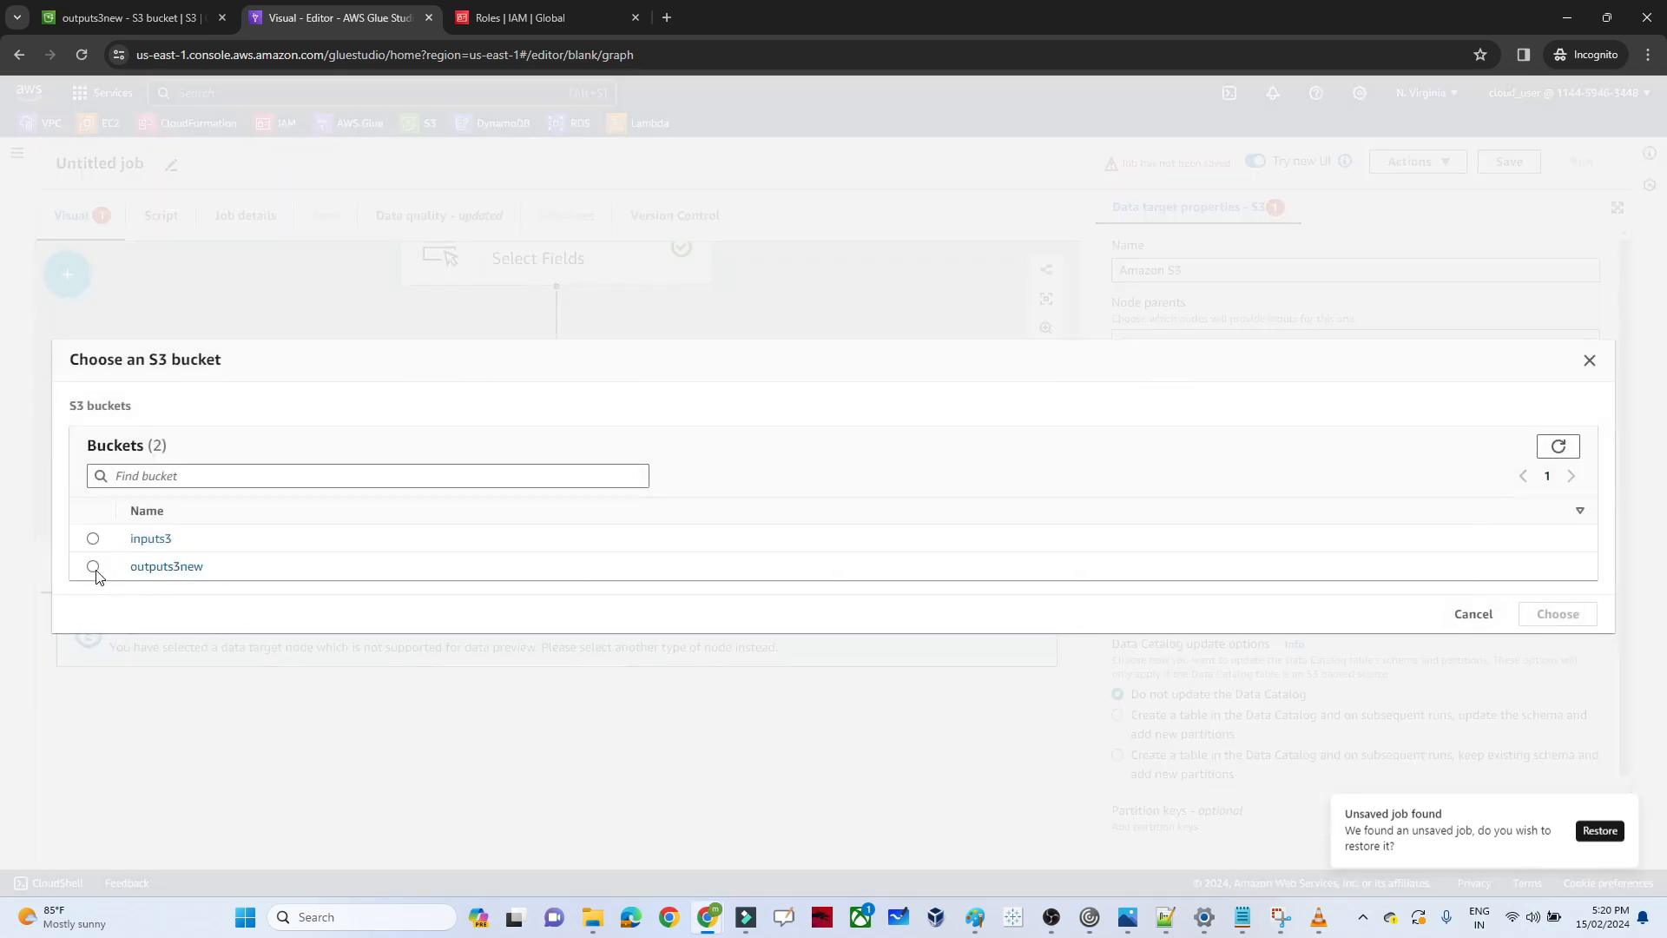
click(93, 567)
click(1550, 615)
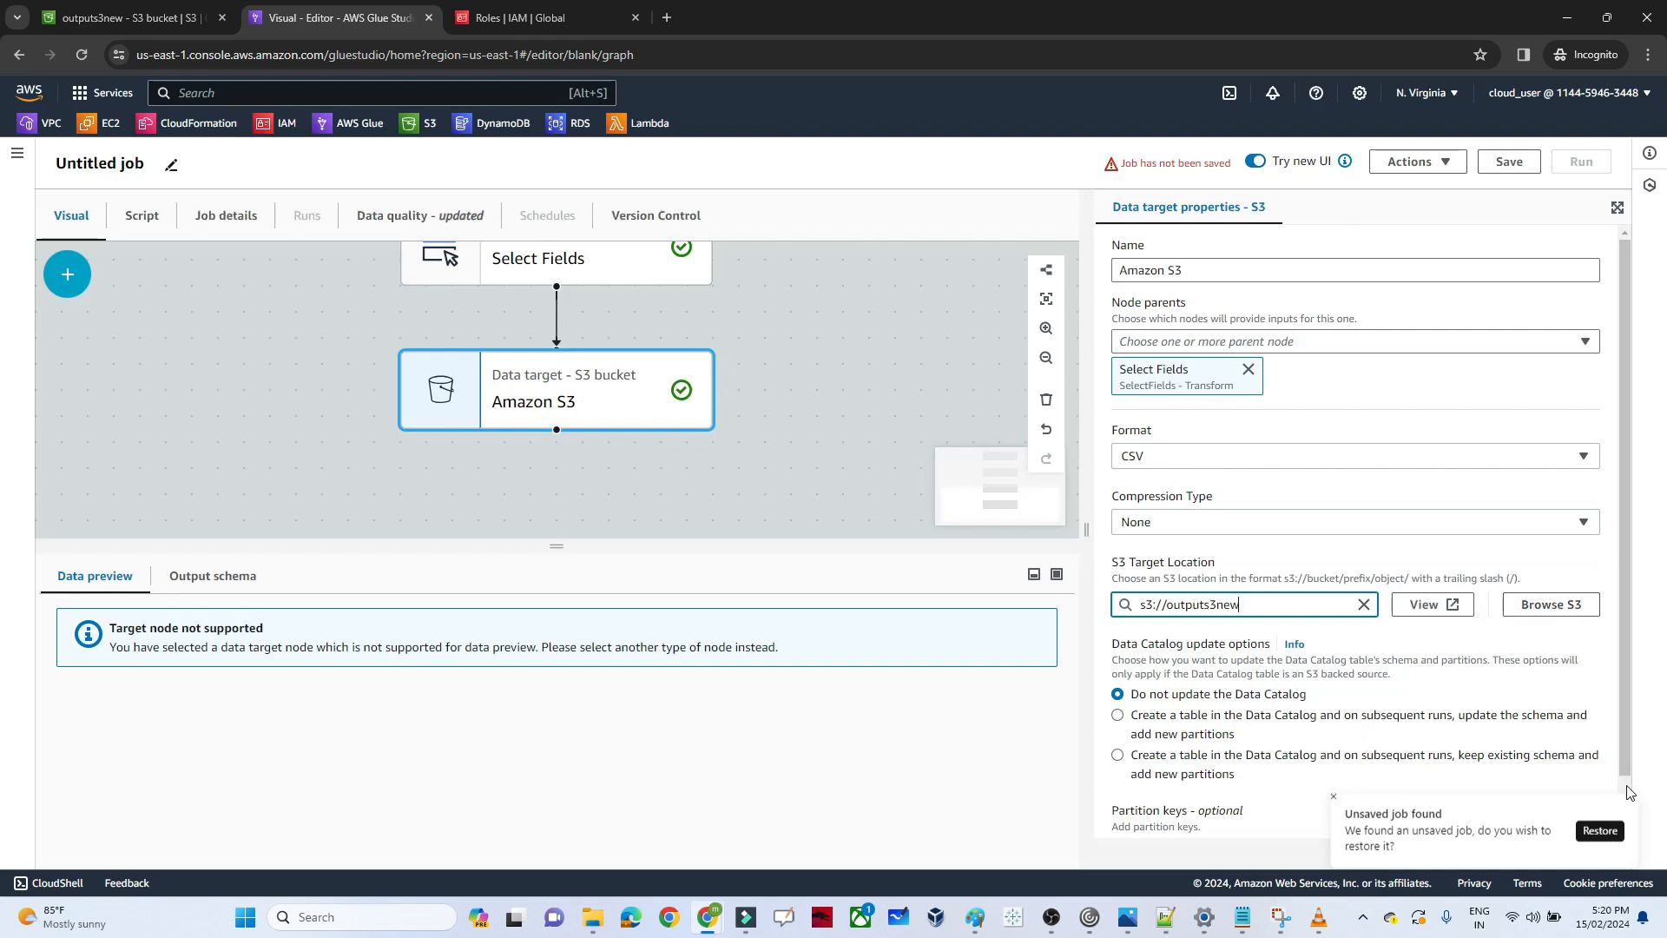
click(758, 467)
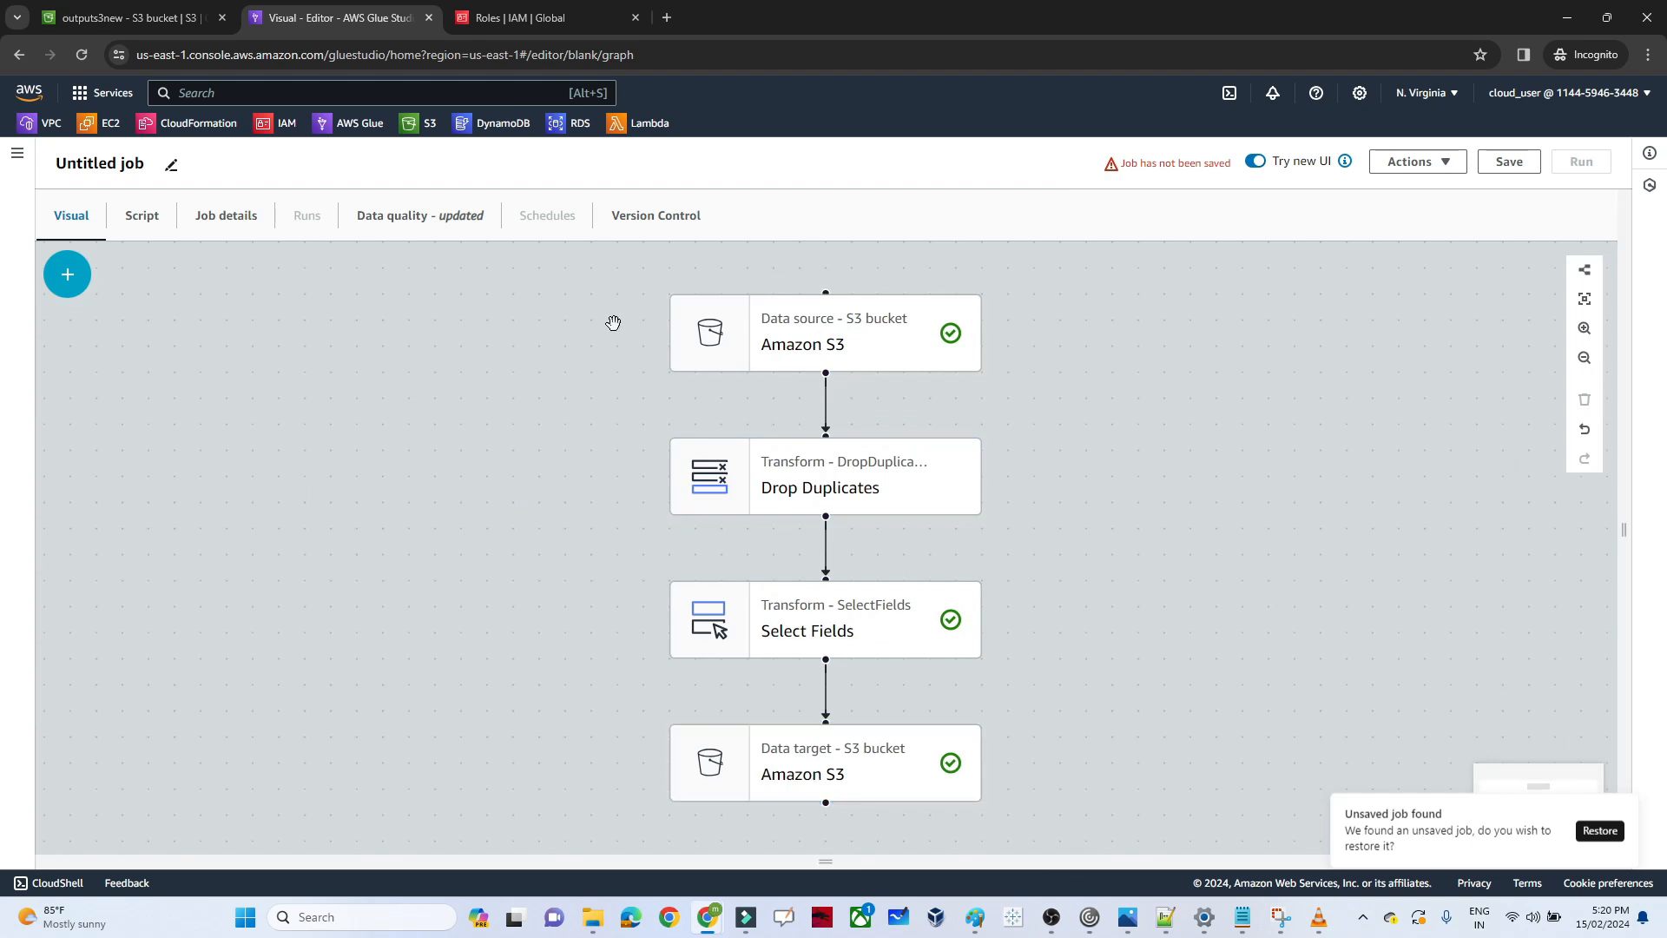
Rename the untitled job as gluelab and save it
click(99, 163)
triple_click(99, 164)
text(g)
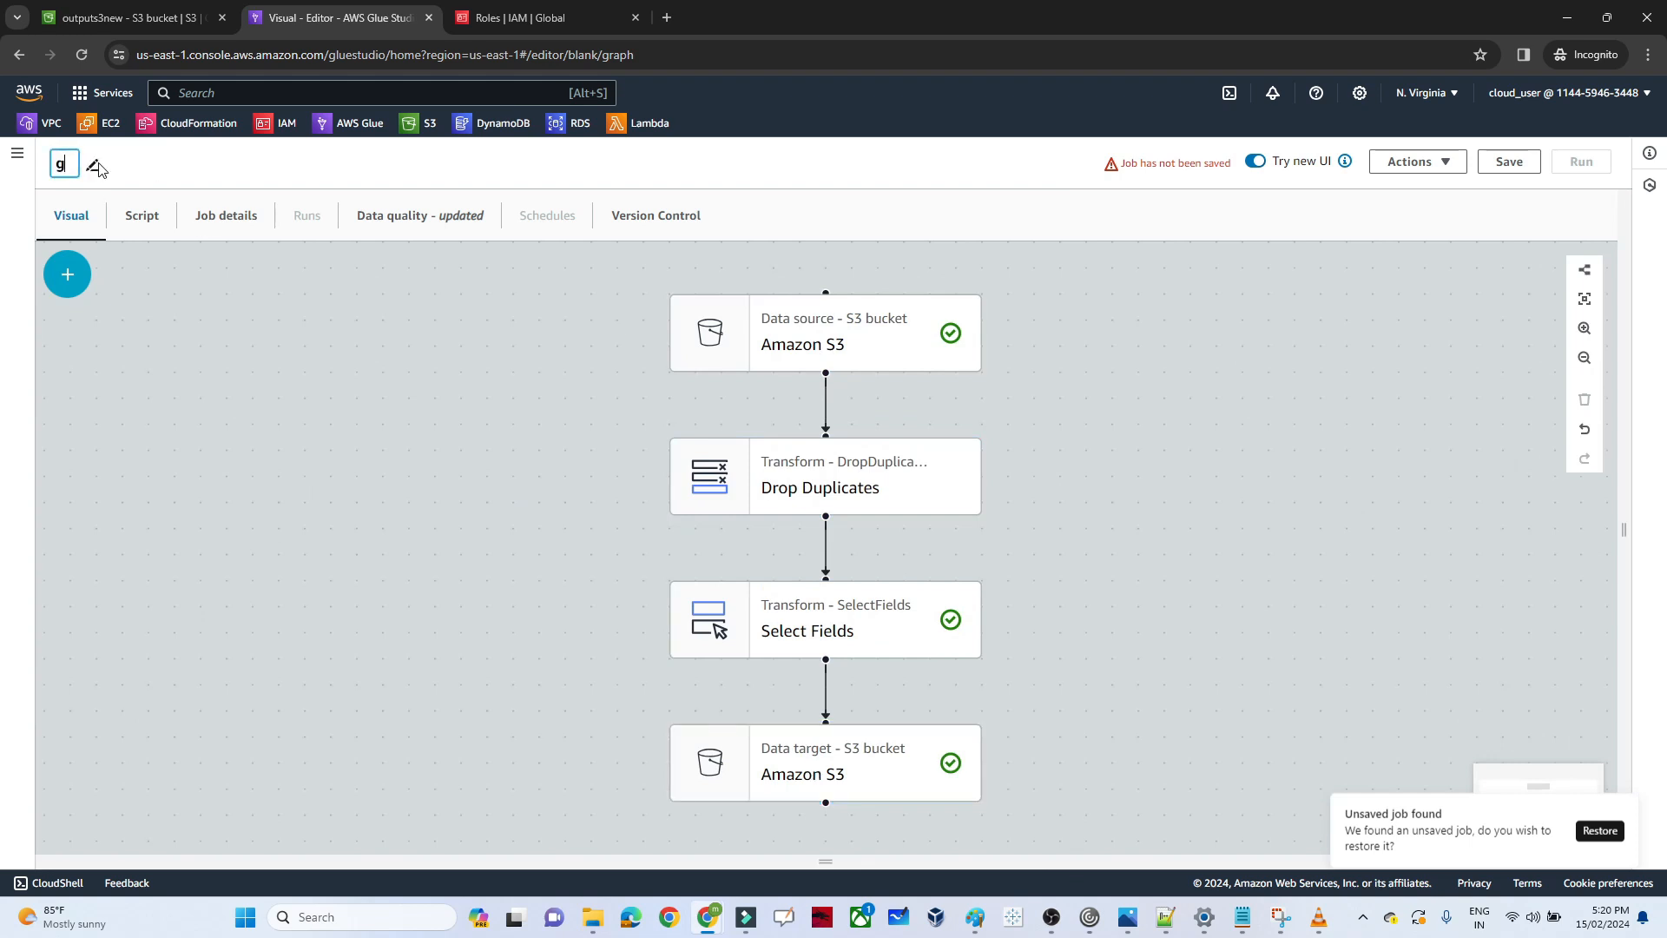
text(luelab)
click(1510, 165)
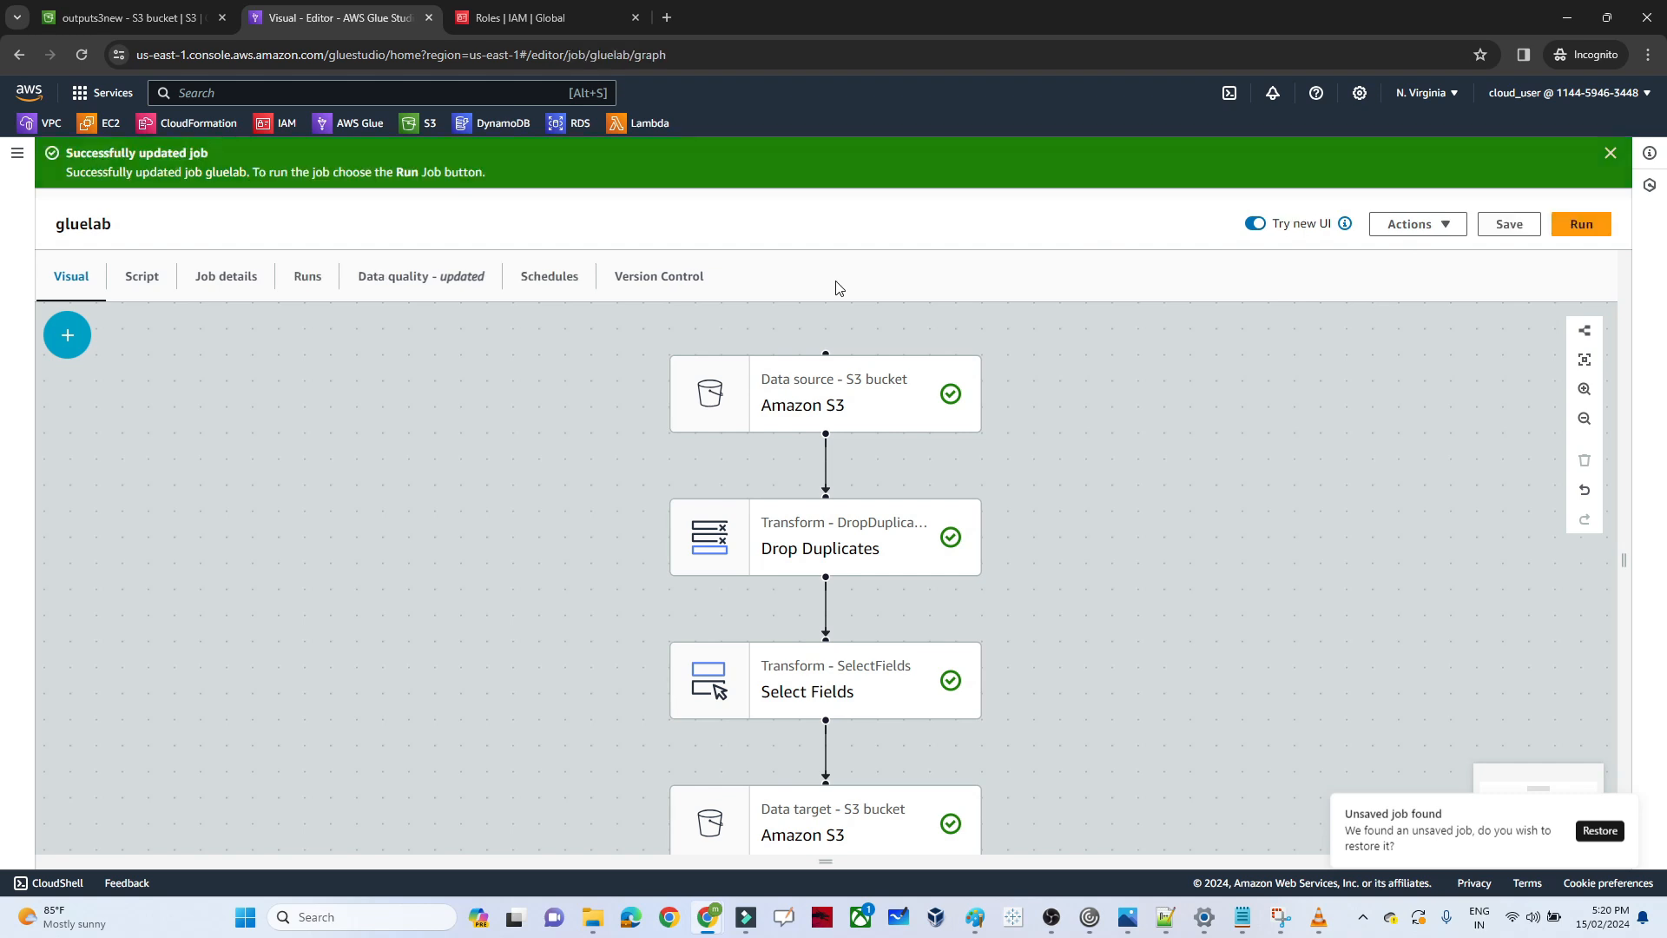
Examine the job's generated script, including the code for the Drop Duplicates, Select Fields and Amazon S3 target nodes
click(144, 288)
click(318, 500)
key(Down)
key(Down)
key(Down)
key(Down)
key(Down)
key(Down)
key(Down)
key(Down)
key(Down)
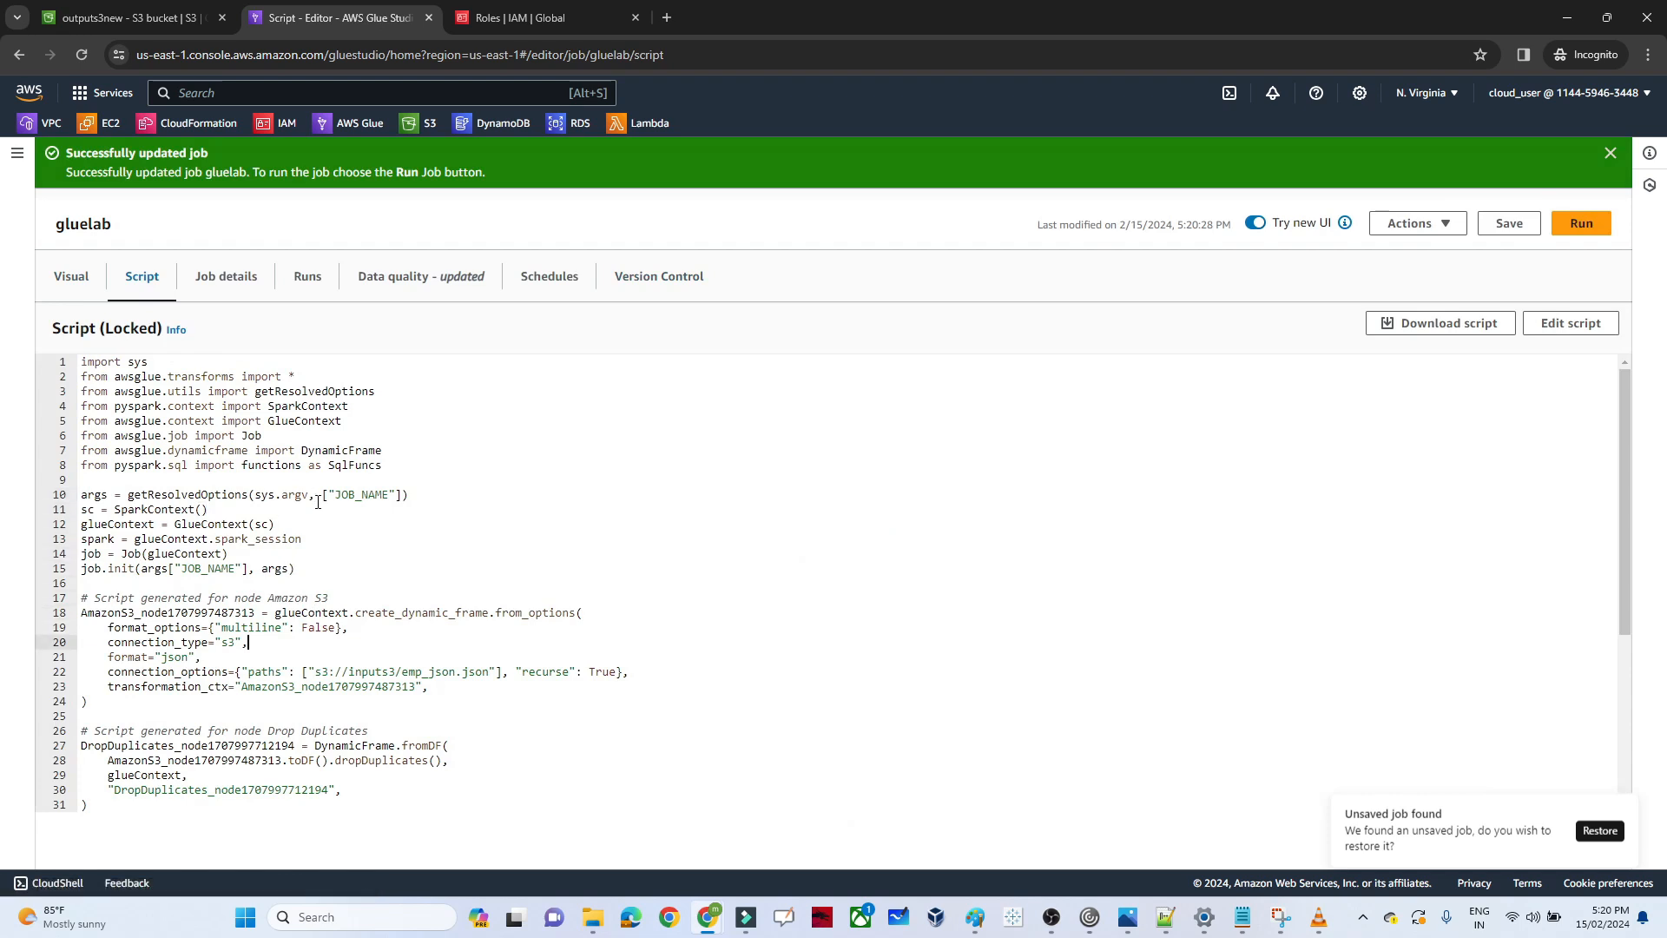
key(Down)
key(Down)
key(Down)
key(Down)
key(Down)
key(Down)
key(Down)
key(Down)
key(Down)
key(Down)
key(Down)
key(Down)
key(Down)
key(Down)
key(Down)
key(Down)
key(Down)
key(Down)
key(Down)
key(Down)
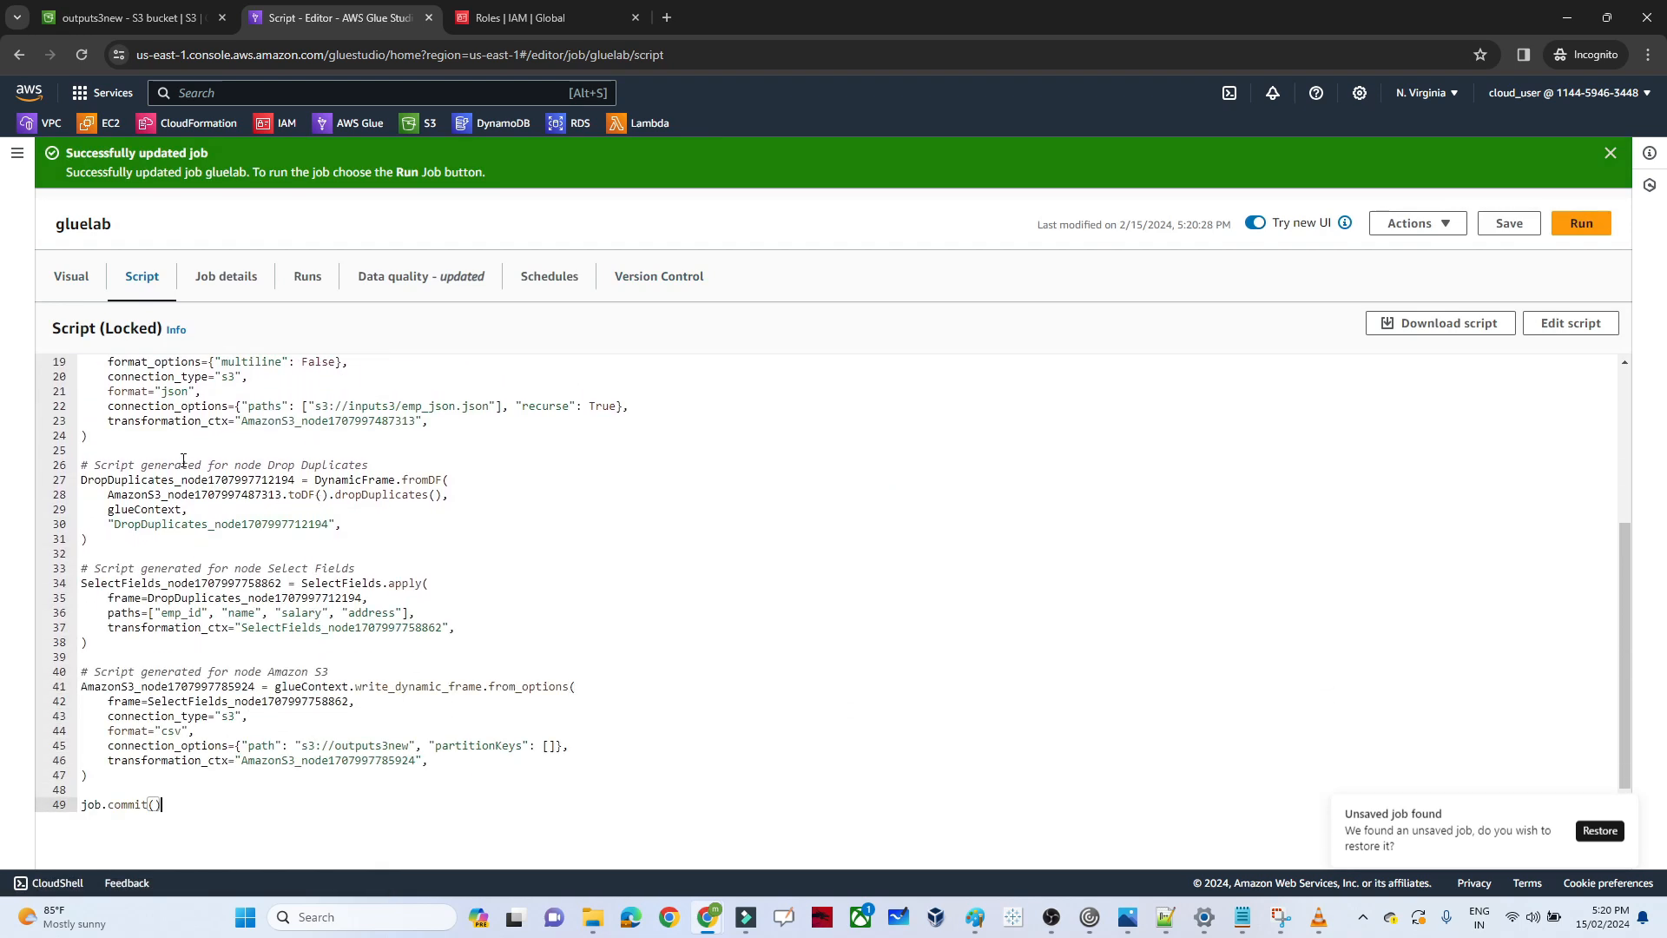
double_click(152, 480)
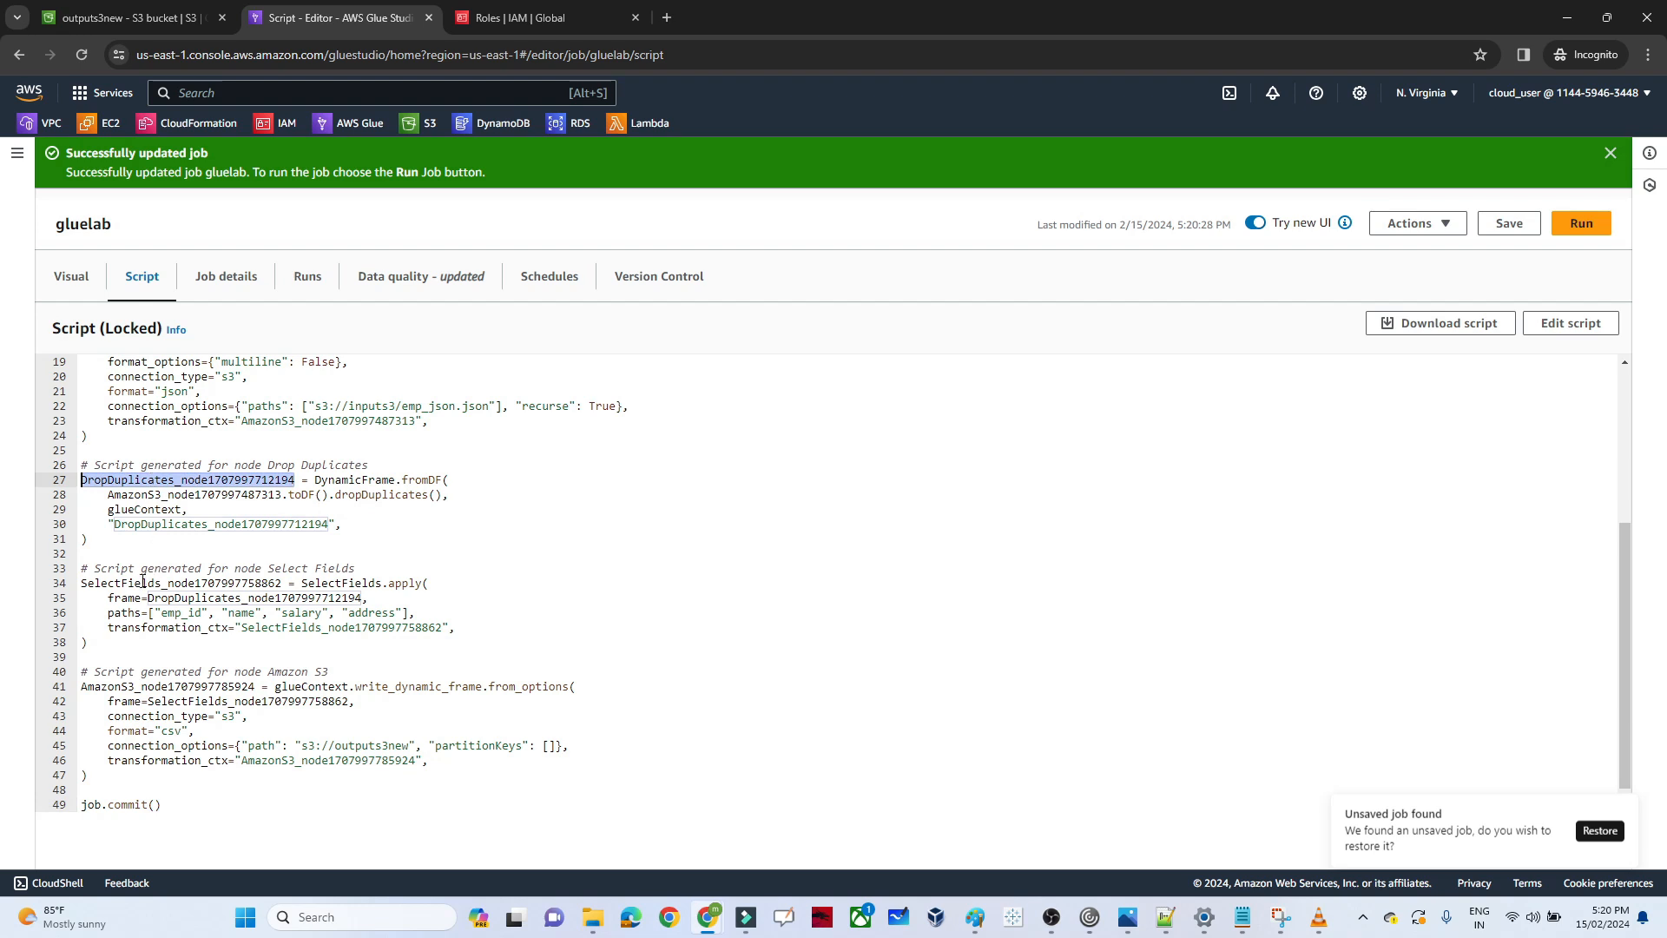
double_click(137, 583)
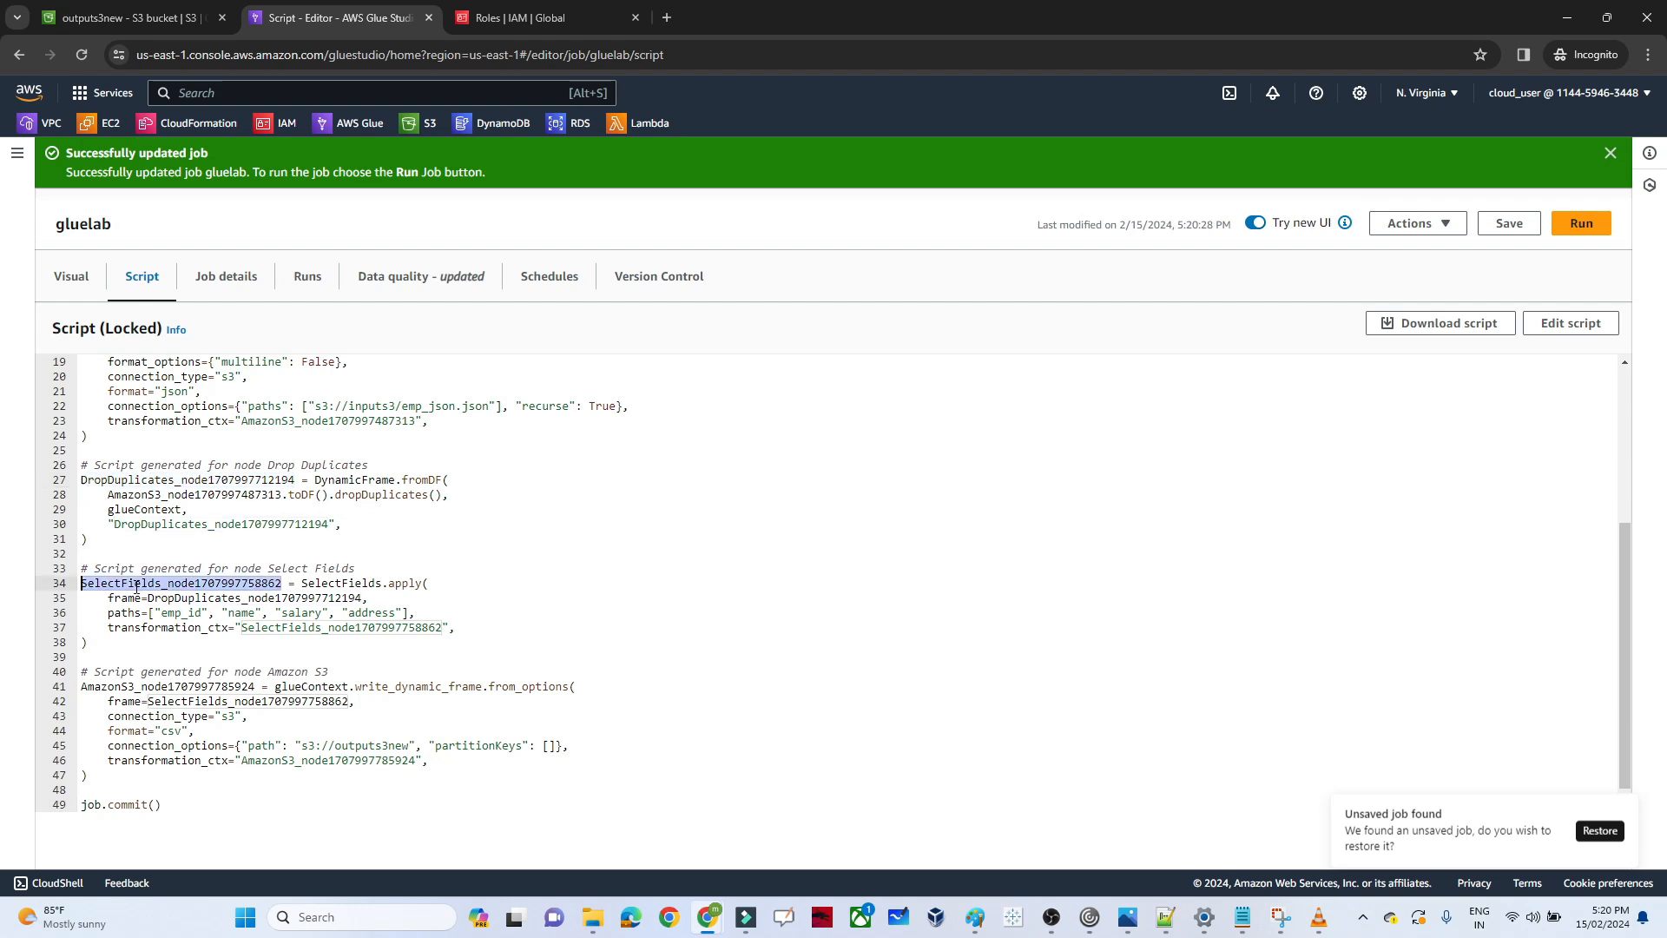
click(154, 672)
key(Down)
key(Down)
key(Down)
key(Down)
key(Down)
key(Down)
key(Down)
key(Down)
key(Down)
key(Down)
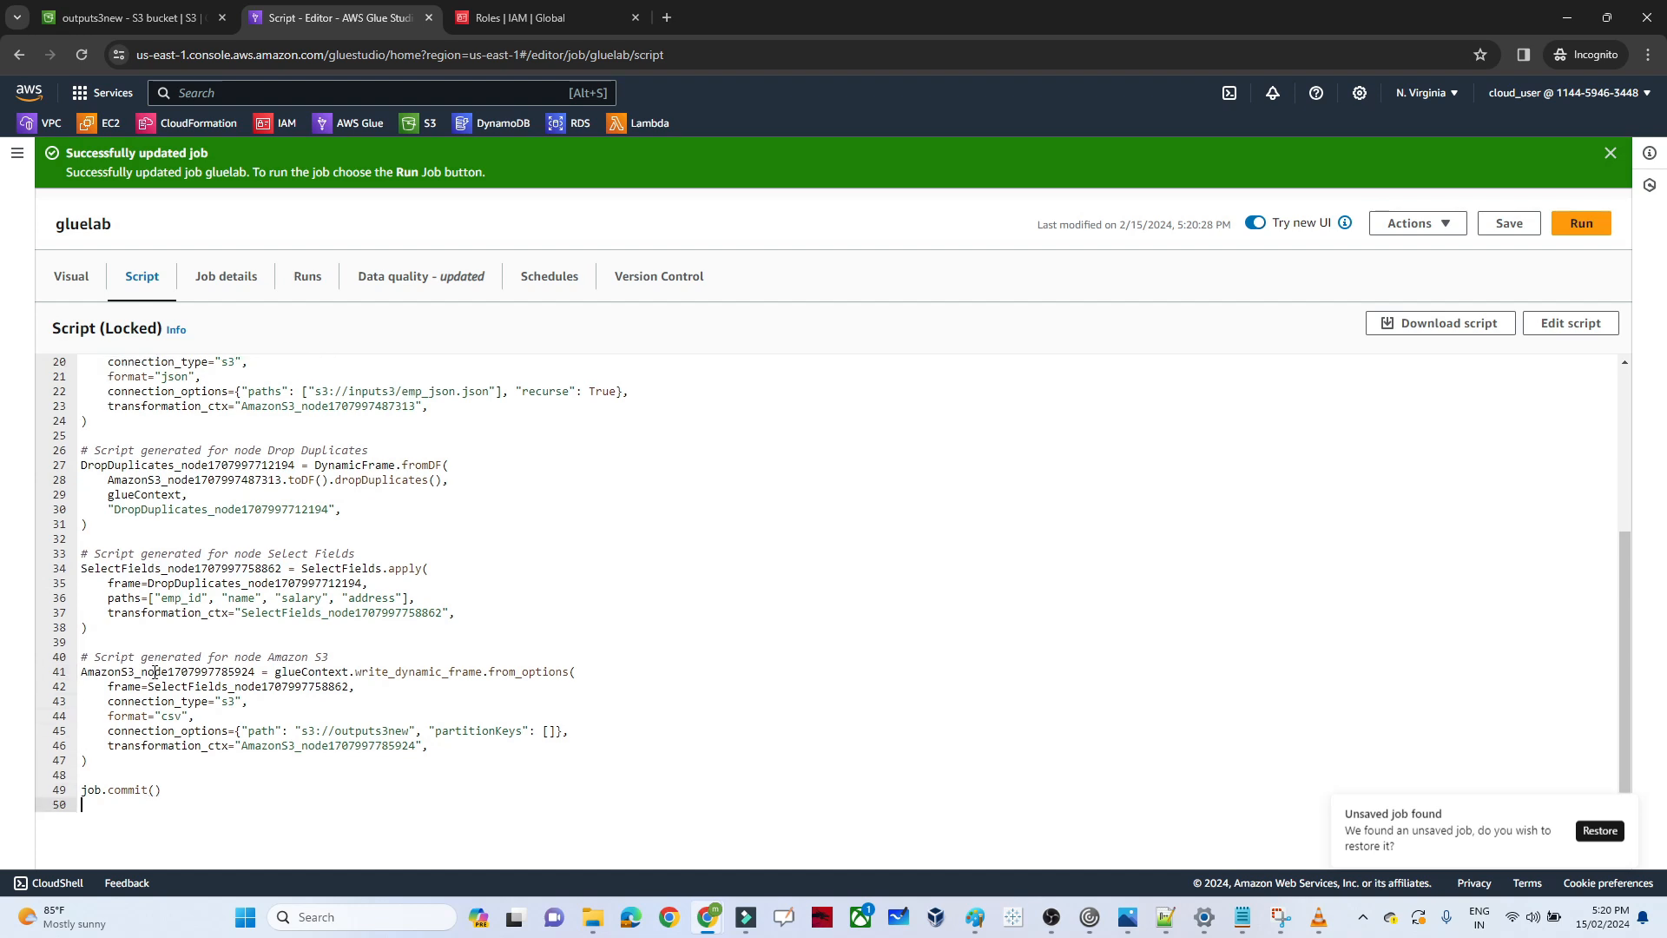
click(209, 597)
Set the requested number of workers to 2 in the job's details
click(227, 295)
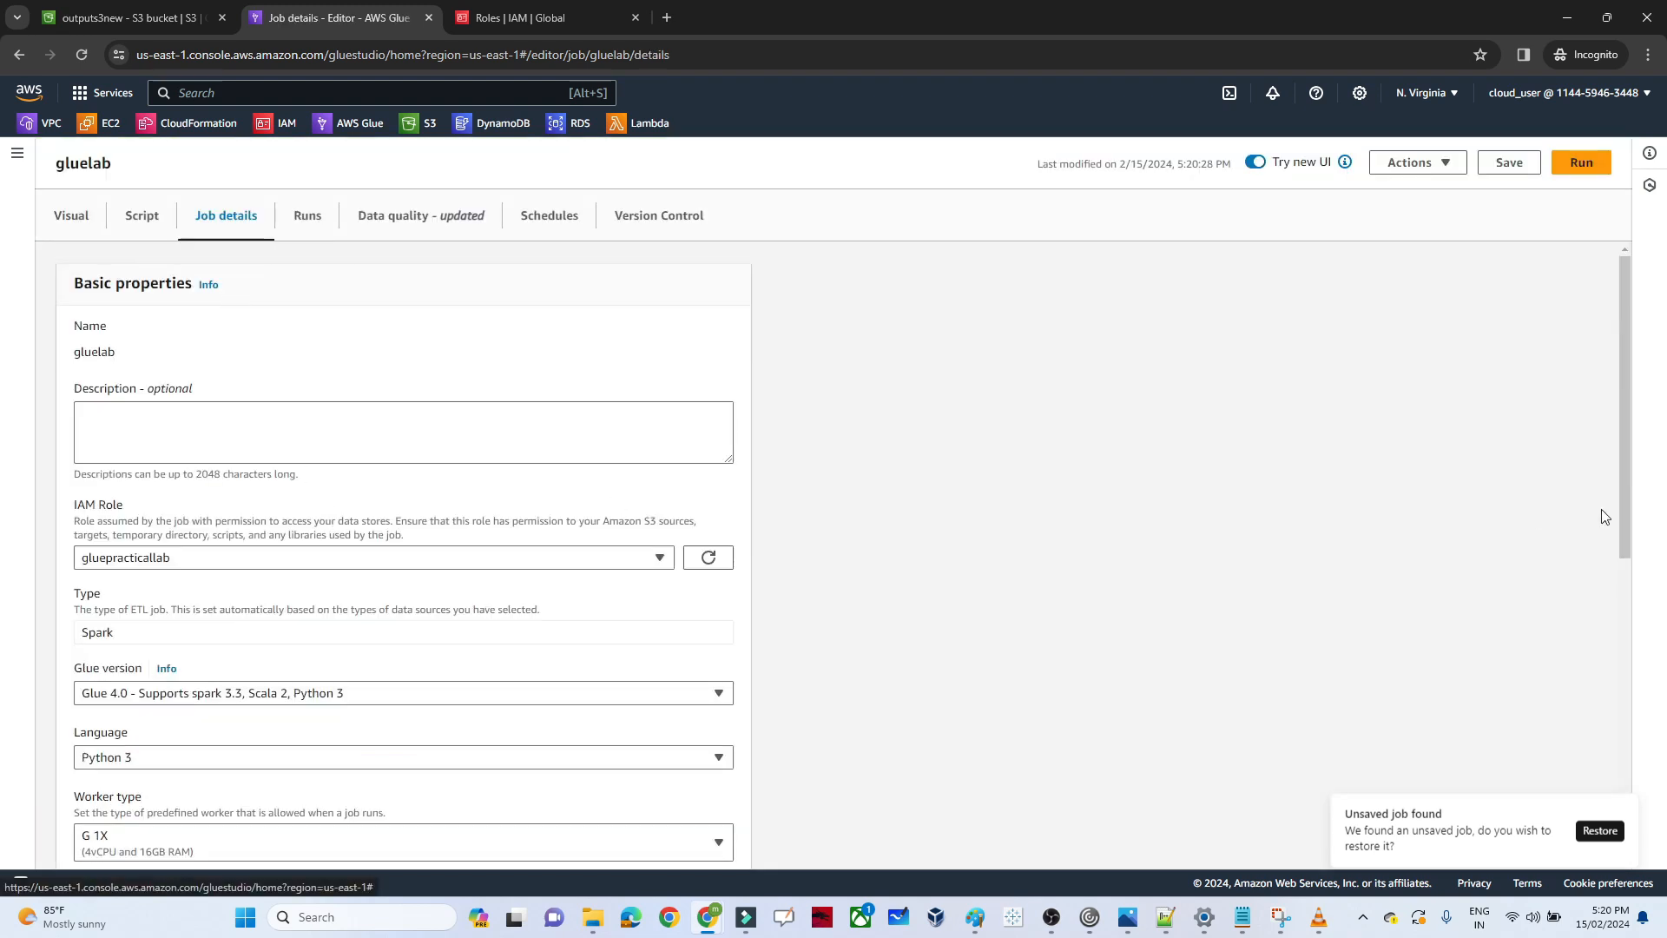
drag(1629, 527, 1620, 594)
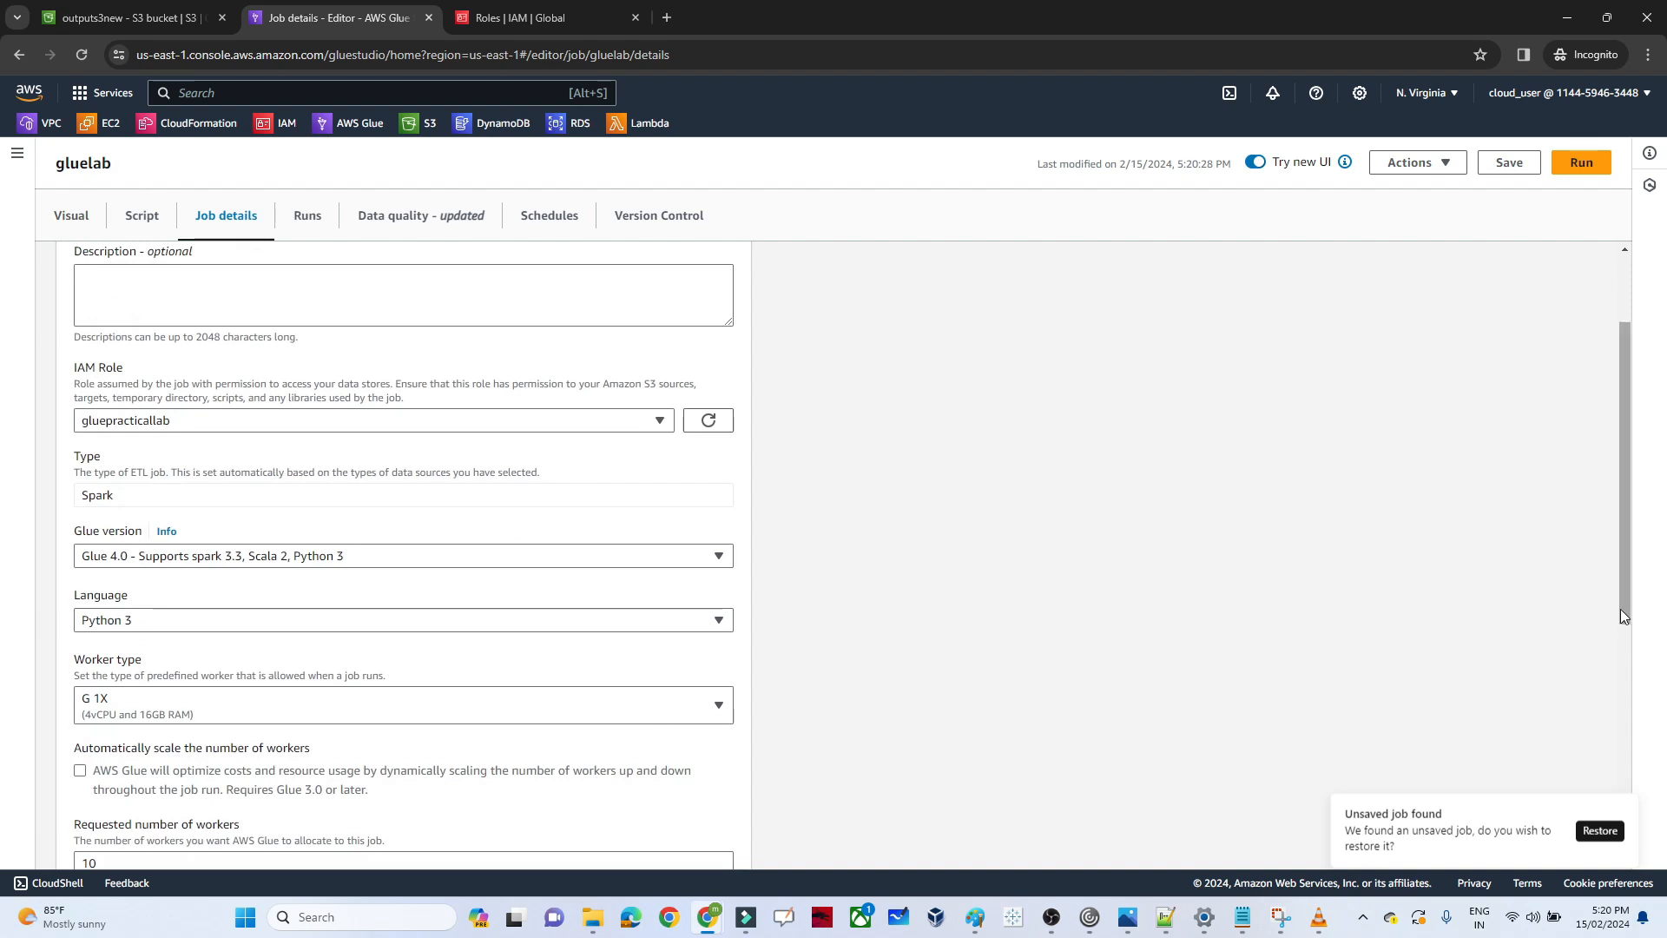
drag(1620, 608, 1622, 733)
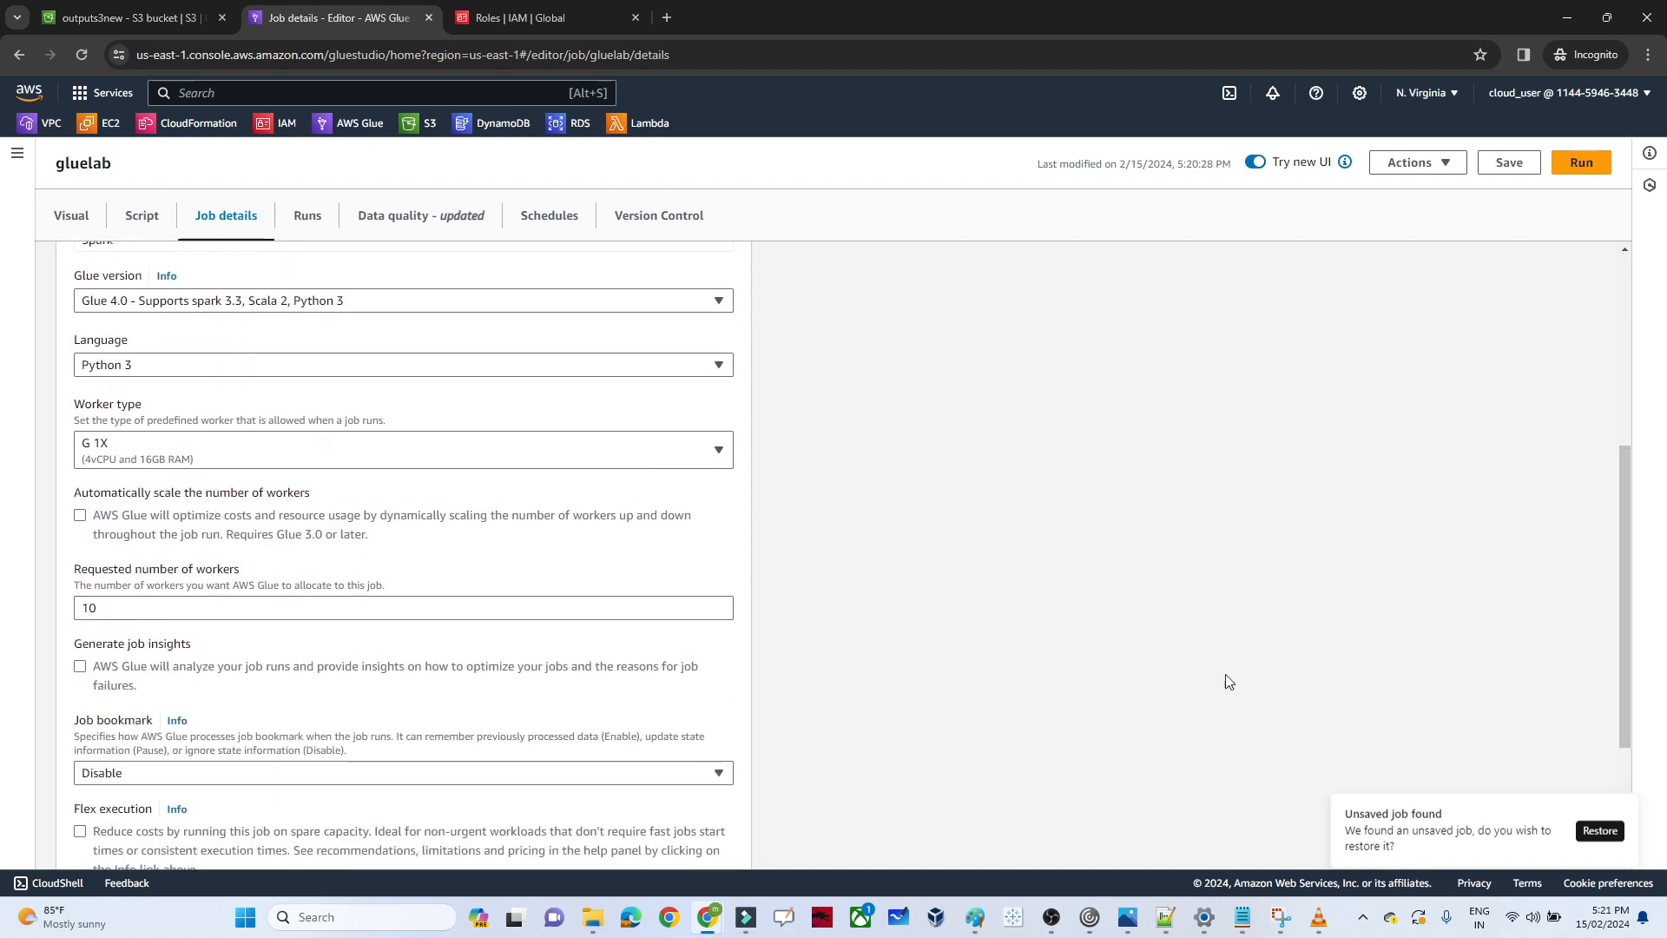
click(147, 614)
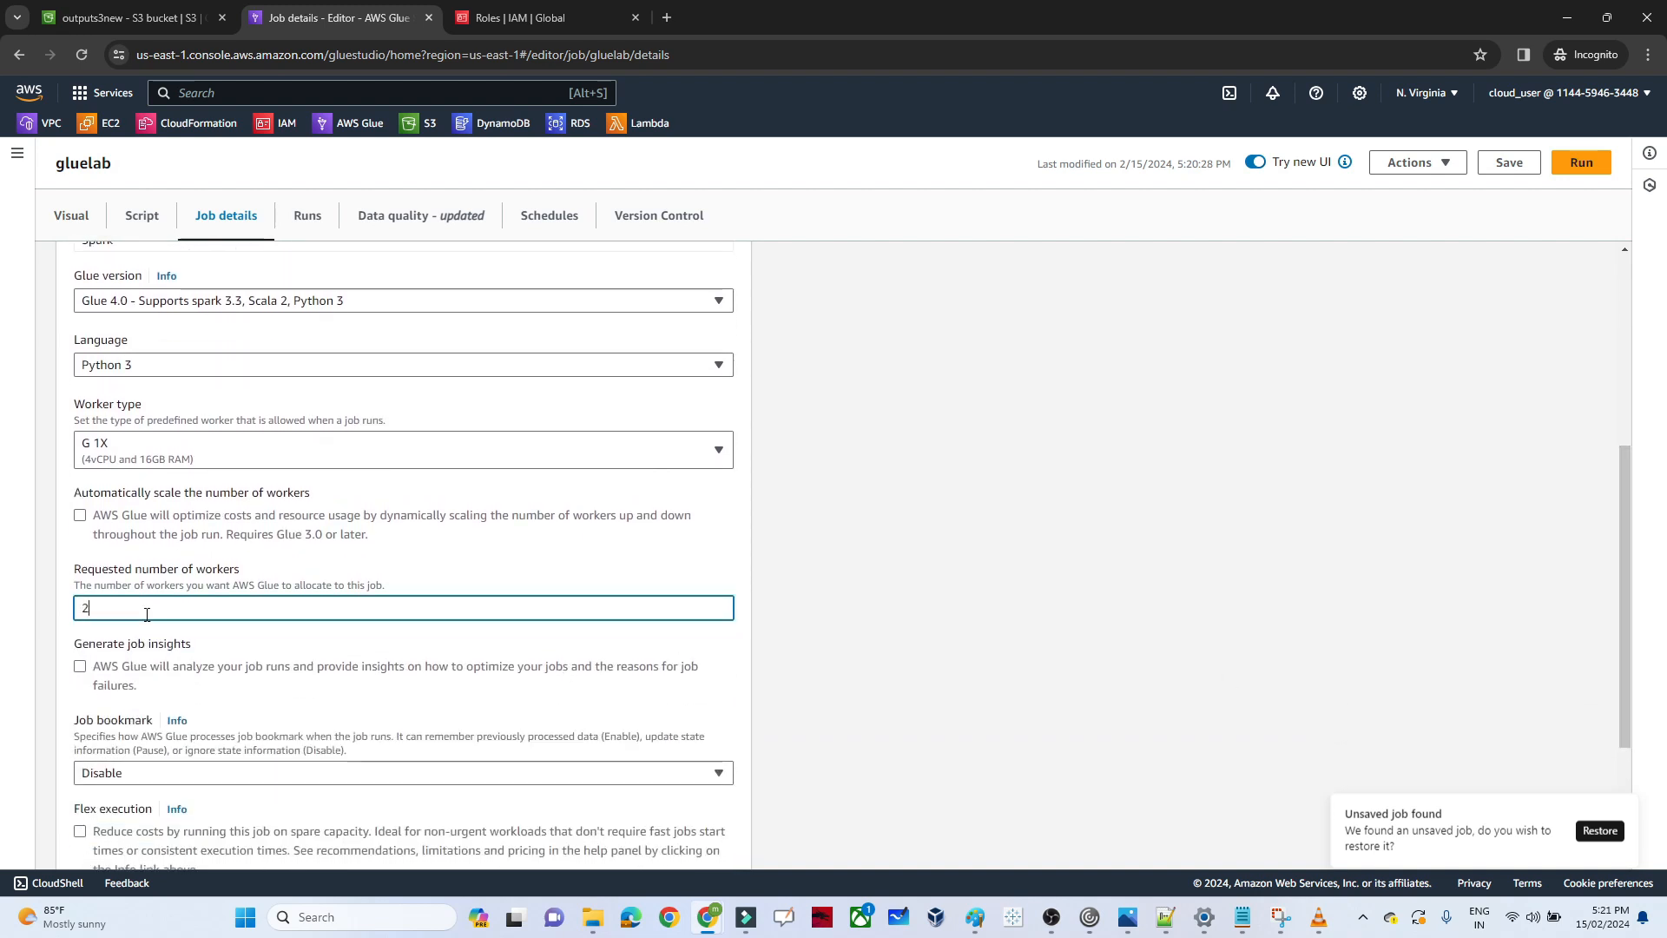
drag(1628, 663, 1615, 389)
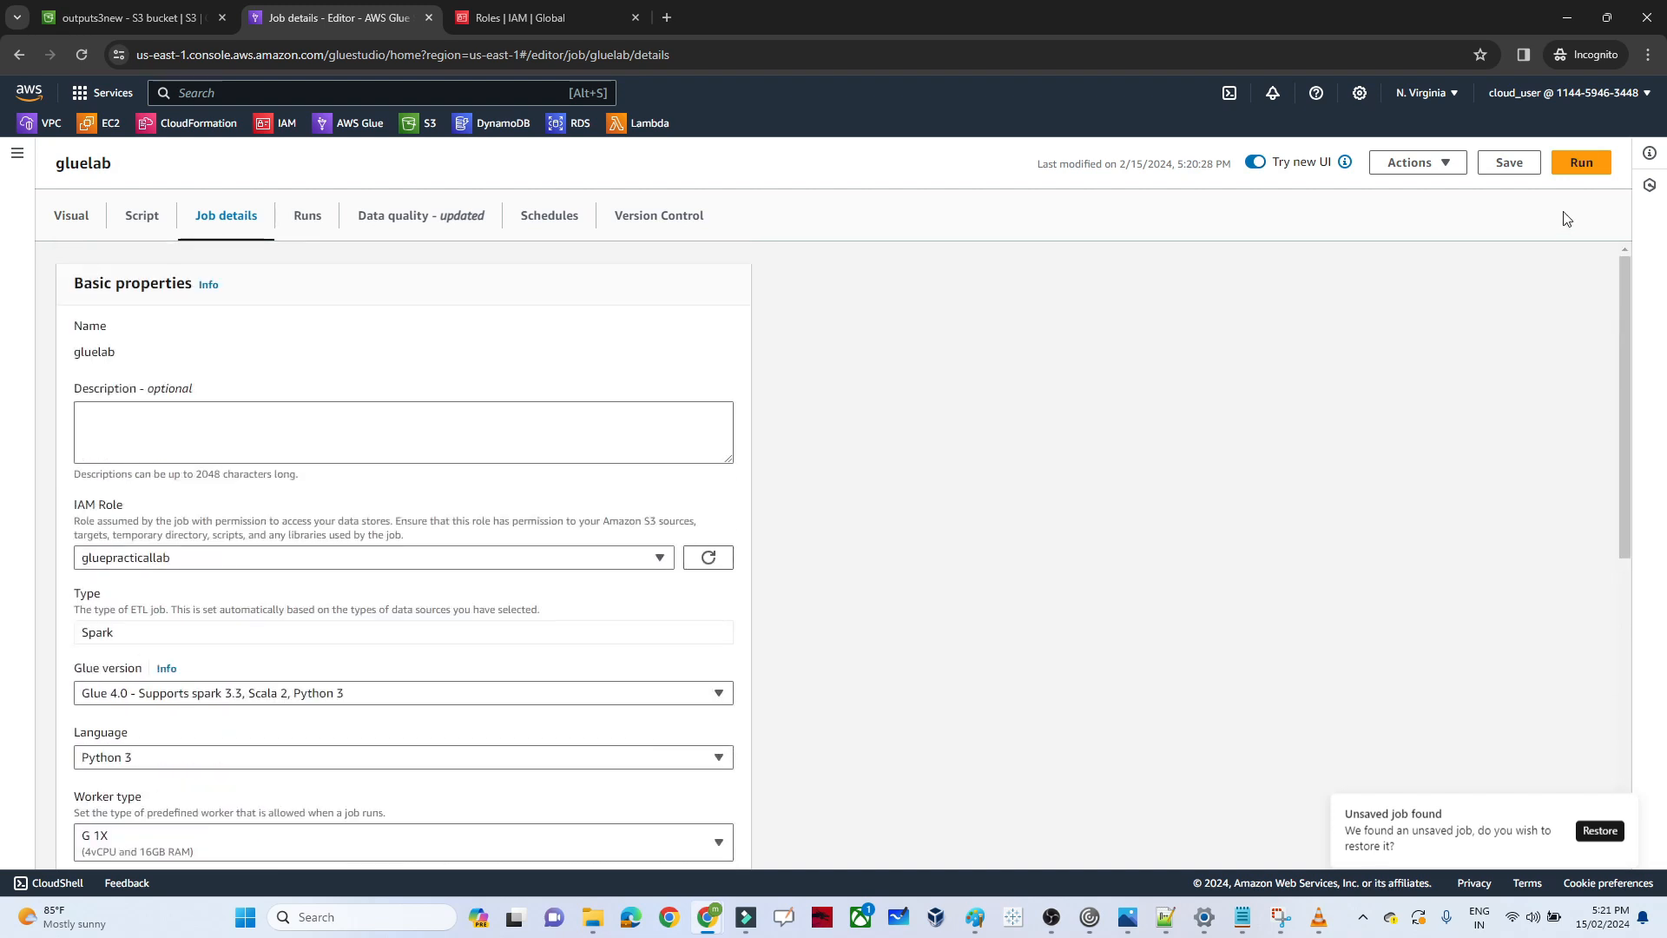
Save the gluelab job and start a run of it from its run history
click(1509, 163)
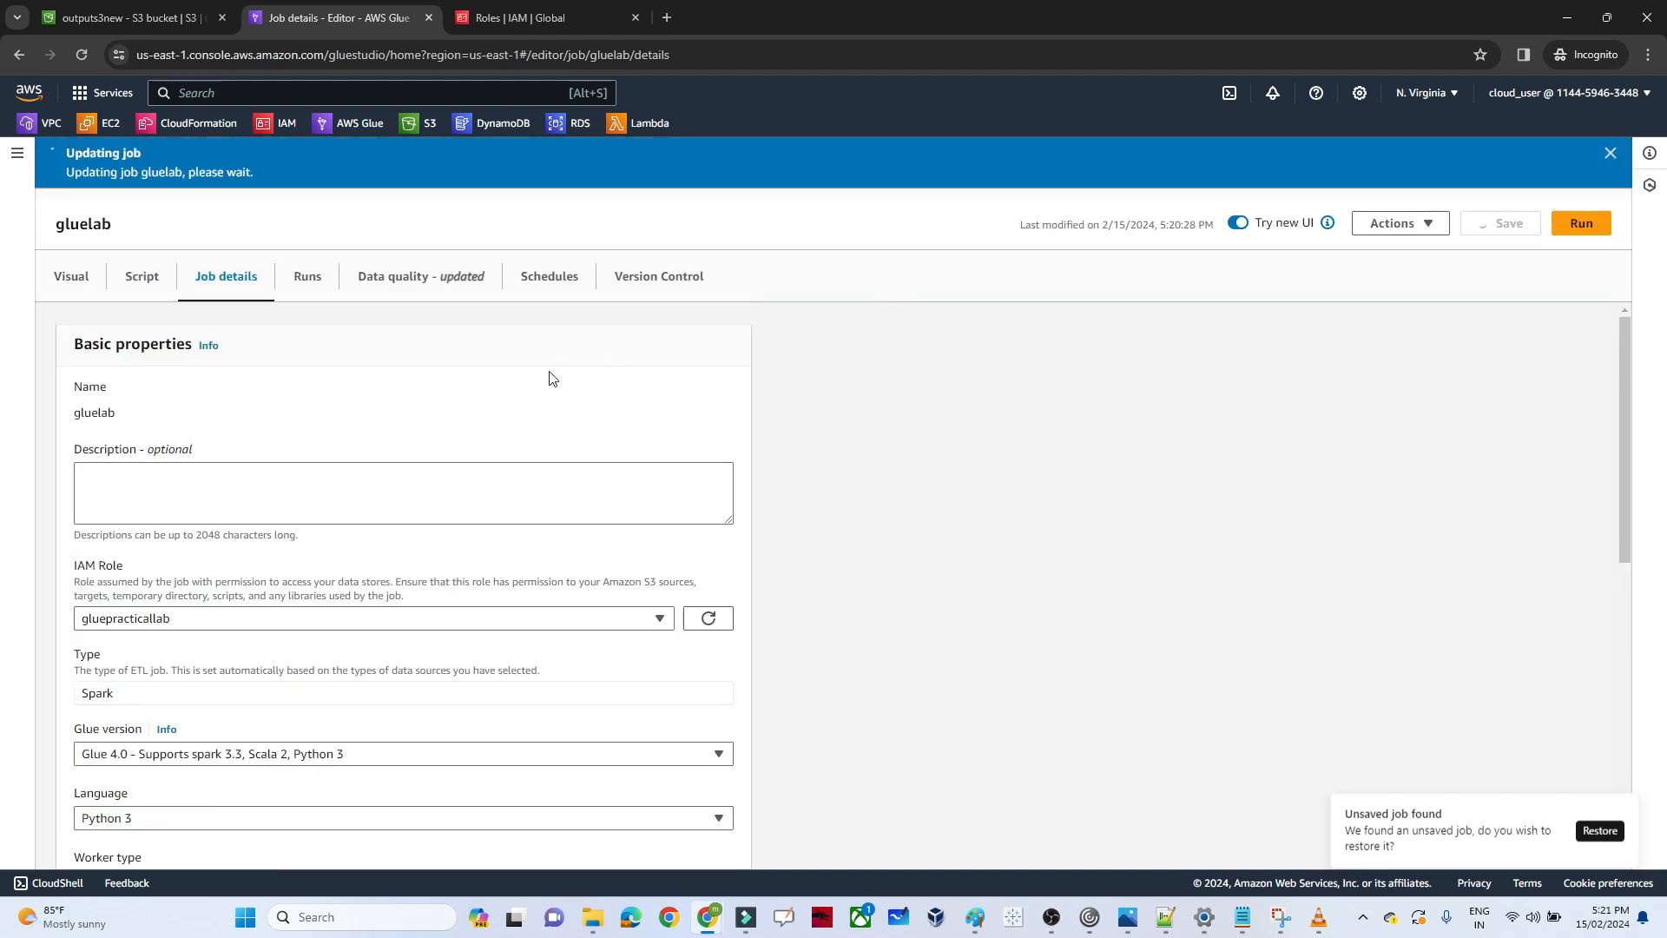
click(315, 280)
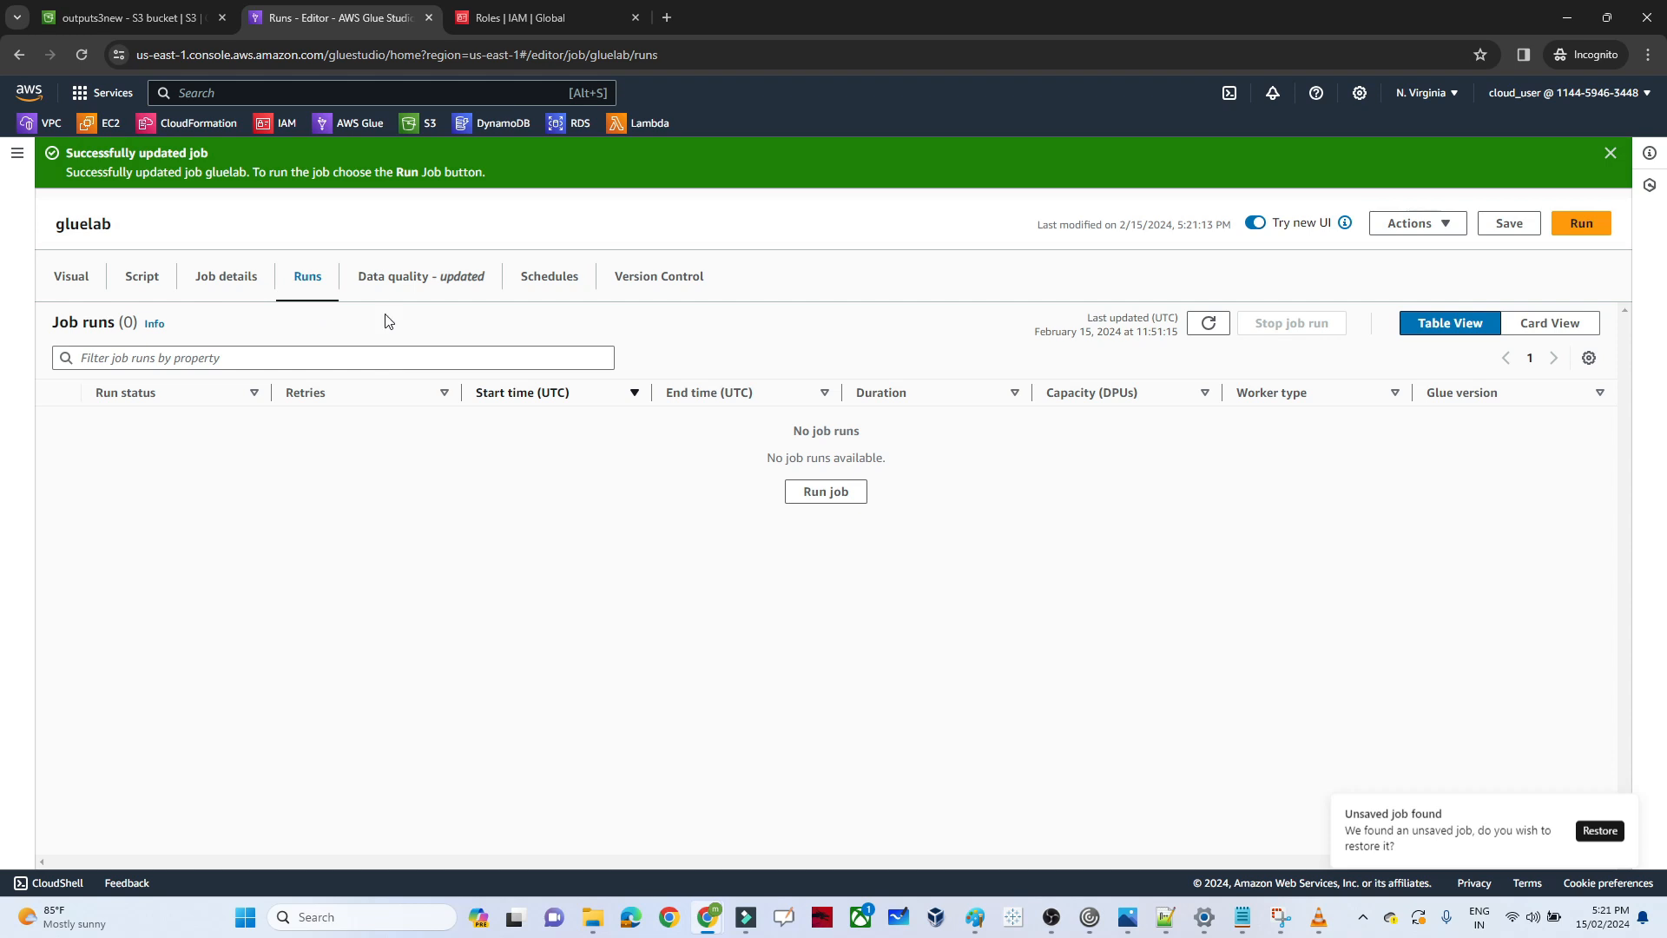
click(1578, 224)
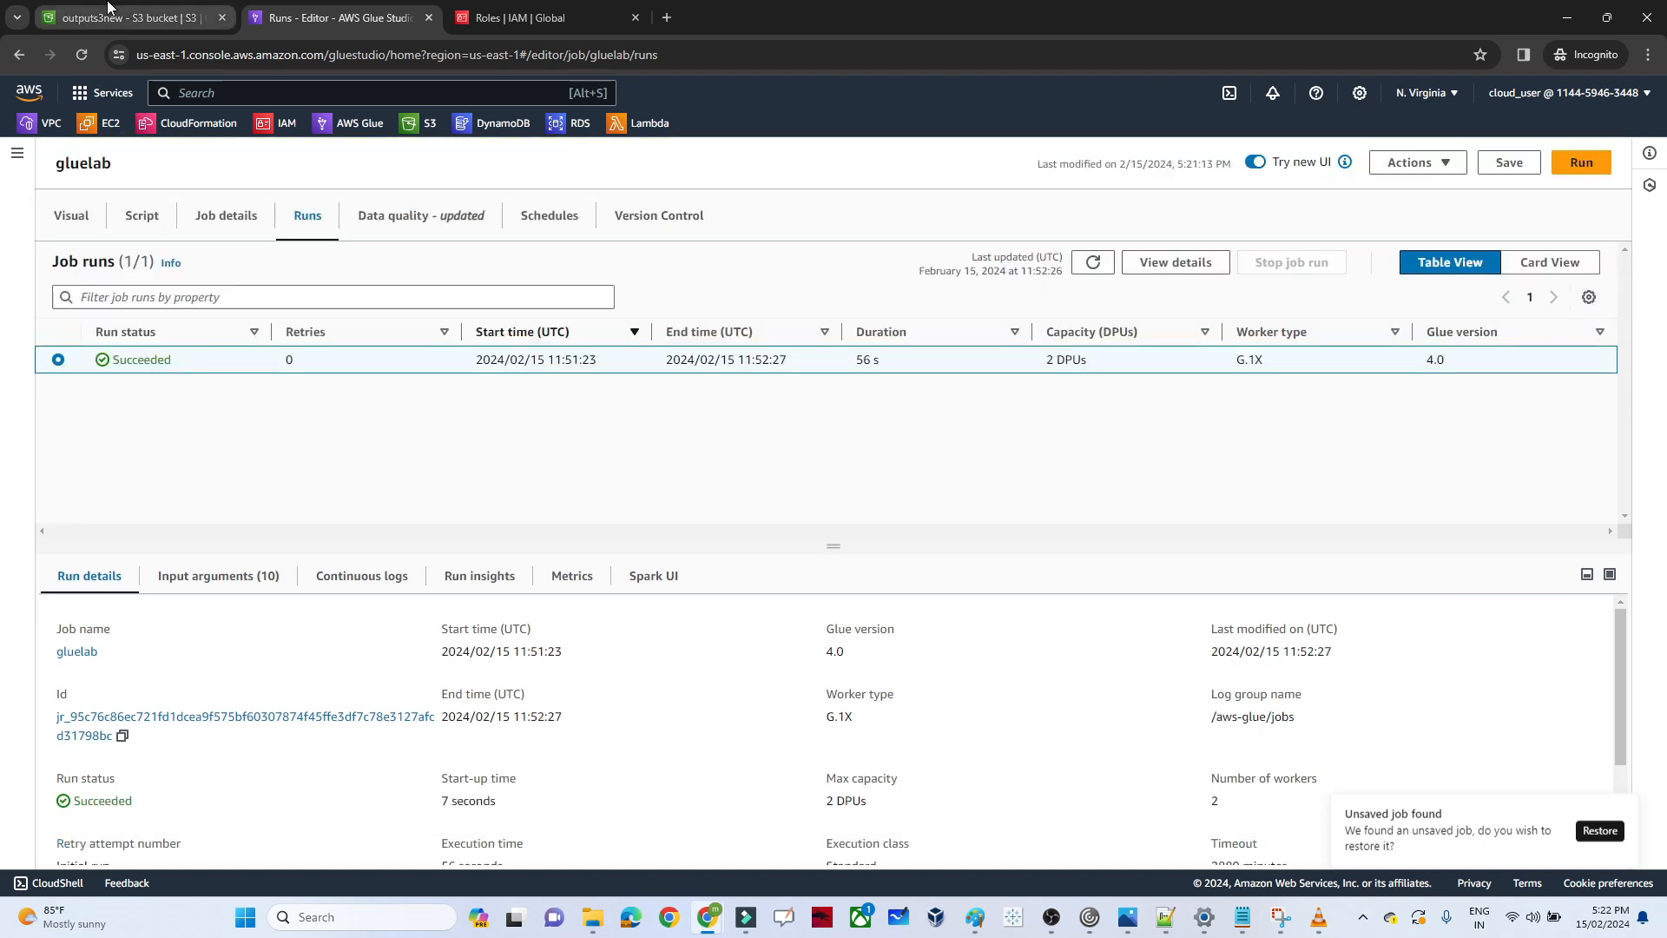
Return to the outputs3new bucket and refresh its object list to check the job's output
click(130, 17)
click(1168, 634)
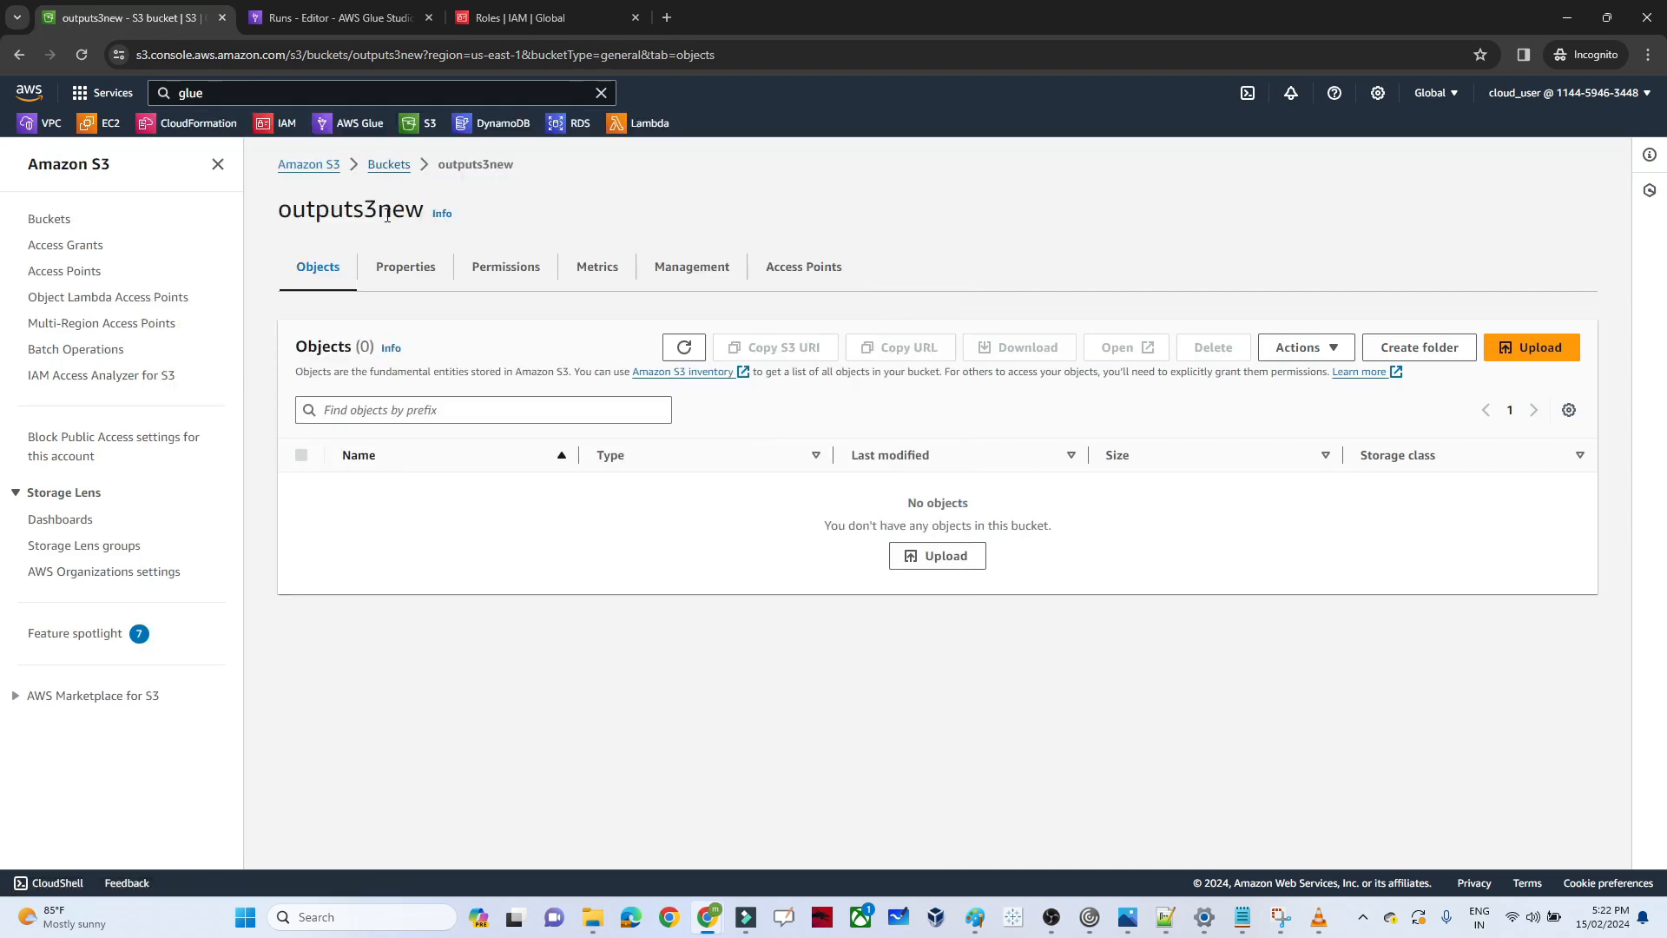
click(683, 346)
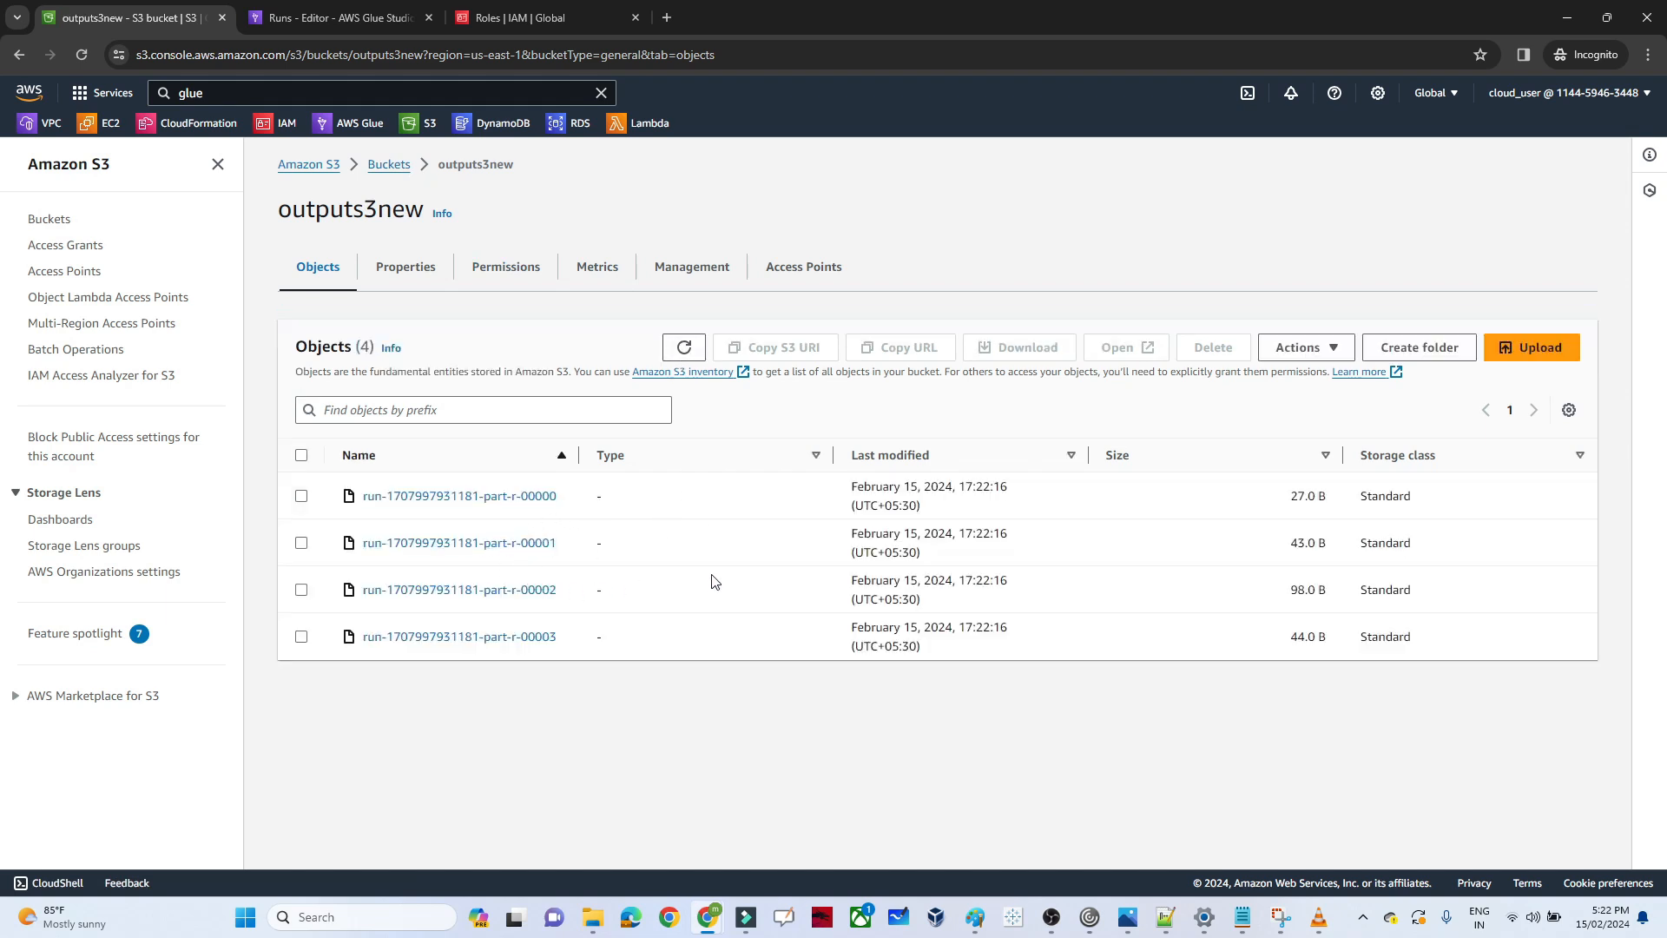
click(445, 591)
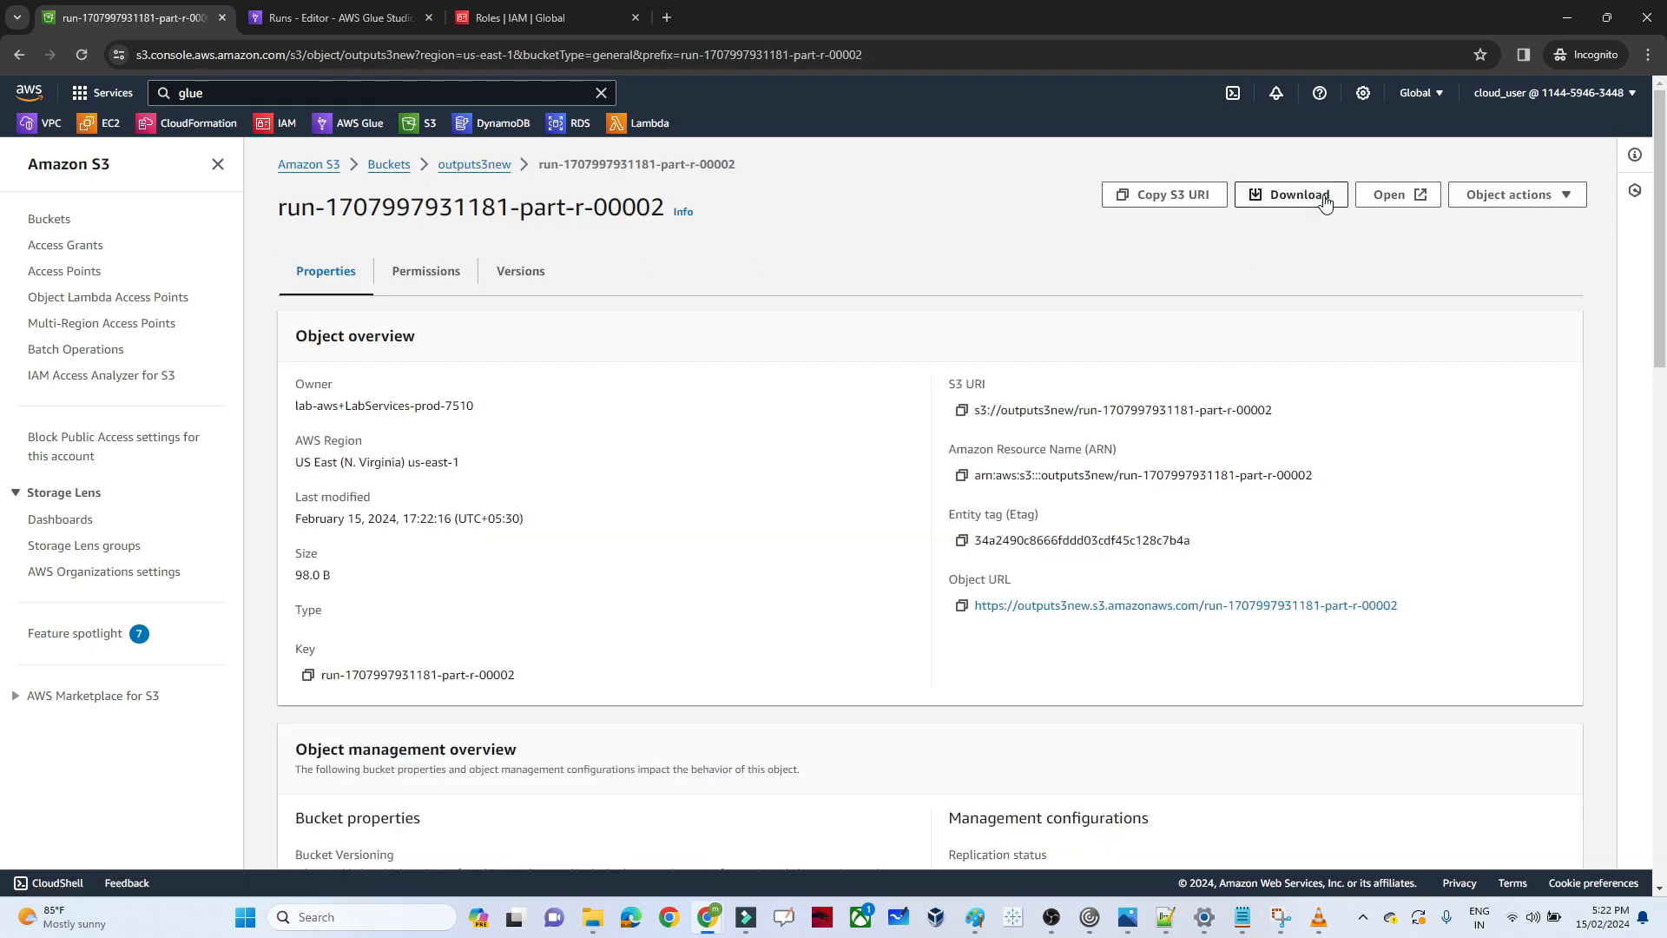
click(1302, 195)
mouse_move(602, 932)
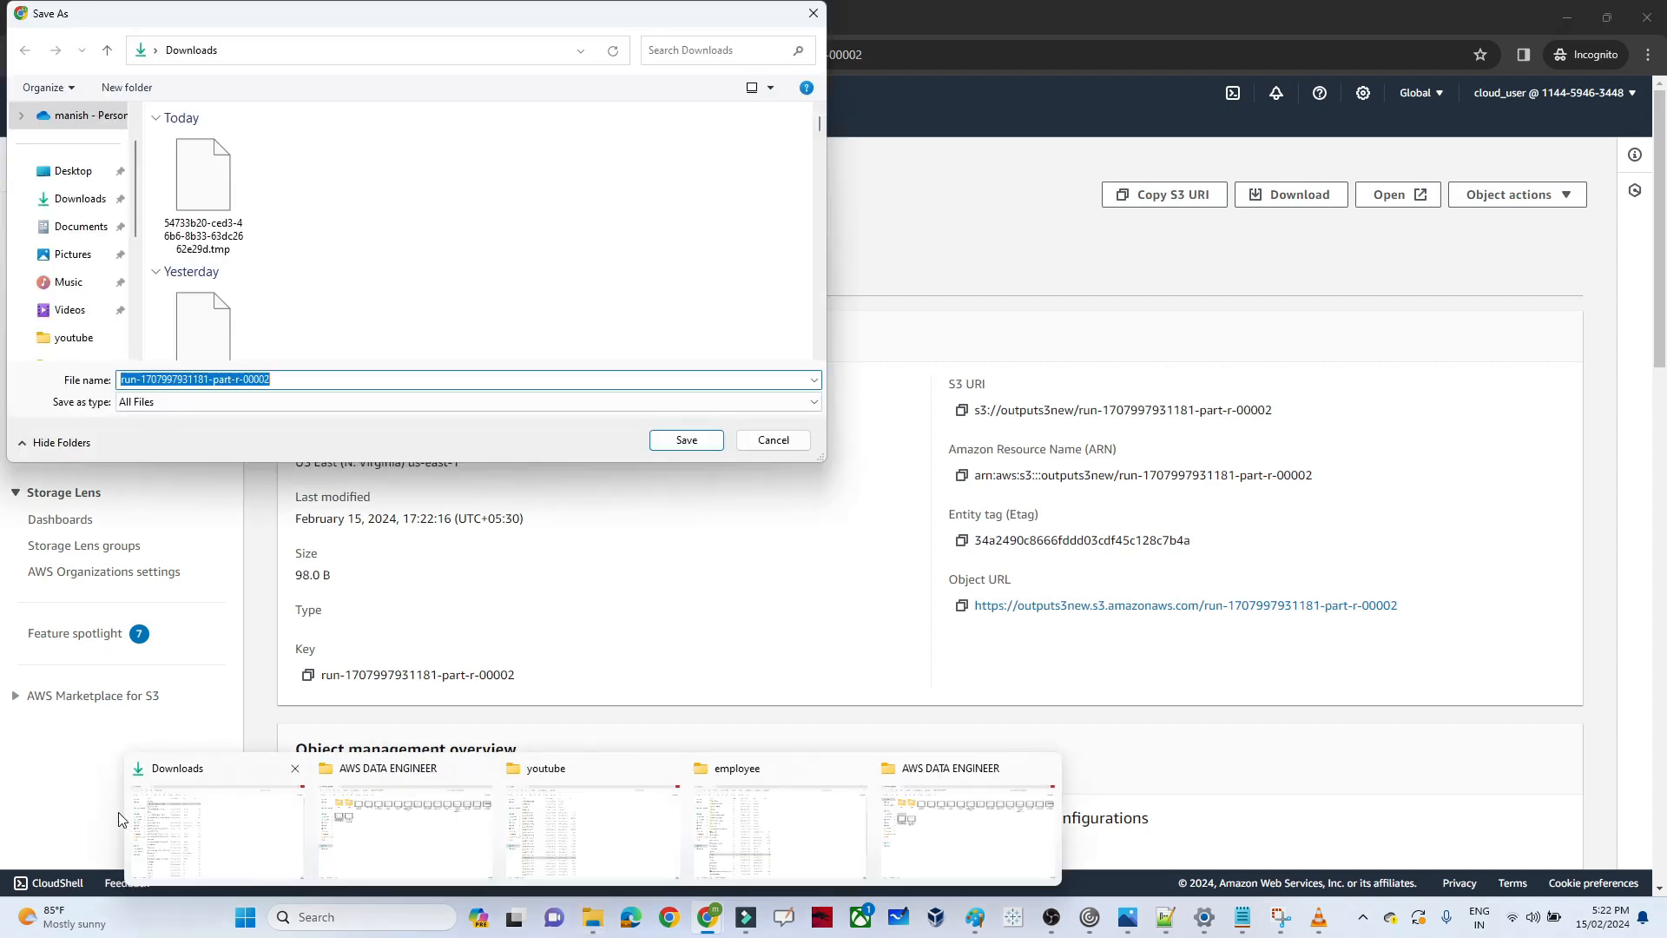
click(299, 380)
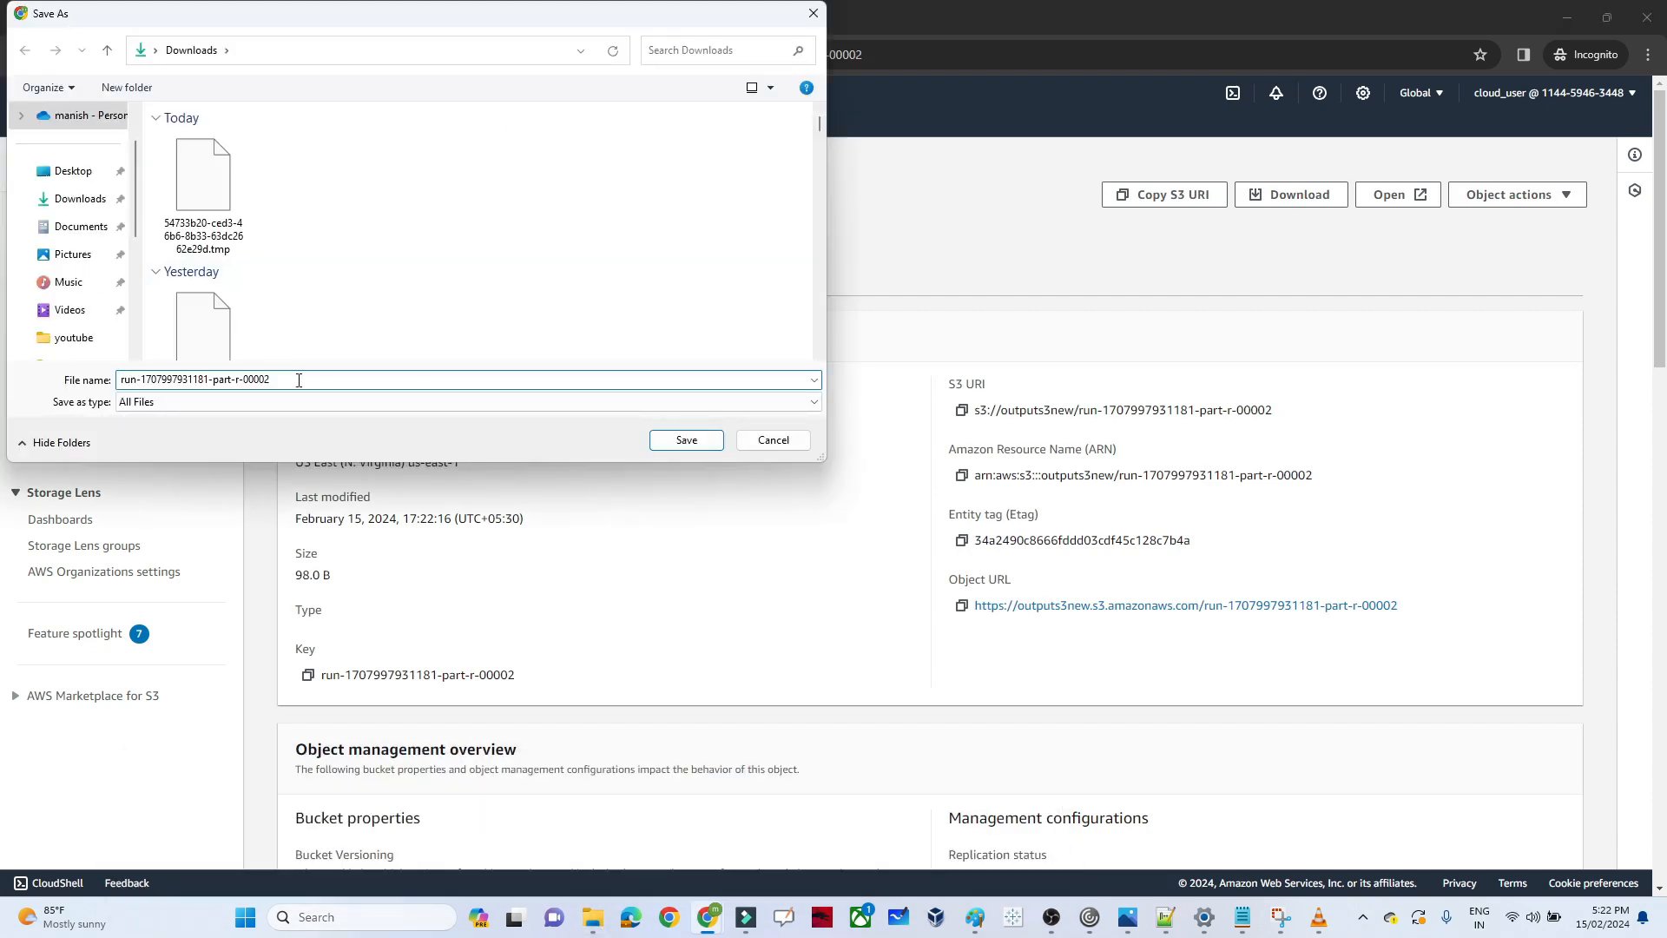
click(682, 441)
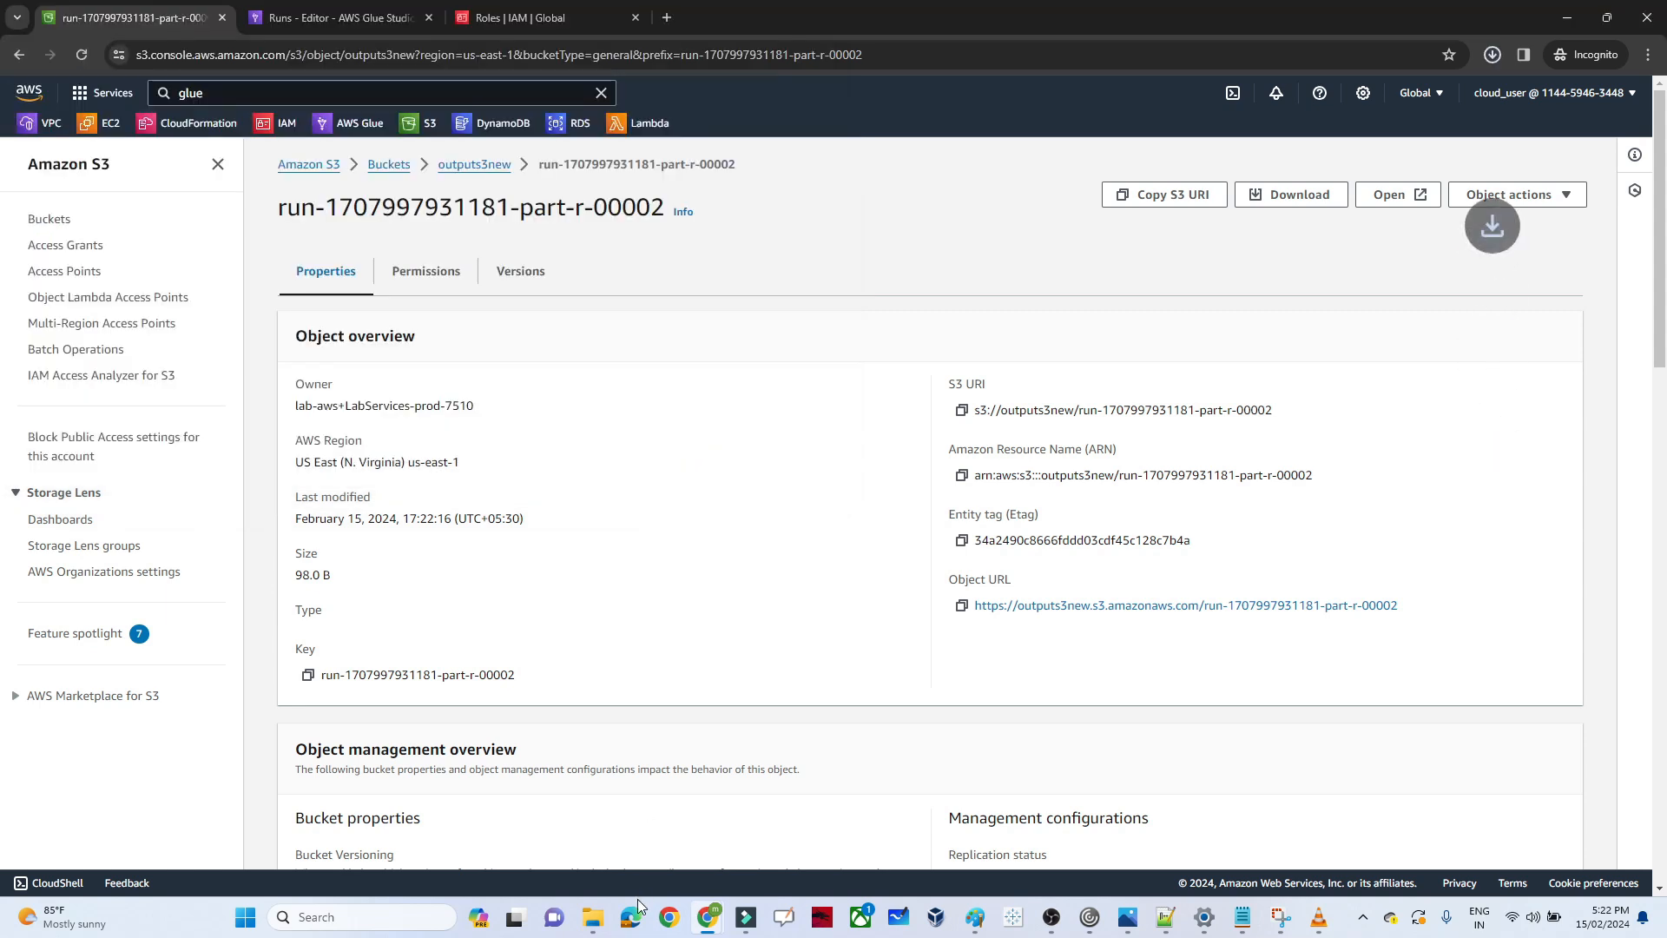
mouse_move(599, 929)
click(232, 814)
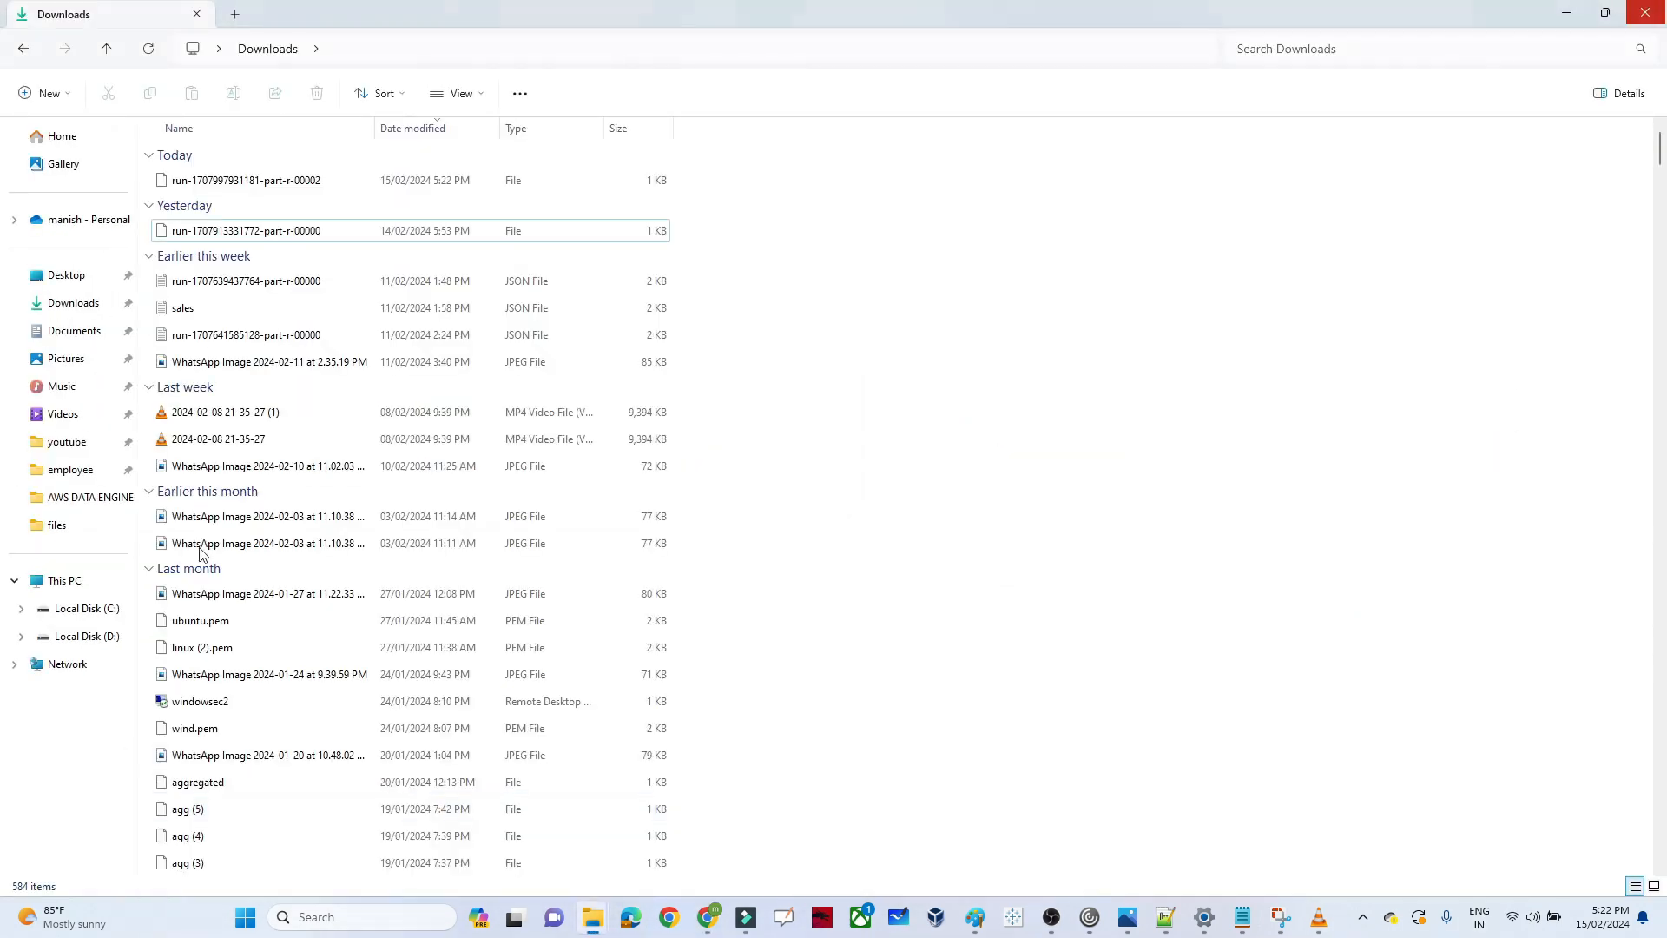
click(244, 182)
double_click(244, 182)
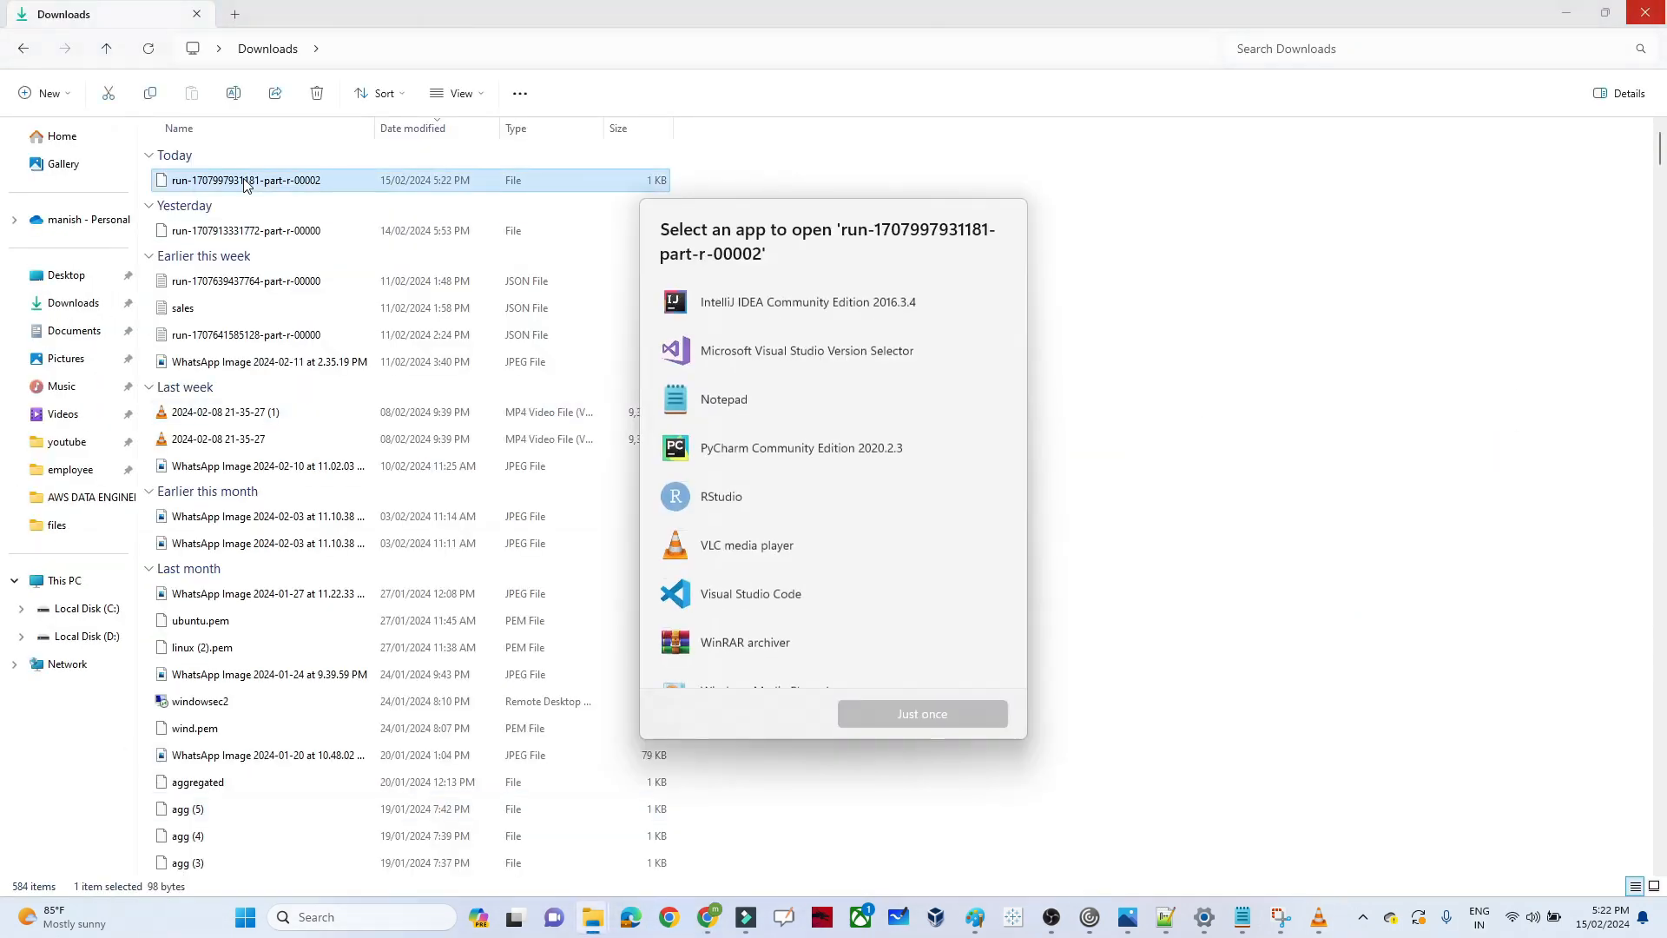
click(745, 404)
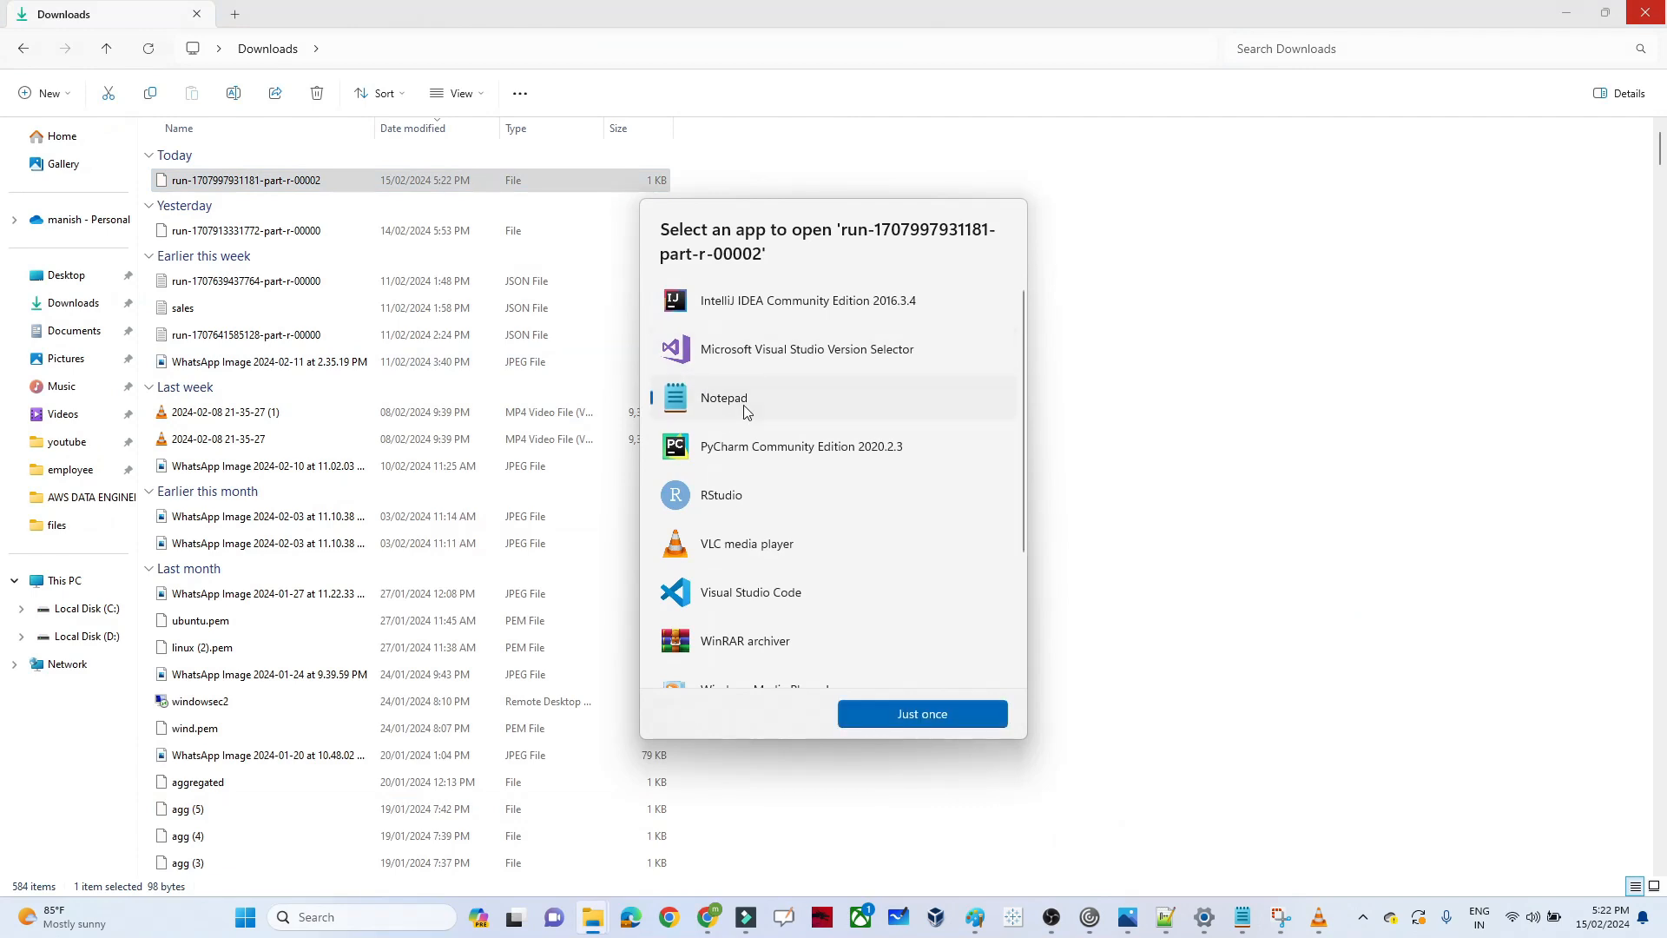
click(919, 714)
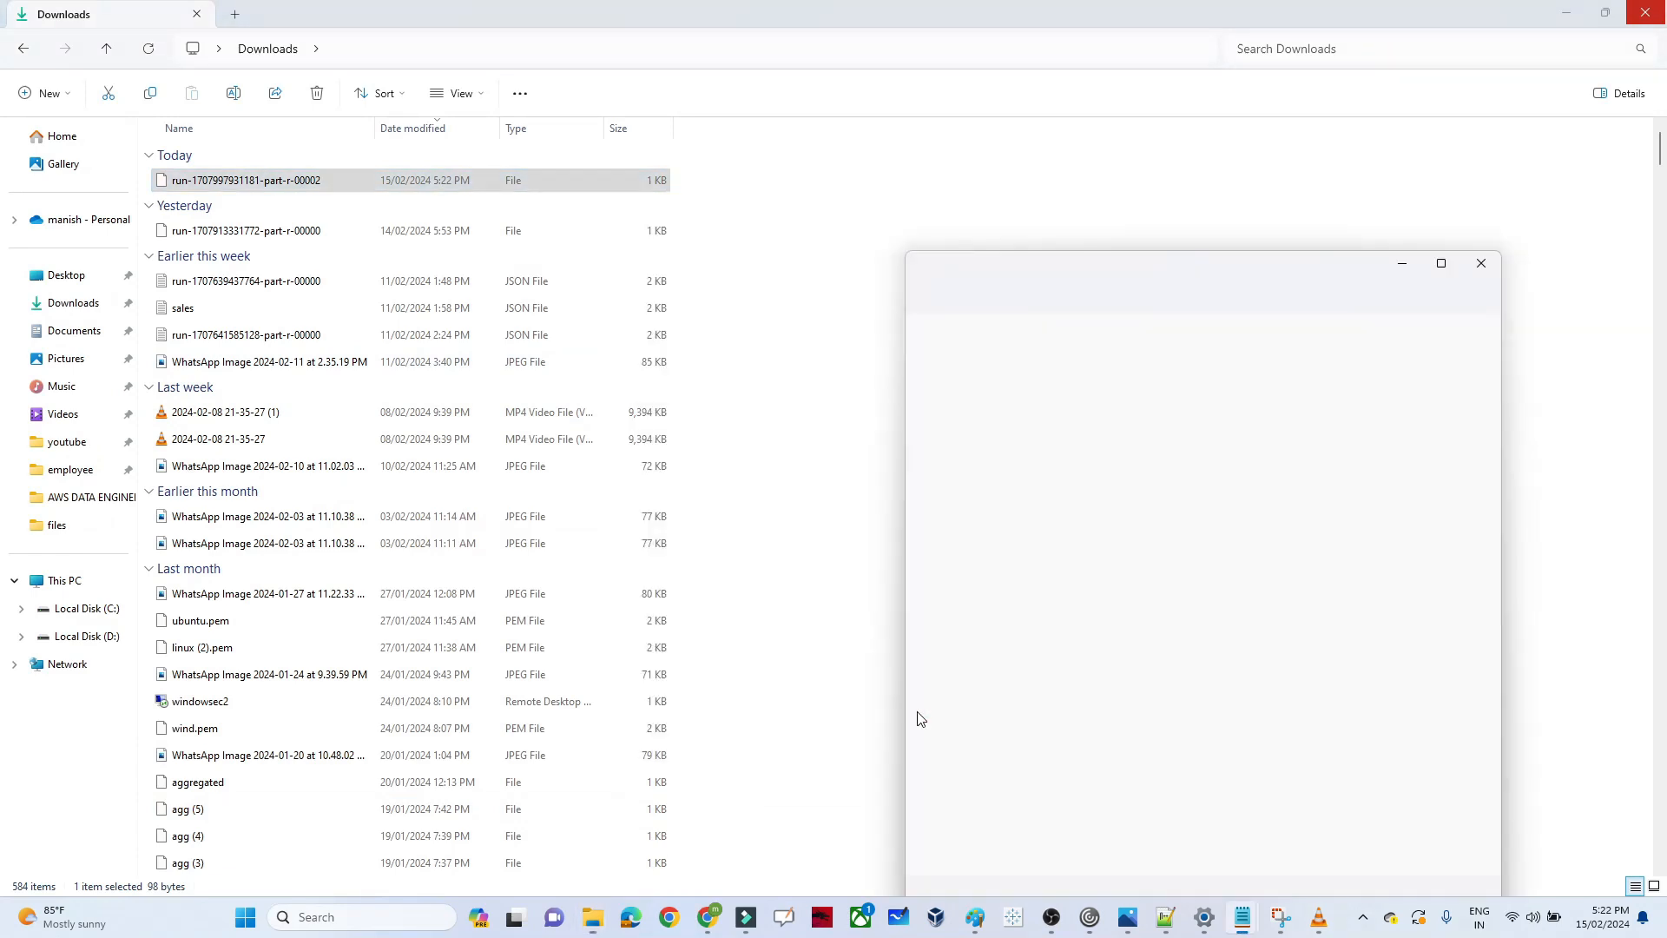
click(869, 464)
key(alt+Tab)
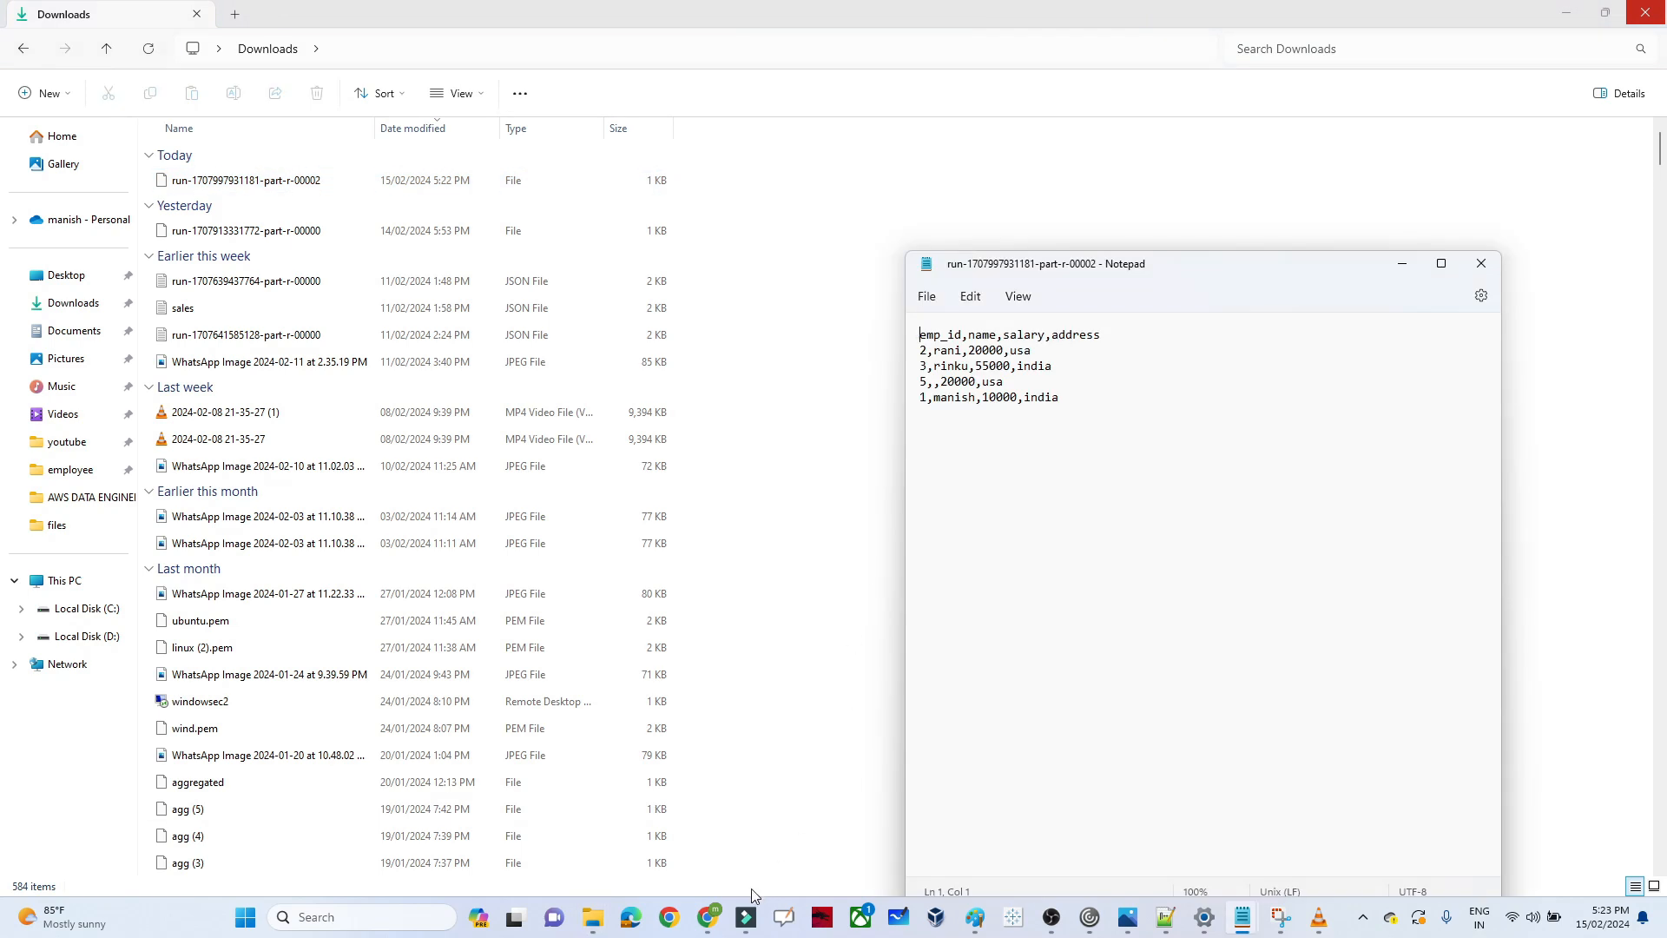
Go back to the gluelab job's script in the browser and unlock it for editing, converting the job to script-only mode
mouse_move(708, 917)
click(803, 816)
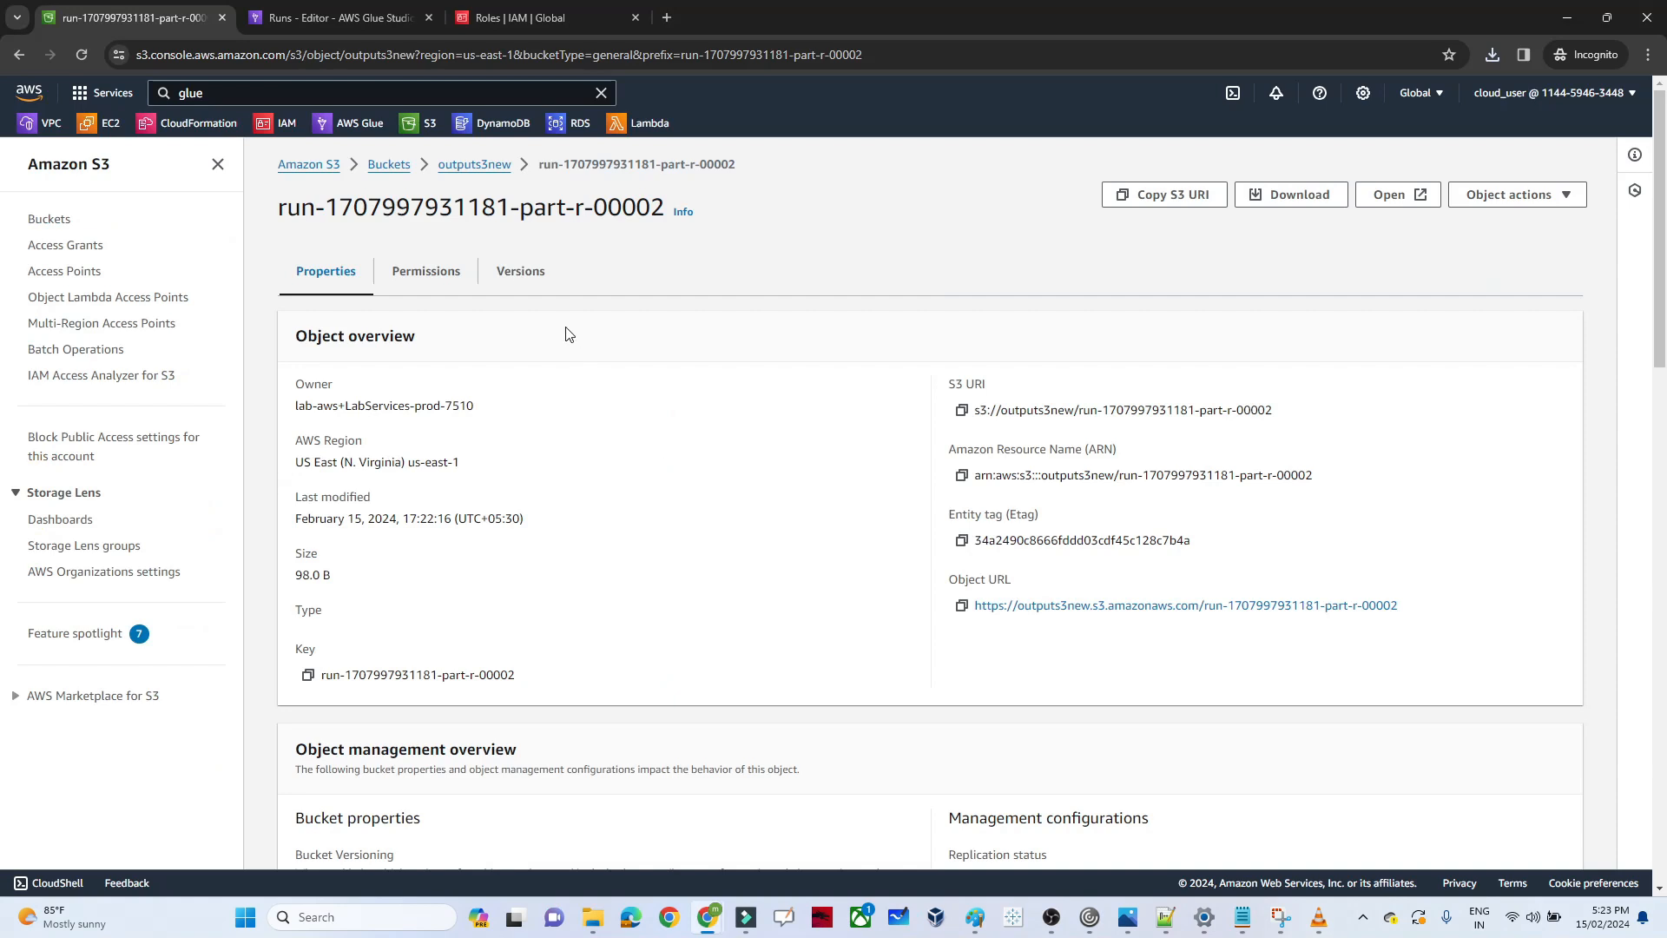
click(313, 5)
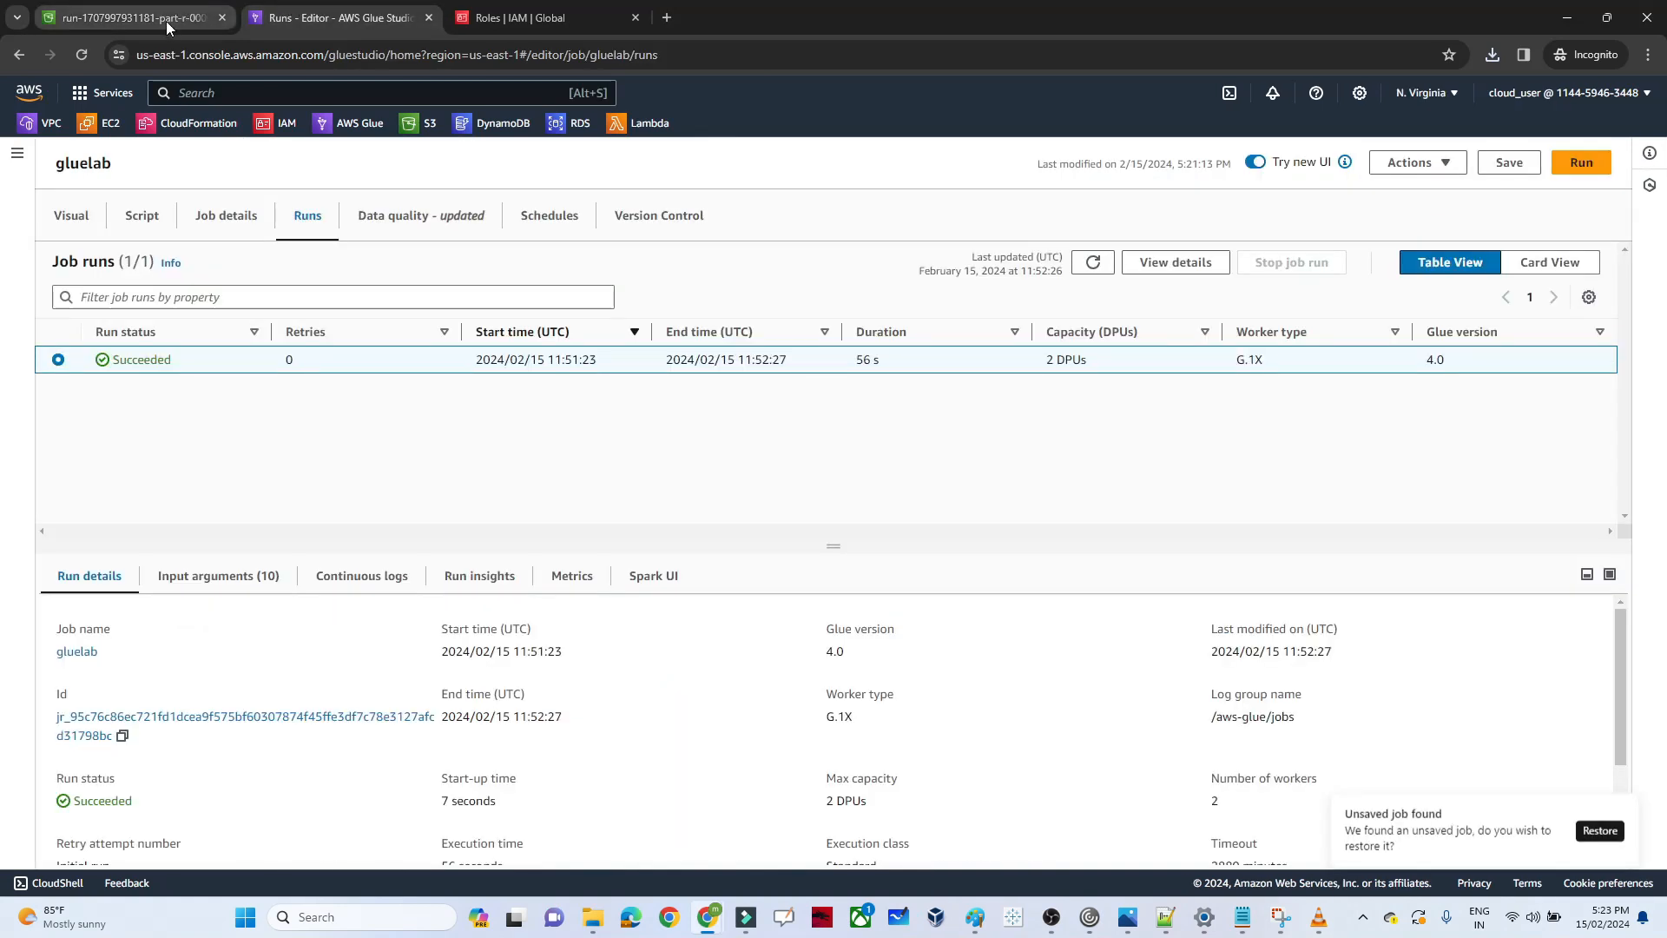
click(131, 225)
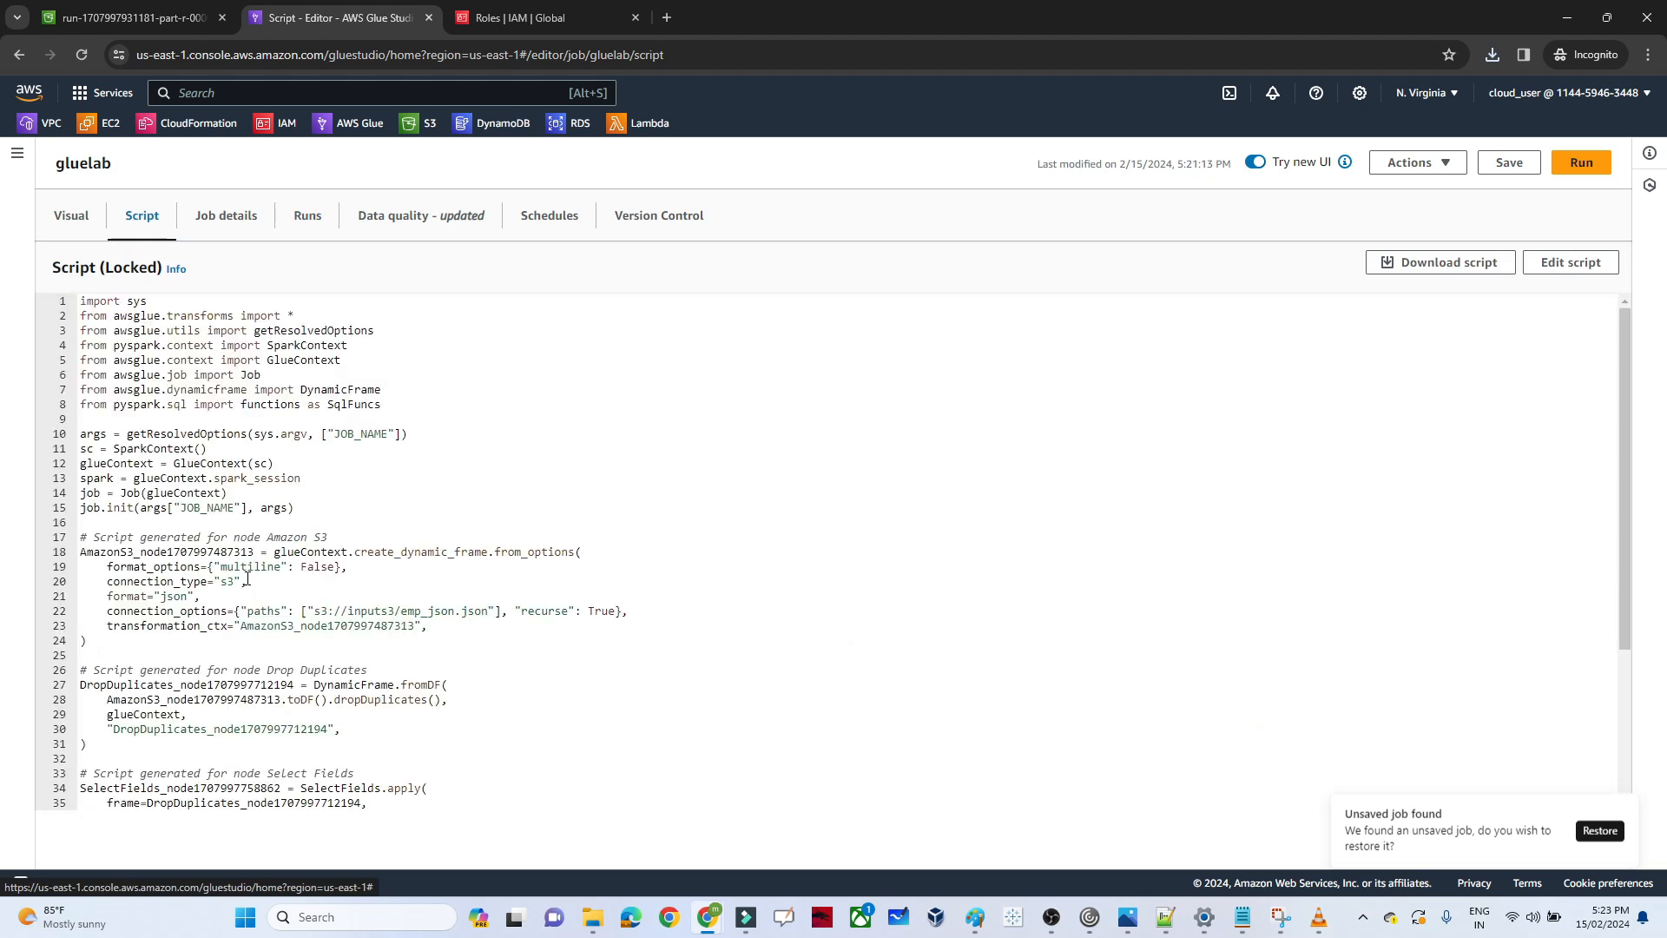
click(196, 699)
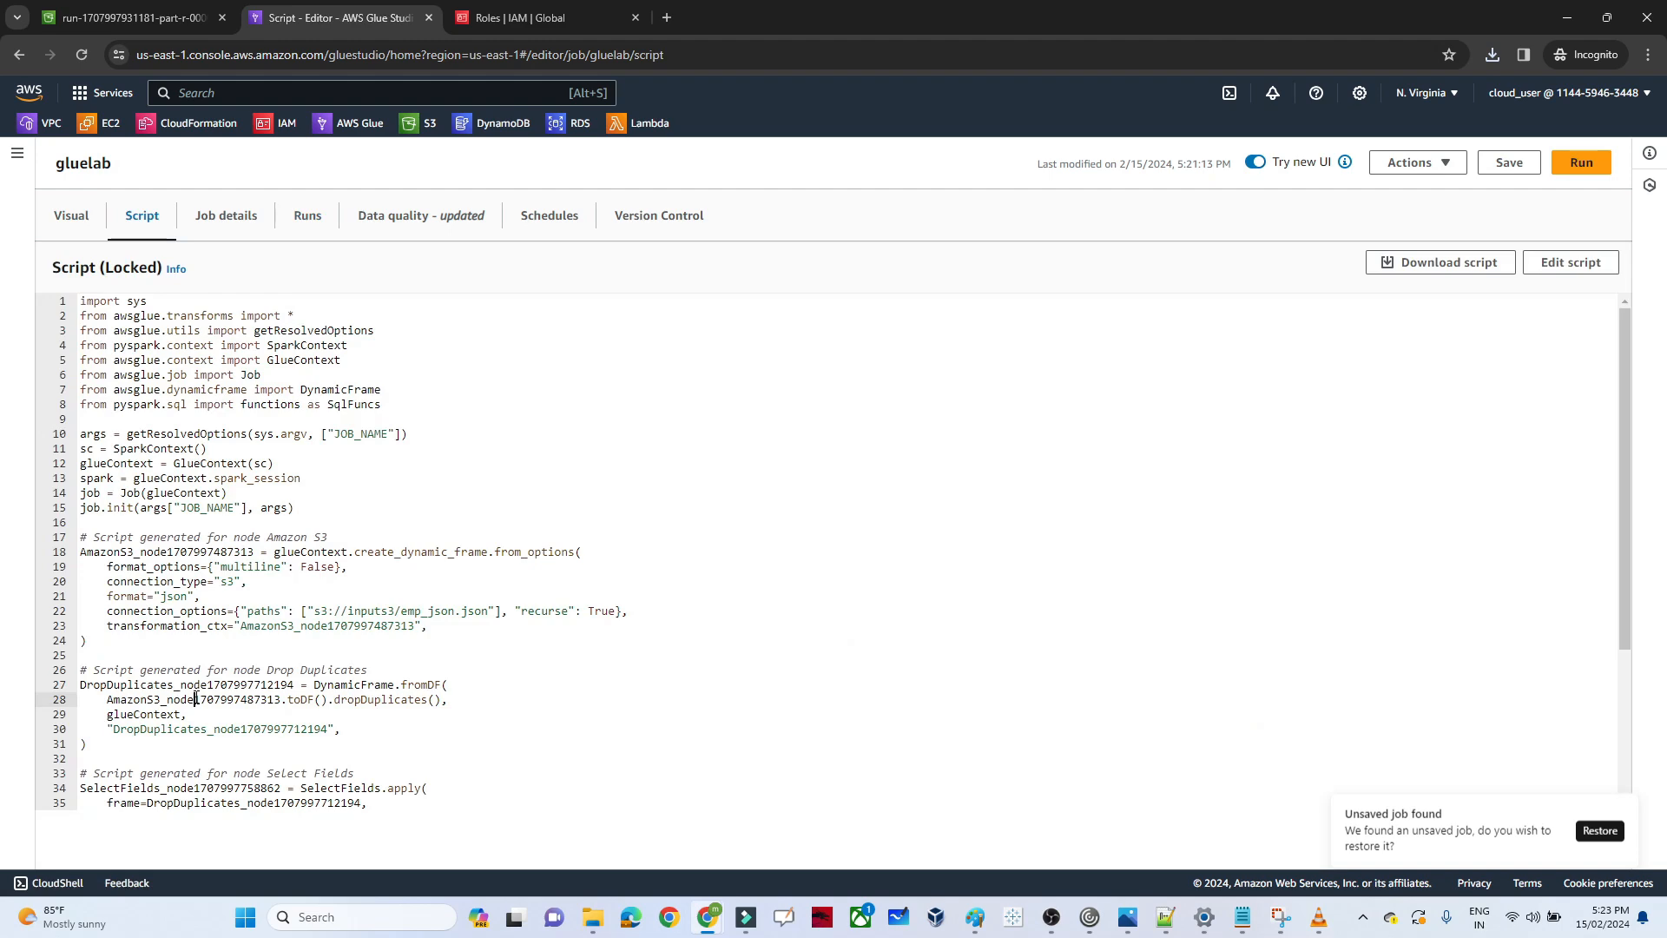
scroll(197, 699, down, 5)
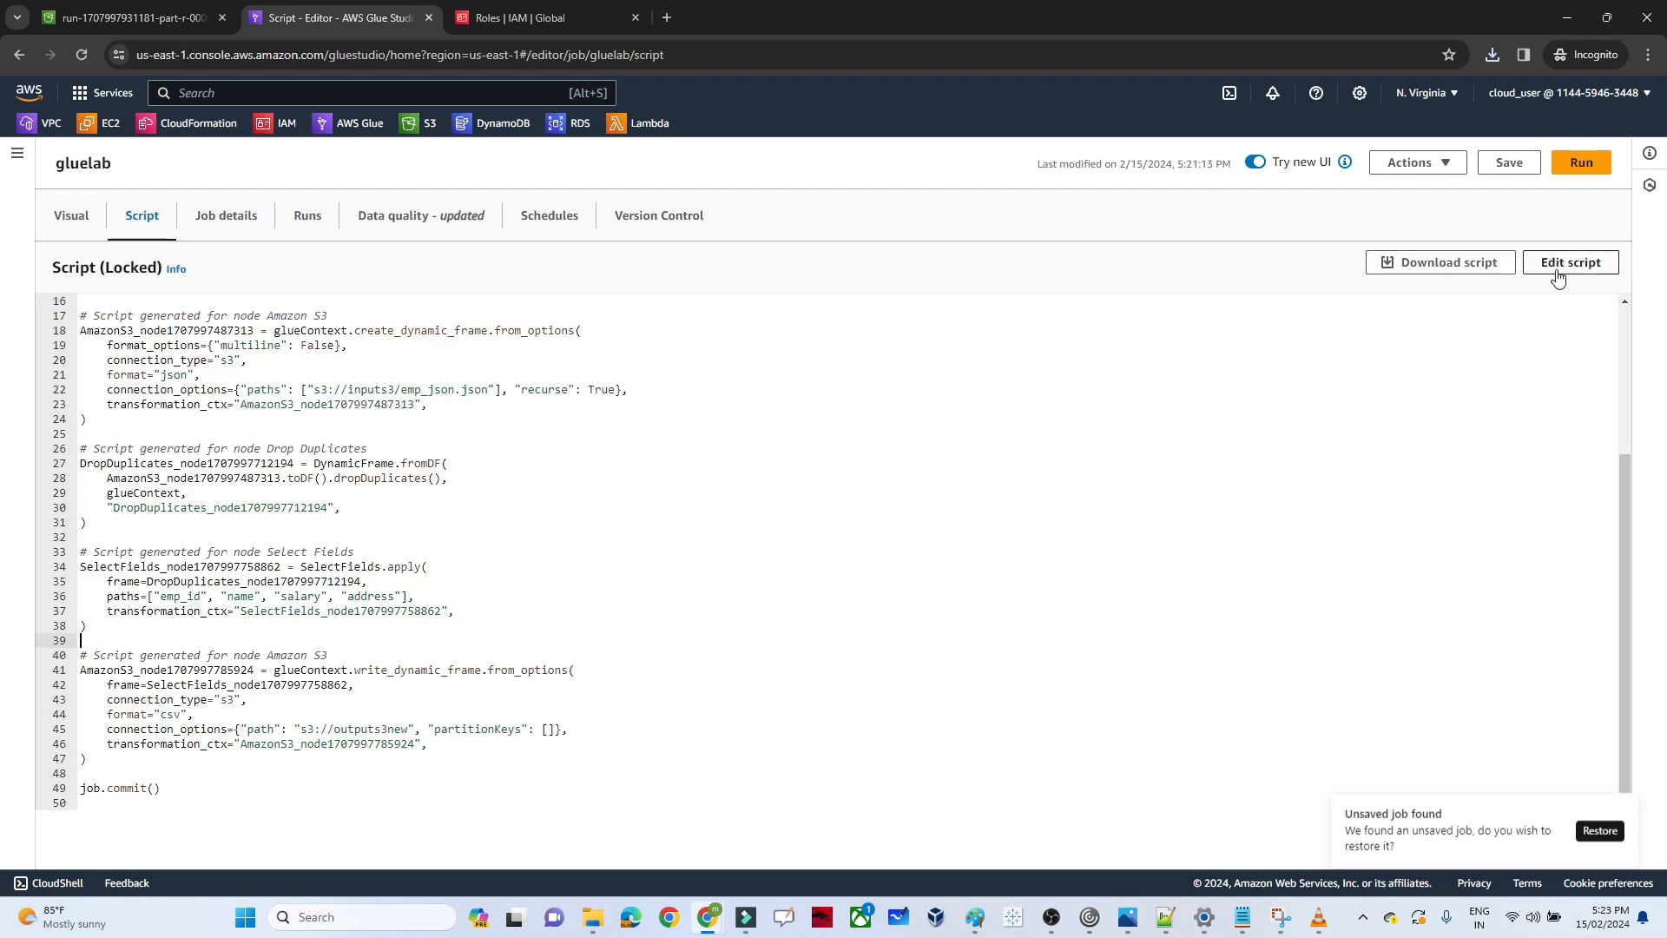
click(1559, 265)
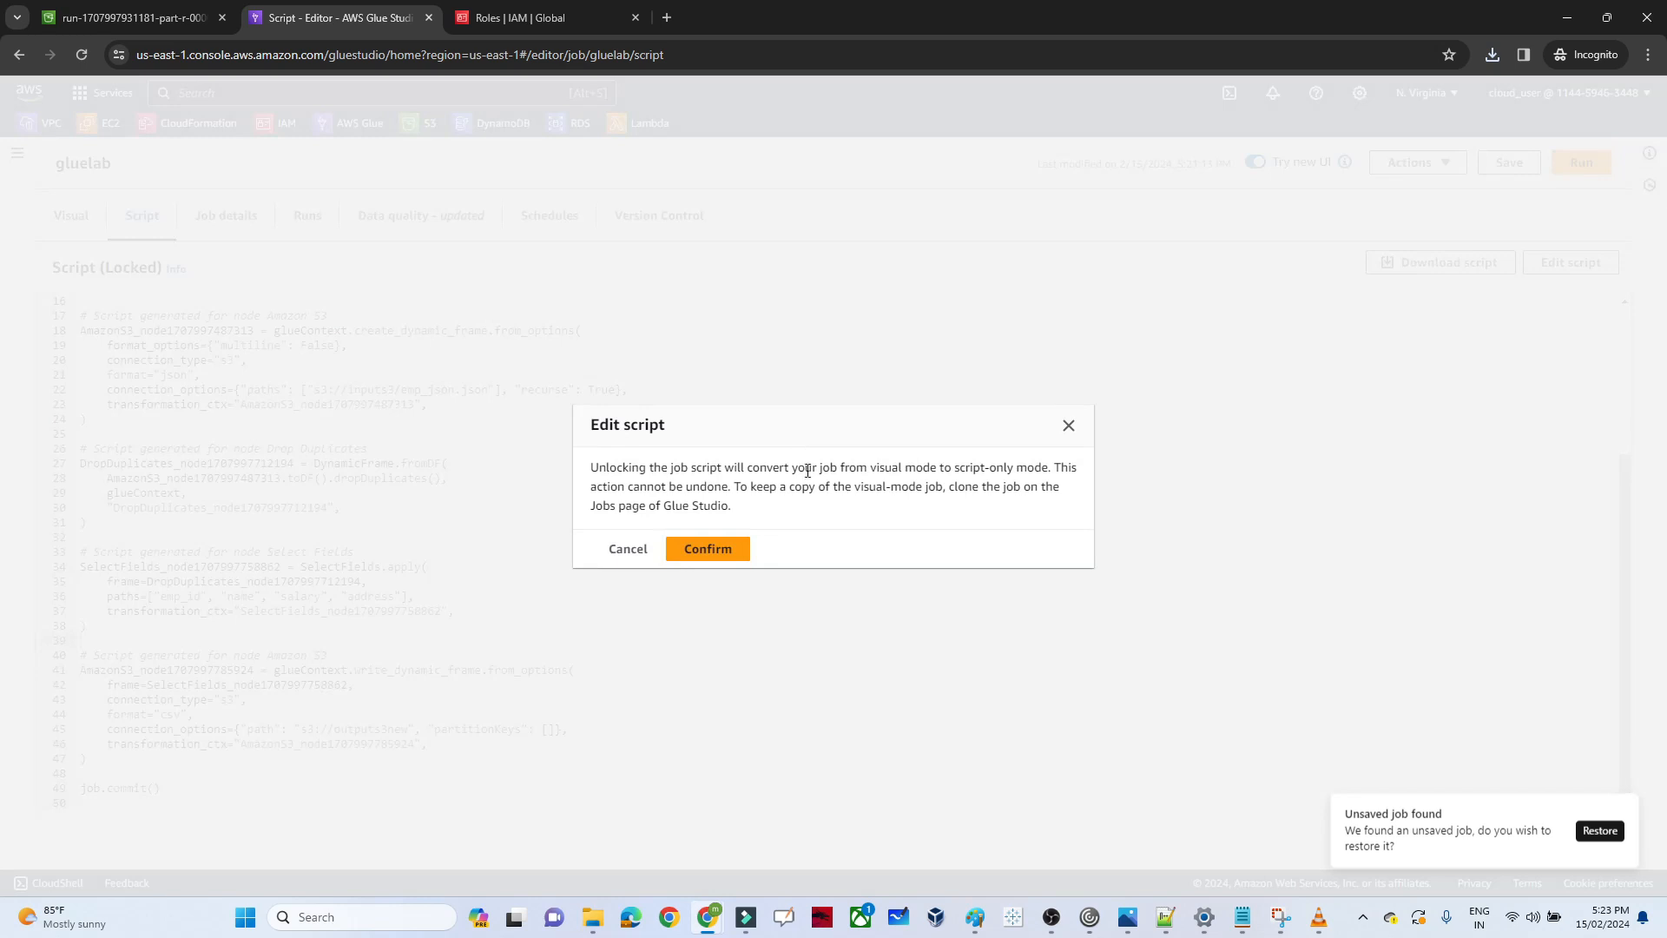
click(721, 556)
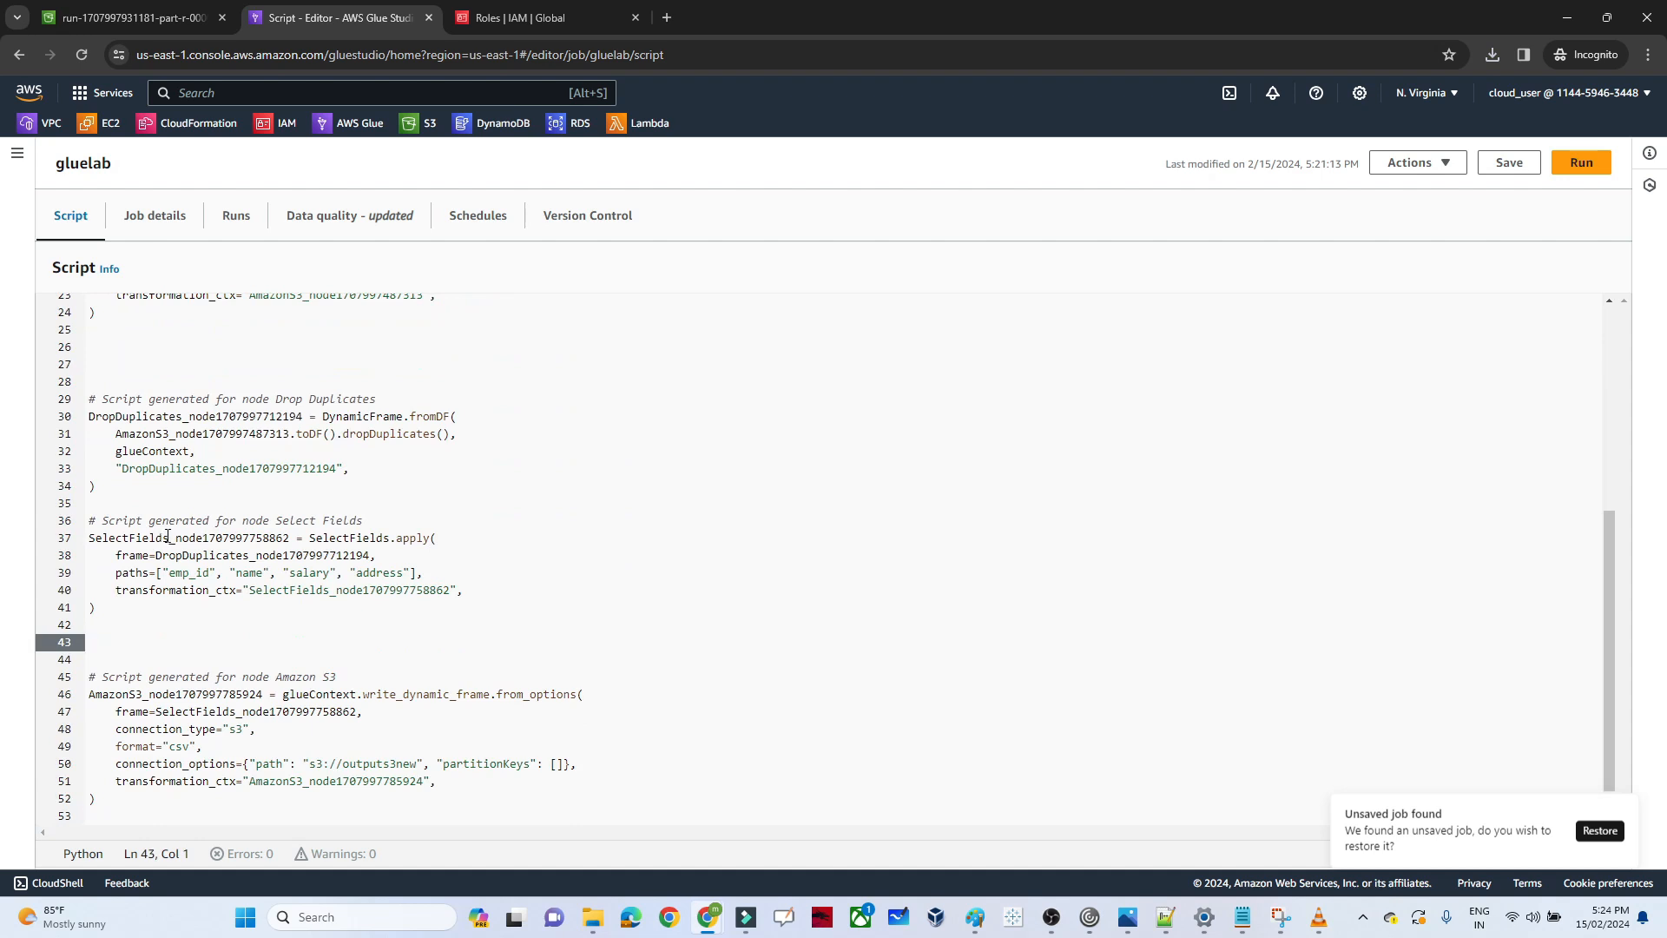
double_click(167, 538)
key(ctrl+c)
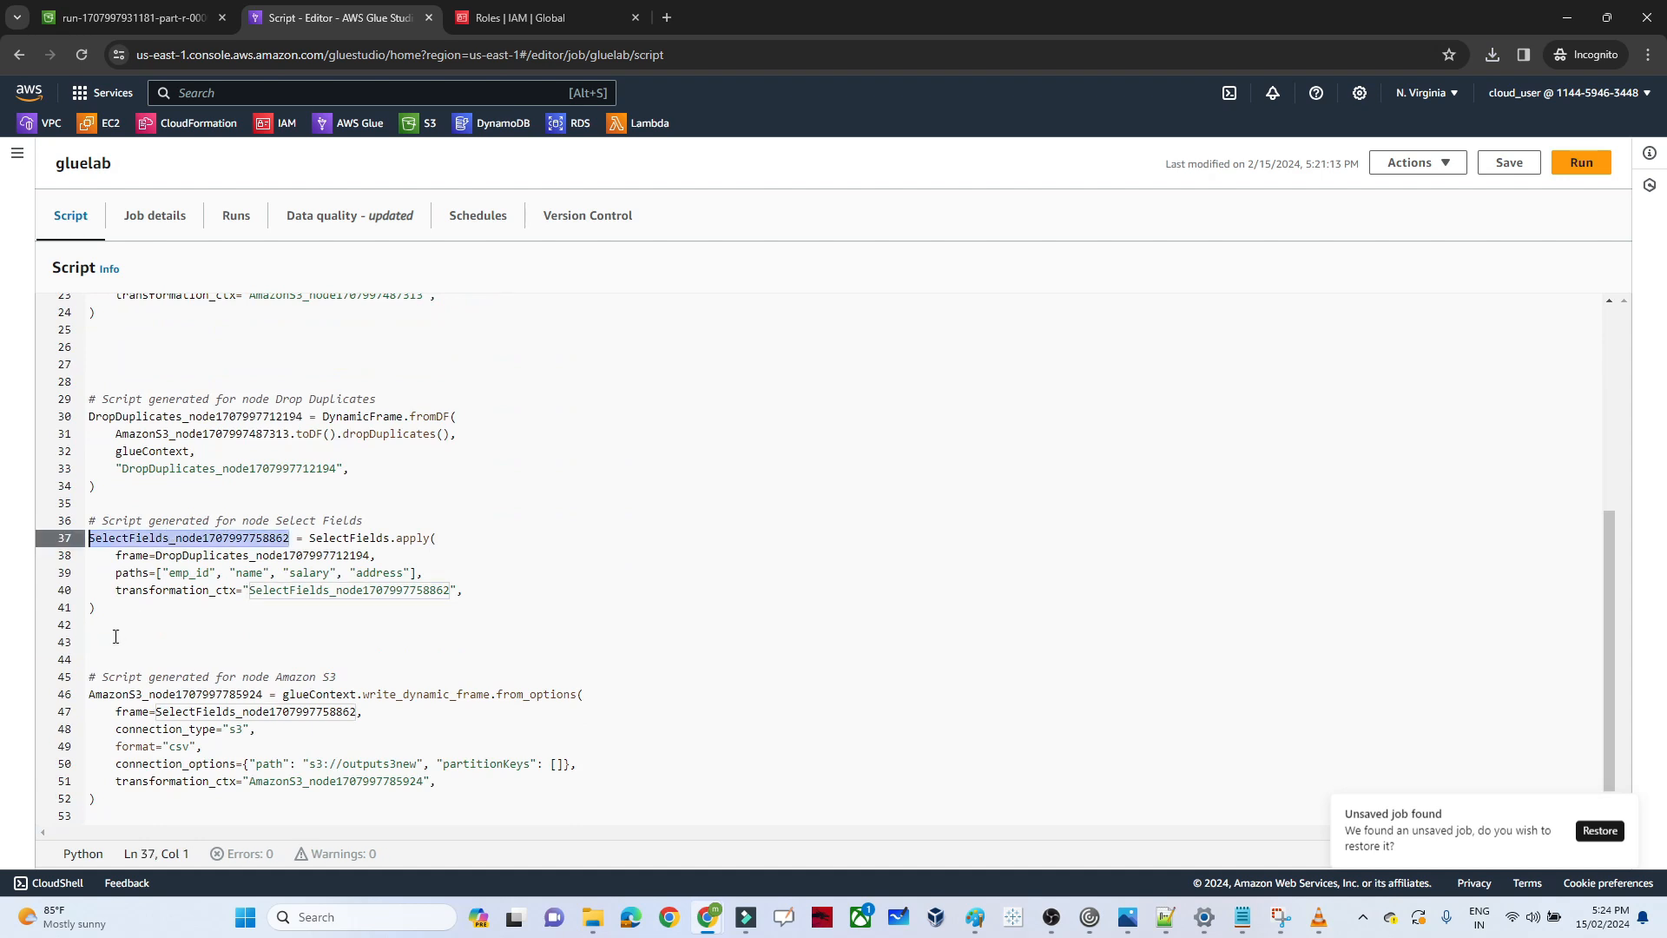
click(116, 637)
key(ctrl+v)
text(=)
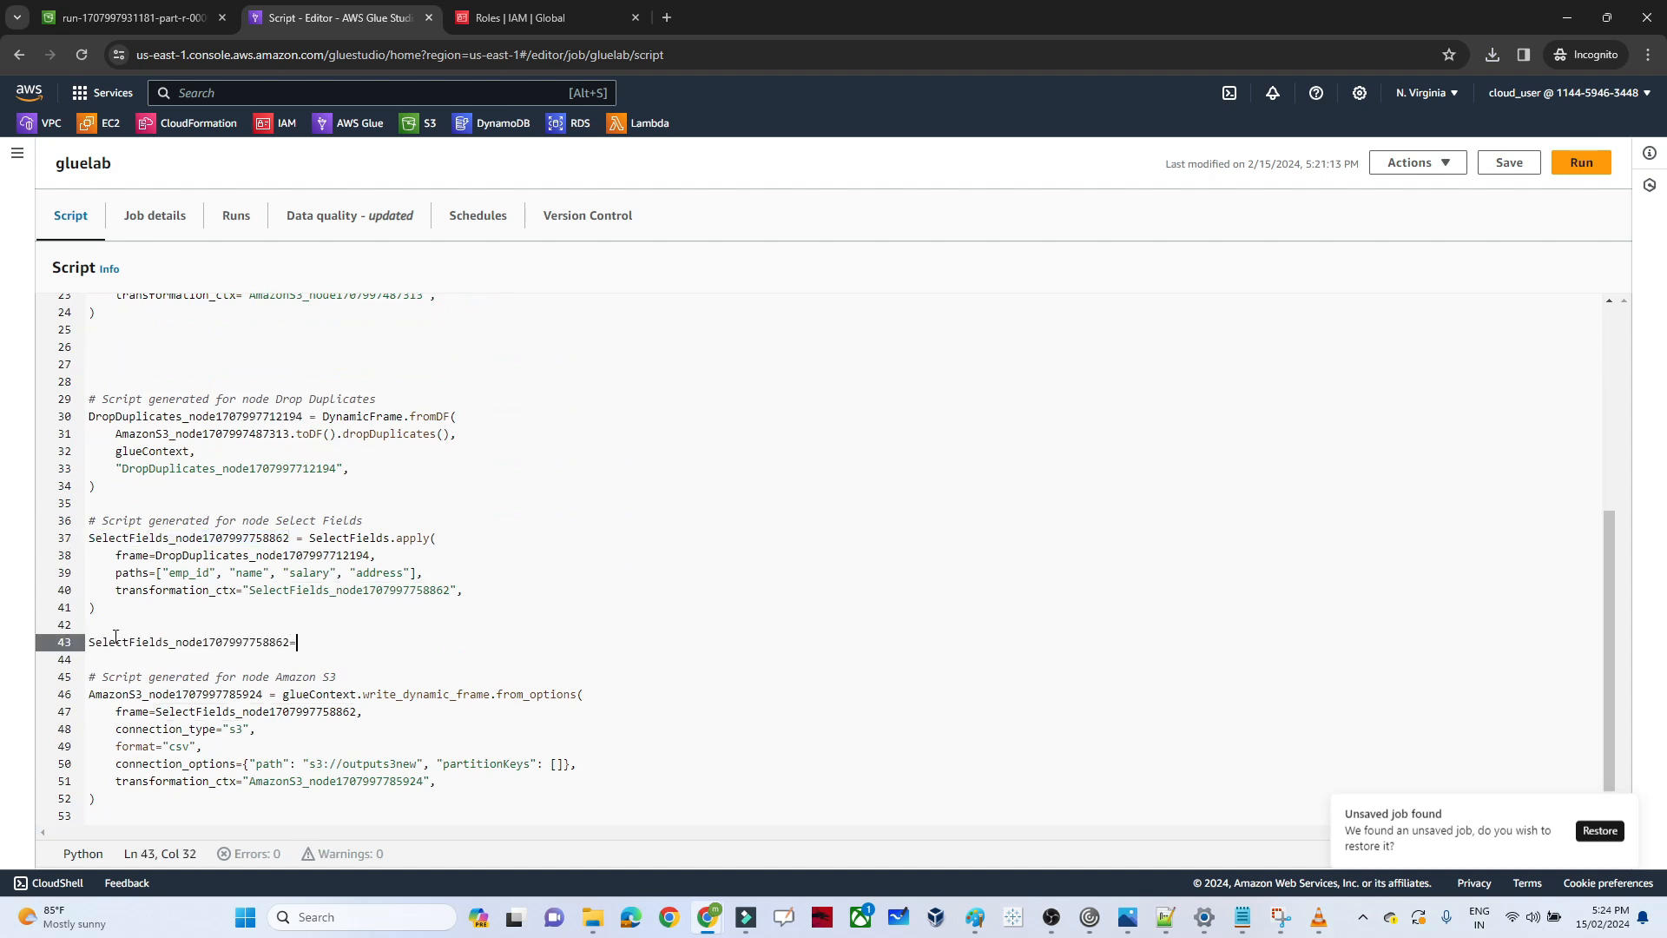
key(ctrl+v)
text(.)
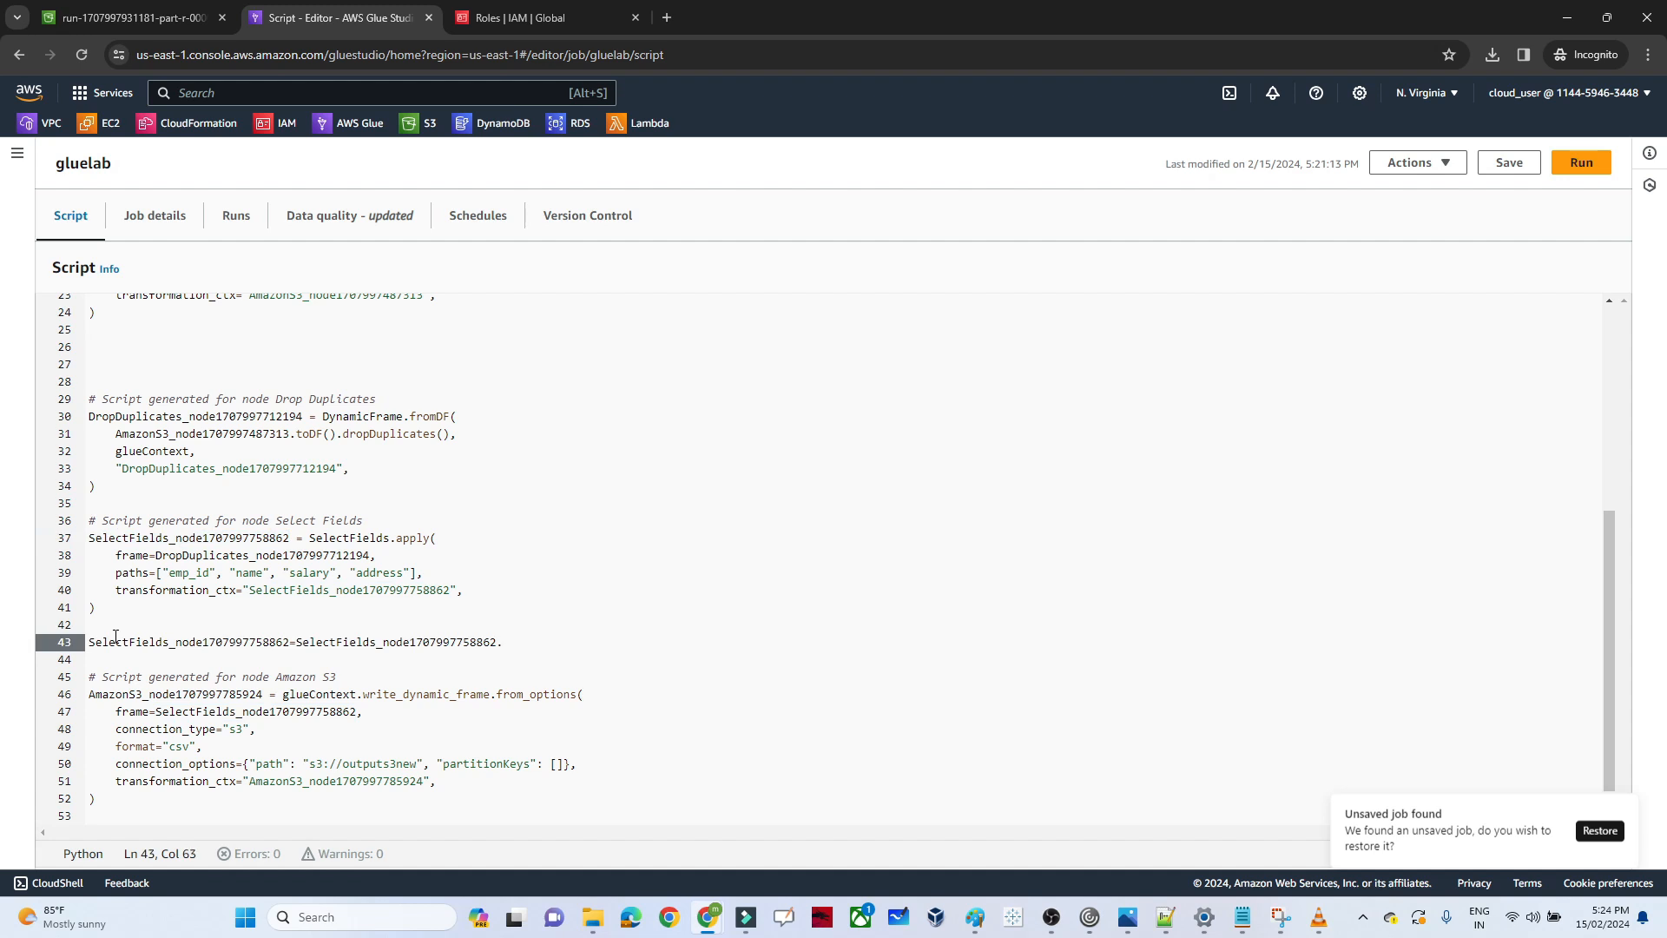
text(repa)
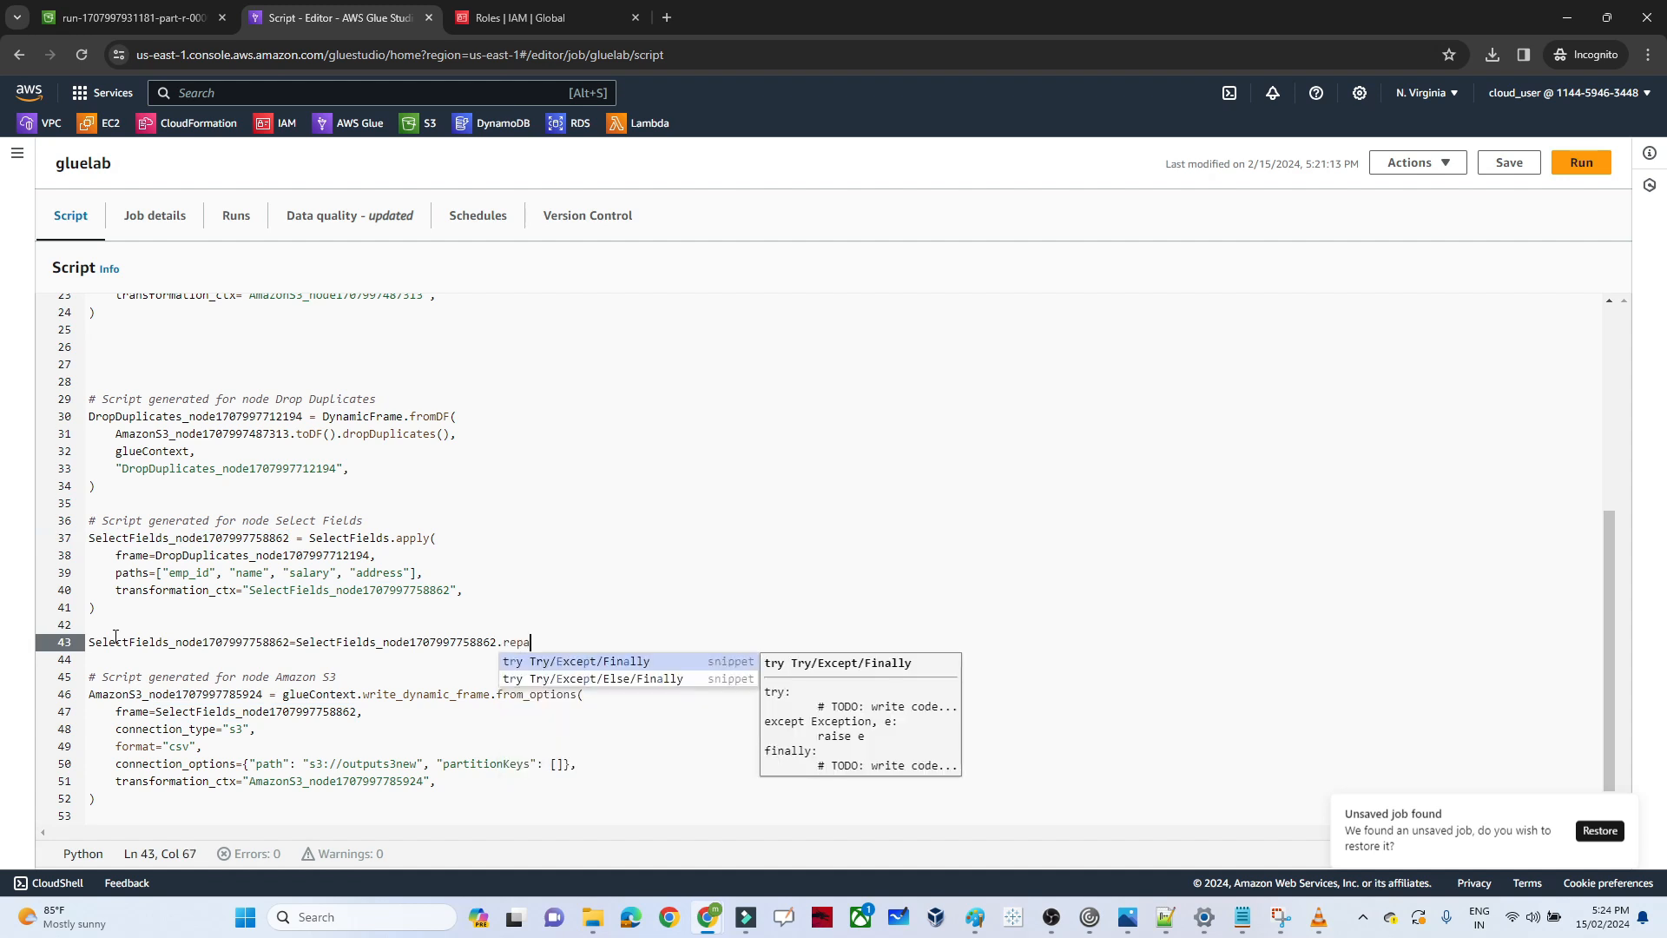
text(rtition(1)
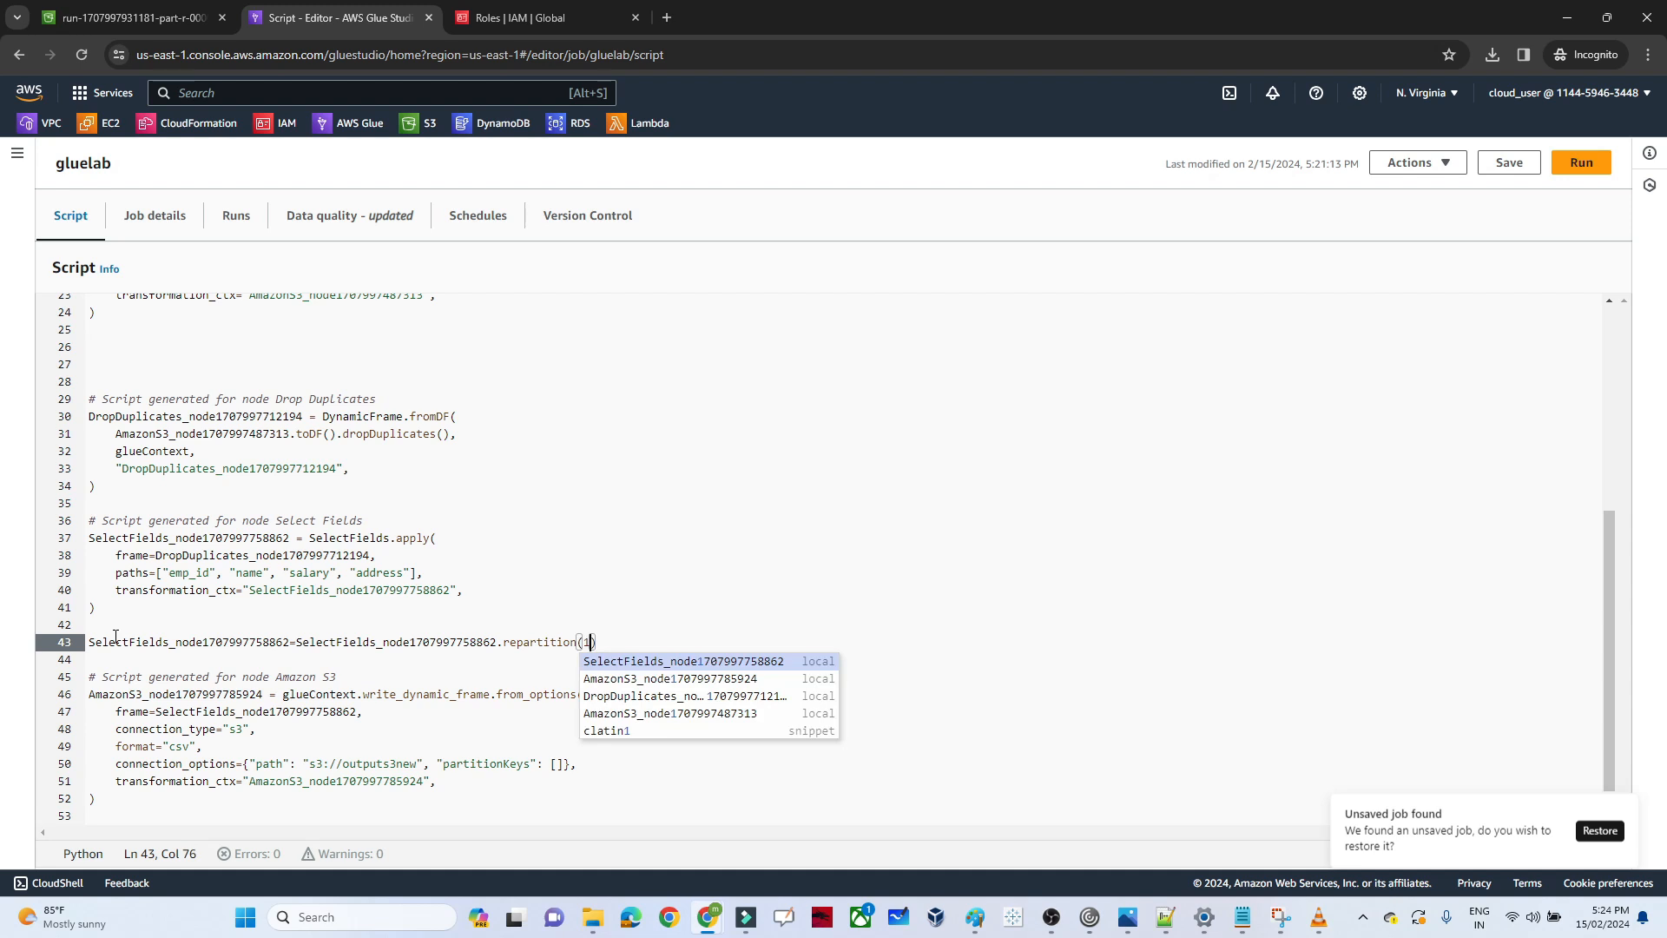
click(264, 658)
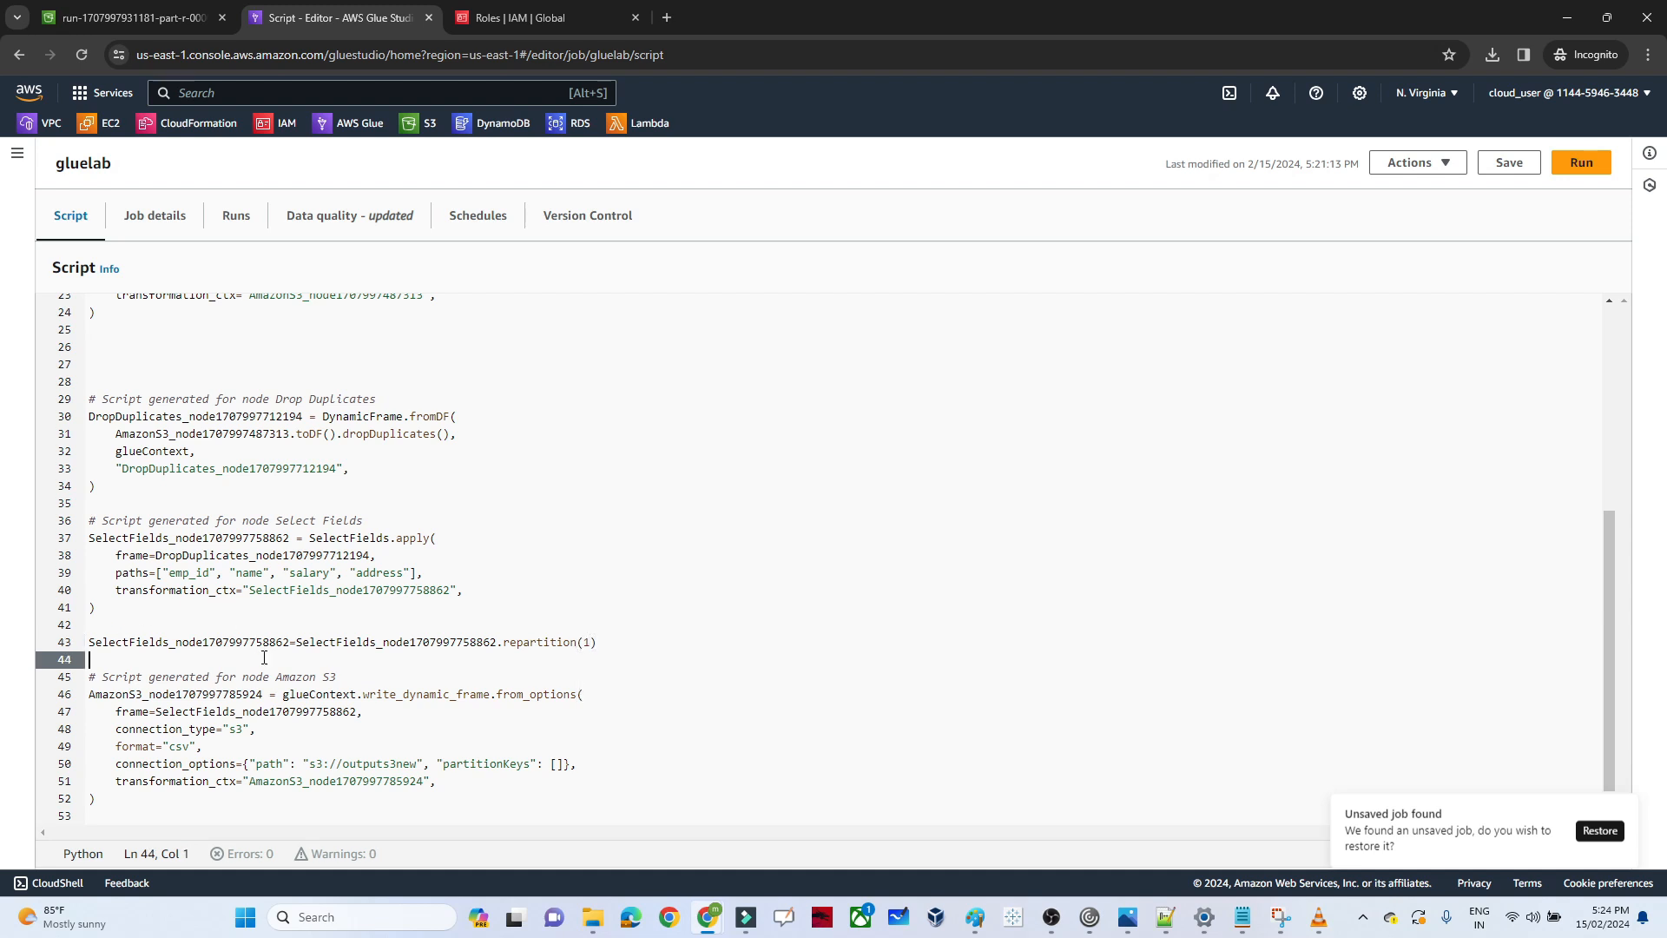
Save the edited script and run the gluelab job again
click(1516, 163)
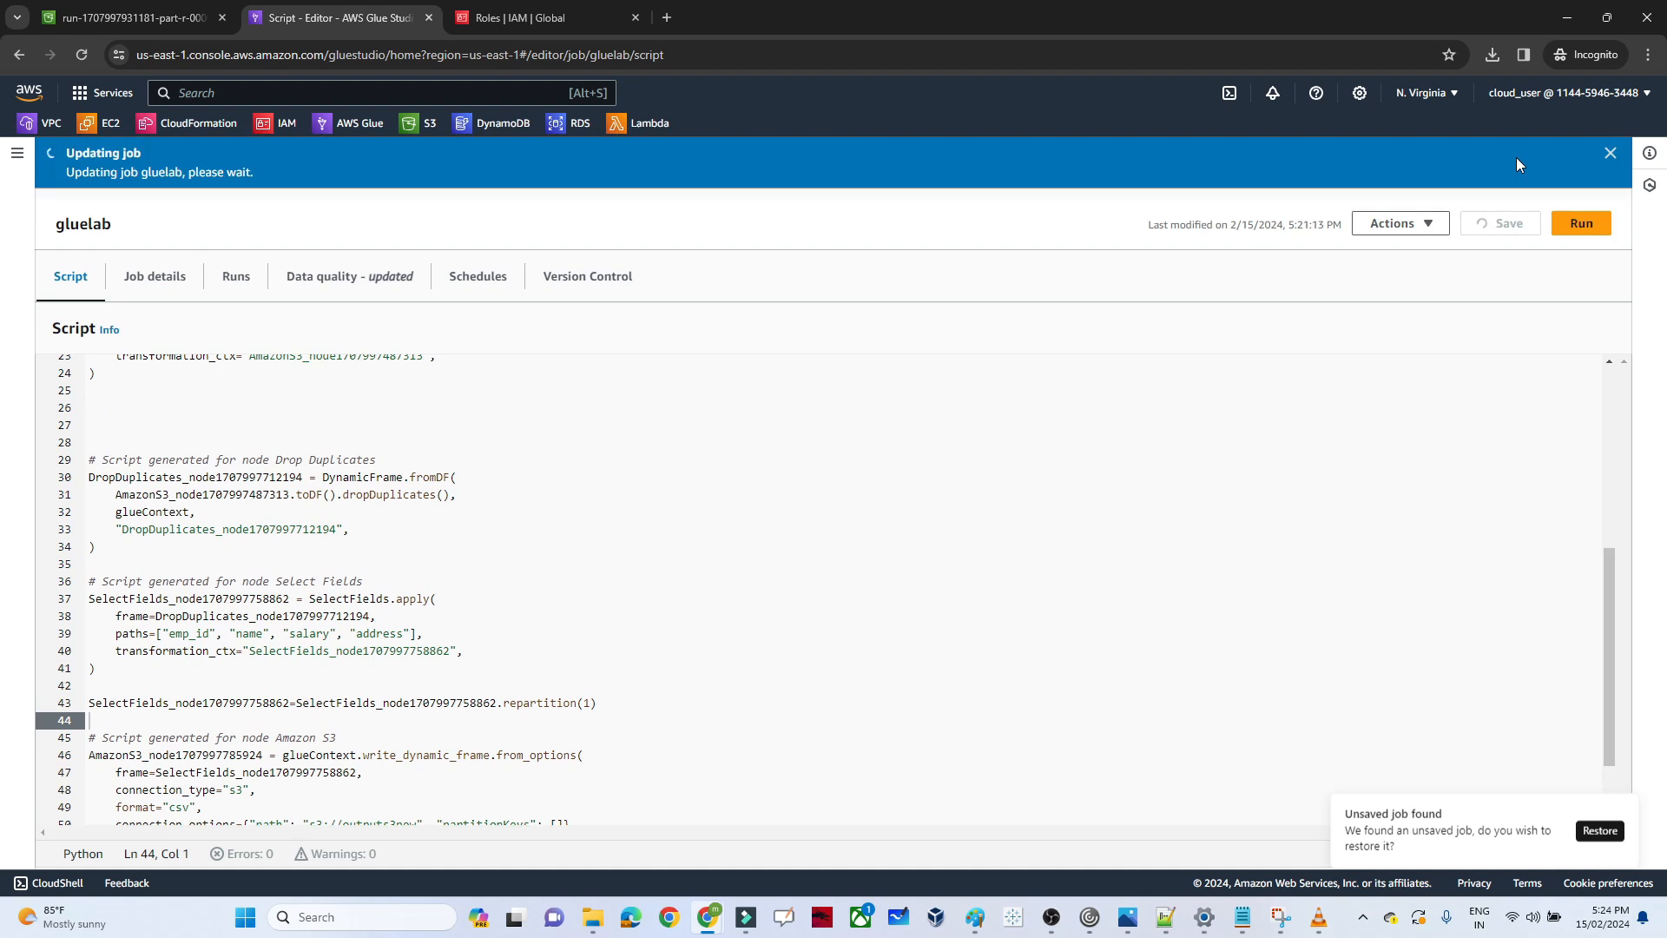
click(234, 275)
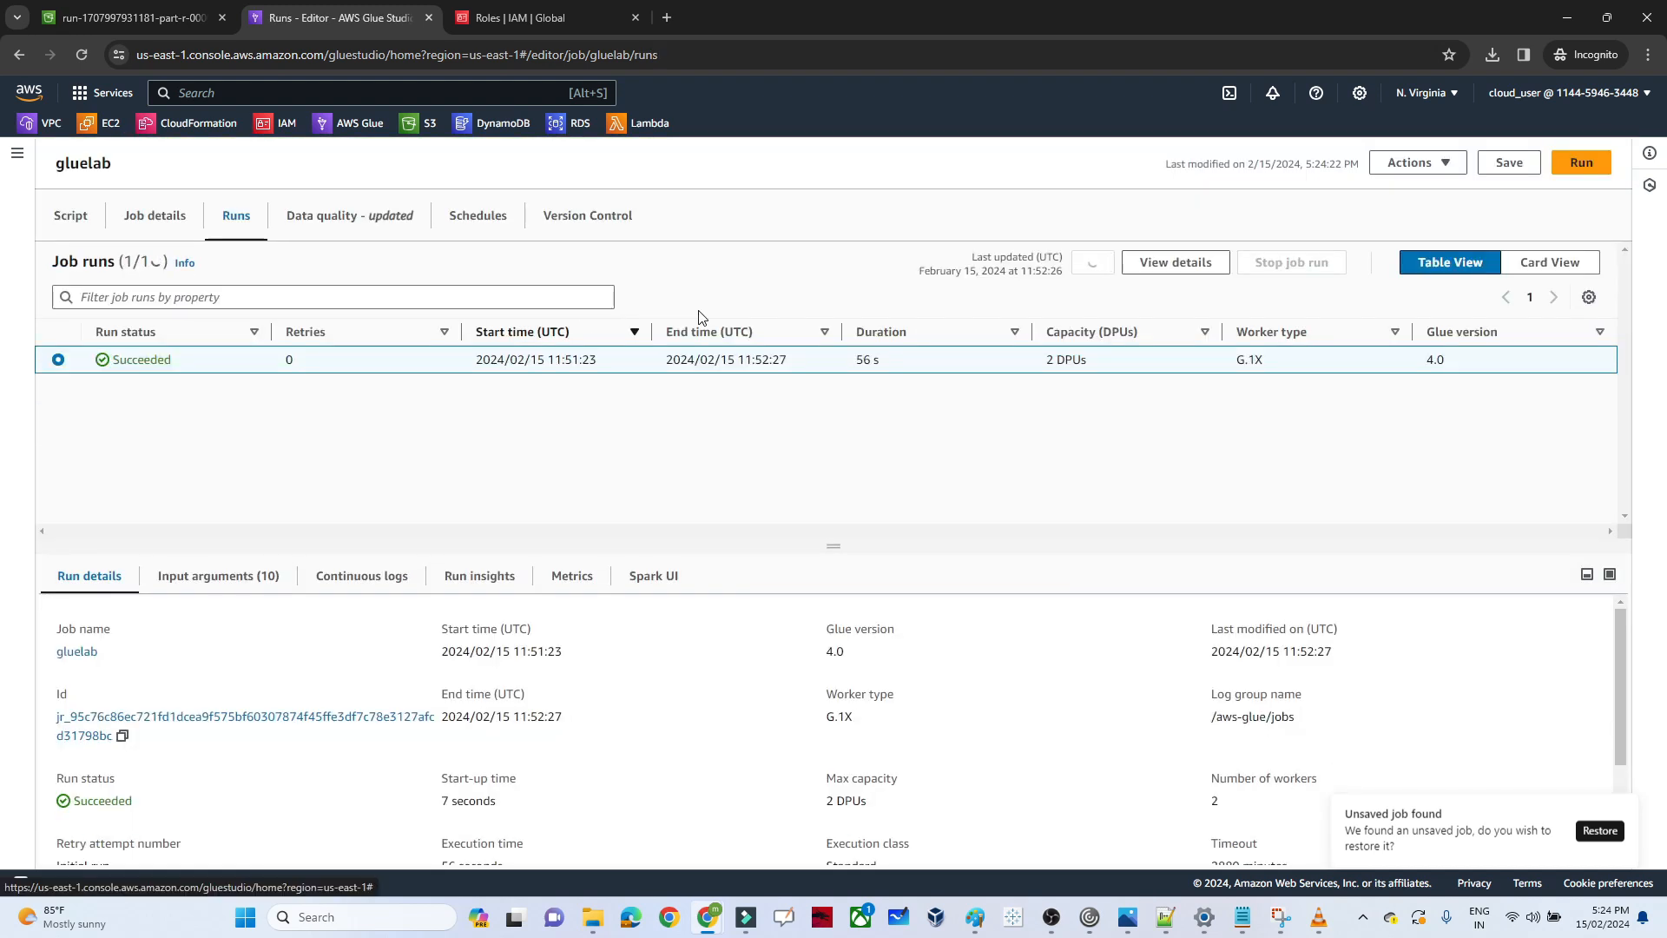
click(1579, 164)
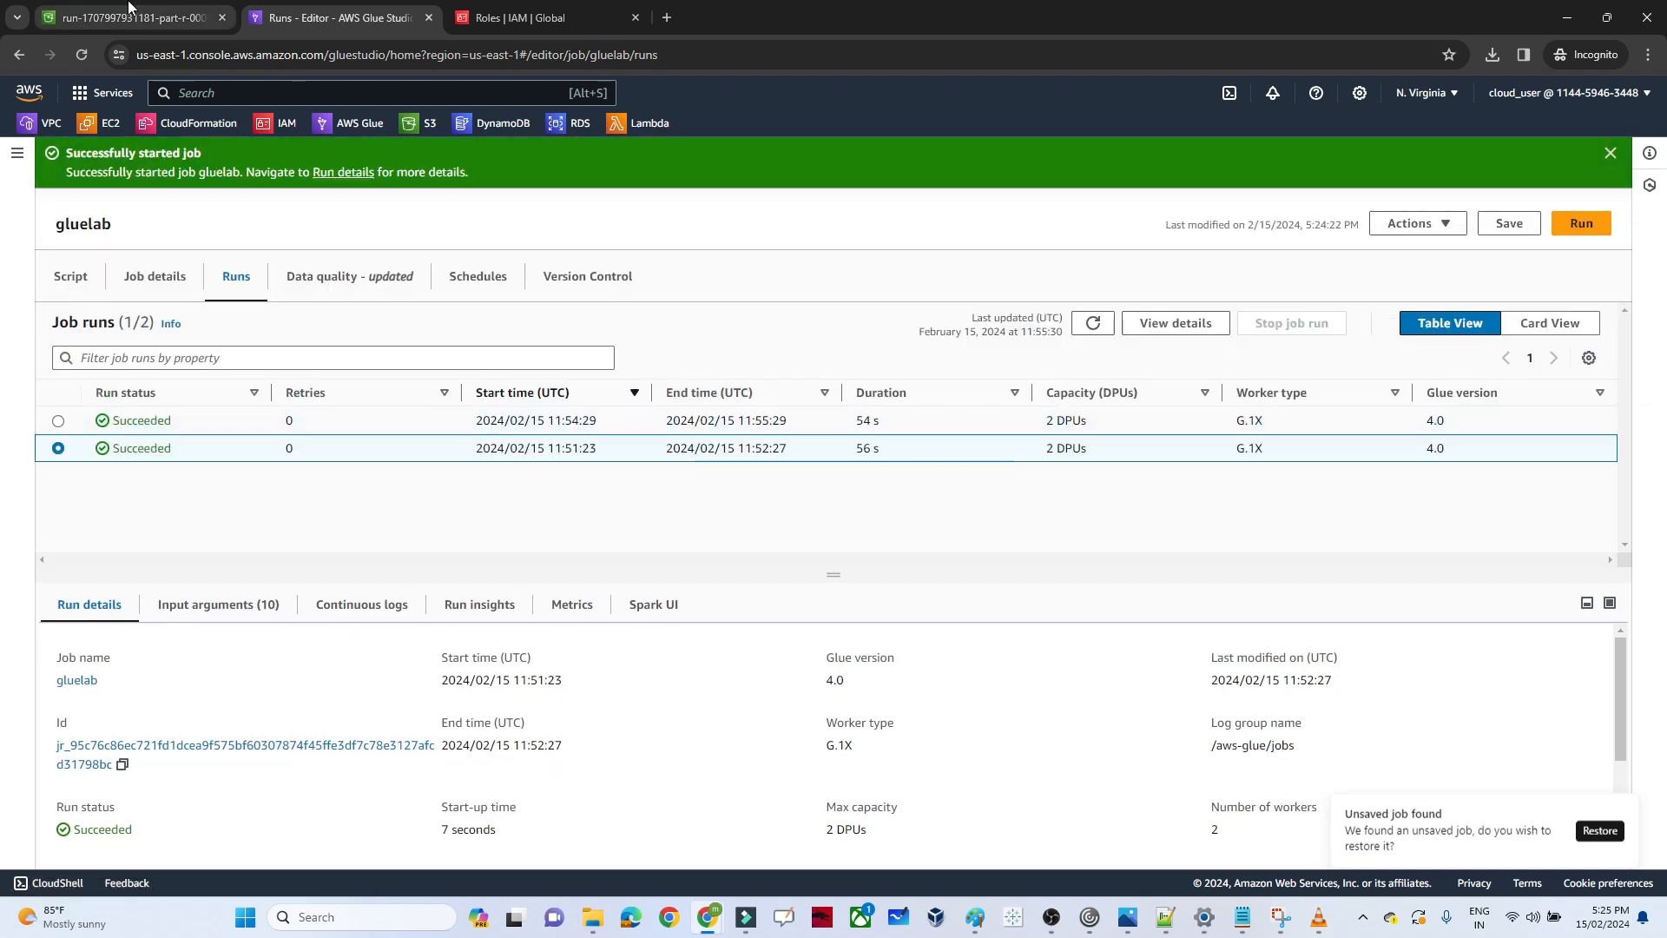
Go back to the outputs3new bucket's object list and refresh it to look for the second run's output
click(129, 10)
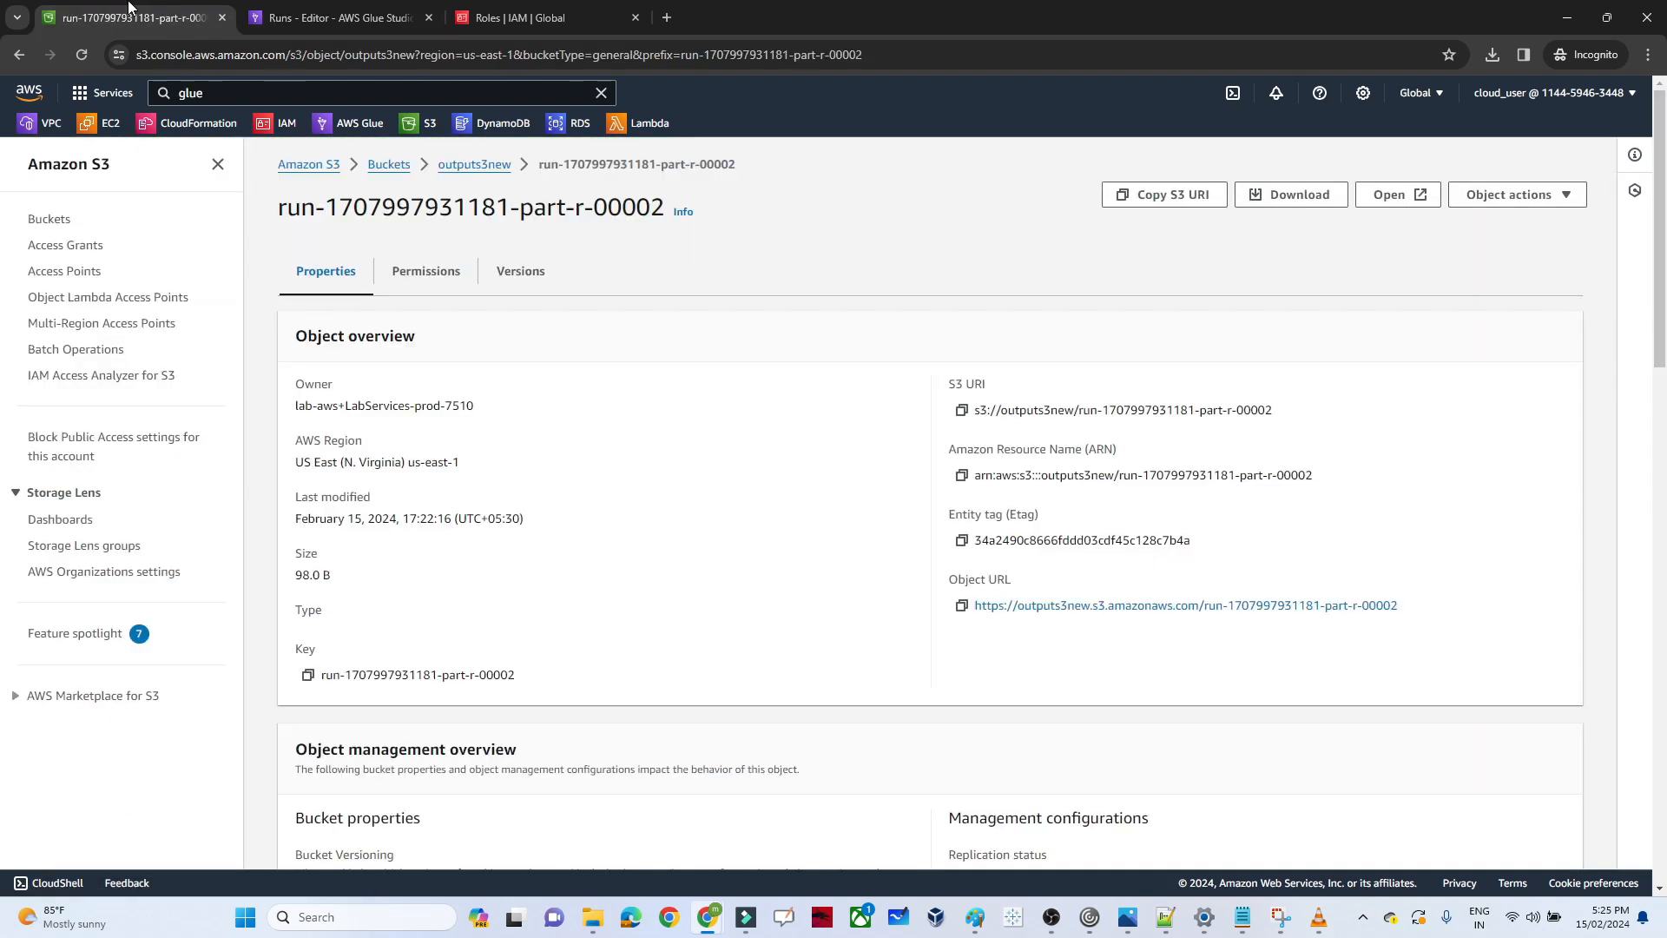
click(465, 165)
click(685, 348)
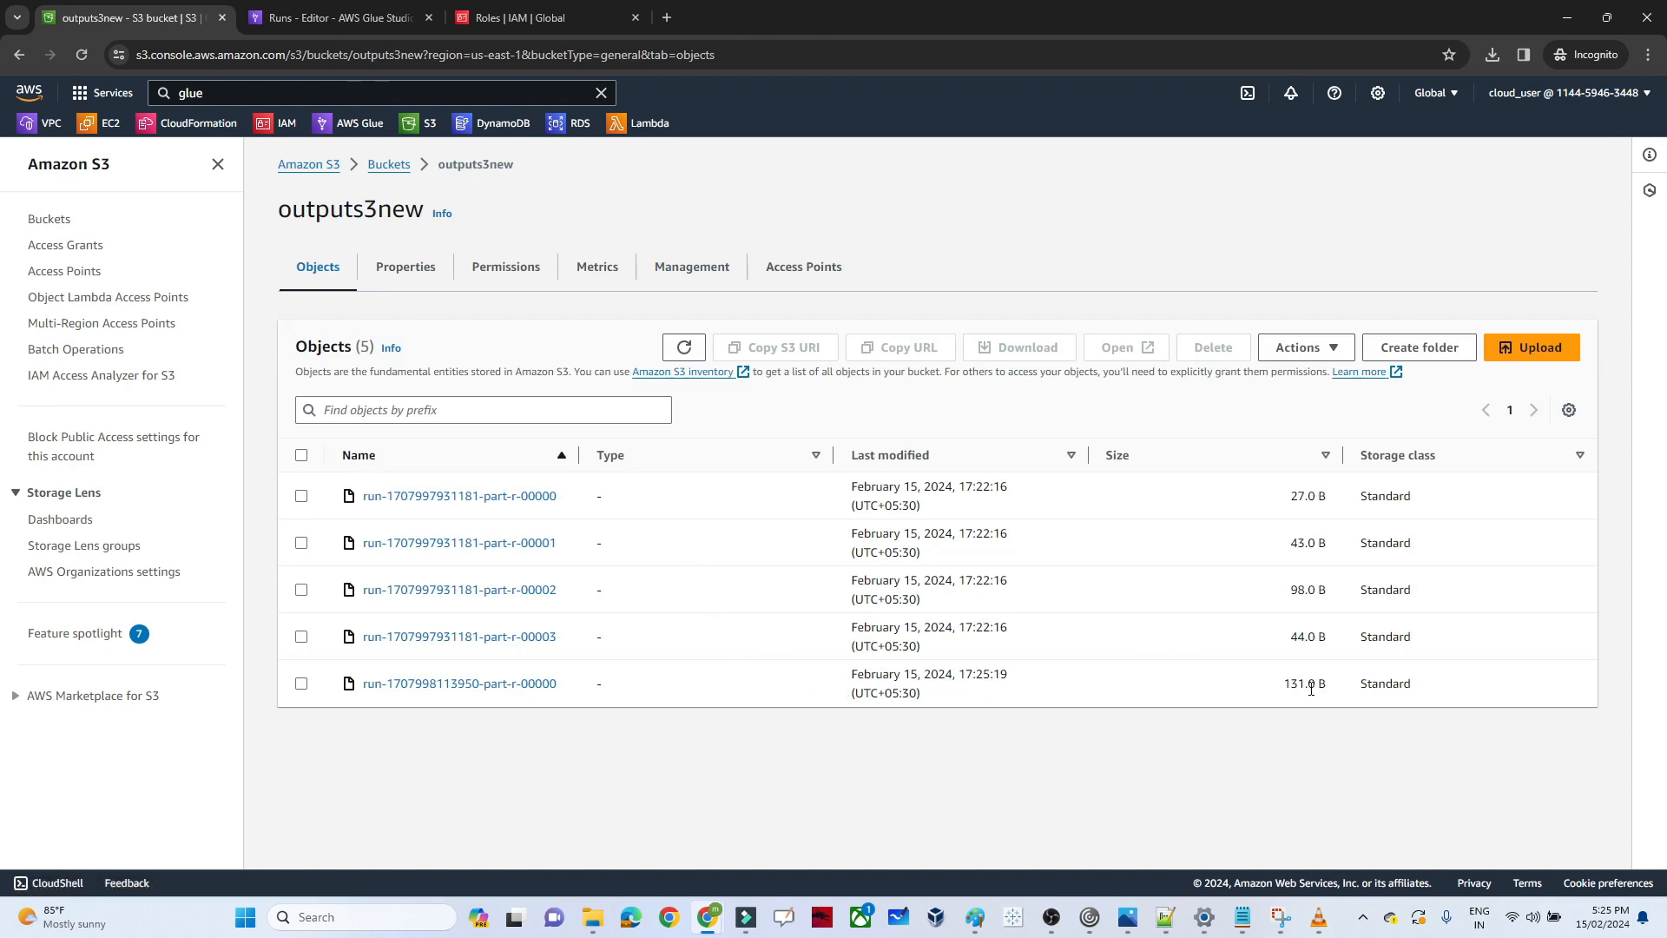
click(465, 685)
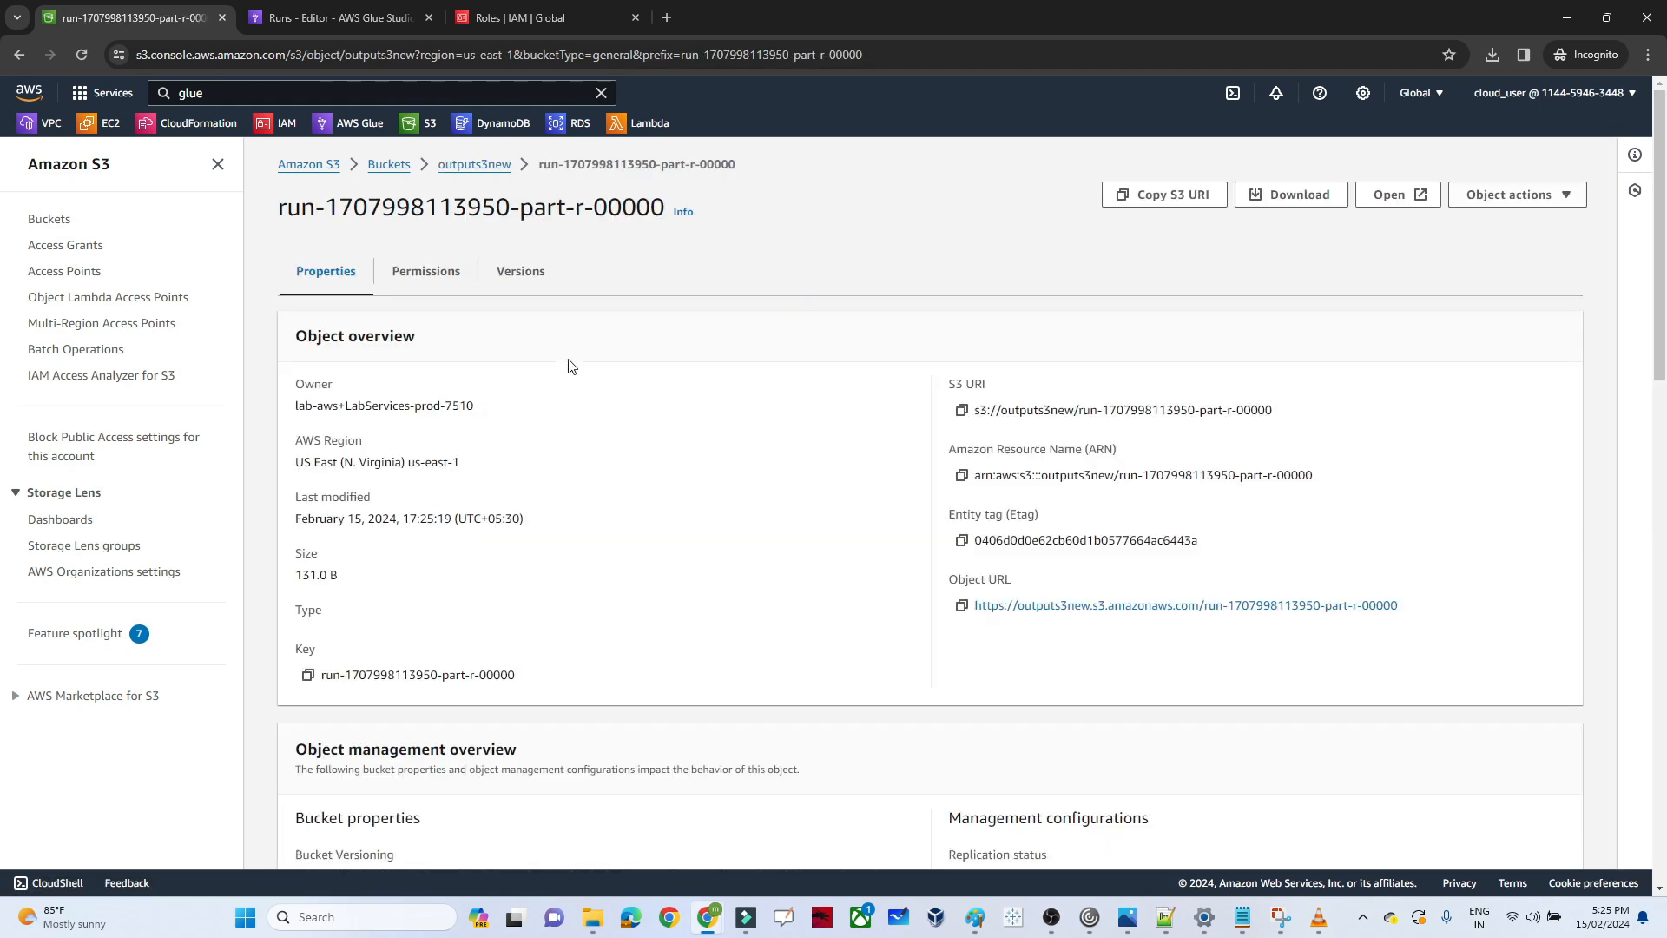
click(1303, 204)
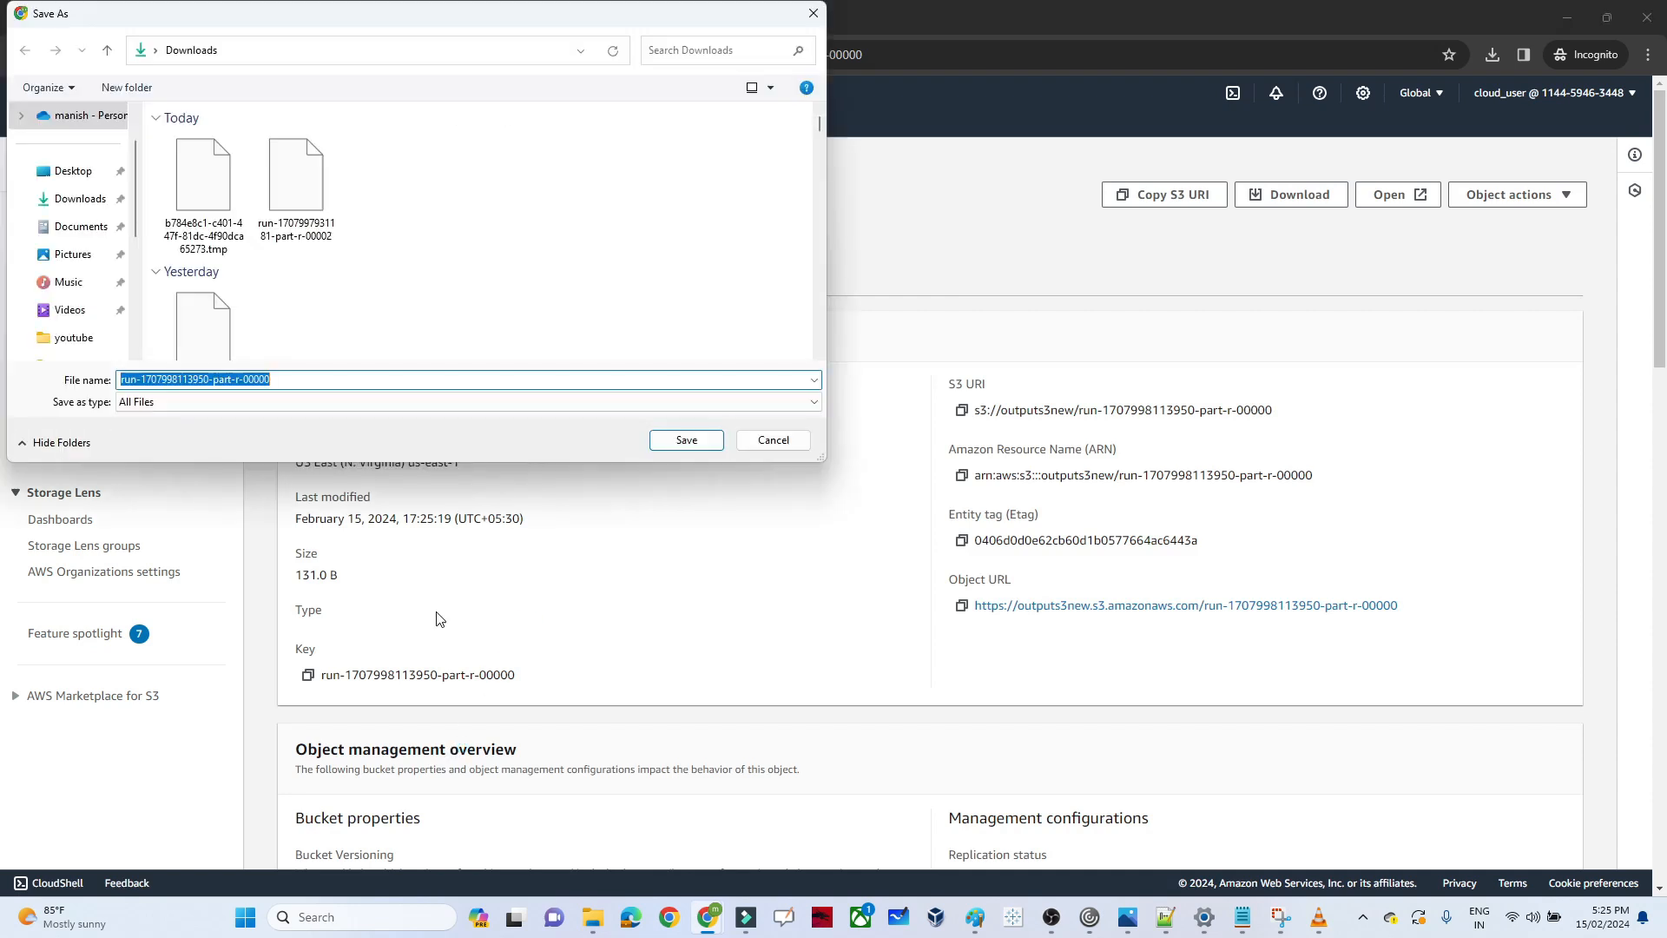
click(683, 441)
mouse_move(605, 932)
mouse_move(596, 930)
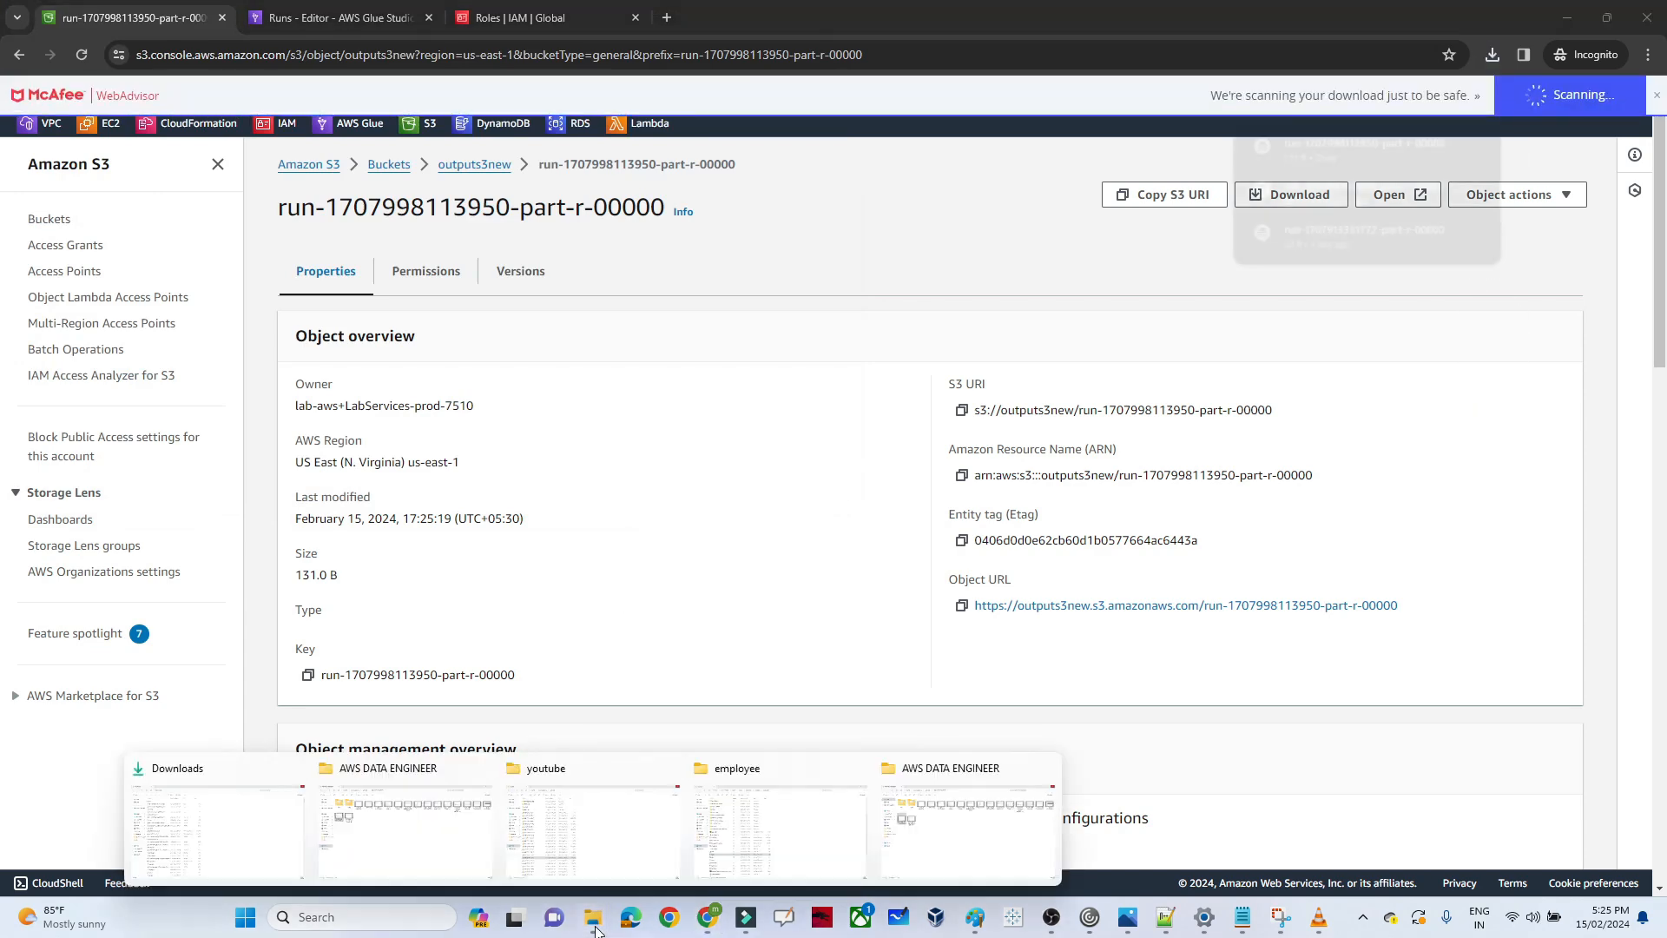
click(241, 820)
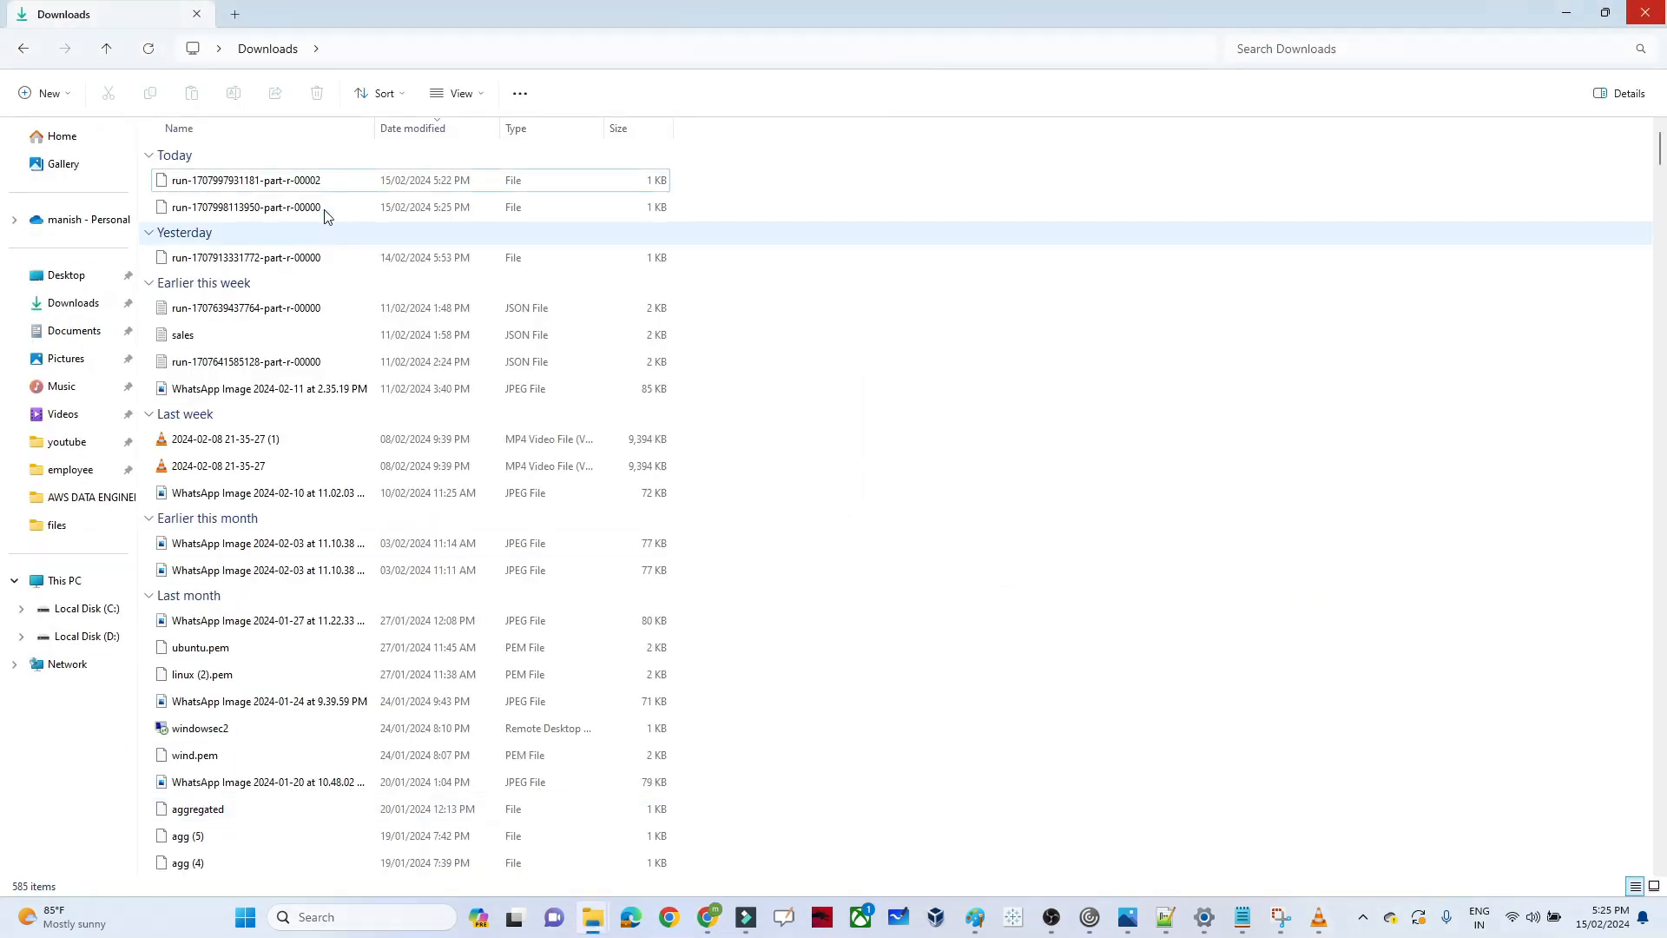
click(449, 211)
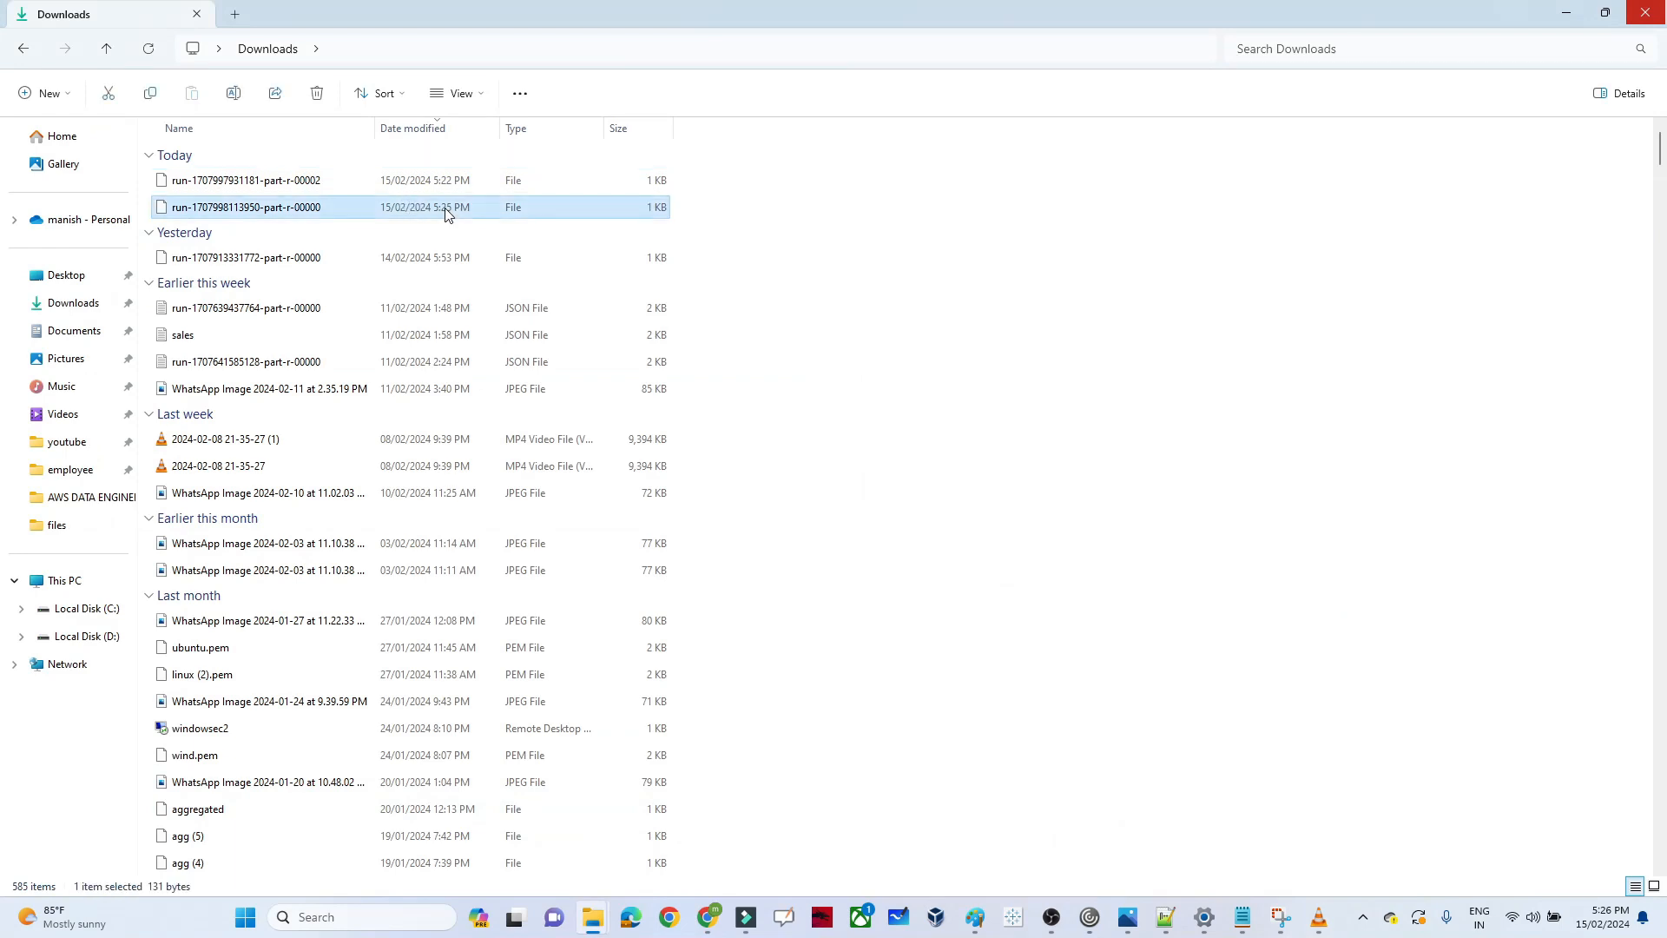
double_click(233, 211)
click(737, 403)
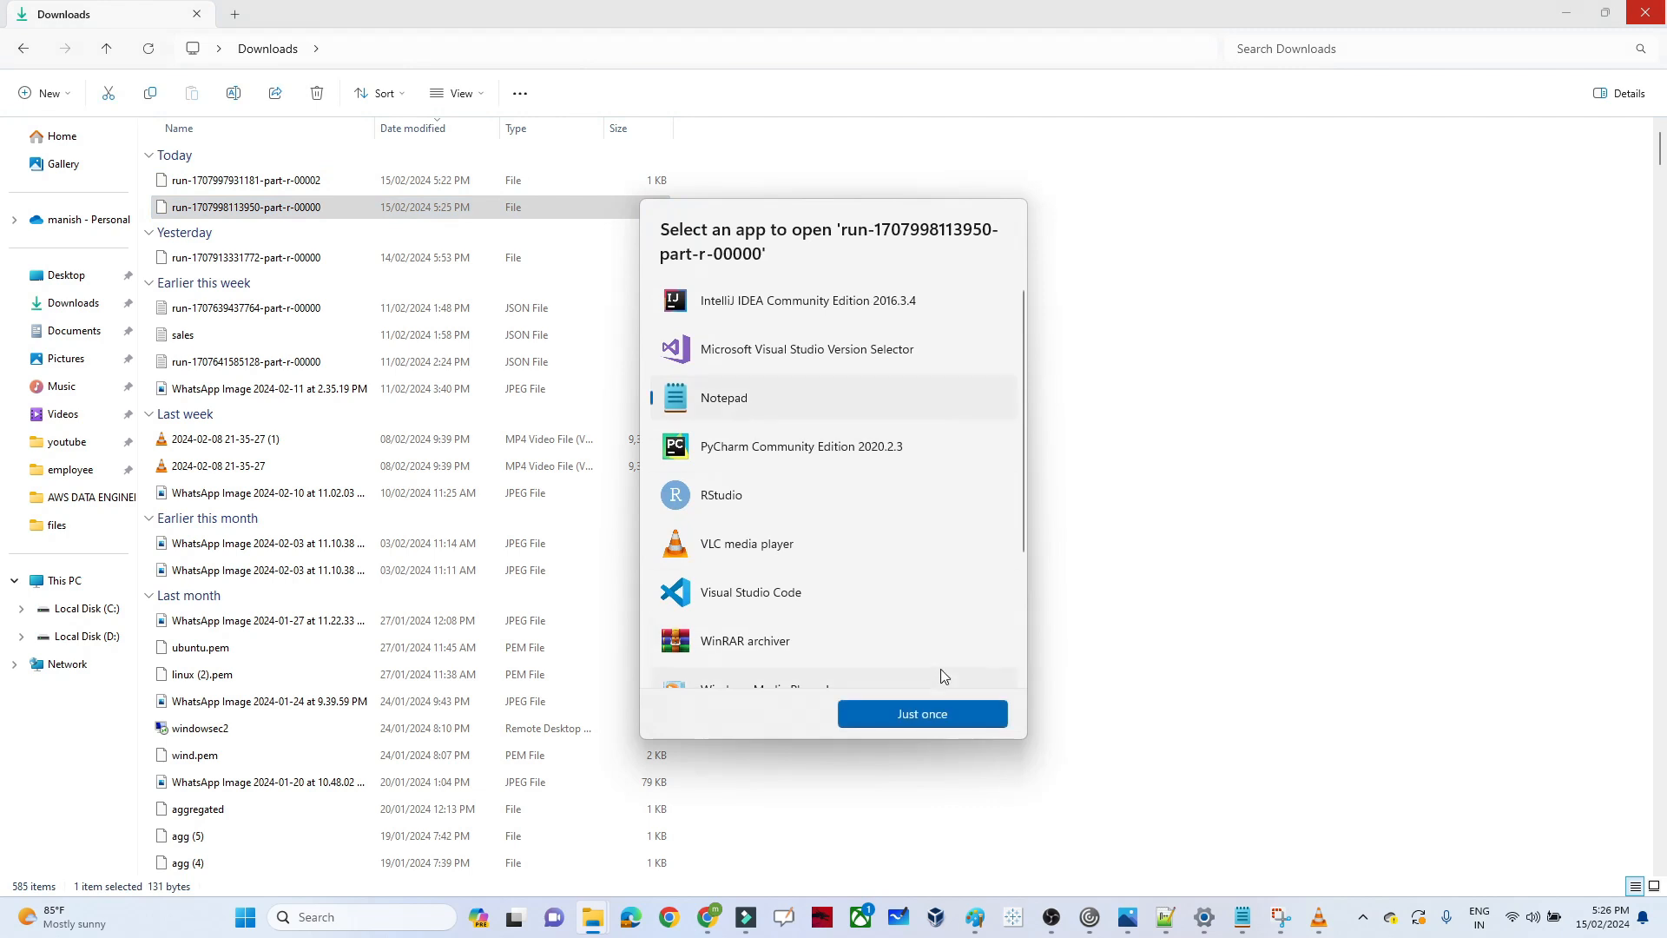
click(911, 714)
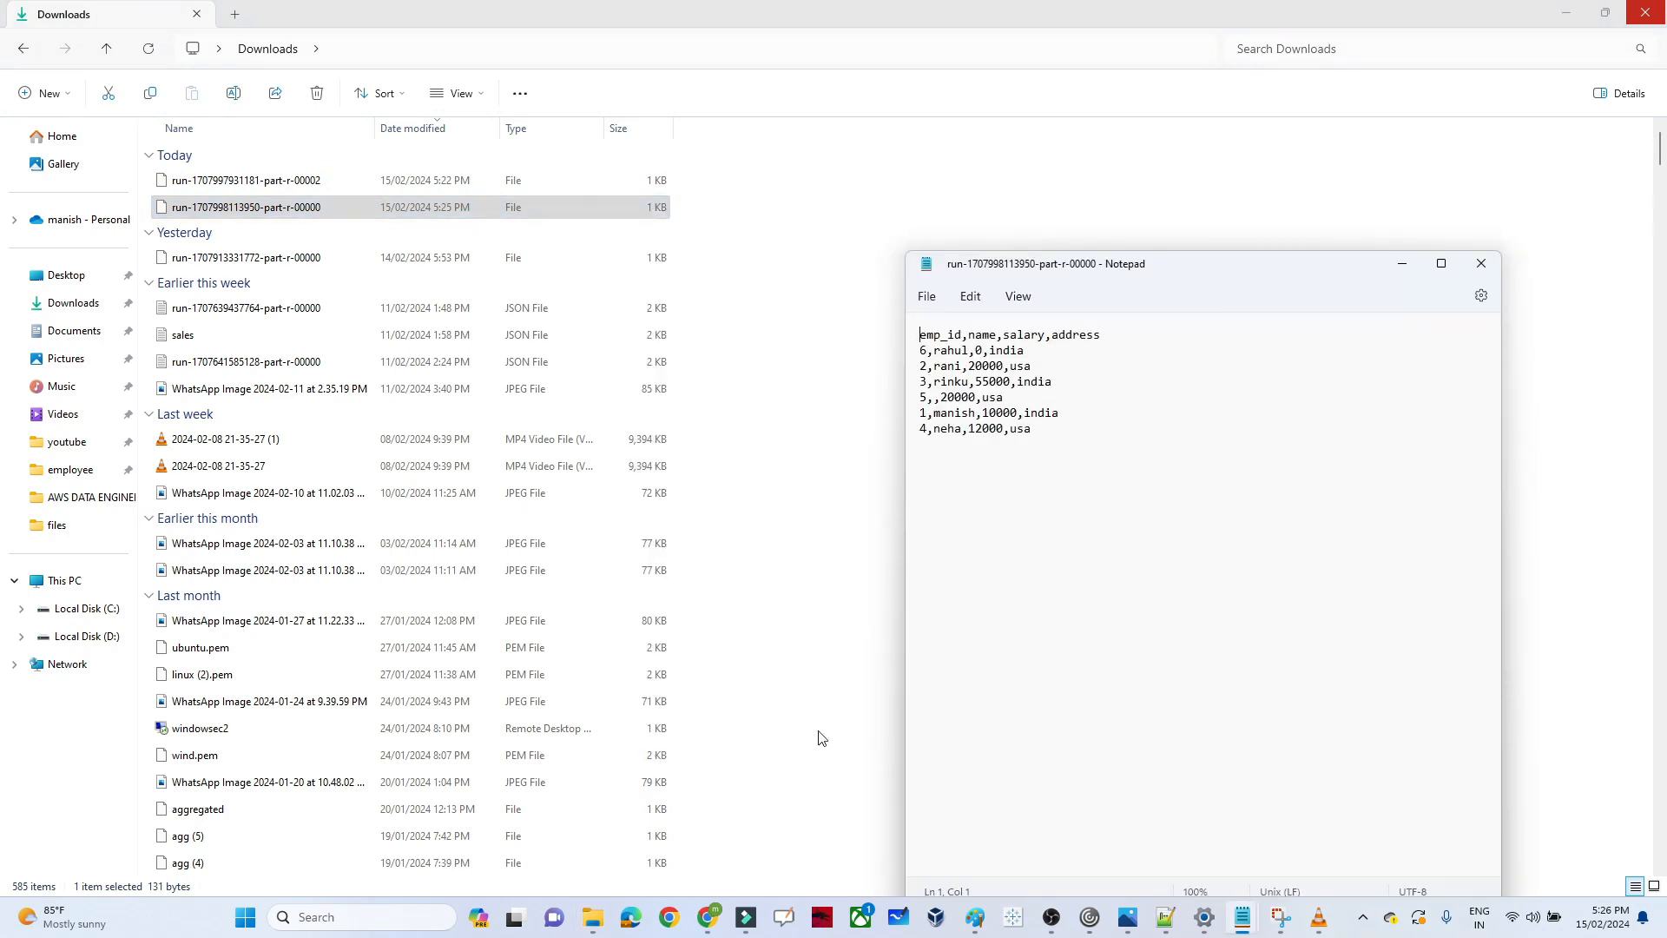
Switch back to the gluelab job in AWS Glue Studio and review the repartition(1) line in its script
mouse_move(708, 917)
click(778, 839)
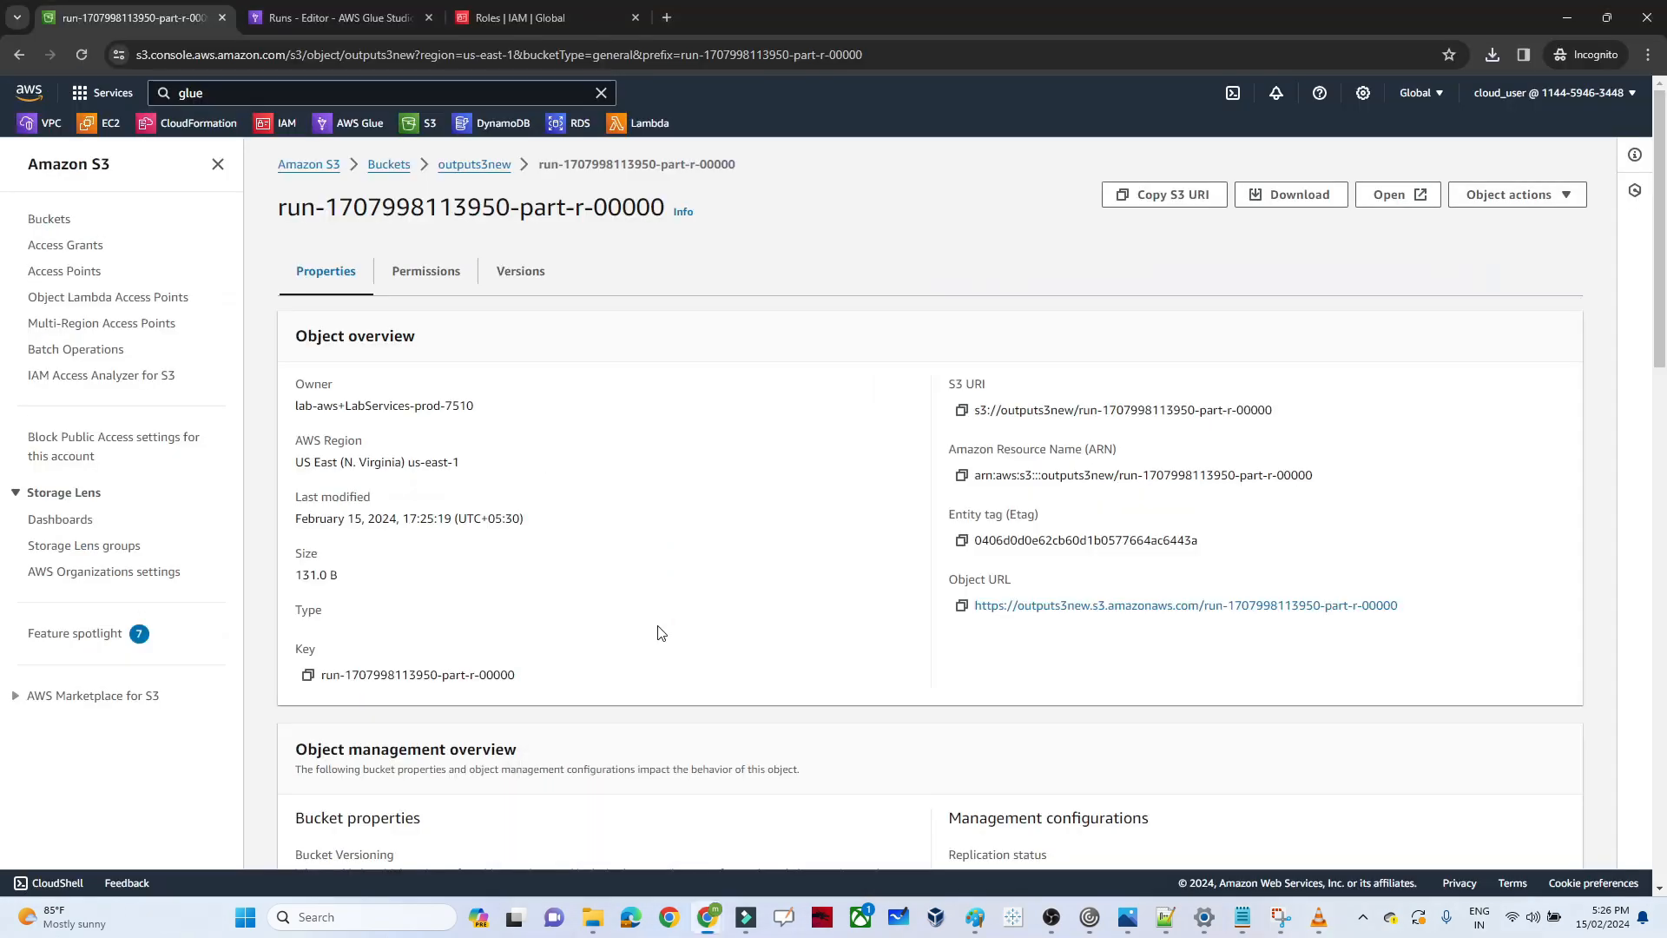
click(339, 17)
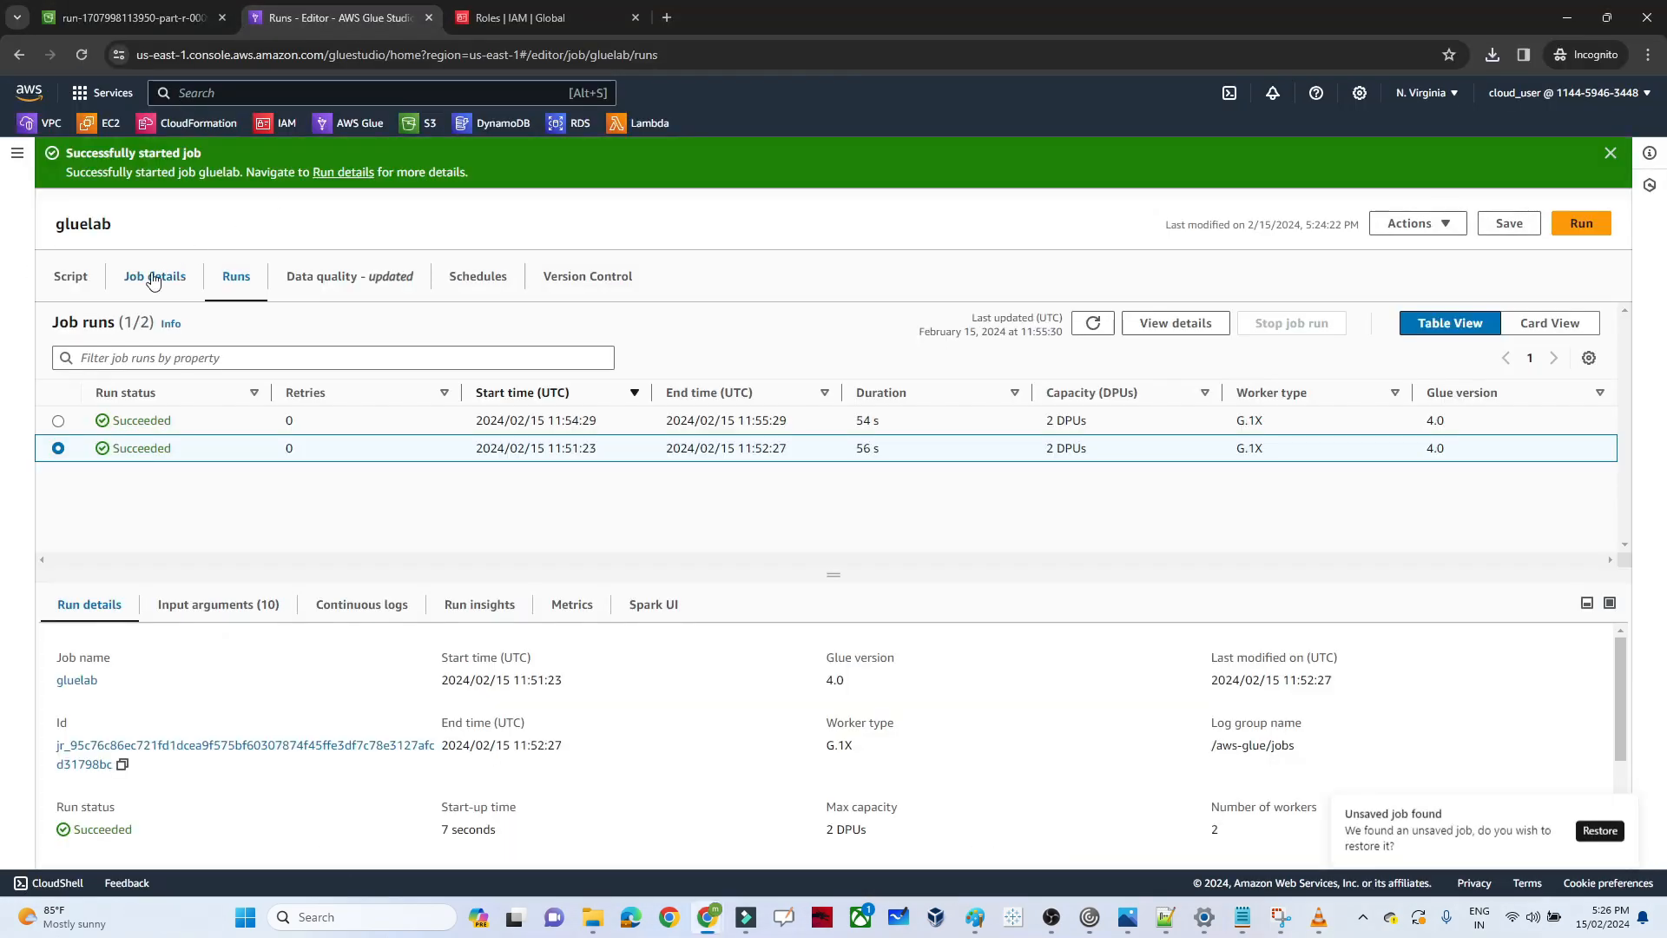
click(70, 276)
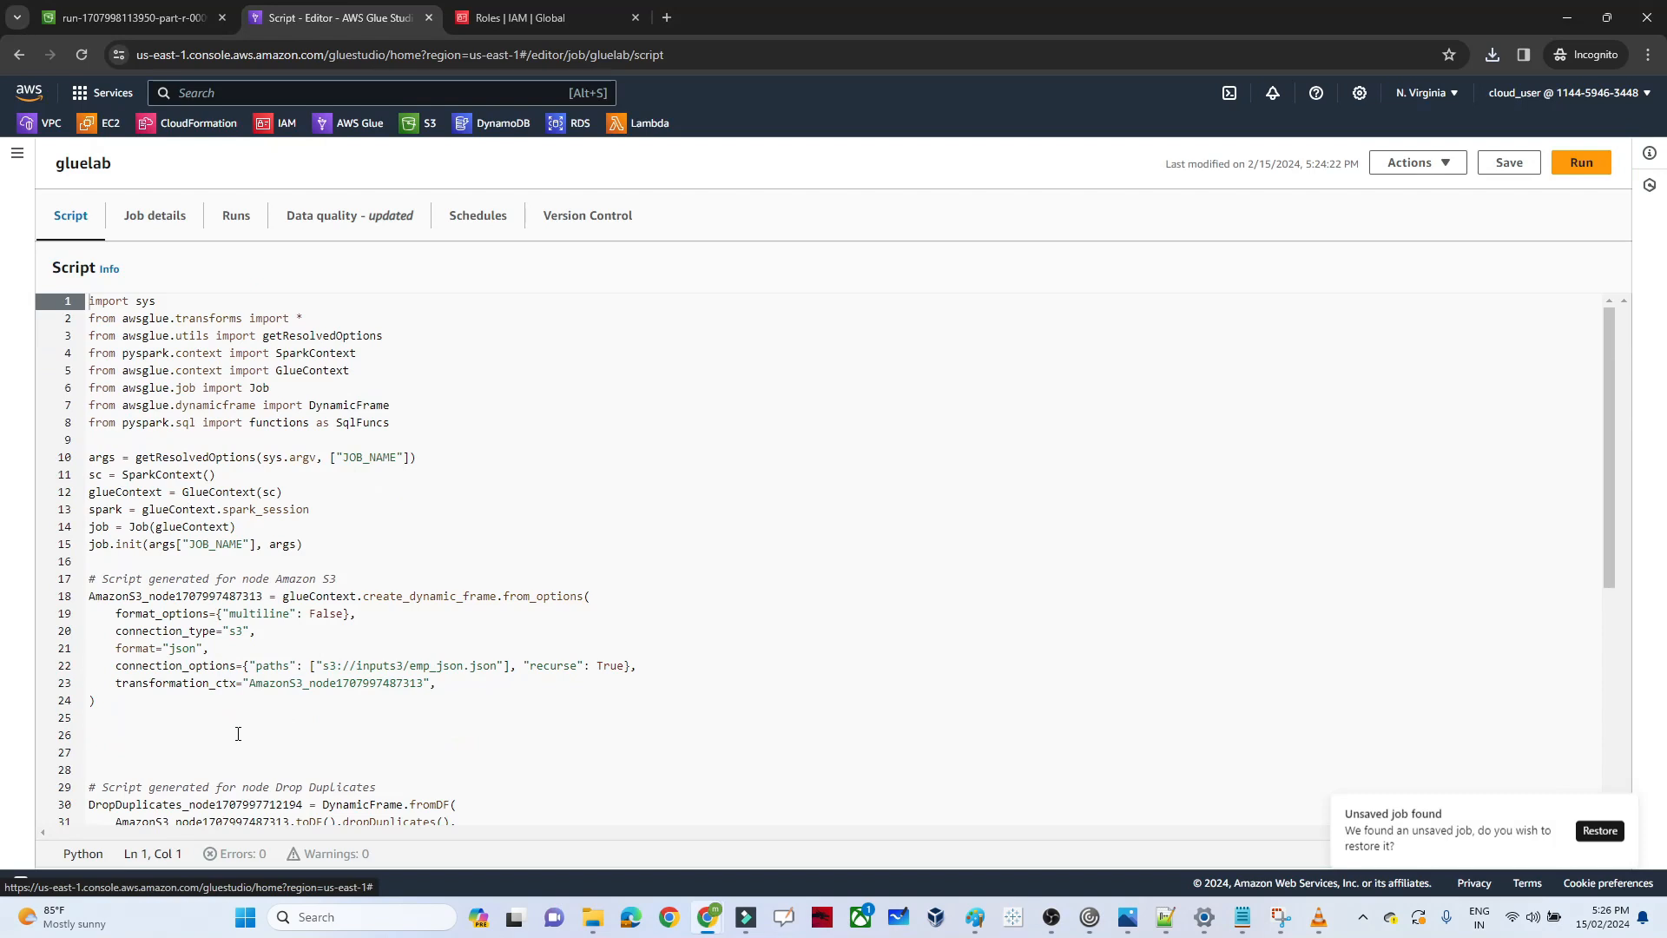
click(238, 734)
key(Down)
key(Down)
key(Down)
key(Down)
key(Down)
key(Down)
key(Down)
key(Down)
key(Down)
key(Down)
key(Down)
key(Down)
key(Down)
key(Down)
key(Down)
key(Down)
key(Down)
key(Down)
key(Down)
key(Down)
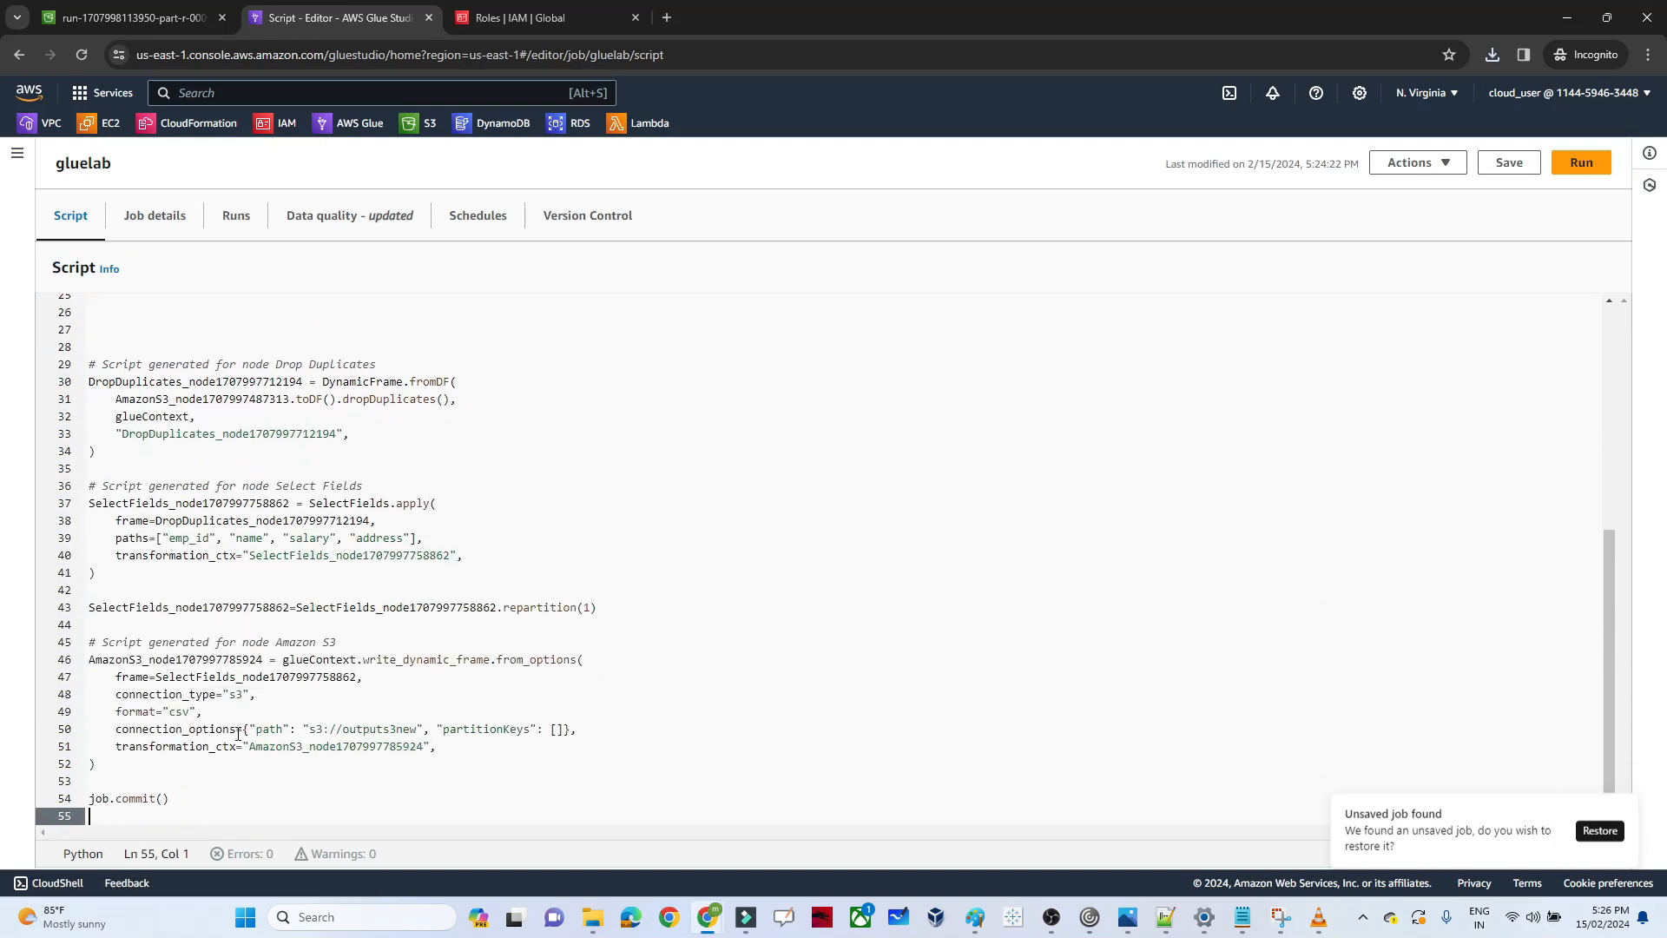
double_click(420, 613)
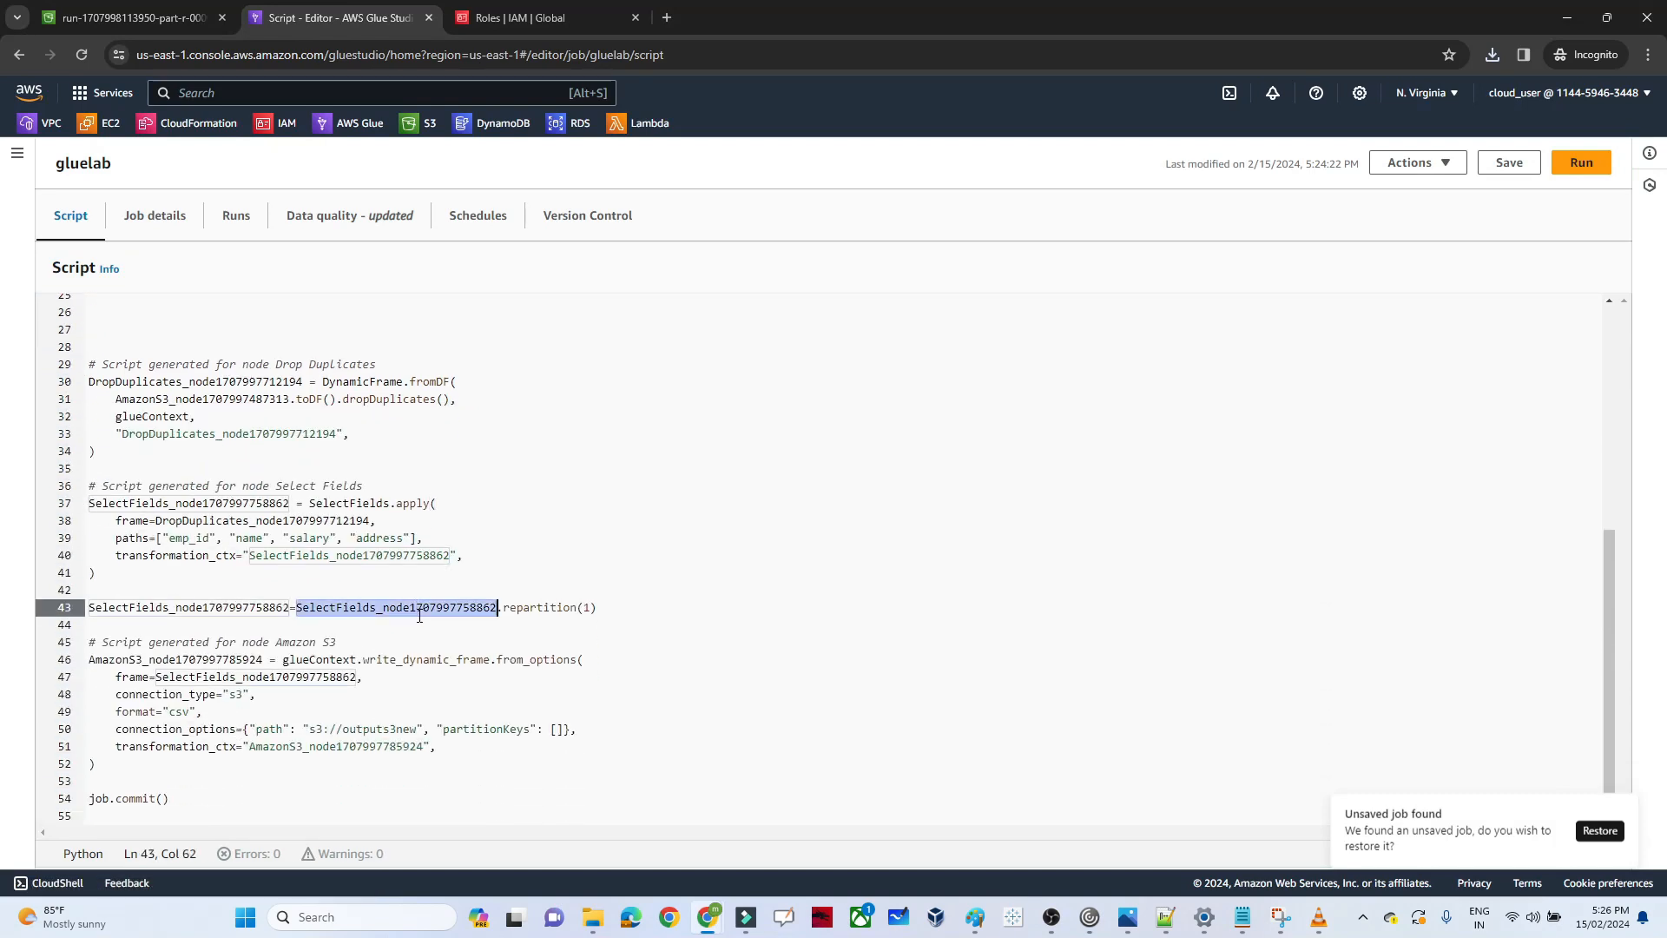
double_click(526, 607)
click(590, 607)
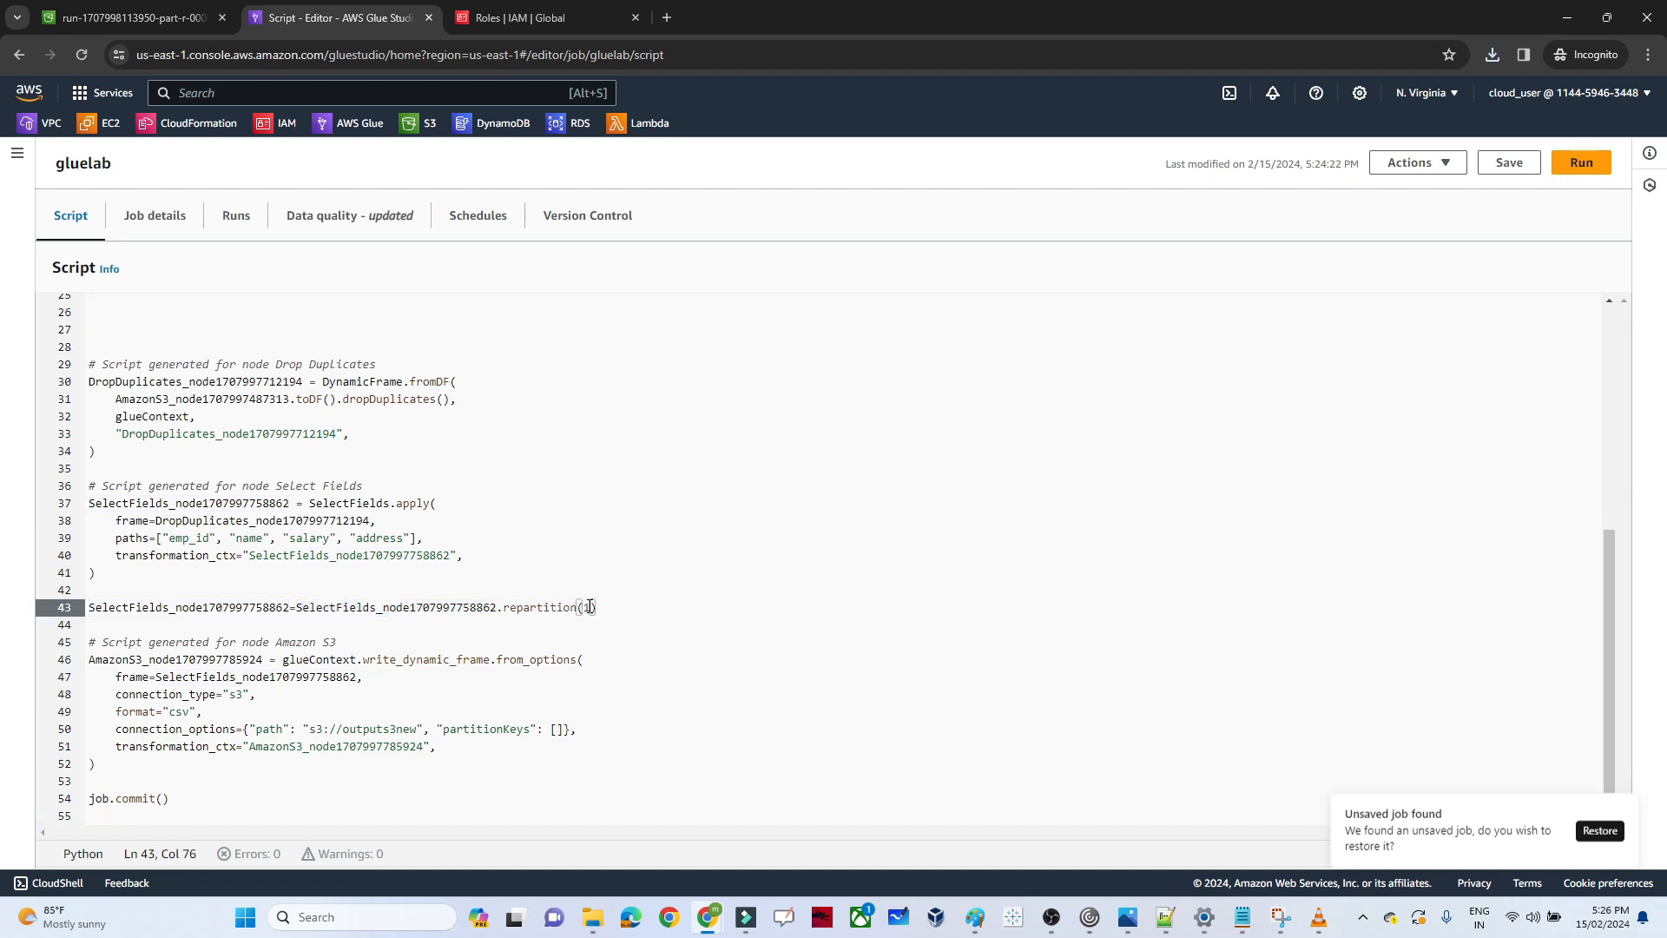